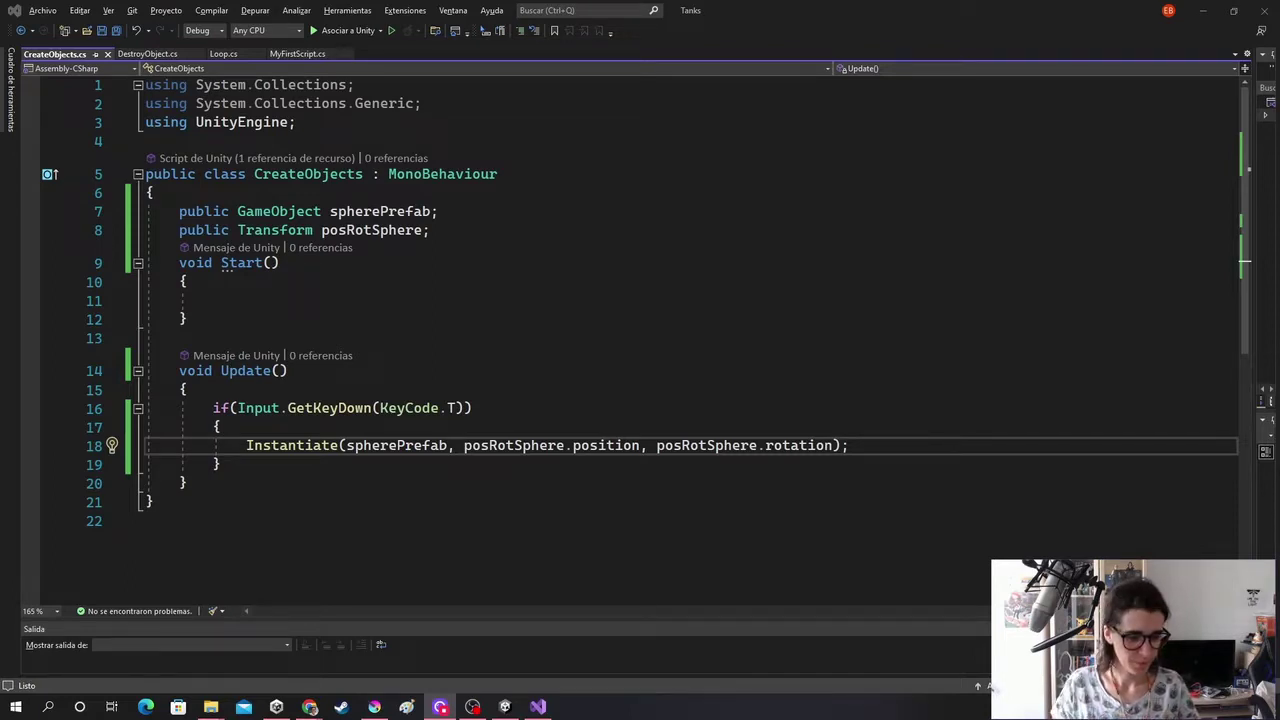
Switch from Visual Studio to the Krita window with the black canvas
key("alt+Tab")
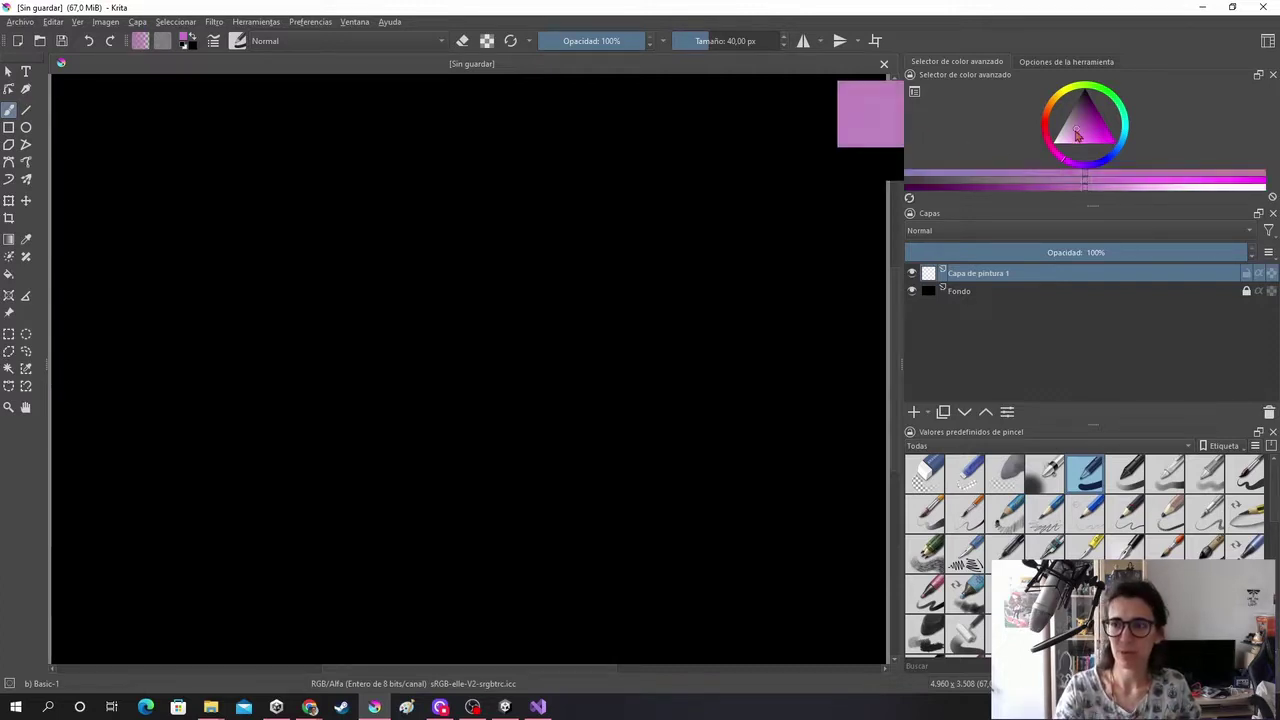
Set the painting colour to near-white and the brush size to 20 px
left_click_drag(1083, 135, 1043, 155)
left_click(693, 40)
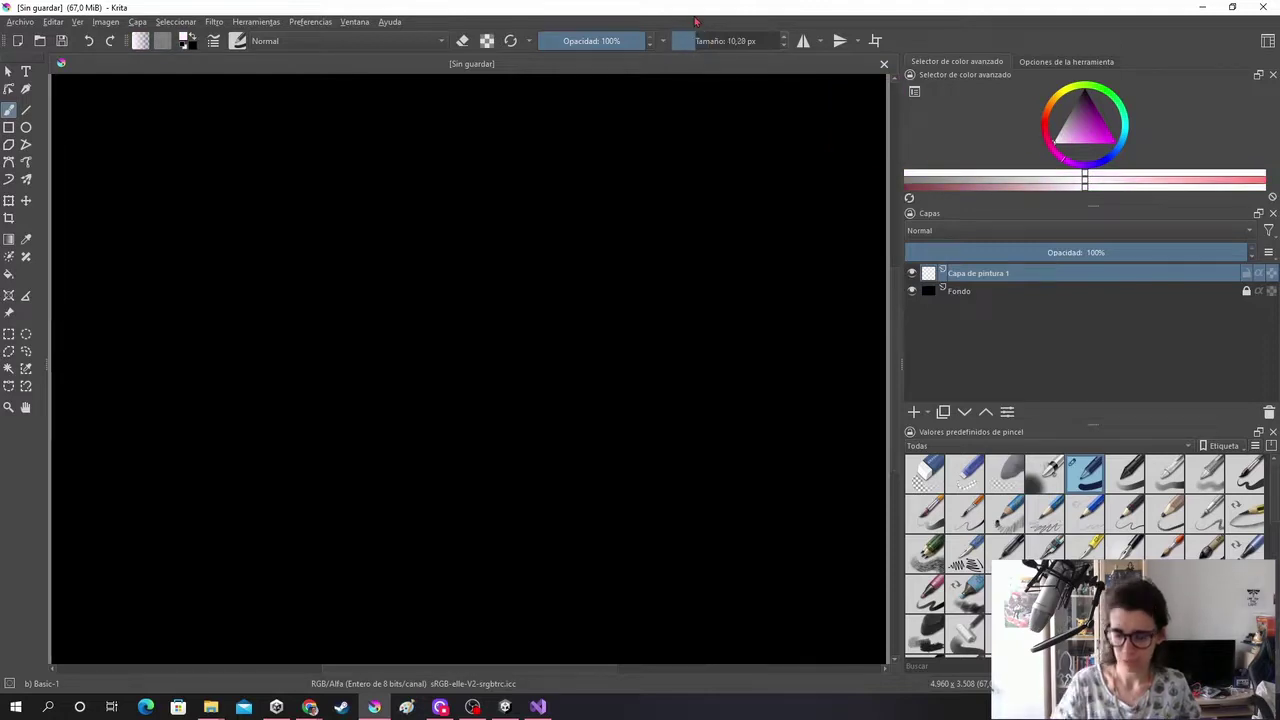
type("20")
key("Return")
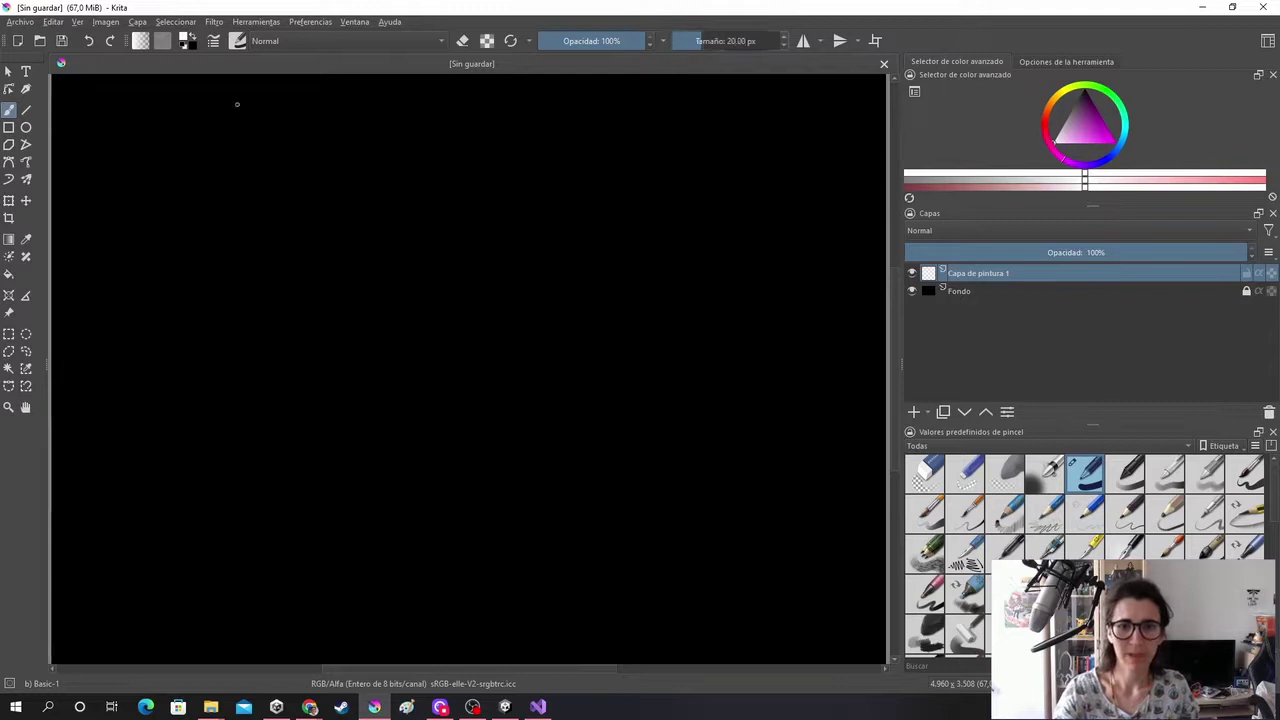
Paint a long rectangle divided into five boxes, with 'int' written beside it
left_click_drag(226, 108, 231, 188)
mouse_move(228, 108)
left_mouse_down()
mouse_move(675, 110)
mouse_move(683, 195)
left_mouse_up()
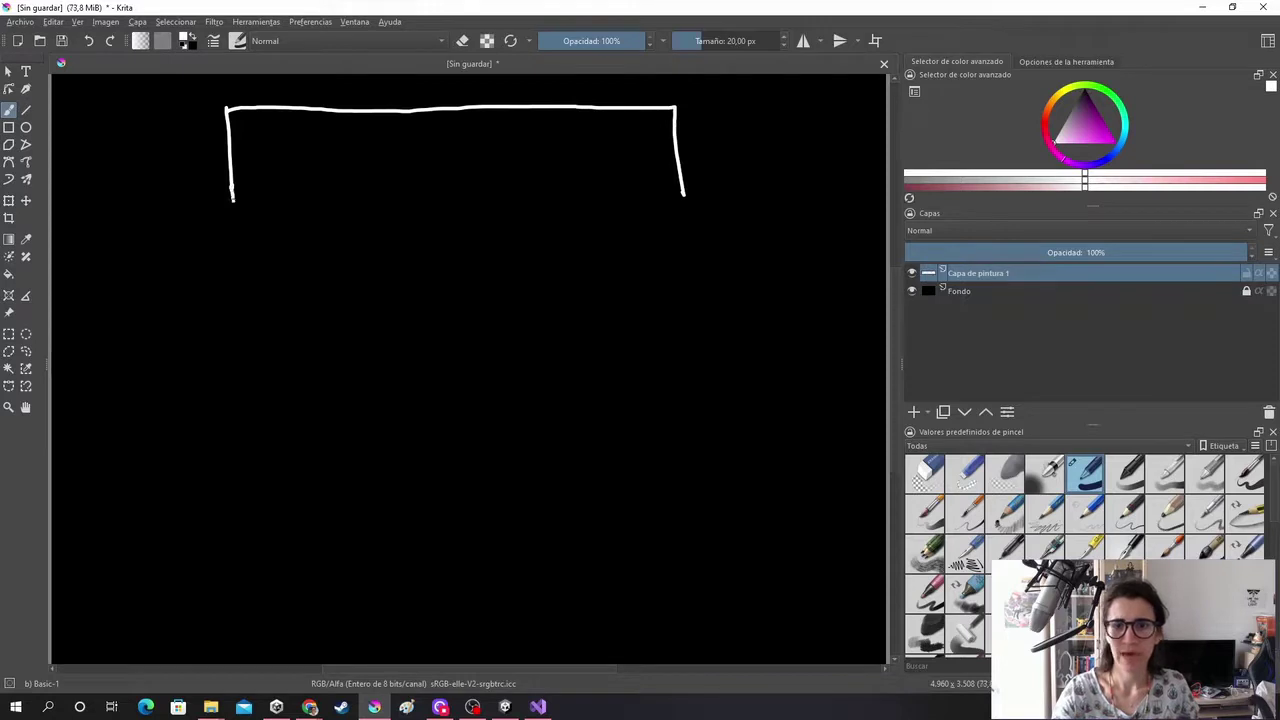
left_click_drag(232, 198, 656, 193)
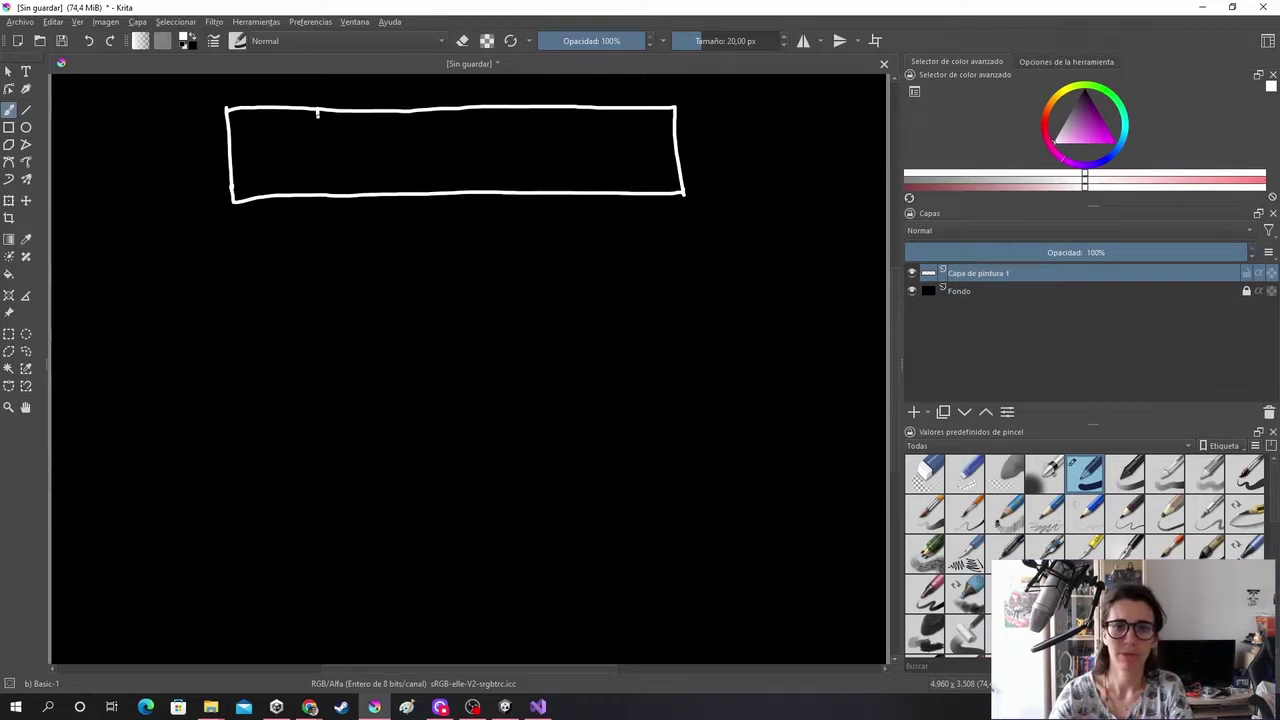
left_click_drag(317, 111, 320, 201)
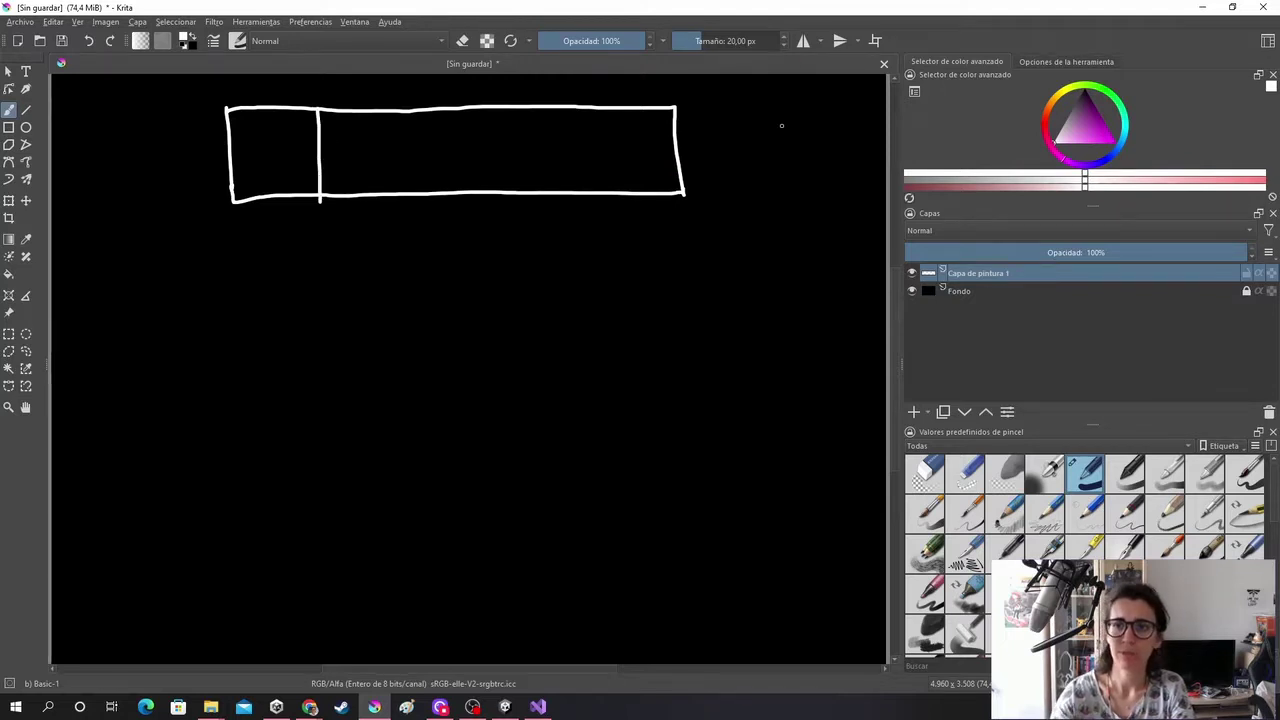
mouse_move(788, 125)
left_mouse_down()
mouse_move(788, 146)
mouse_move(813, 128)
mouse_move(820, 152)
left_mouse_up()
mouse_move(836, 93)
left_mouse_down()
mouse_move(838, 140)
mouse_move(851, 110)
mouse_move(846, 142)
left_mouse_up()
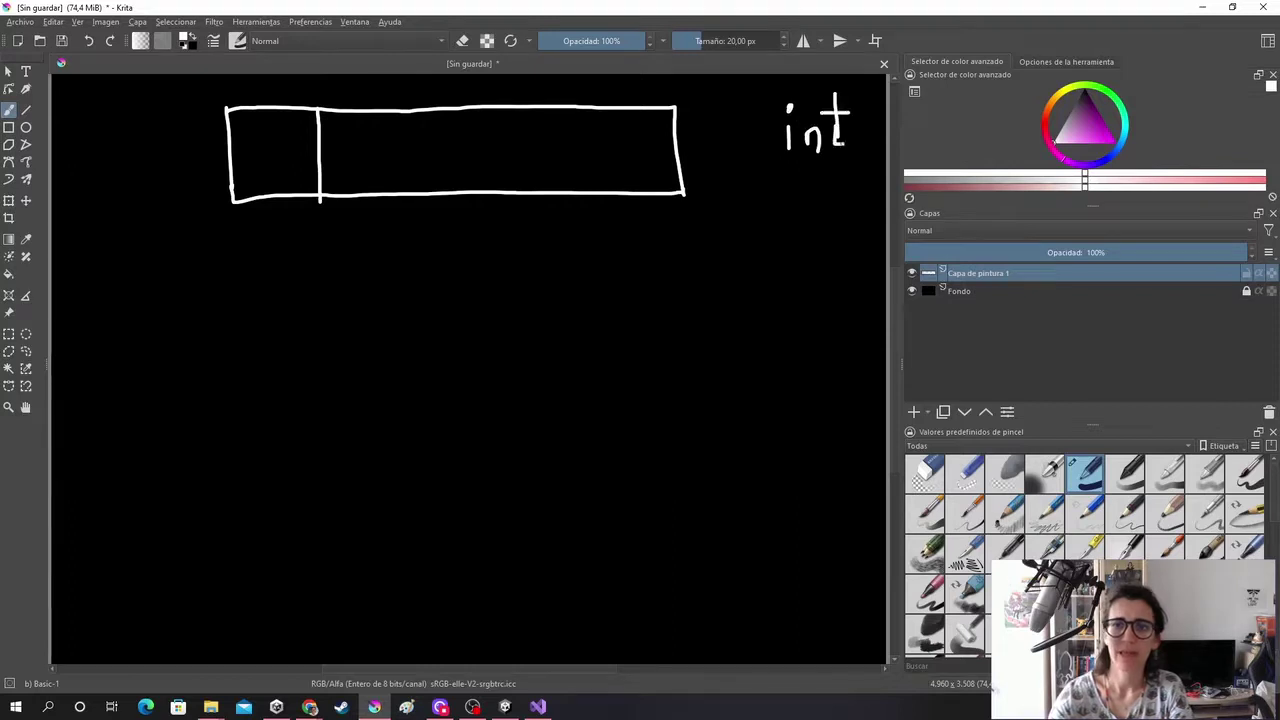
left_click_drag(404, 111, 420, 204)
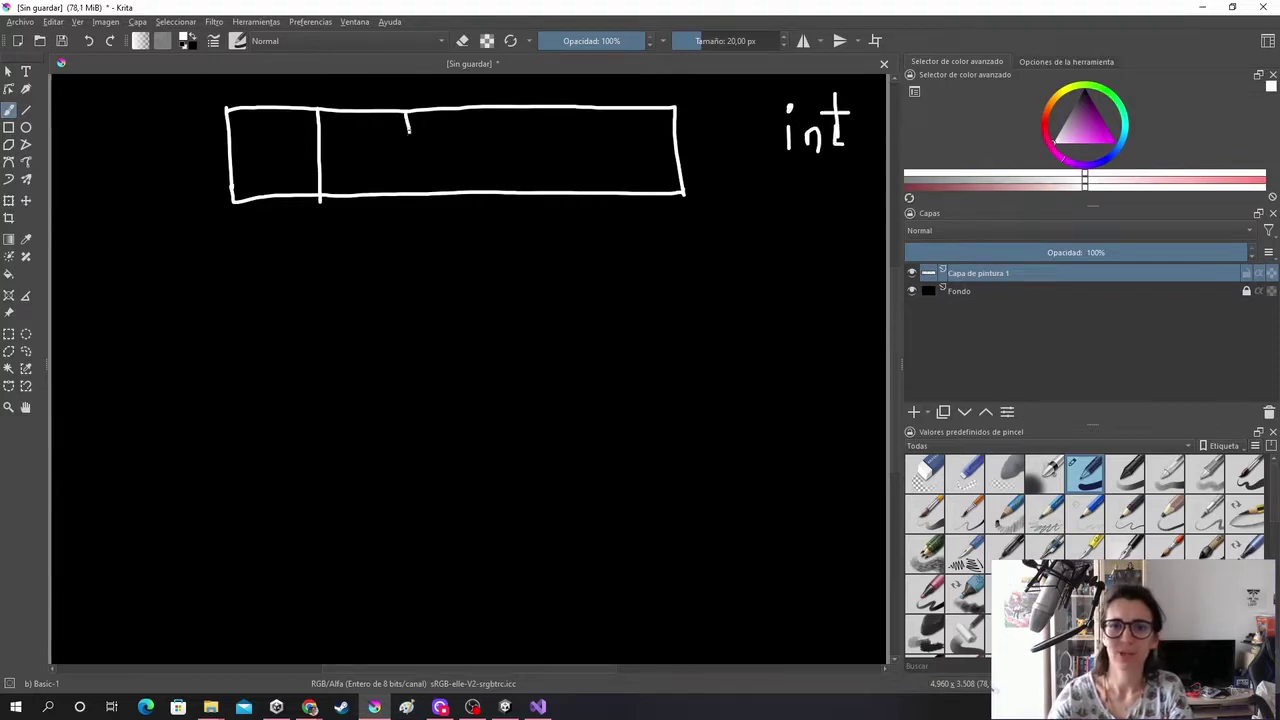
left_click_drag(491, 107, 500, 190)
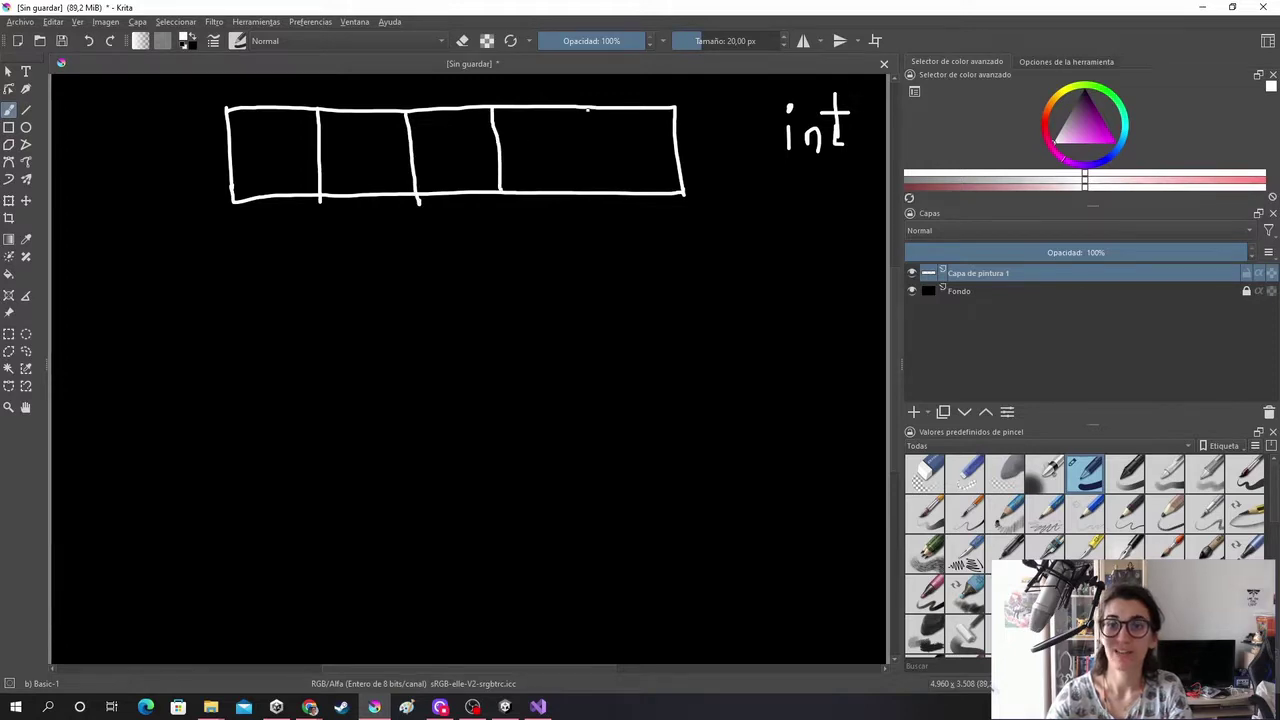
left_click_drag(591, 108, 598, 195)
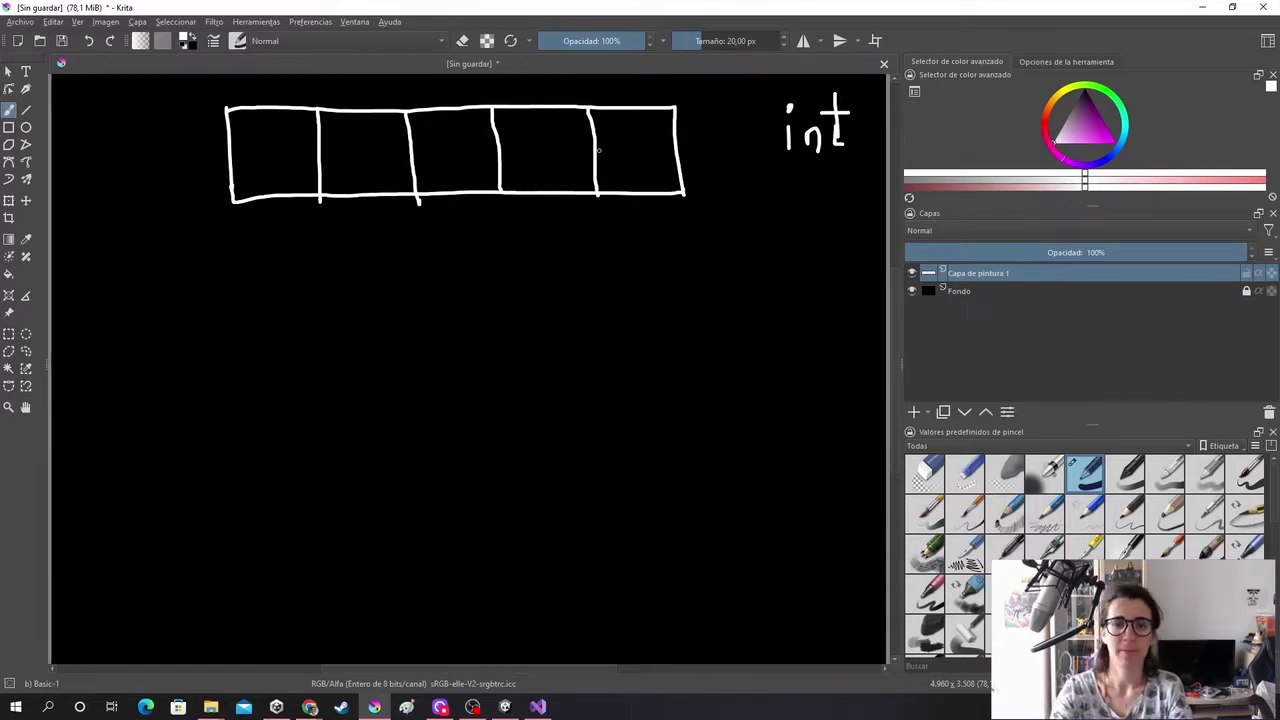
Handwrite 'Longitud' below the five boxes and open a bracket
mouse_move(153, 325)
left_mouse_down()
mouse_move(166, 379)
mouse_move(181, 366)
mouse_move(201, 380)
left_mouse_up()
left_click_drag(218, 363, 206, 404)
left_click_drag(233, 367, 232, 380)
left_click(236, 350)
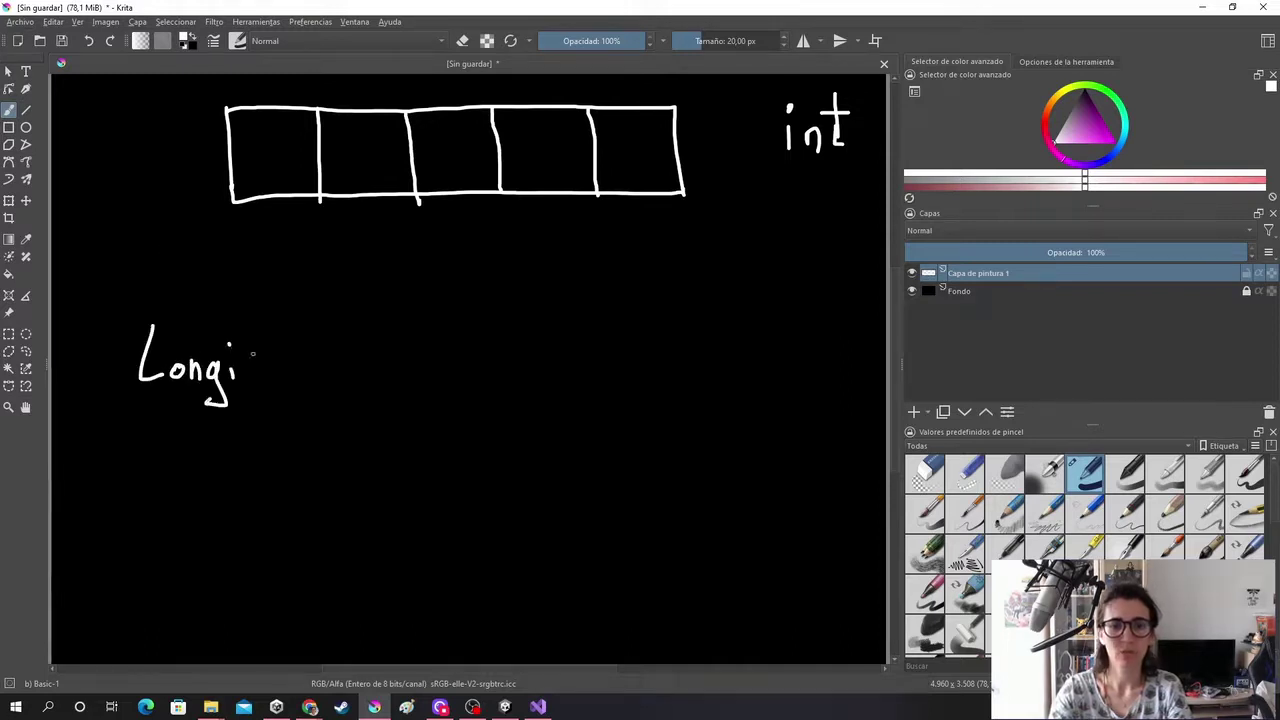
left_click_drag(256, 337, 262, 380)
mouse_move(247, 356)
left_mouse_down()
mouse_move(268, 352)
mouse_move(302, 384)
left_mouse_up()
left_click_drag(304, 362, 300, 384)
left_click_drag(310, 318, 312, 384)
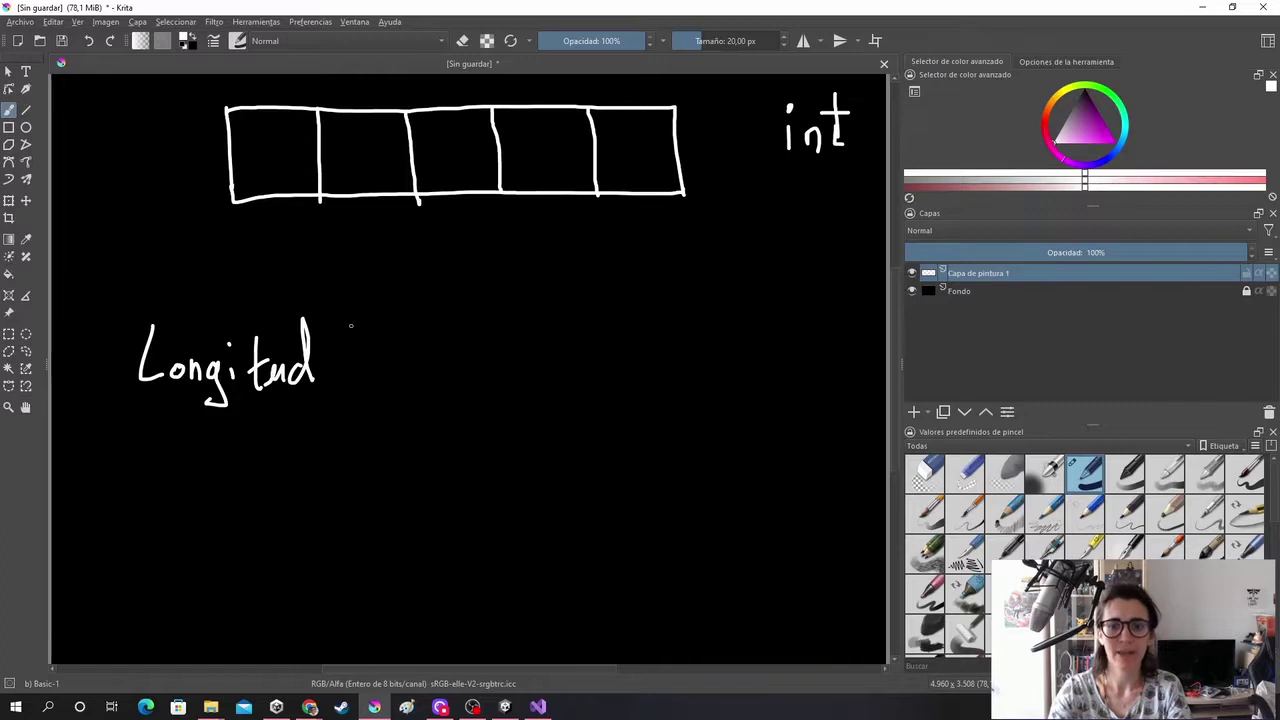
Continue with 'Length)' and '= 5' to complete the line
mouse_move(352, 322)
left_mouse_down()
mouse_move(350, 384)
mouse_move(436, 374)
mouse_move(418, 400)
left_mouse_up()
left_click_drag(452, 330, 464, 376)
mouse_move(464, 318)
left_mouse_down()
mouse_move(466, 374)
mouse_move(480, 358)
mouse_move(442, 374)
left_mouse_up()
mouse_move(434, 356)
left_mouse_down()
mouse_move(468, 354)
mouse_move(482, 376)
left_mouse_up()
left_click_drag(484, 302, 500, 388)
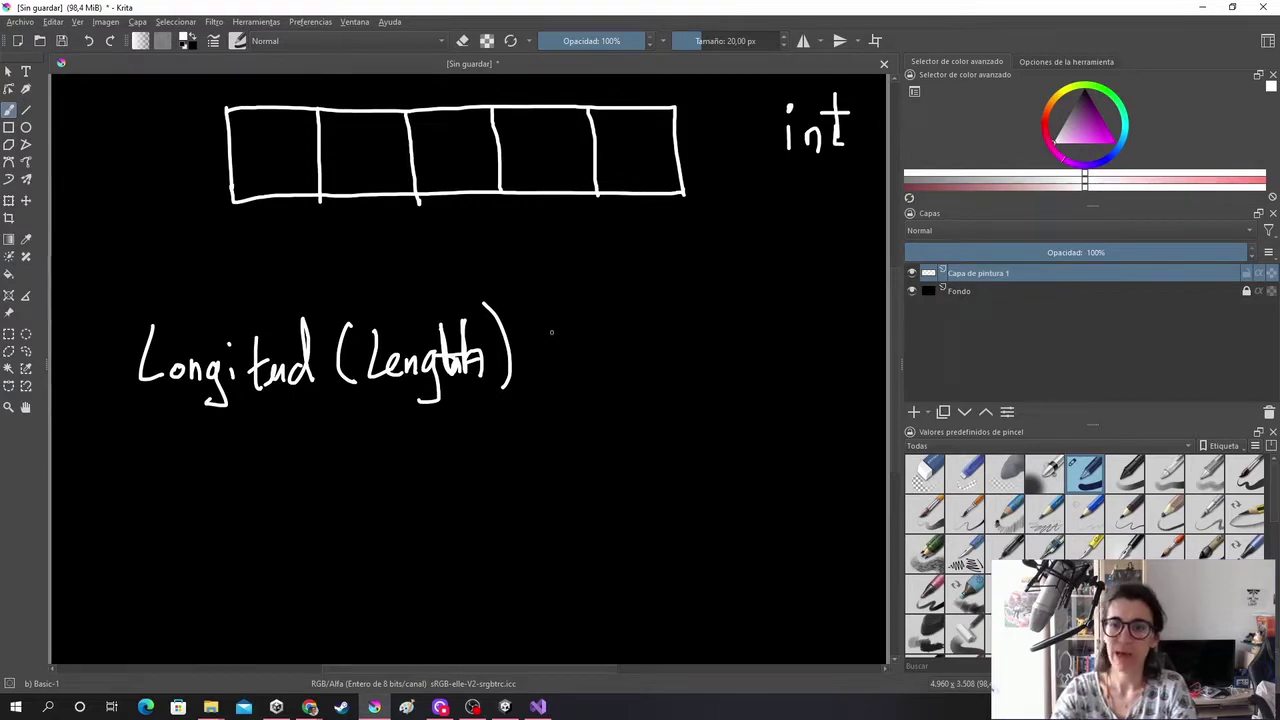
mouse_move(553, 335)
left_mouse_down()
mouse_move(576, 334)
mouse_move(580, 354)
mouse_move(652, 318)
mouse_move(611, 373)
left_mouse_up()
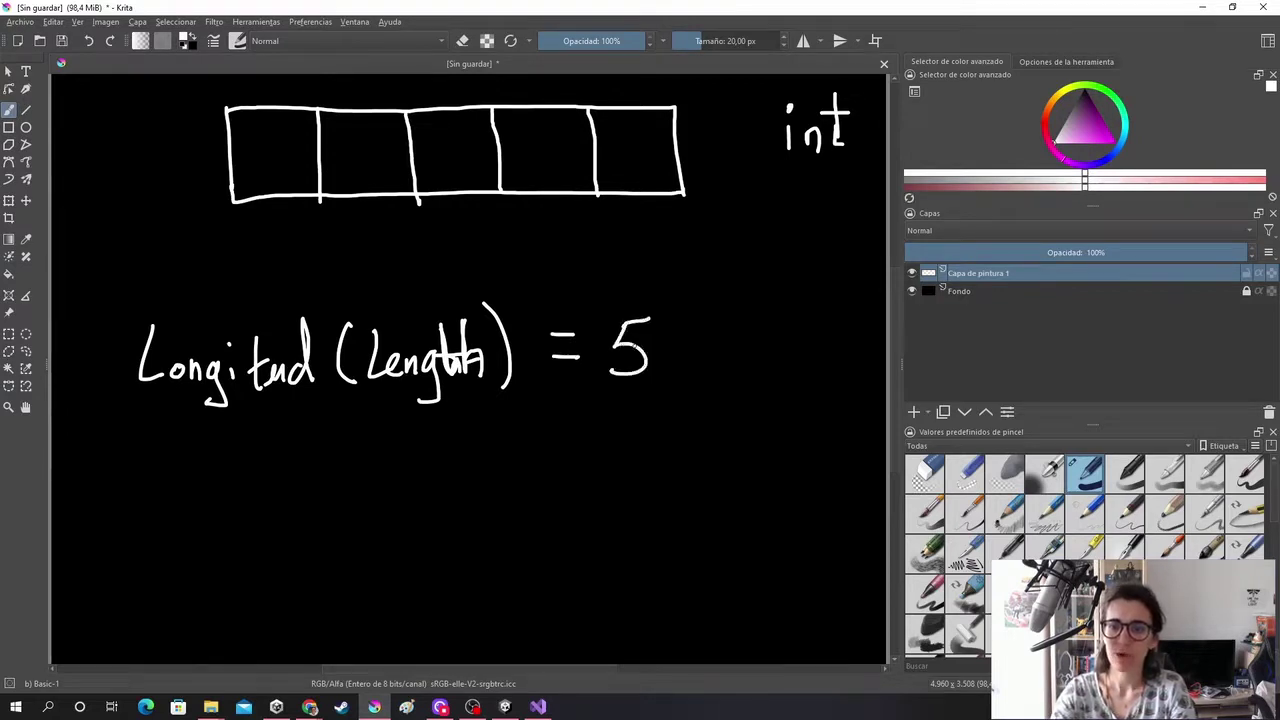
left_click_drag(622, 322, 661, 315)
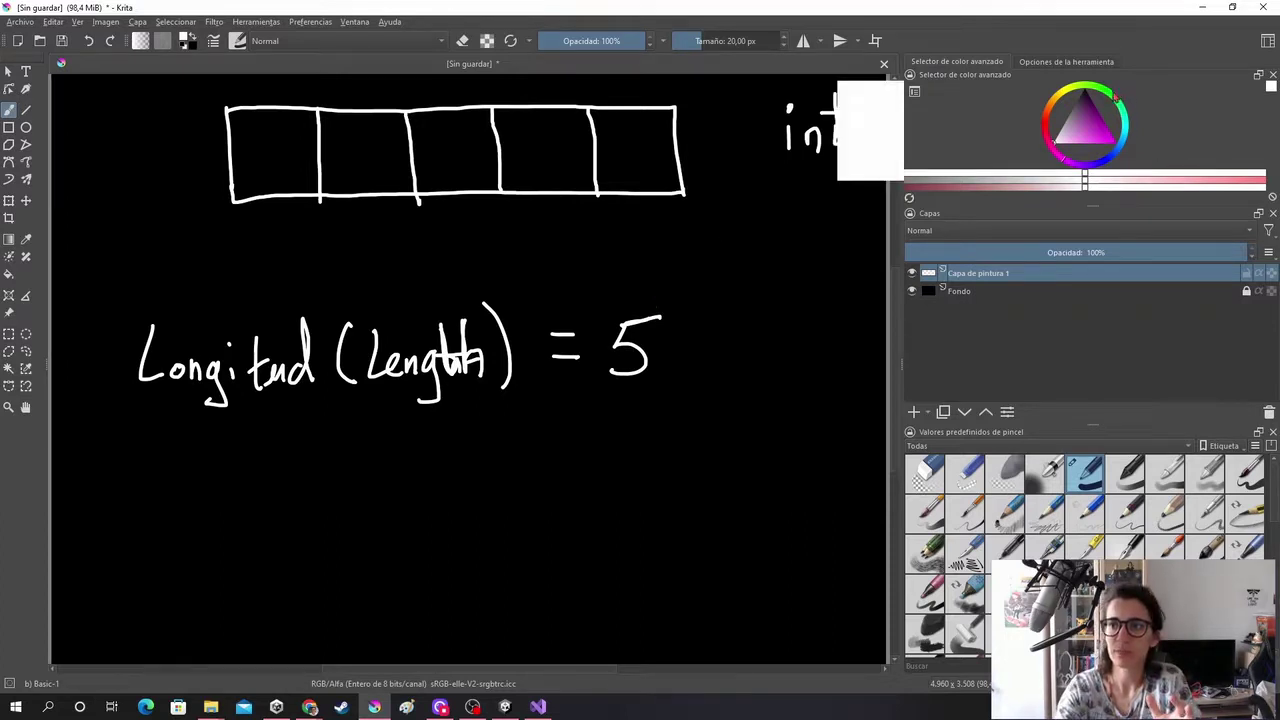
In green, write the values 5, -1, 2 and 7 into the boxes
left_click_drag(1113, 106, 1115, 143)
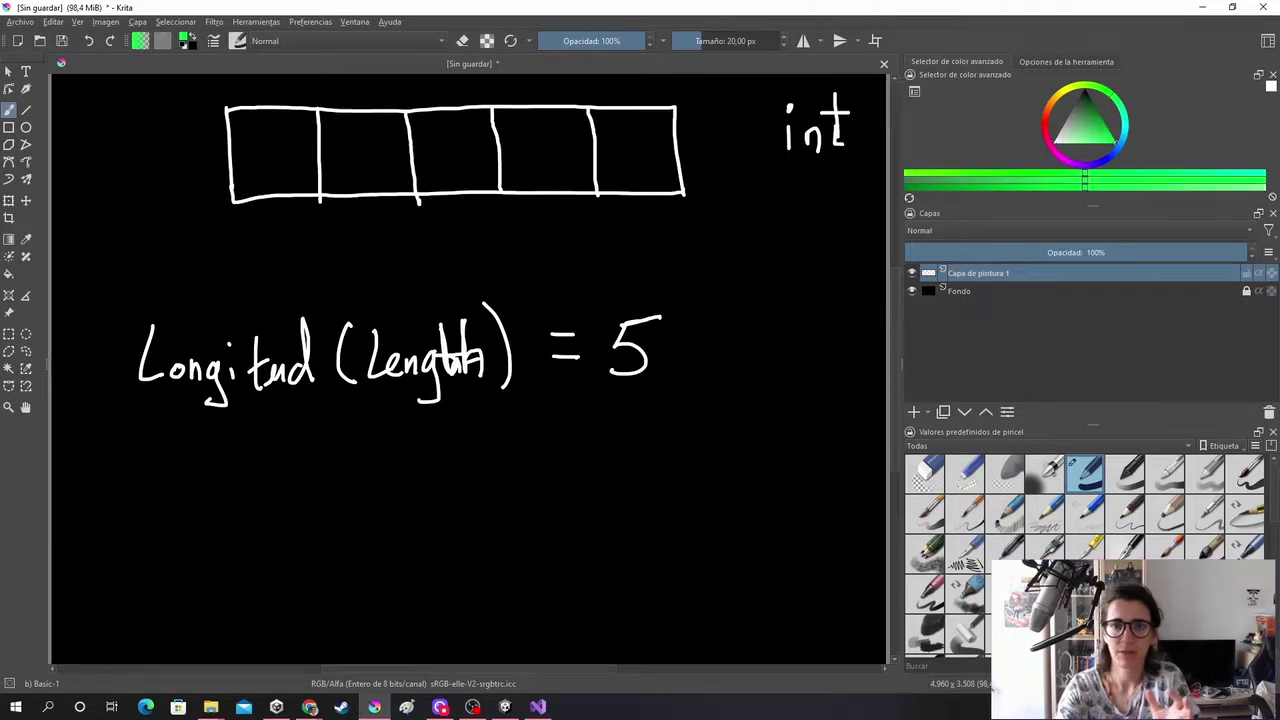
mouse_move(263, 136)
left_mouse_down()
mouse_move(283, 131)
mouse_move(255, 174)
left_mouse_up()
left_click_drag(345, 154, 365, 150)
left_click_drag(376, 134, 376, 174)
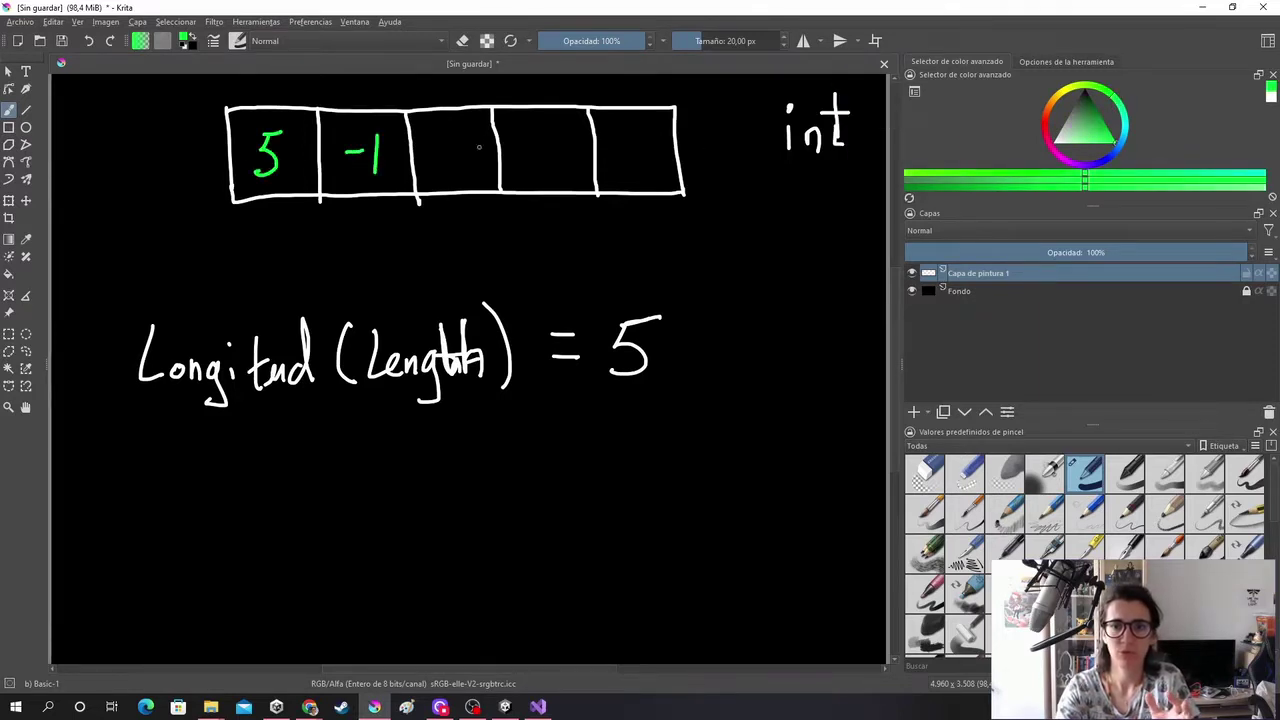
mouse_move(453, 144)
left_mouse_down()
mouse_move(481, 164)
mouse_move(530, 162)
left_mouse_up()
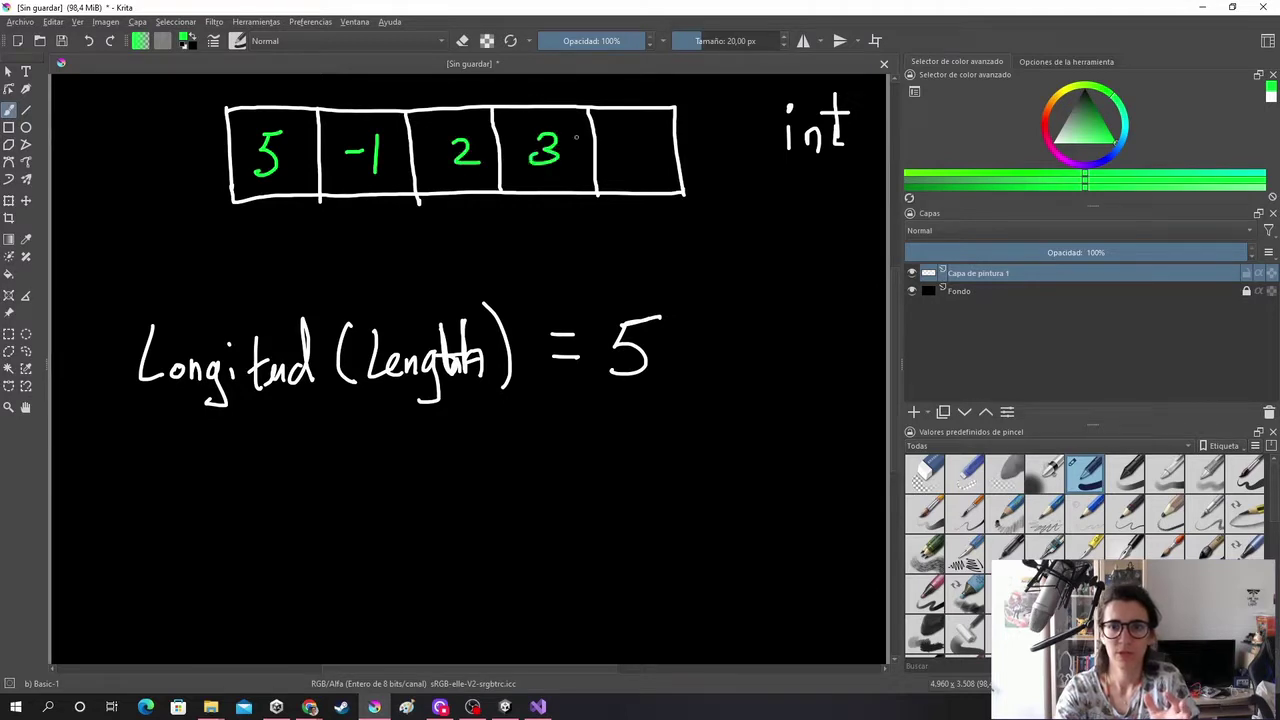
mouse_move(624, 136)
left_mouse_down()
mouse_move(664, 130)
mouse_move(628, 168)
left_mouse_up()
left_click_drag(621, 151, 665, 148)
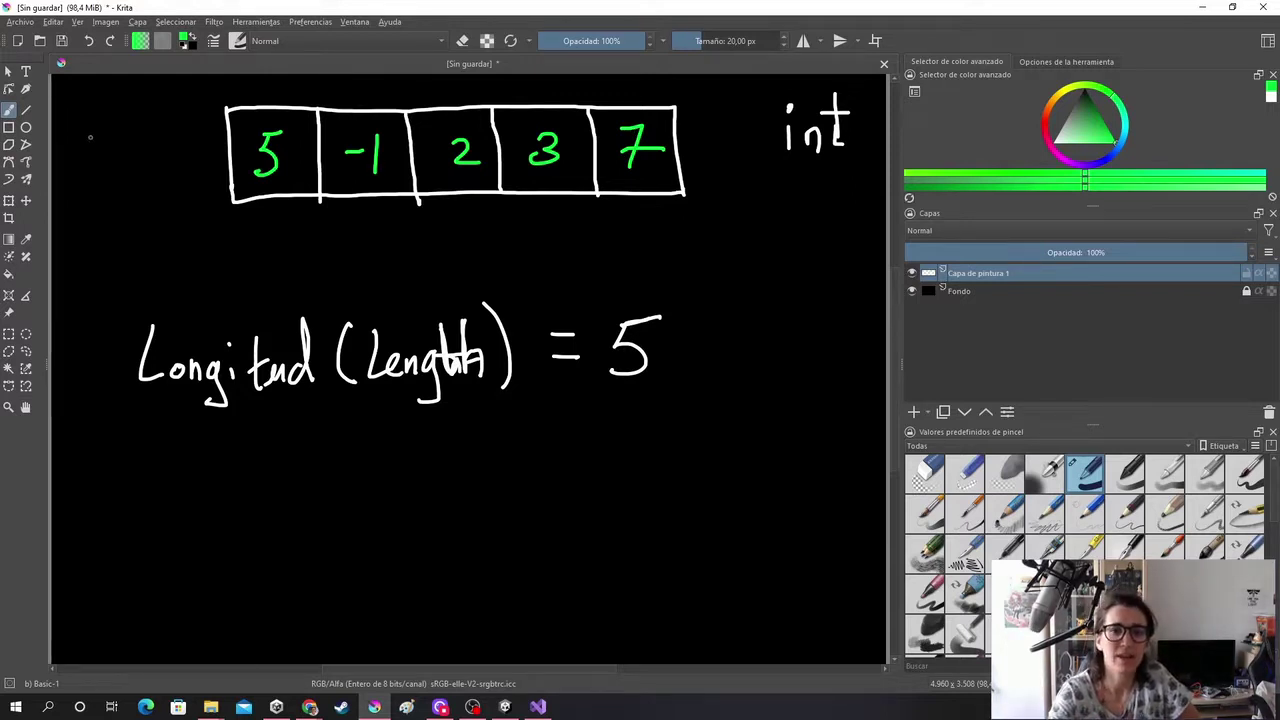
Label the boxes 'casilla' with an arrow and switch the colour to red
mouse_move(82, 112)
left_mouse_down()
mouse_move(80, 130)
mouse_move(100, 124)
left_mouse_up()
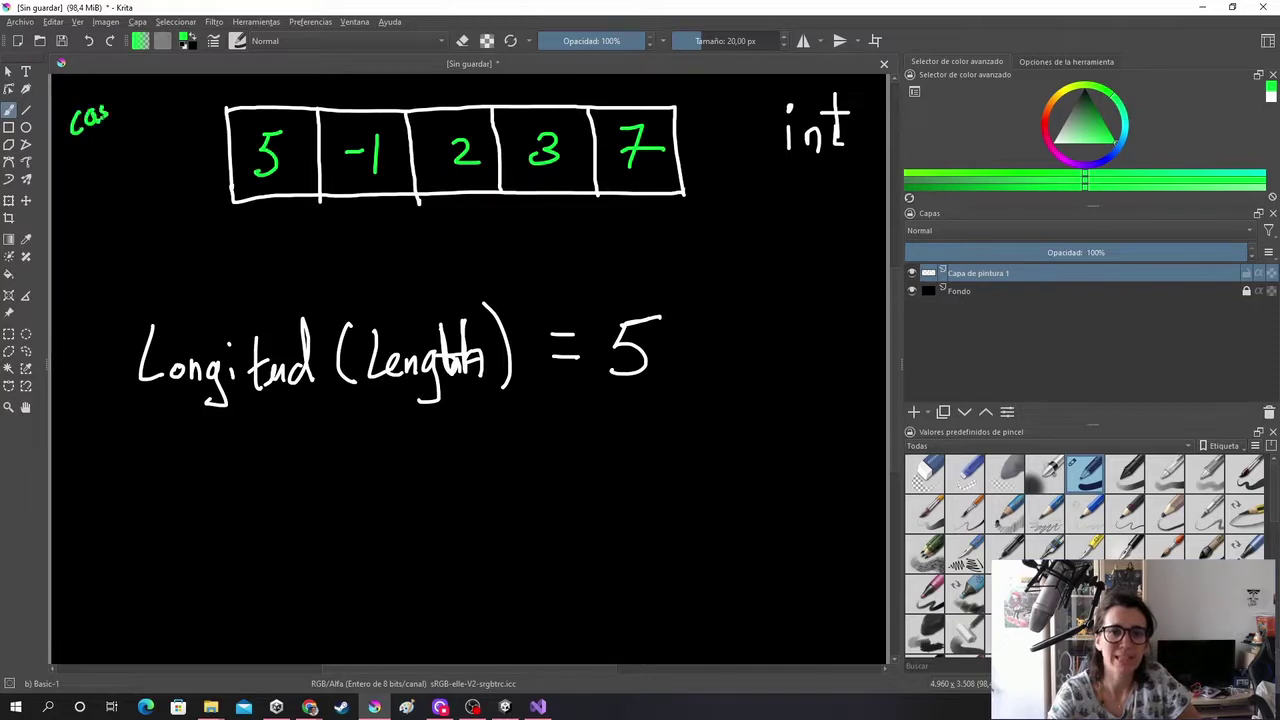
mouse_move(127, 80)
left_mouse_down()
mouse_move(125, 104)
mouse_move(210, 84)
mouse_move(226, 98)
left_mouse_up()
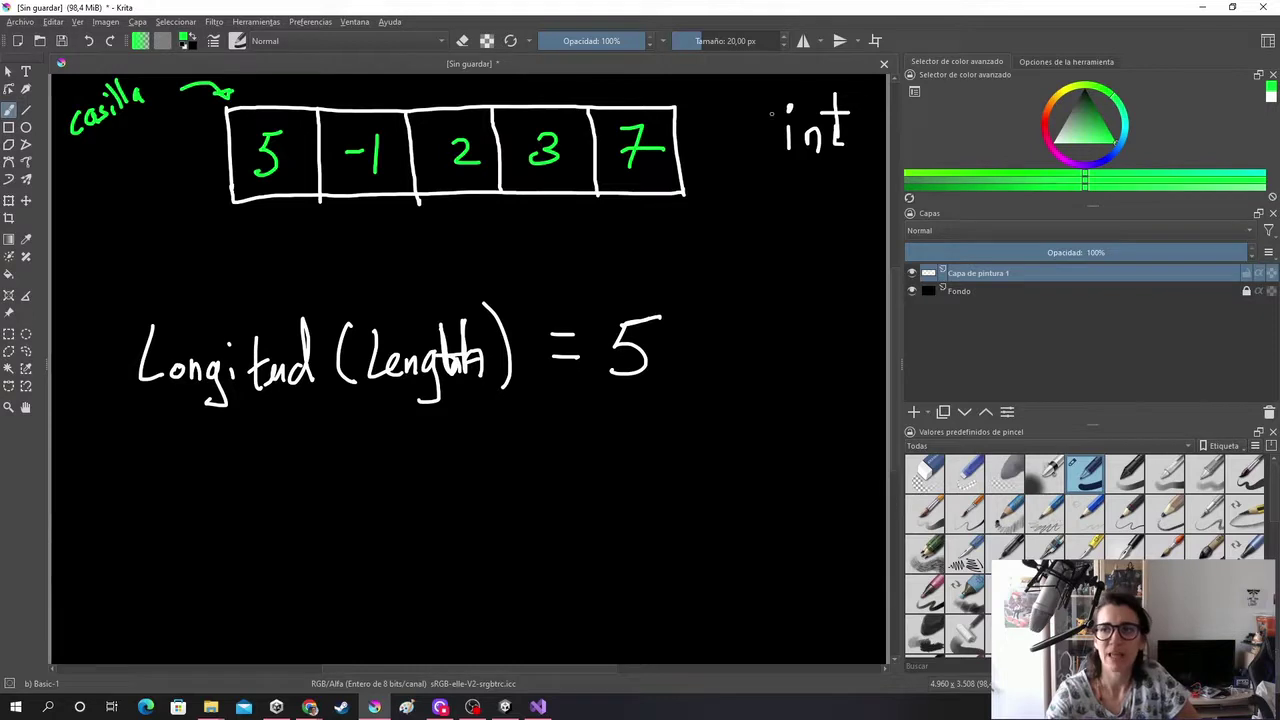
left_click(1048, 118)
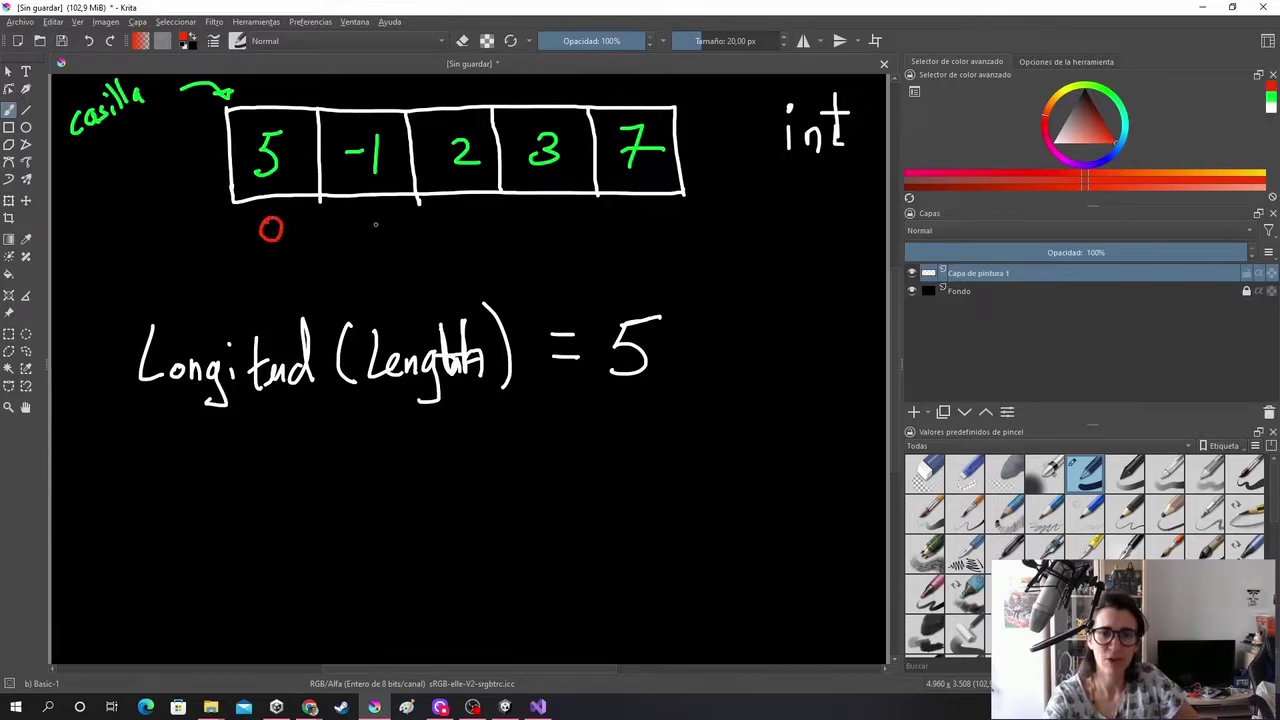
Write red indices 1, 2, 3, 4 under the boxes with an arrow pointing right
left_click_drag(357, 220, 362, 241)
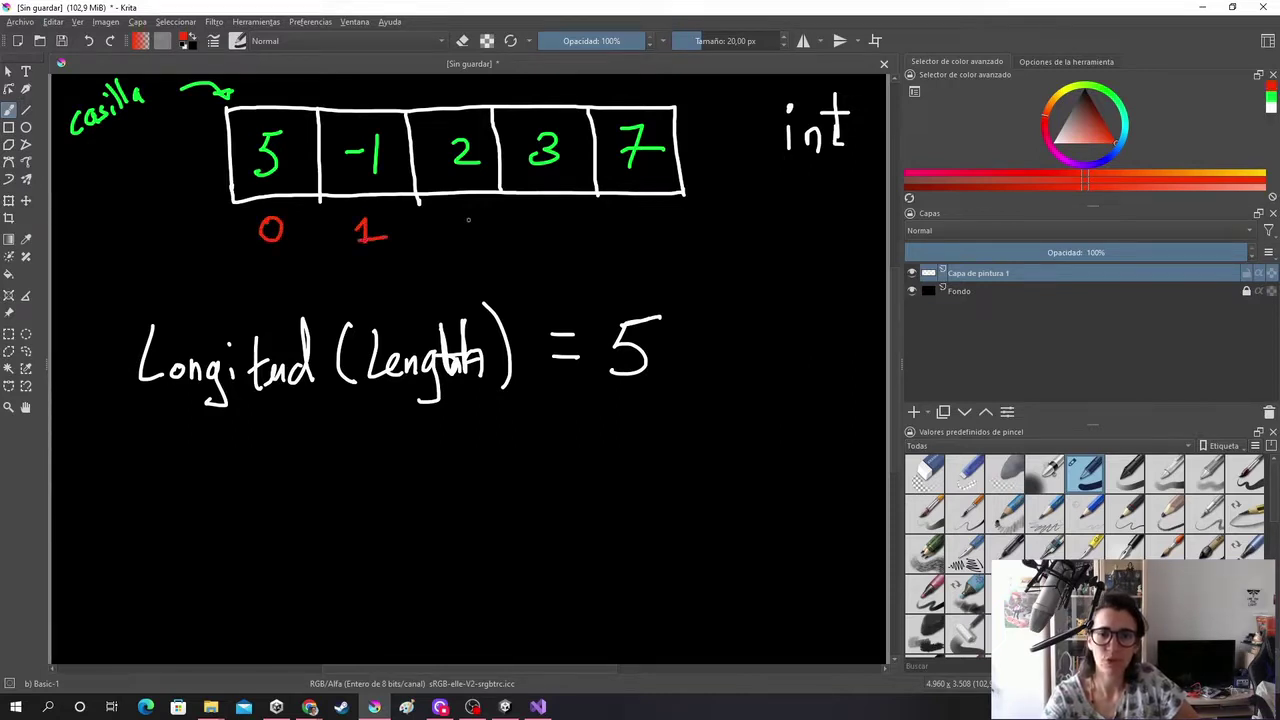
left_click_drag(455, 216, 470, 237)
left_click_drag(538, 216, 540, 238)
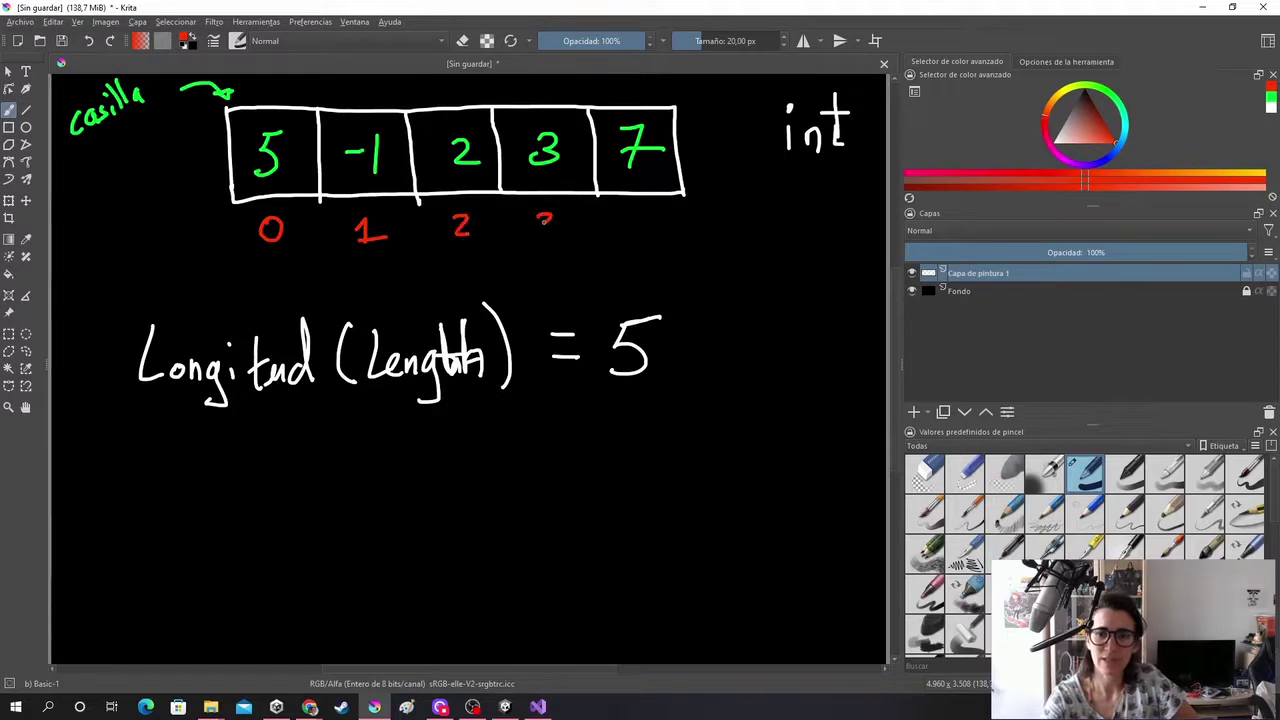
mouse_move(625, 207)
left_mouse_down()
mouse_move(639, 214)
mouse_move(636, 235)
left_mouse_up()
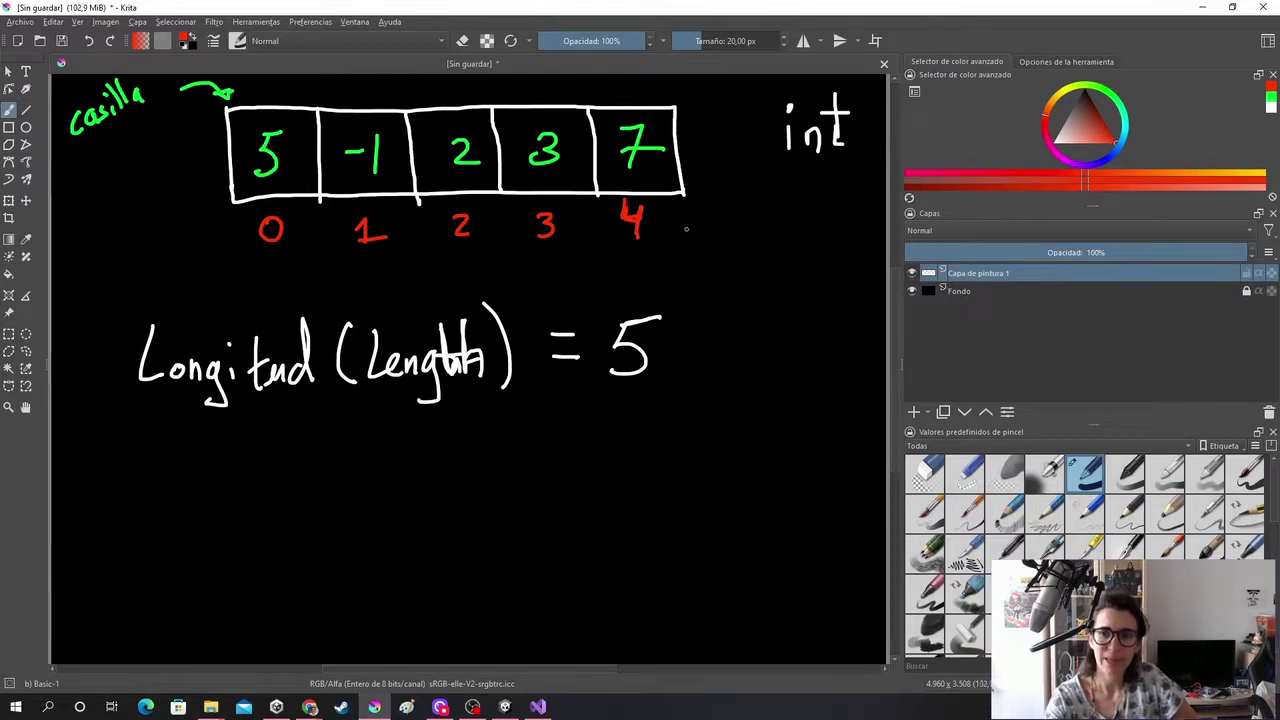
left_click_drag(682, 228, 834, 240)
Handwrite 'numeración casillas' after the arrow
mouse_move(846, 228)
left_mouse_down()
mouse_move(842, 240)
mouse_move(878, 240)
left_mouse_up()
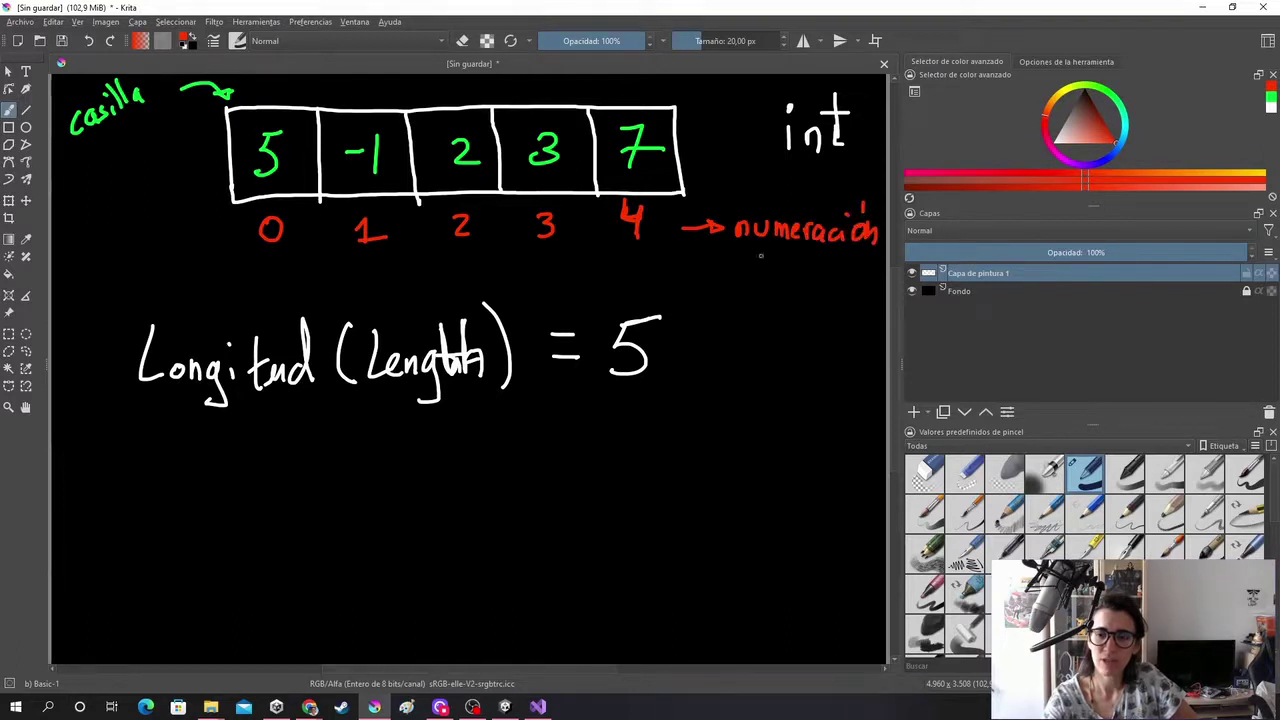
mouse_move(733, 266)
left_mouse_down()
mouse_move(730, 282)
mouse_move(755, 280)
left_mouse_up()
mouse_move(772, 267)
left_mouse_down()
mouse_move(773, 282)
mouse_move(795, 268)
mouse_move(824, 286)
left_mouse_up()
left_click(776, 252)
left_click_drag(838, 266, 826, 288)
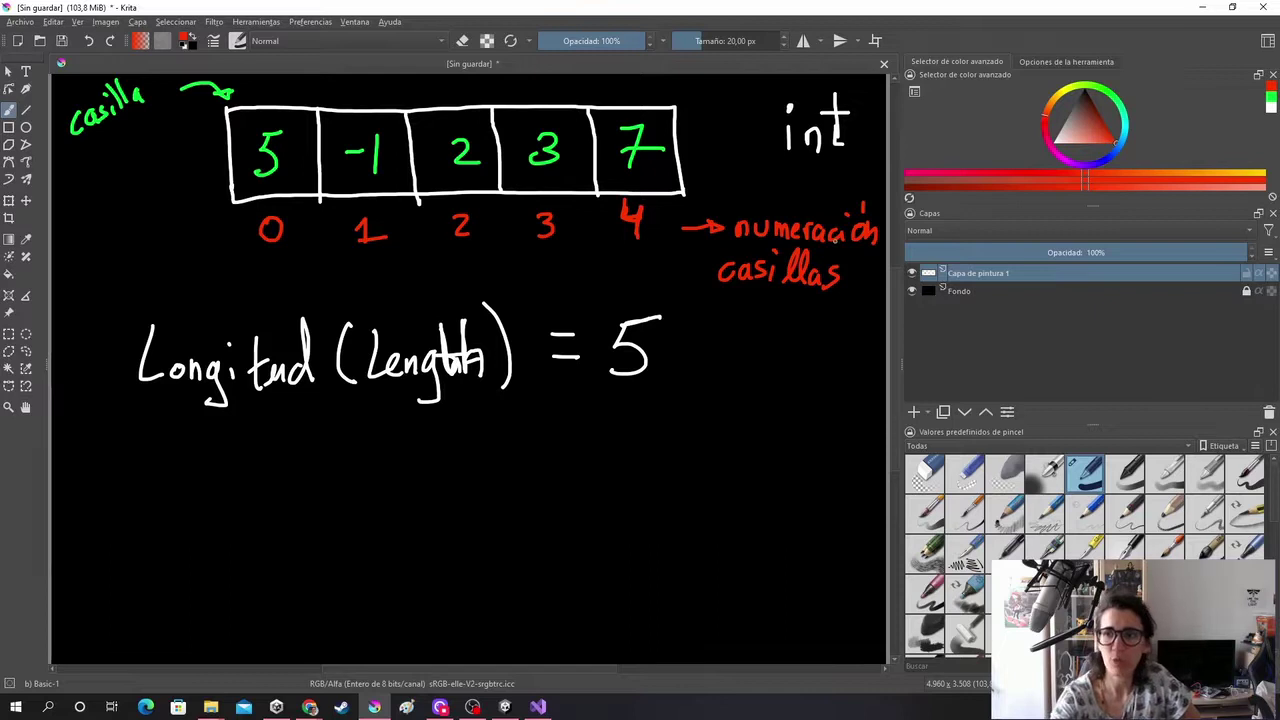
In cyan, write a '5' and 'casilla 4' note lower on the canvas
left_click_drag(1135, 127, 1117, 157)
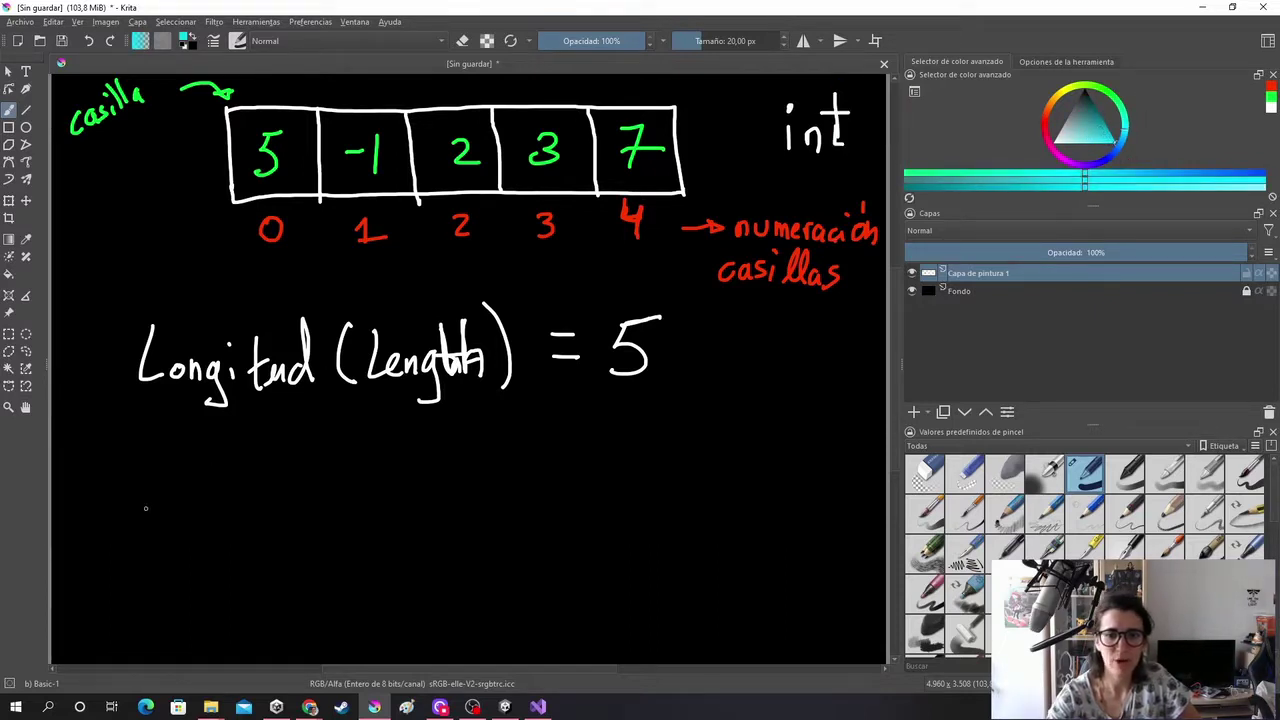
mouse_move(148, 504)
left_mouse_down()
mouse_move(176, 491)
mouse_move(151, 535)
mouse_move(186, 548)
left_mouse_up()
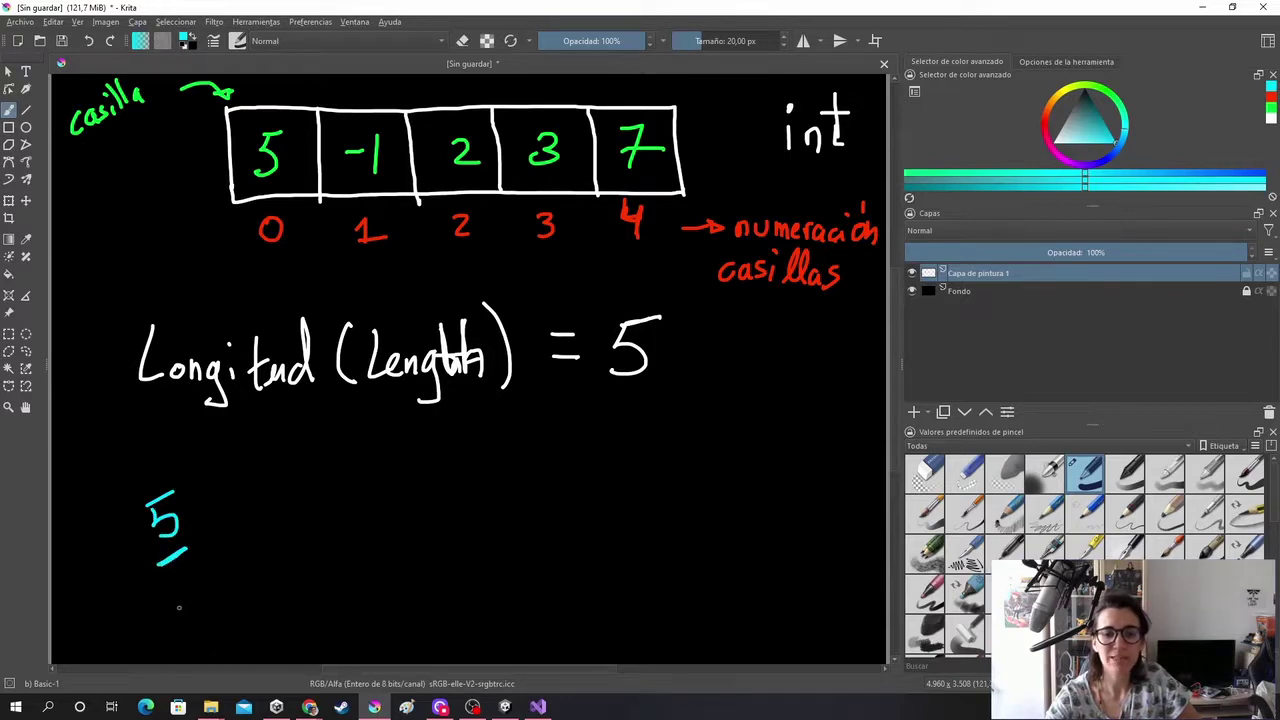
left_click_drag(179, 607, 251, 603)
left_click_drag(270, 583, 276, 597)
left_click_drag(316, 517, 342, 553)
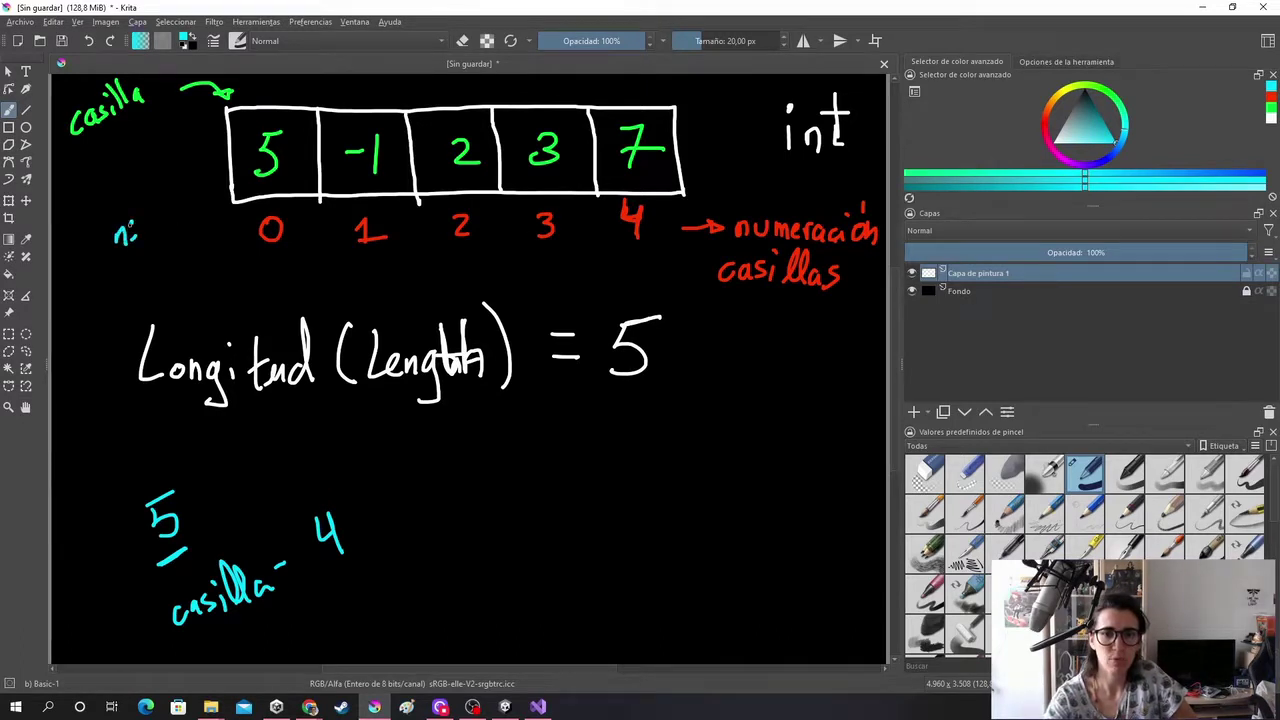
Add 'nº casilla' and 'valores →' labels, plus an 'i' with arrows stepping across the indices
mouse_move(170, 231)
left_mouse_down()
mouse_move(212, 243)
mouse_move(250, 231)
left_mouse_up()
mouse_move(88, 152)
left_mouse_down()
mouse_move(120, 172)
mouse_move(136, 158)
left_mouse_up()
mouse_move(144, 168)
left_mouse_down()
mouse_move(152, 150)
mouse_move(159, 170)
mouse_move(194, 161)
left_mouse_up()
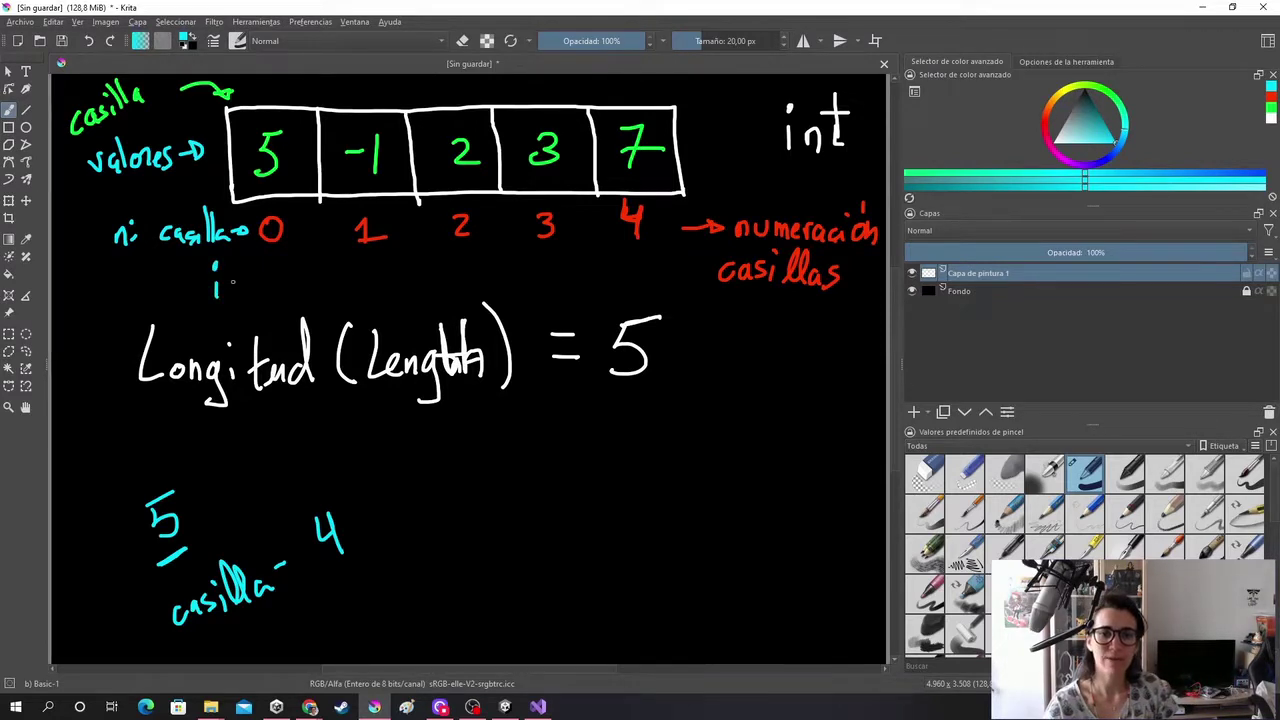
mouse_move(240, 268)
left_mouse_down()
mouse_move(243, 291)
mouse_move(311, 259)
mouse_move(366, 258)
mouse_move(366, 270)
left_mouse_up()
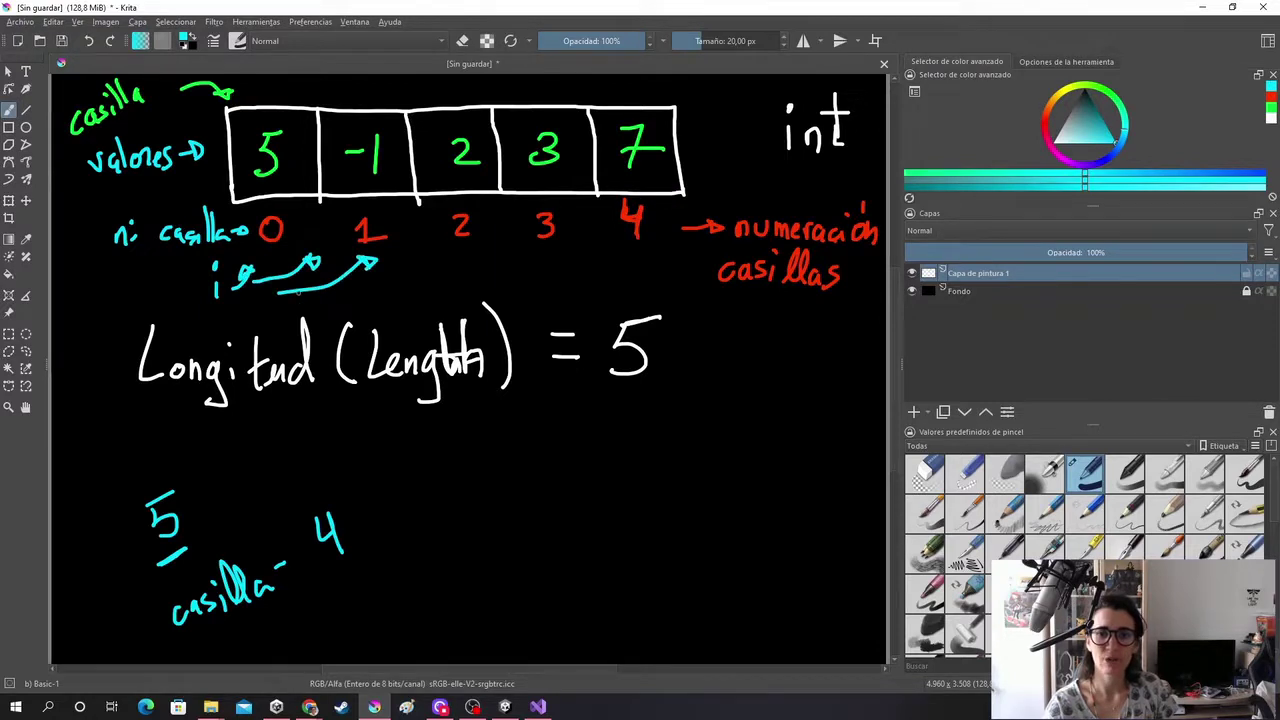
mouse_move(274, 298)
left_mouse_down()
mouse_move(425, 249)
mouse_move(427, 262)
left_mouse_up()
mouse_move(360, 298)
left_mouse_down()
mouse_move(500, 270)
mouse_move(490, 279)
left_mouse_up()
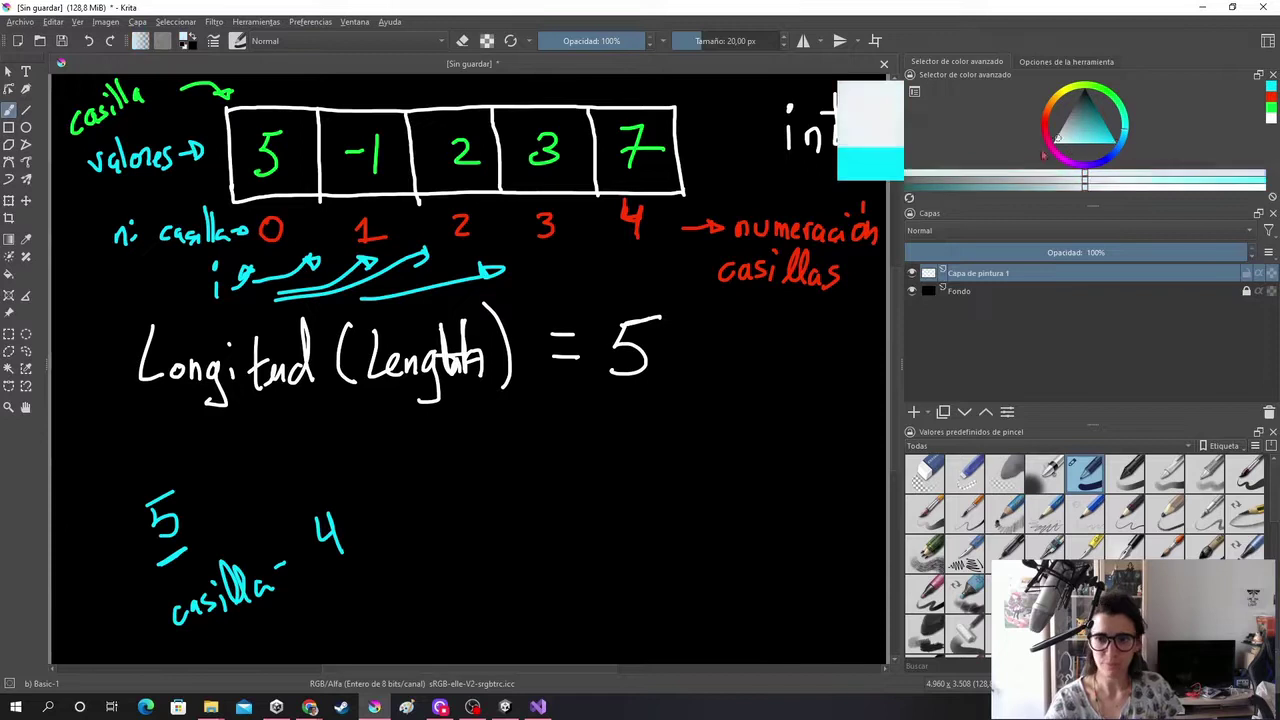
Draw a white box split into four cells, labelled with the GameObject type
mouse_move(484, 428)
left_mouse_down()
mouse_move(472, 480)
mouse_move(716, 476)
left_mouse_up()
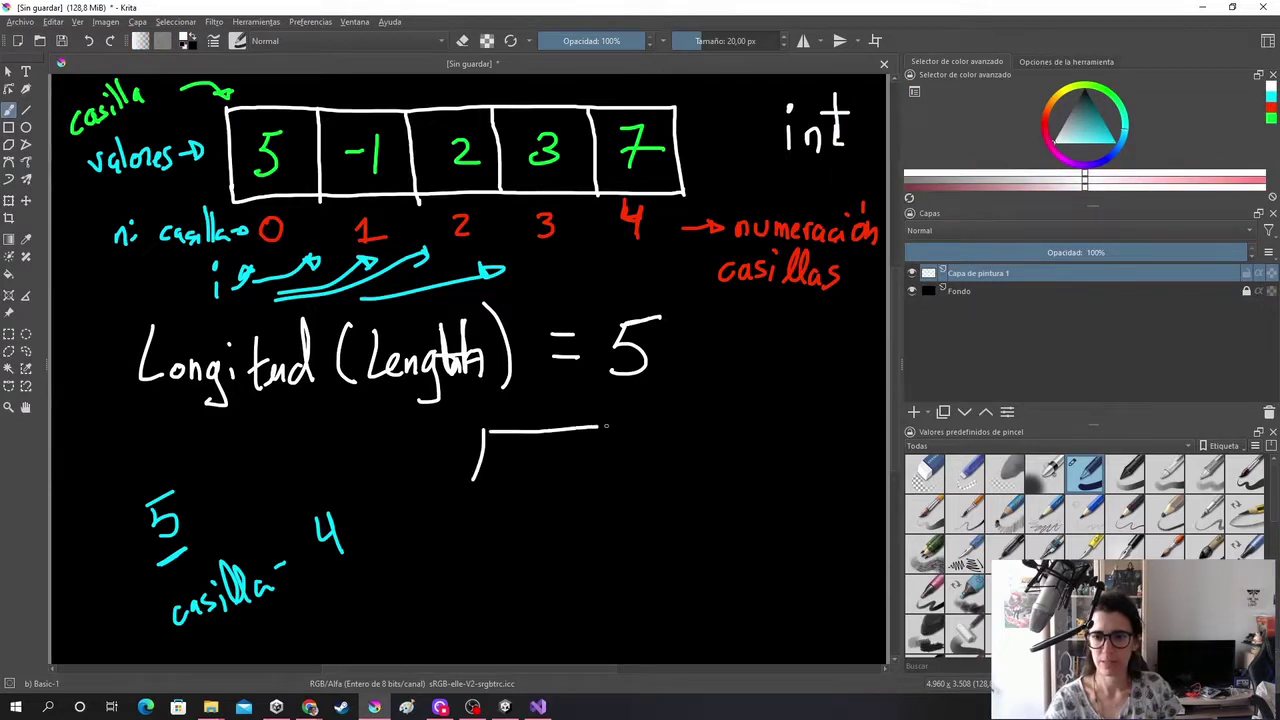
left_click_drag(484, 440, 718, 494)
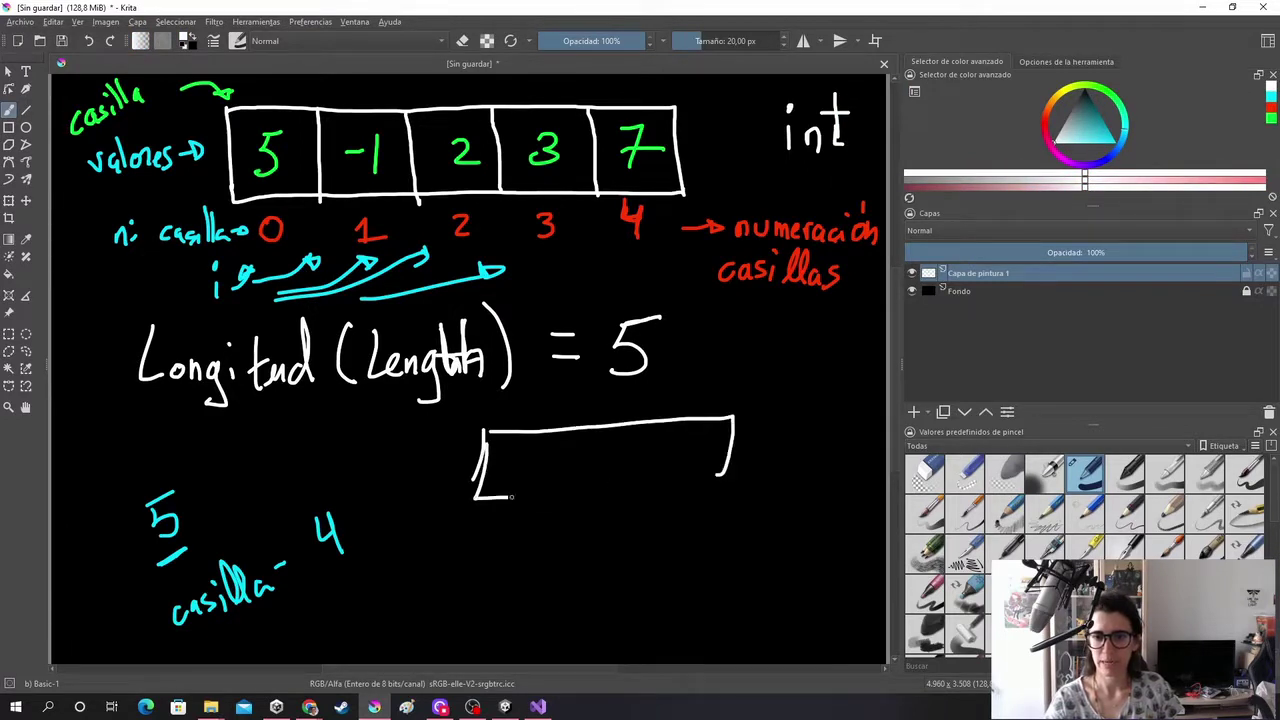
left_click_drag(733, 437, 726, 494)
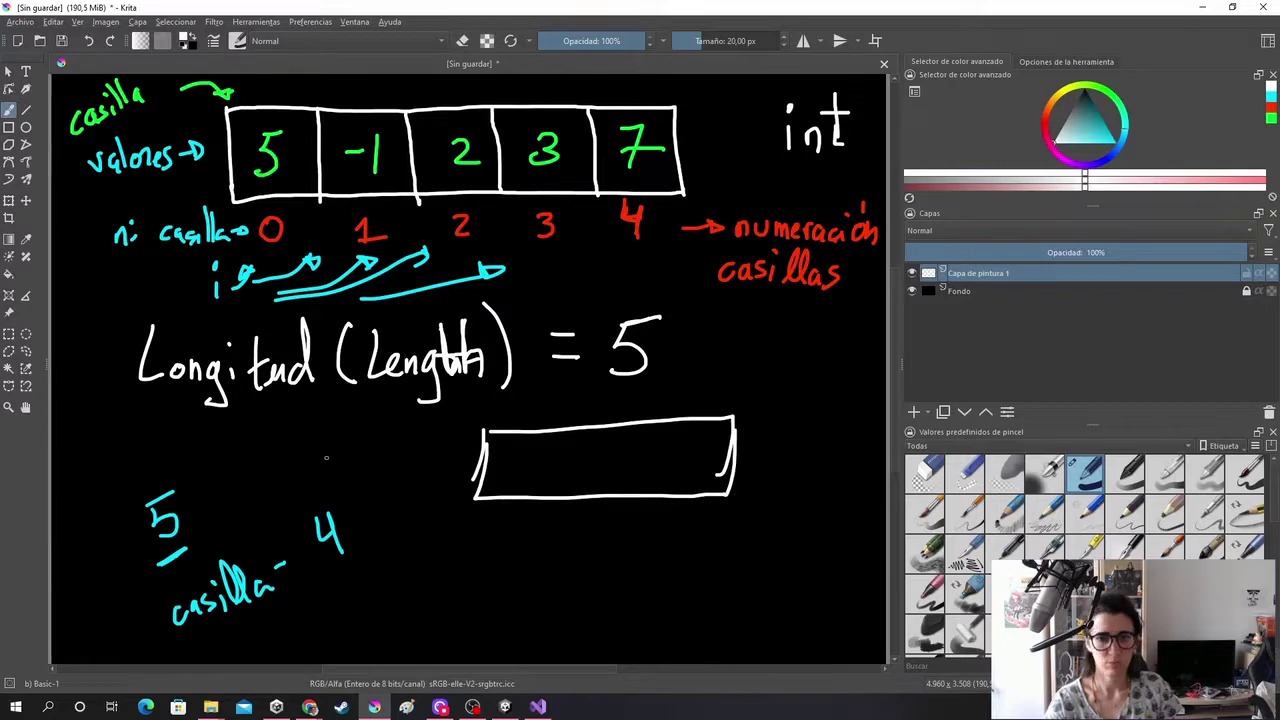
mouse_move(338, 450)
left_mouse_down()
mouse_move(344, 468)
mouse_move(406, 462)
mouse_move(420, 488)
left_mouse_up()
left_click_drag(546, 416, 547, 495)
left_click_drag(606, 425, 604, 492)
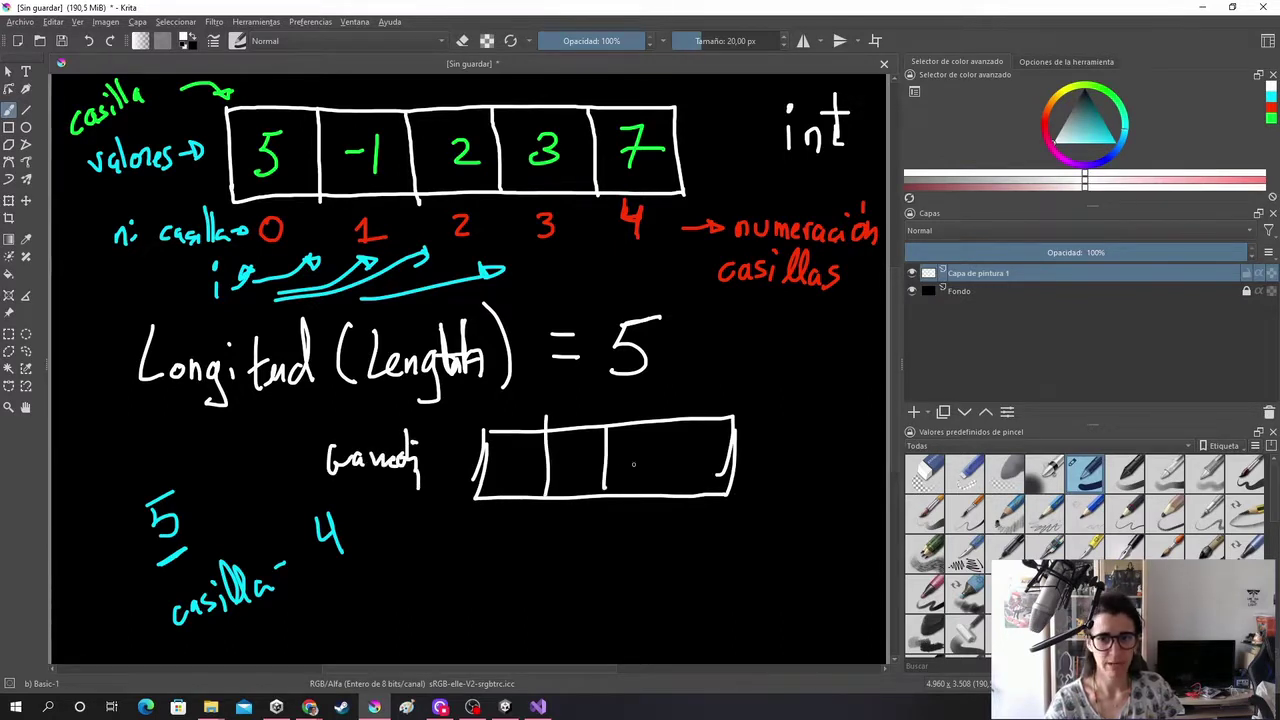
left_click_drag(660, 421, 651, 497)
Write 'float' and 'string' and draw another segmented array box beside them
mouse_move(400, 568)
left_mouse_down()
mouse_move(380, 640)
mouse_move(410, 610)
left_mouse_up()
left_click_drag(428, 590, 458, 602)
left_click_drag(438, 522, 462, 598)
left_click_drag(438, 572, 470, 560)
left_click_drag(472, 612, 464, 628)
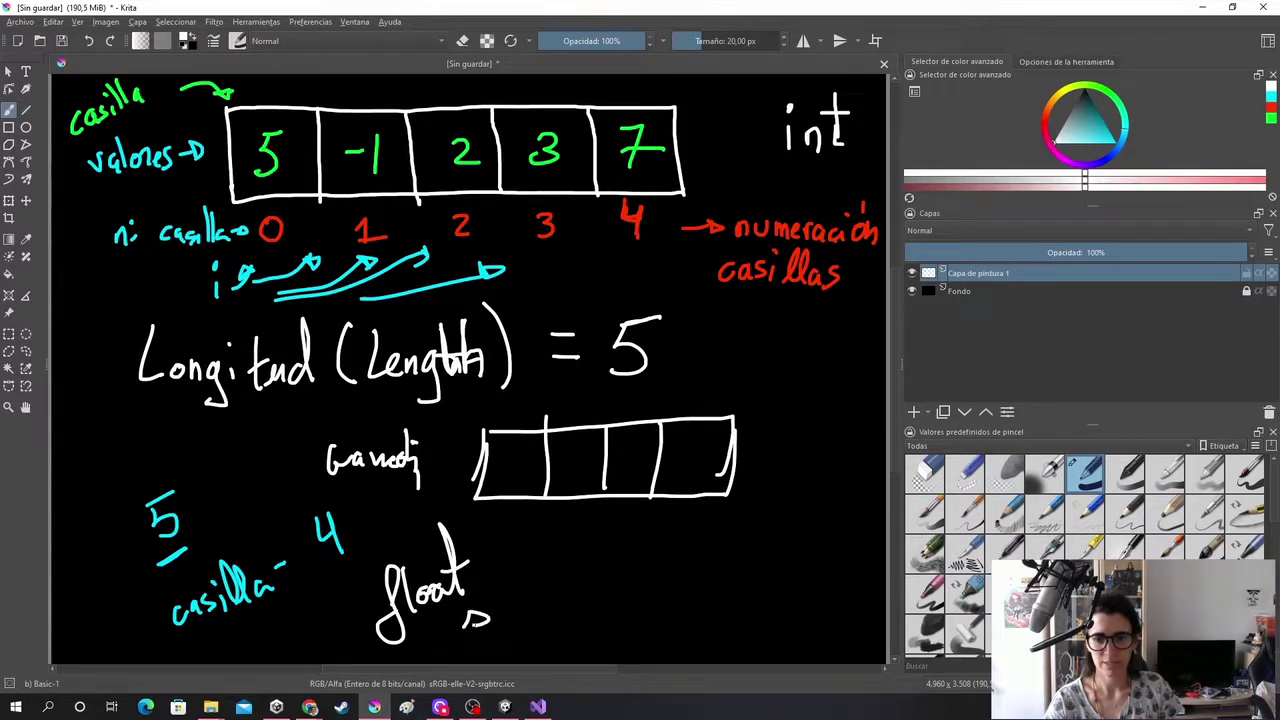
mouse_move(484, 574)
left_mouse_down()
mouse_move(516, 622)
mouse_move(542, 598)
left_mouse_up()
mouse_move(550, 608)
left_mouse_down()
mouse_move(568, 592)
mouse_move(562, 640)
left_mouse_up()
left_click_drag(612, 540, 616, 600)
mouse_move(595, 546)
left_mouse_down()
mouse_move(800, 498)
mouse_move(636, 604)
left_mouse_up()
left_click_drag(662, 515, 664, 598)
mouse_move(686, 522)
left_mouse_down()
mouse_move(688, 582)
mouse_move(748, 570)
left_mouse_up()
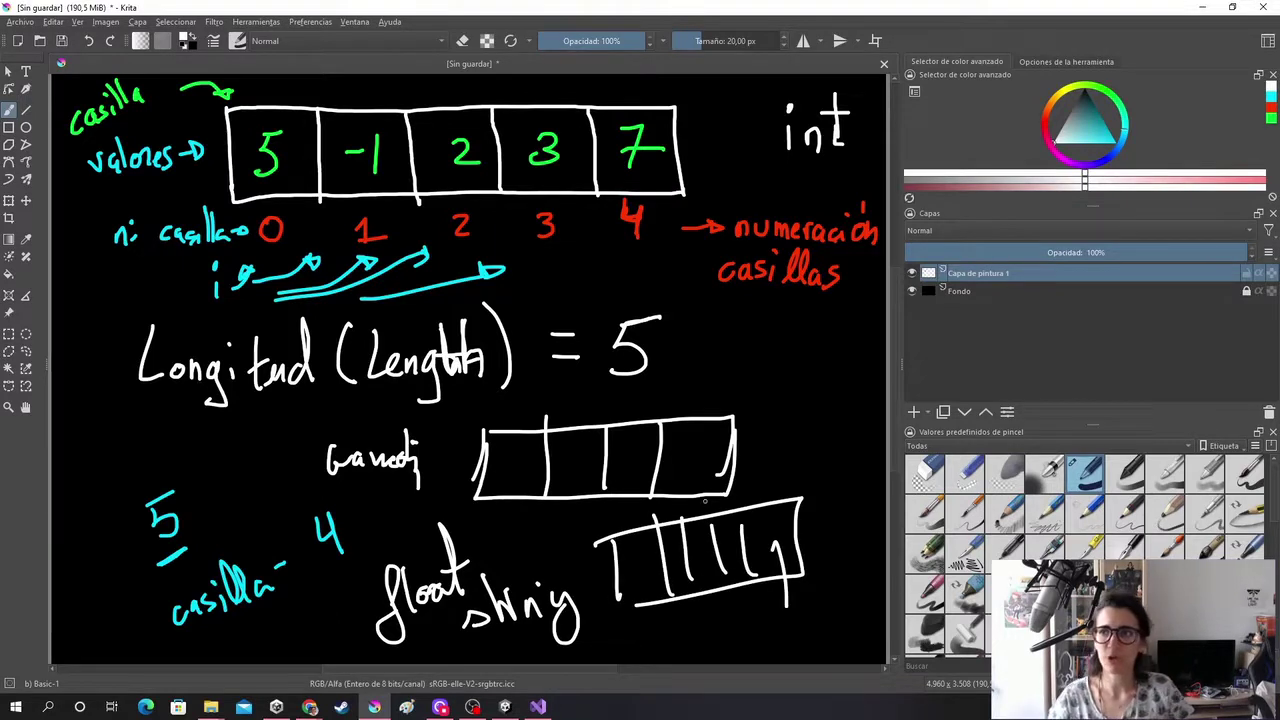
Minimize Krita and show the Scripts folder in the Unity Project panel
left_click(1202, 8)
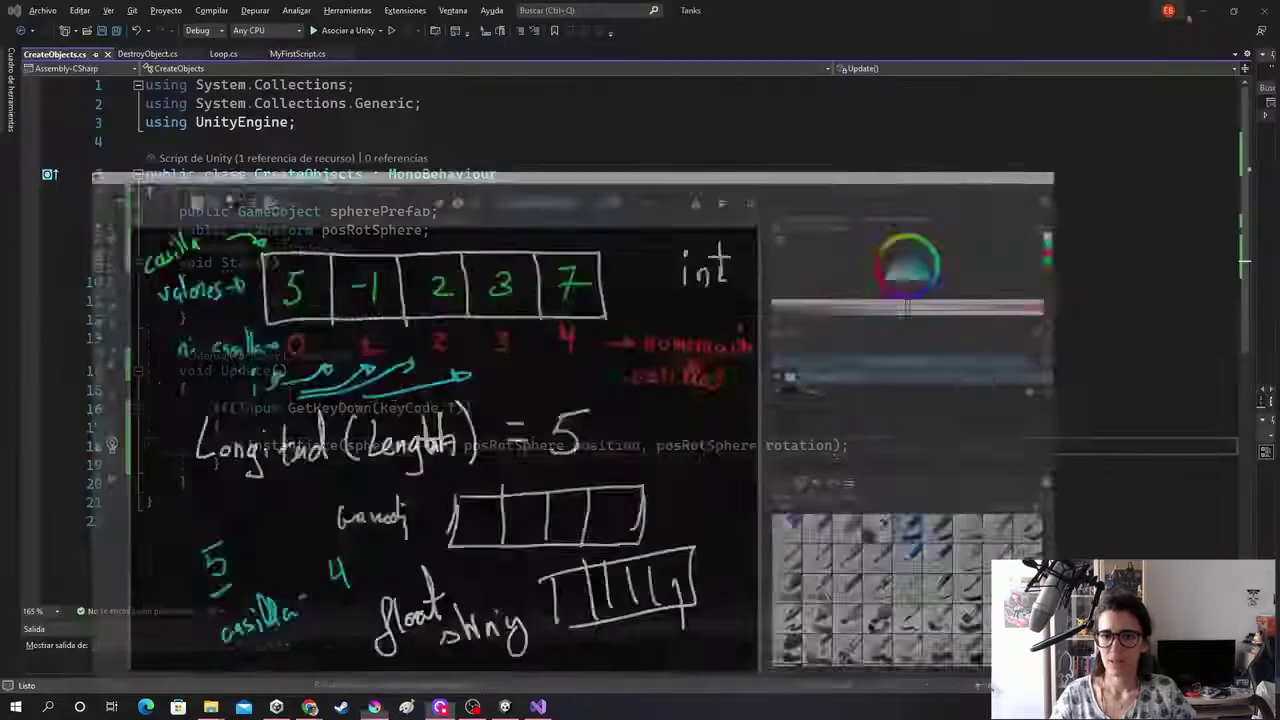
left_click(1202, 10)
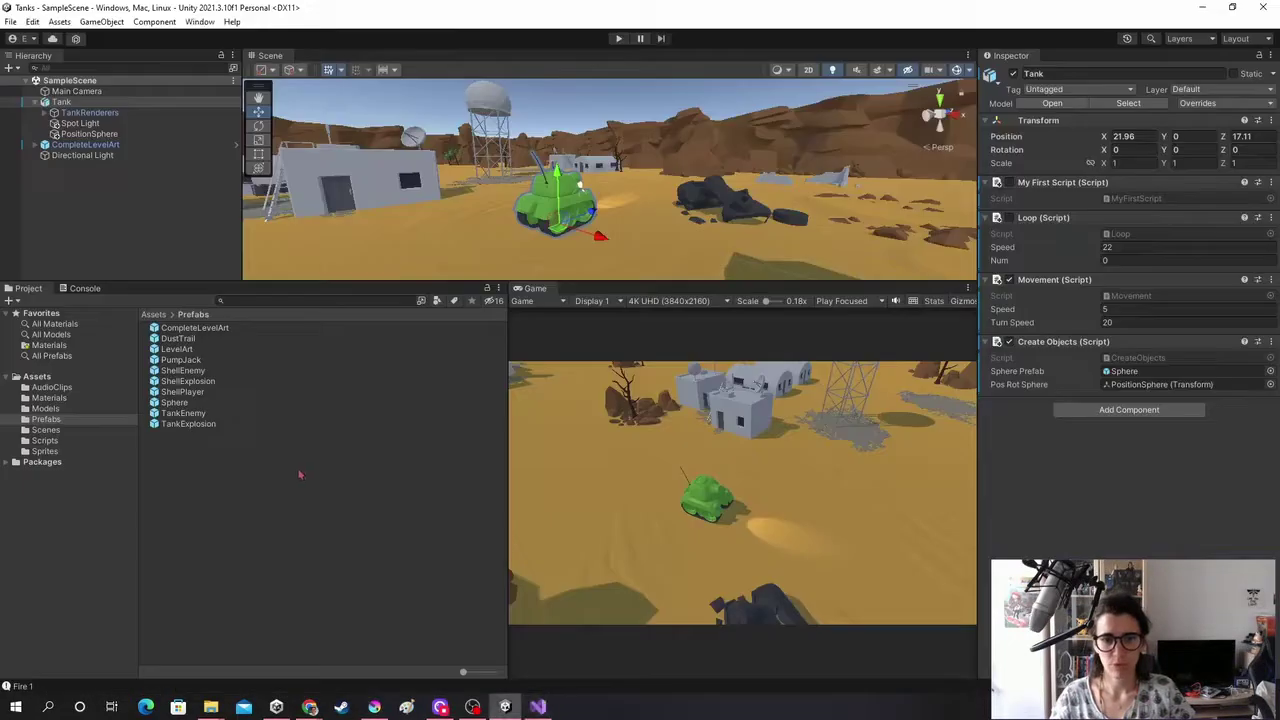
left_click(44, 441)
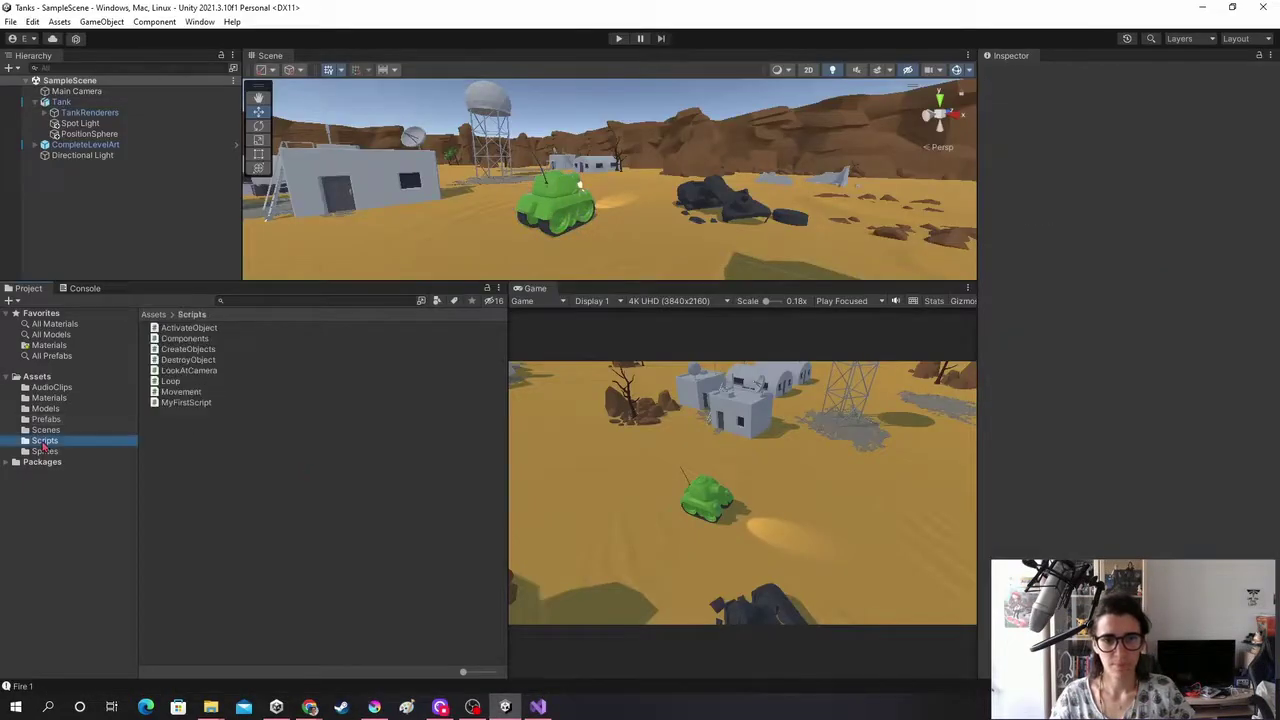
Create a C# script named Arrays and open it in Visual Studio
right_click(286, 543)
mouse_move(324, 195)
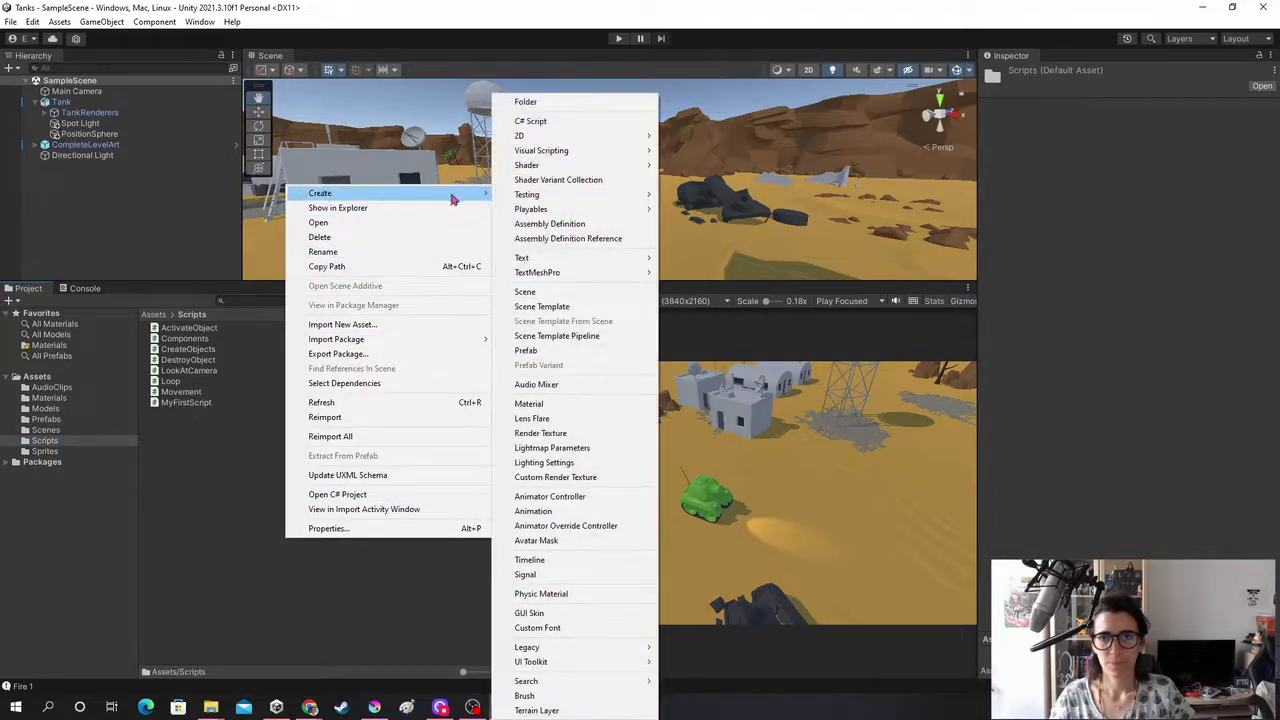
left_click(540, 125)
type("An")
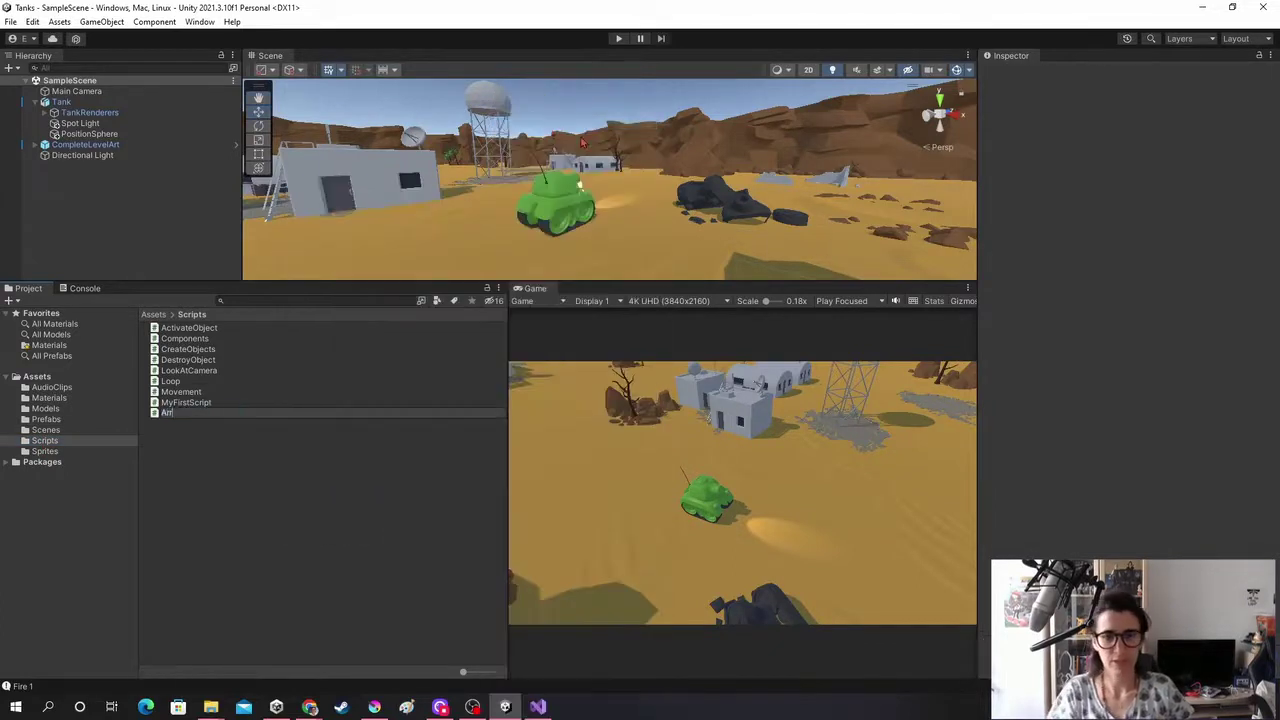
key("Return")
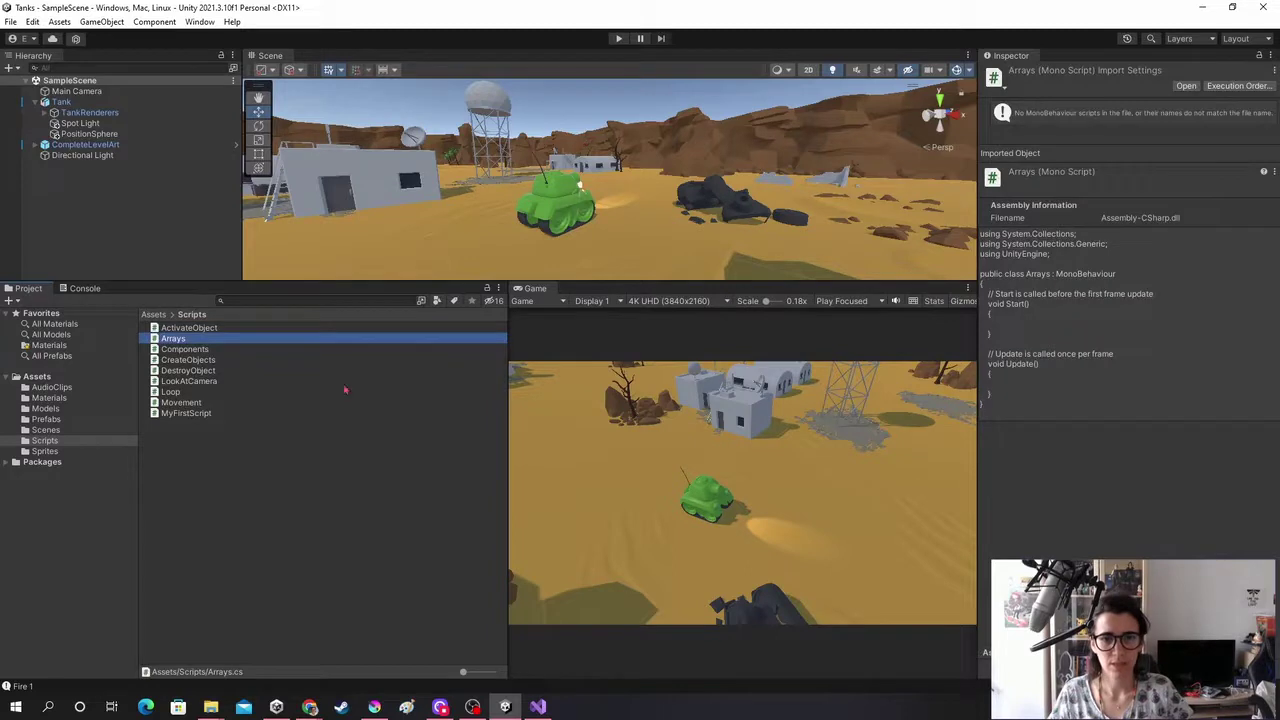
left_click(251, 417)
double_click(175, 338)
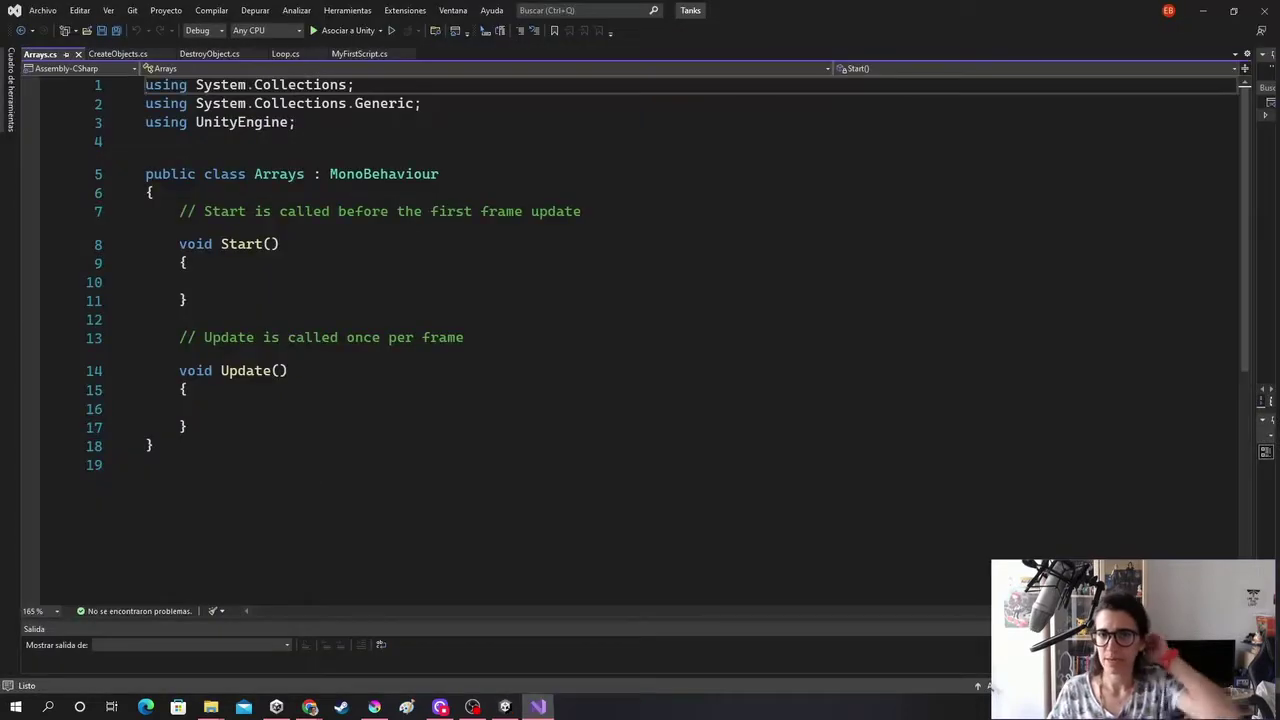
Delete the default comments above Start and Update
triple_click(228, 211)
key("Delete")
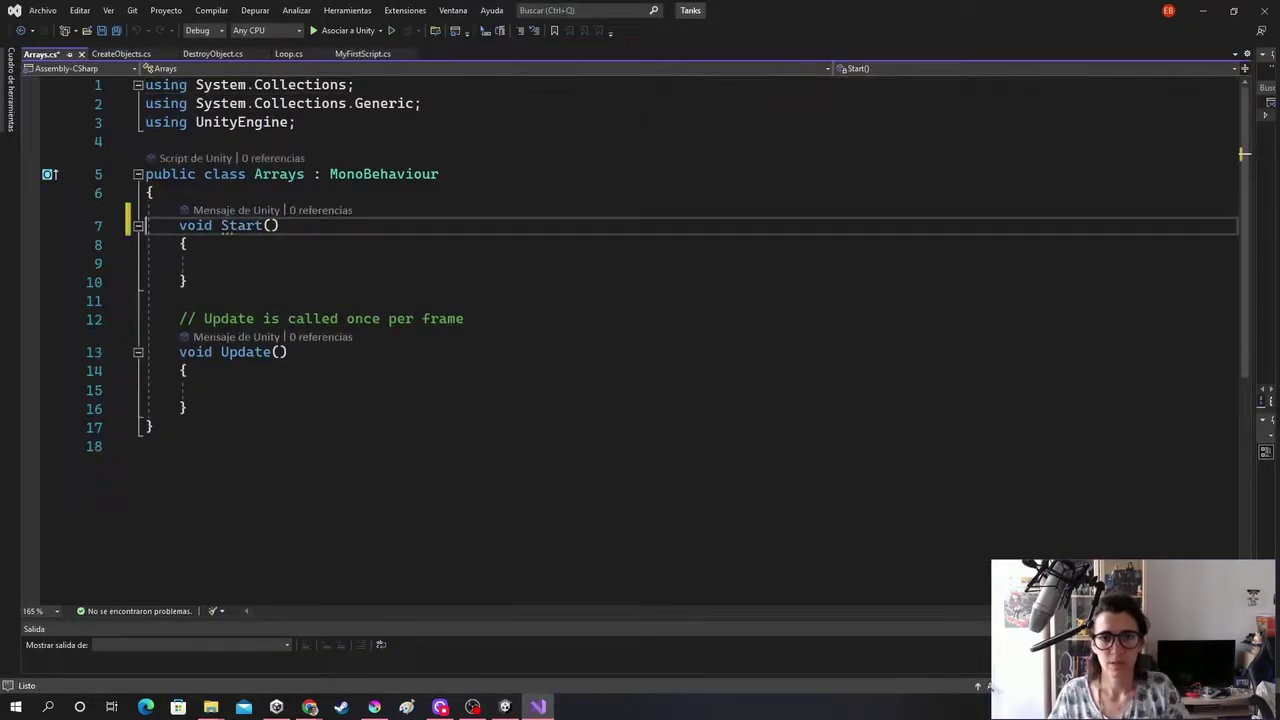
triple_click(403, 318)
key("Delete")
Add 'public int[] nums; //array de enteros' above Start and save
left_click(400, 192)
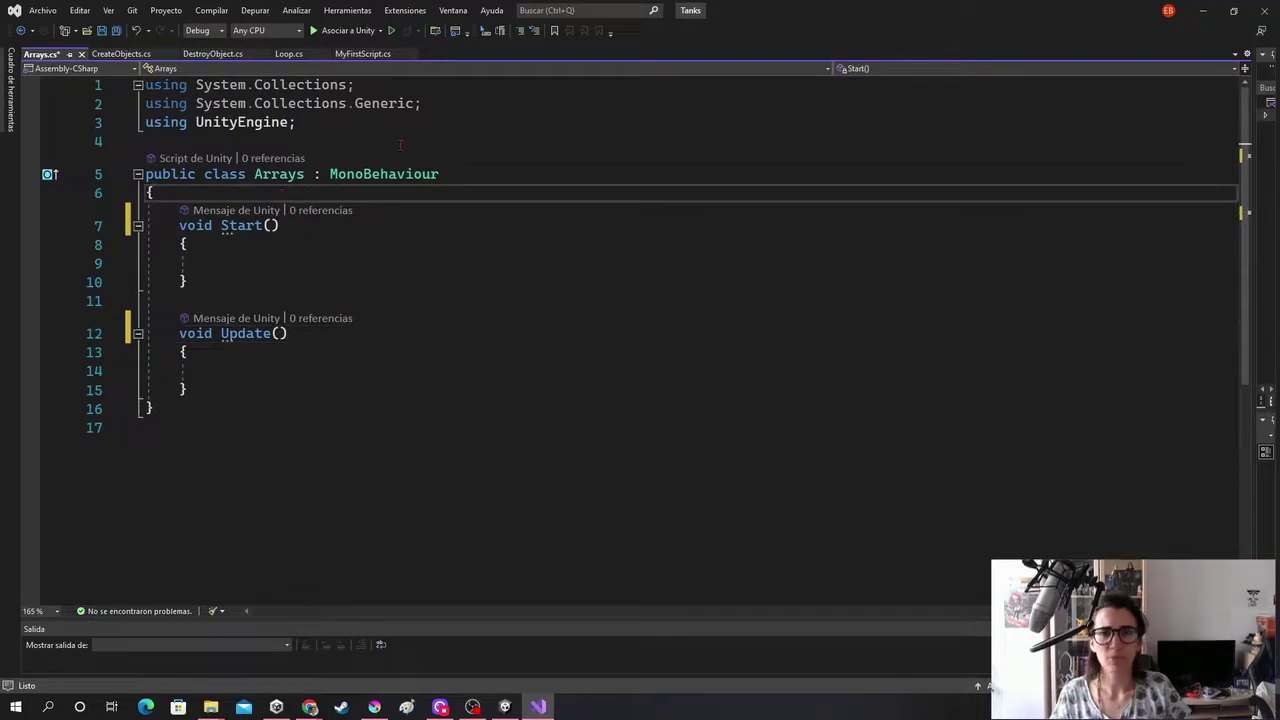
key("Return")
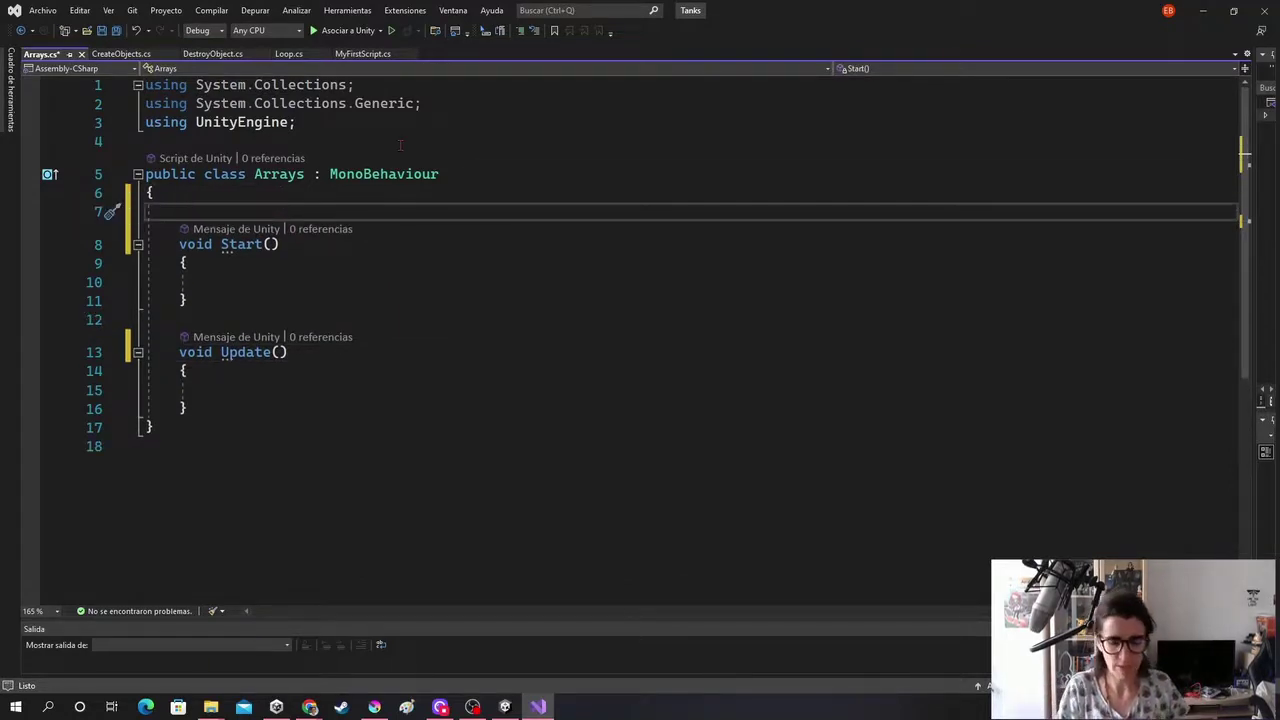
type("public int")
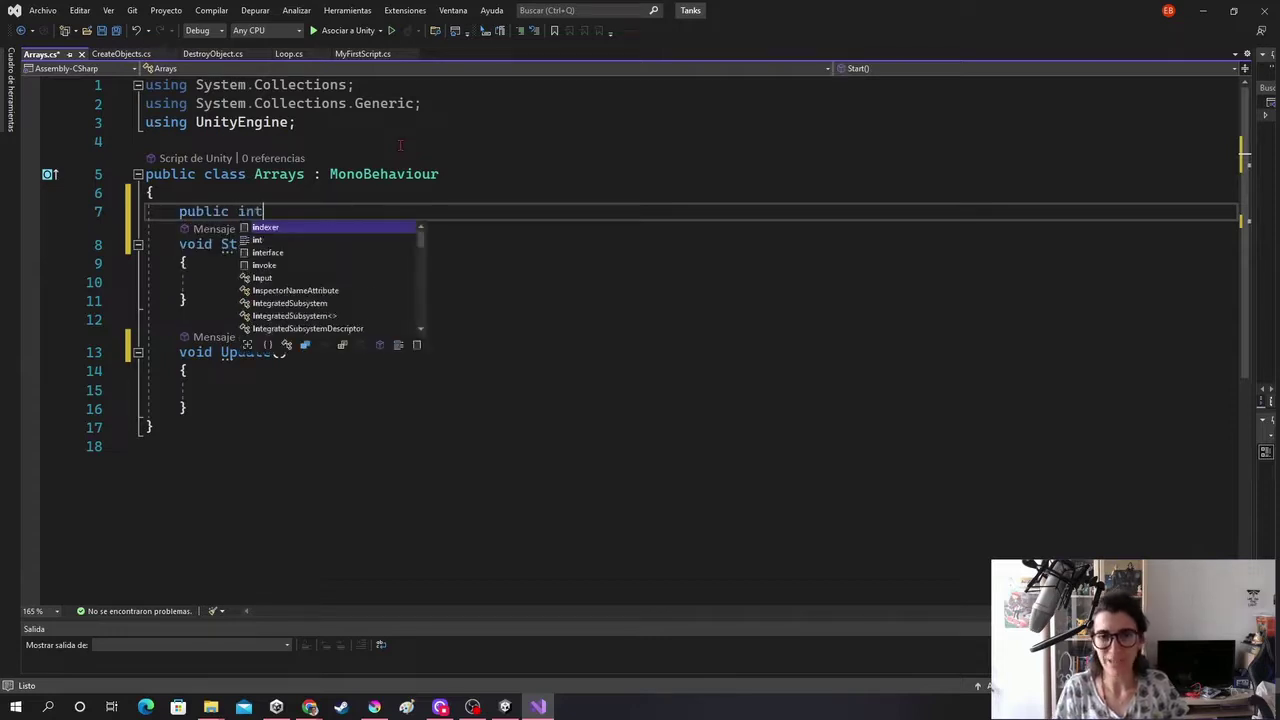
type("[]")
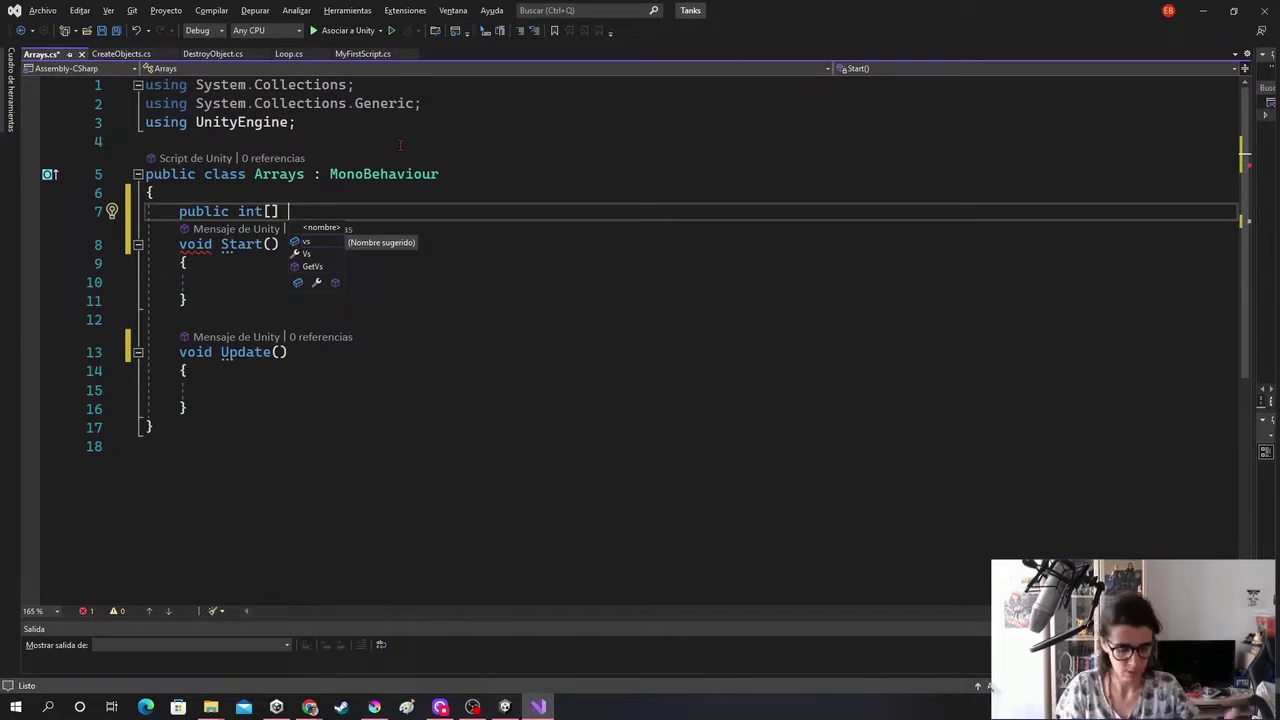
type("n")
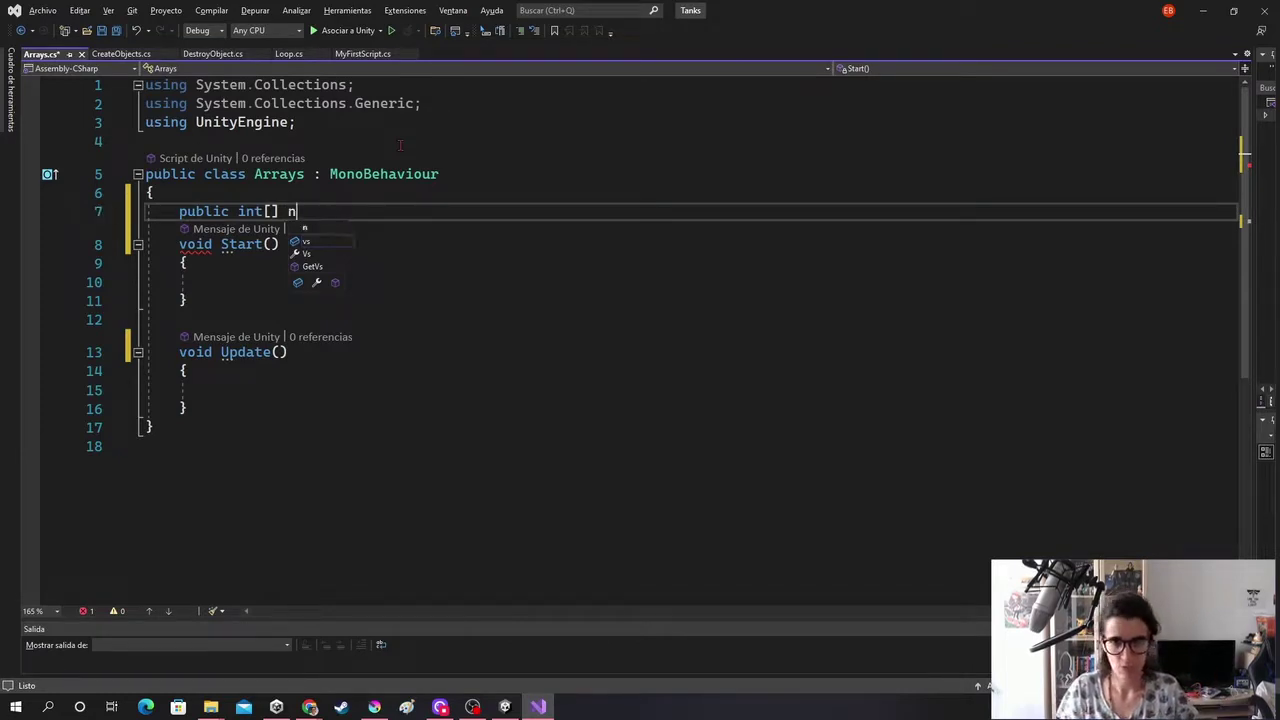
type("ums;")
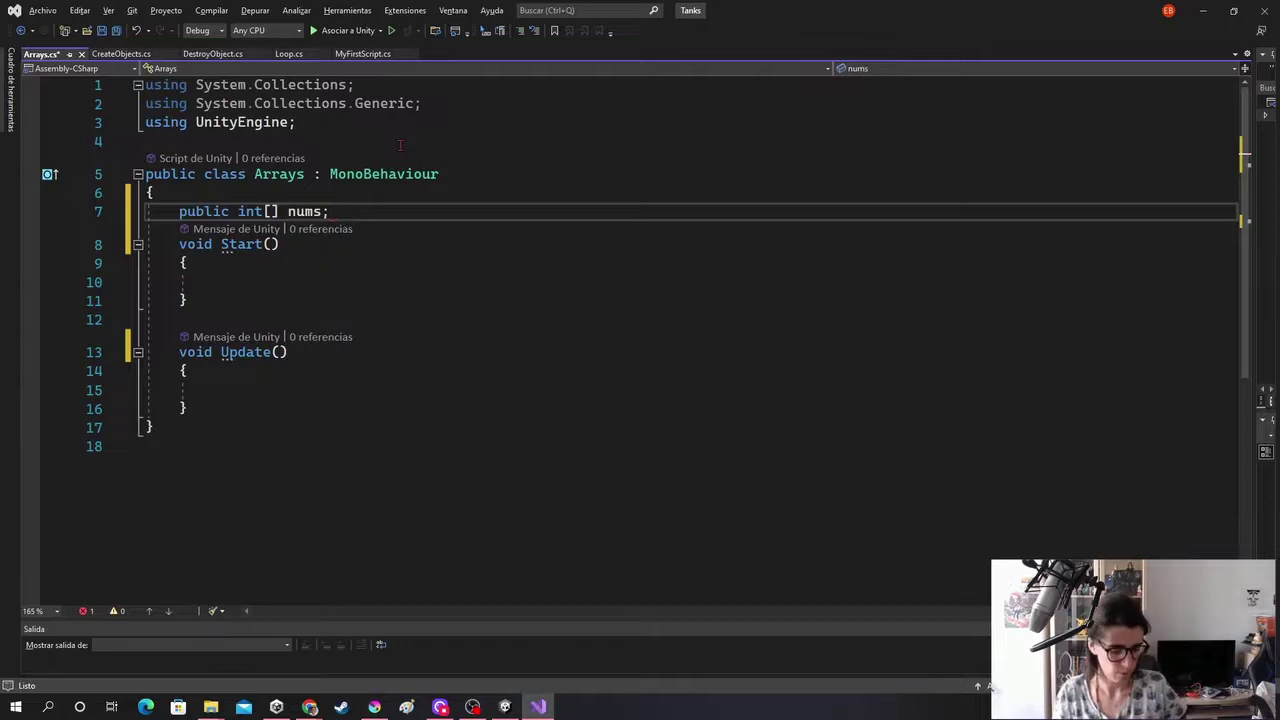
key("ctrl+s")
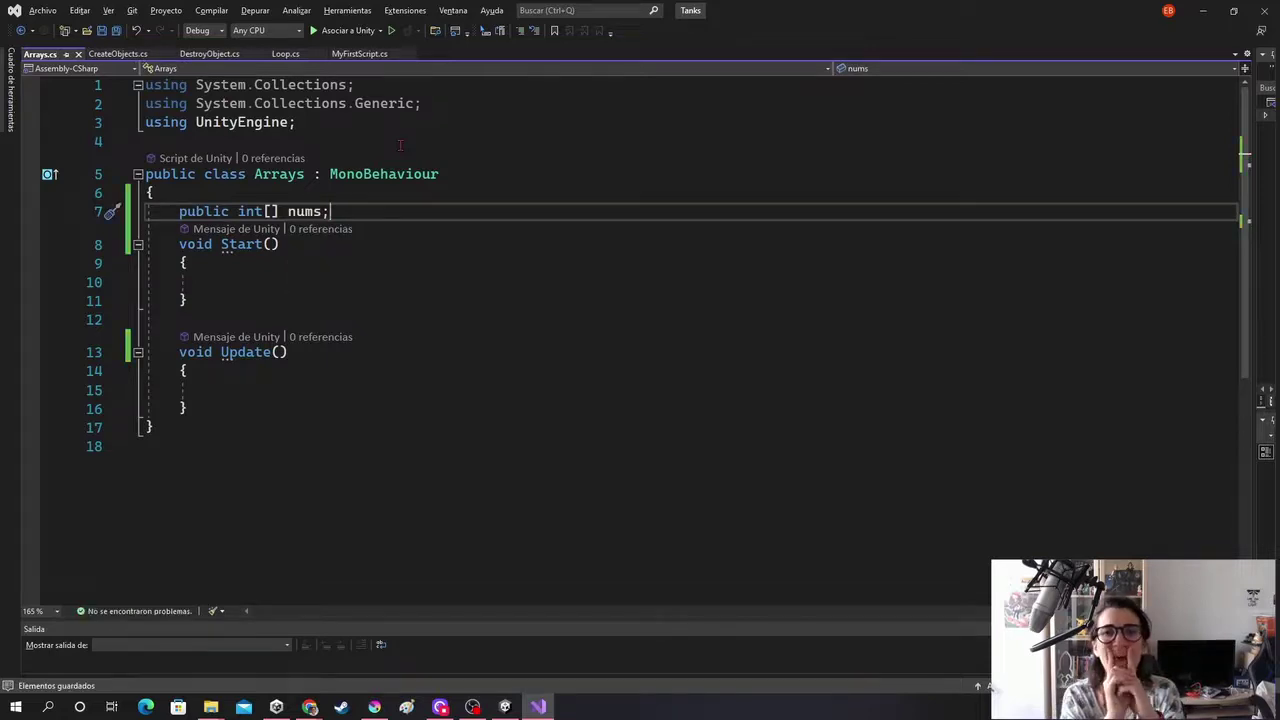
type("//a")
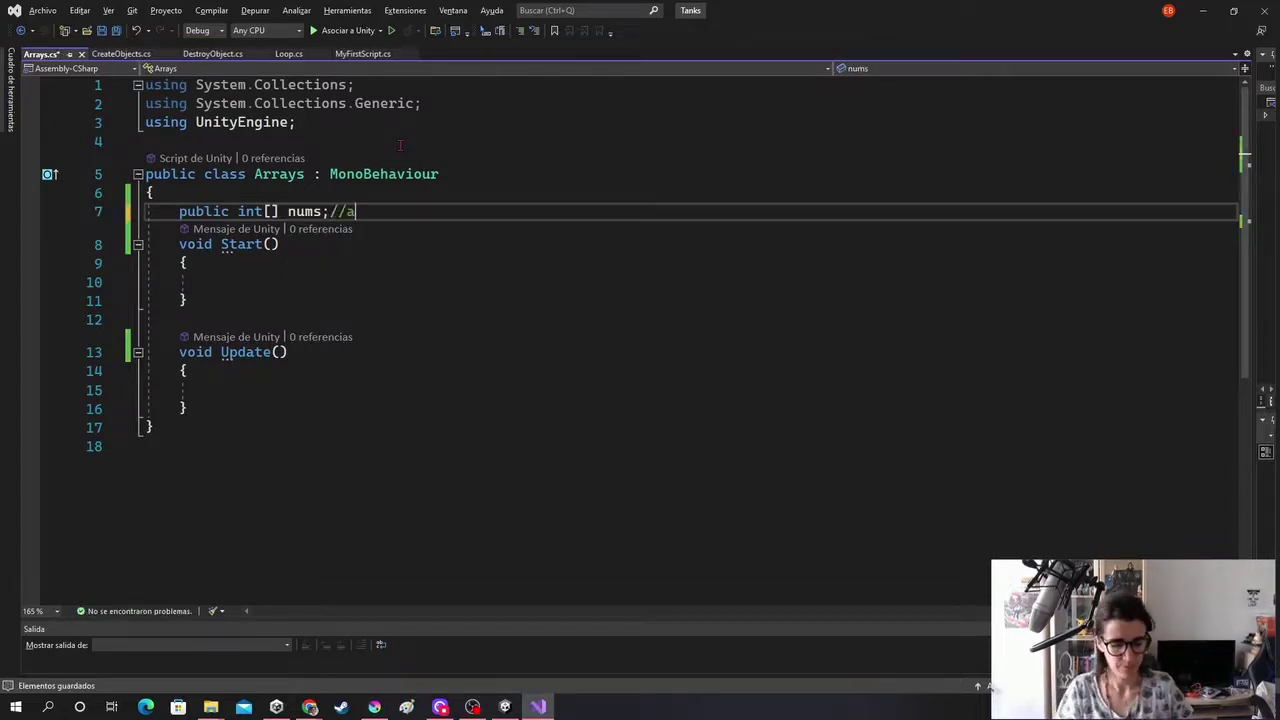
type("rray de enteros")
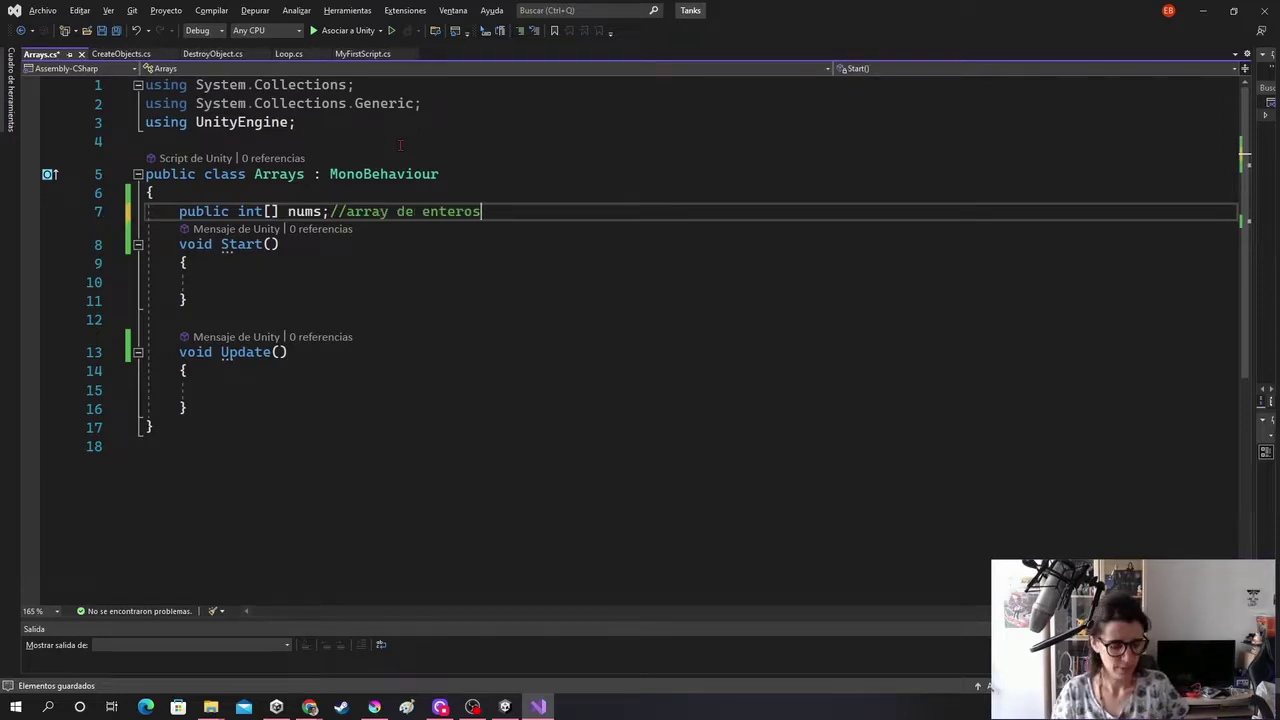
key("ctrl+s")
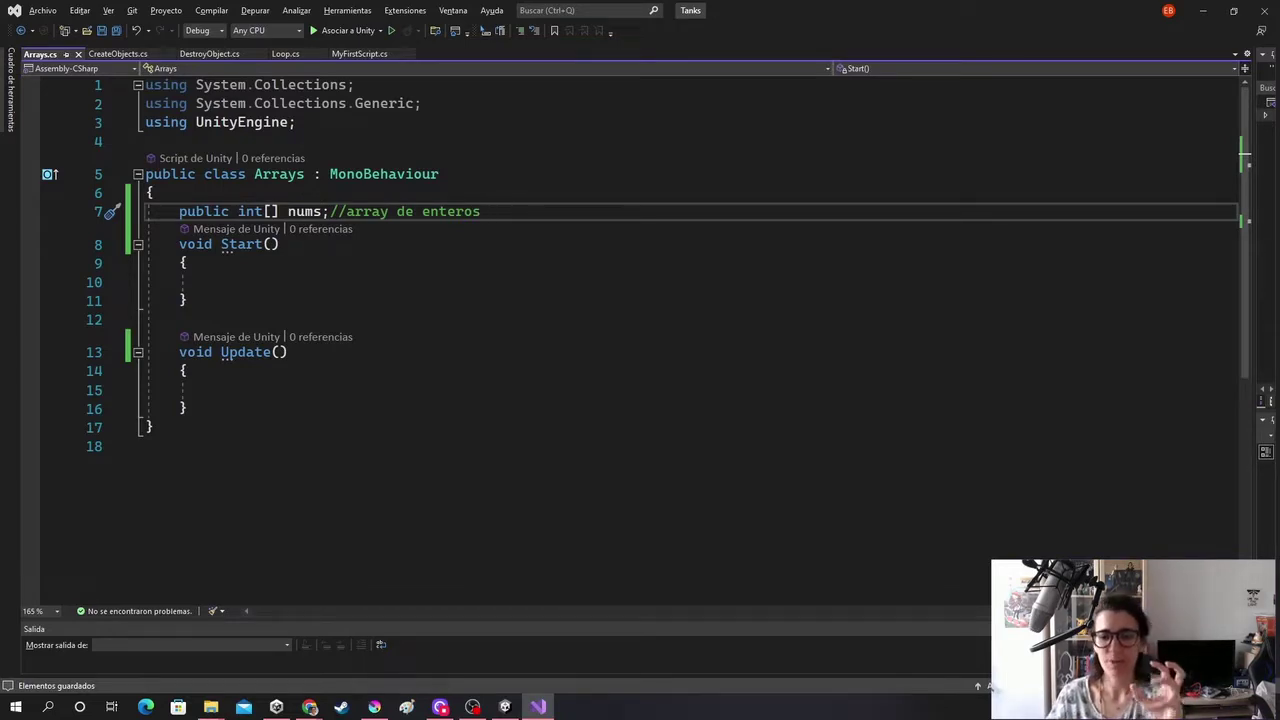
Let Unity recompile, then highlight the int[] brackets in the nums declaration
left_click(504, 707)
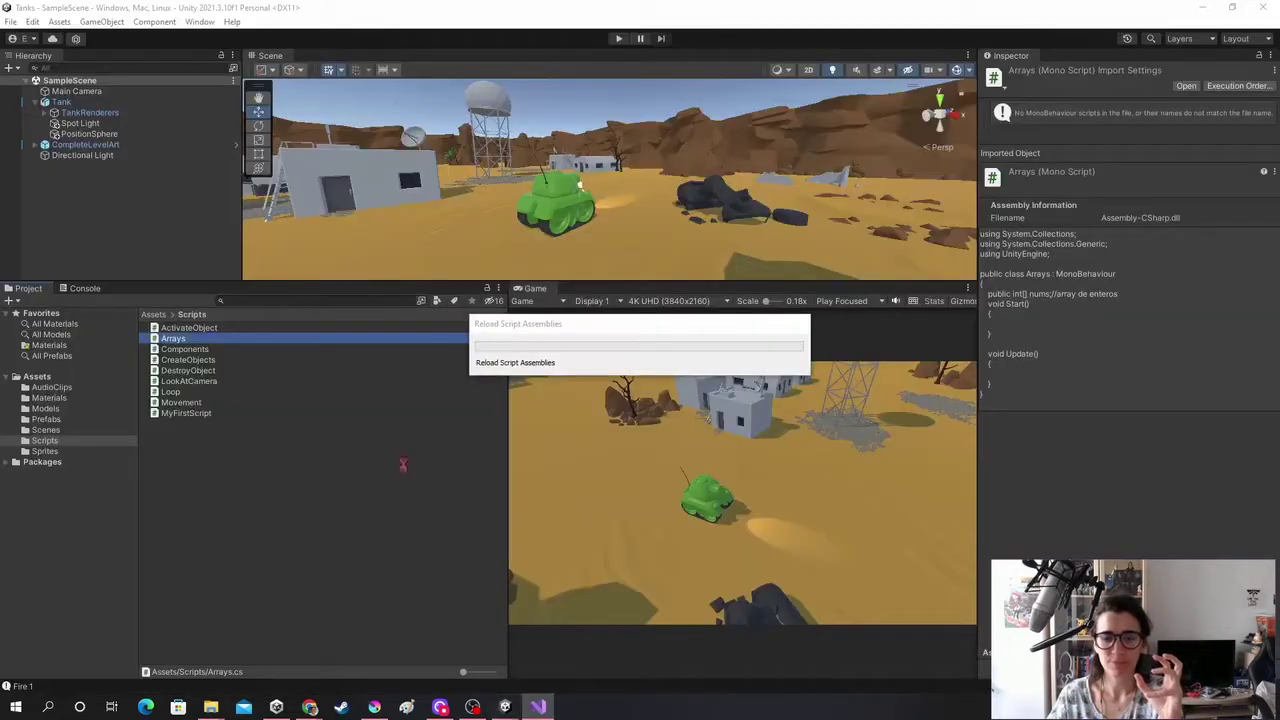
left_click(538, 707)
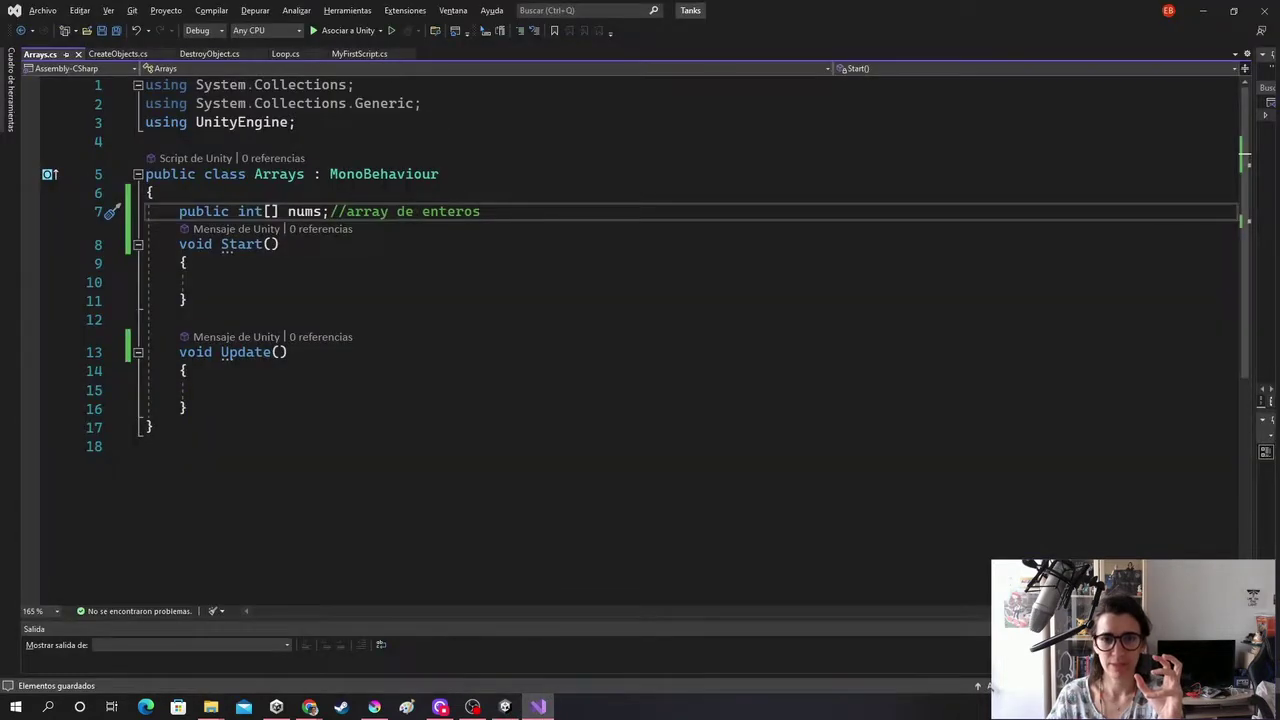
left_click_drag(279, 211, 237, 211)
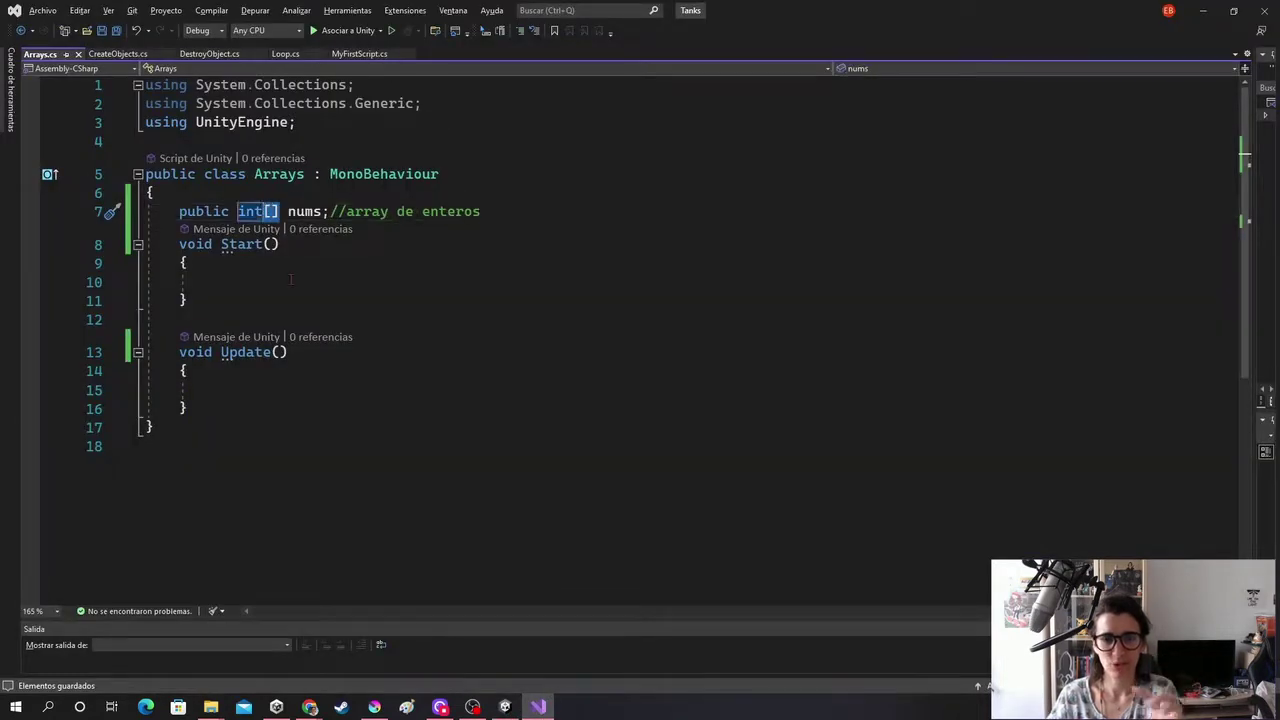
left_click_drag(279, 211, 238, 211)
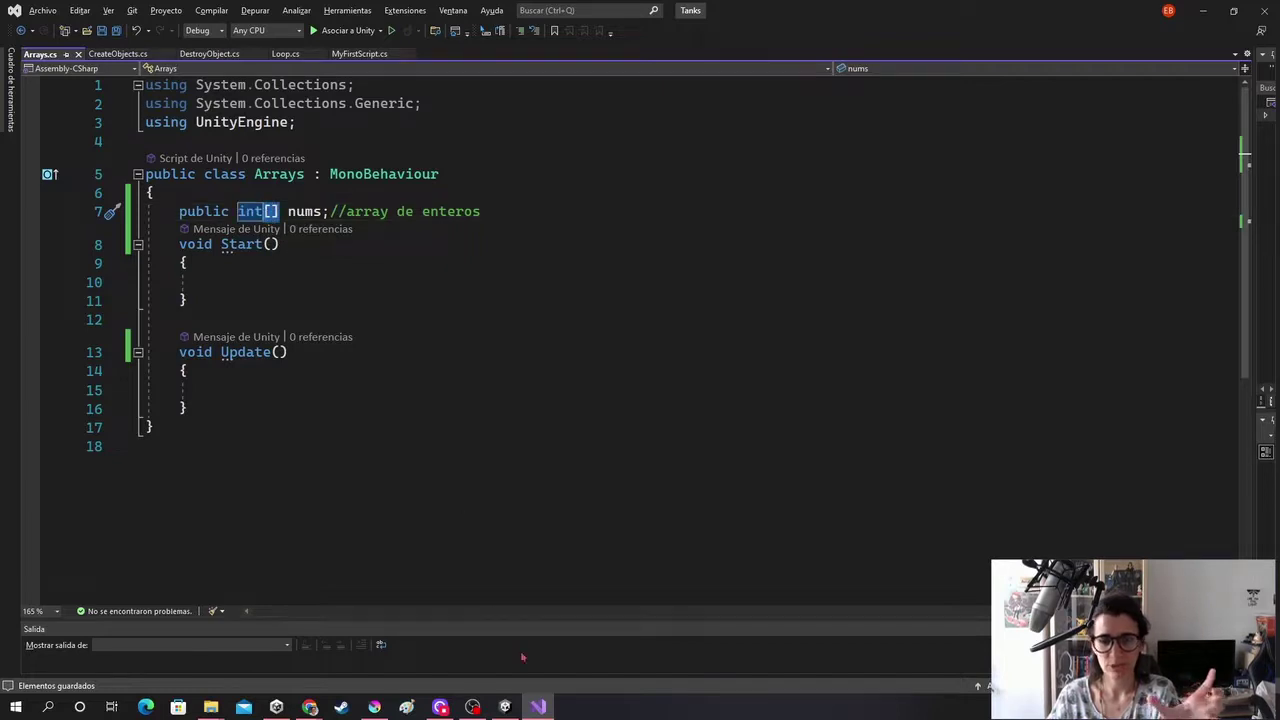
left_click(506, 707)
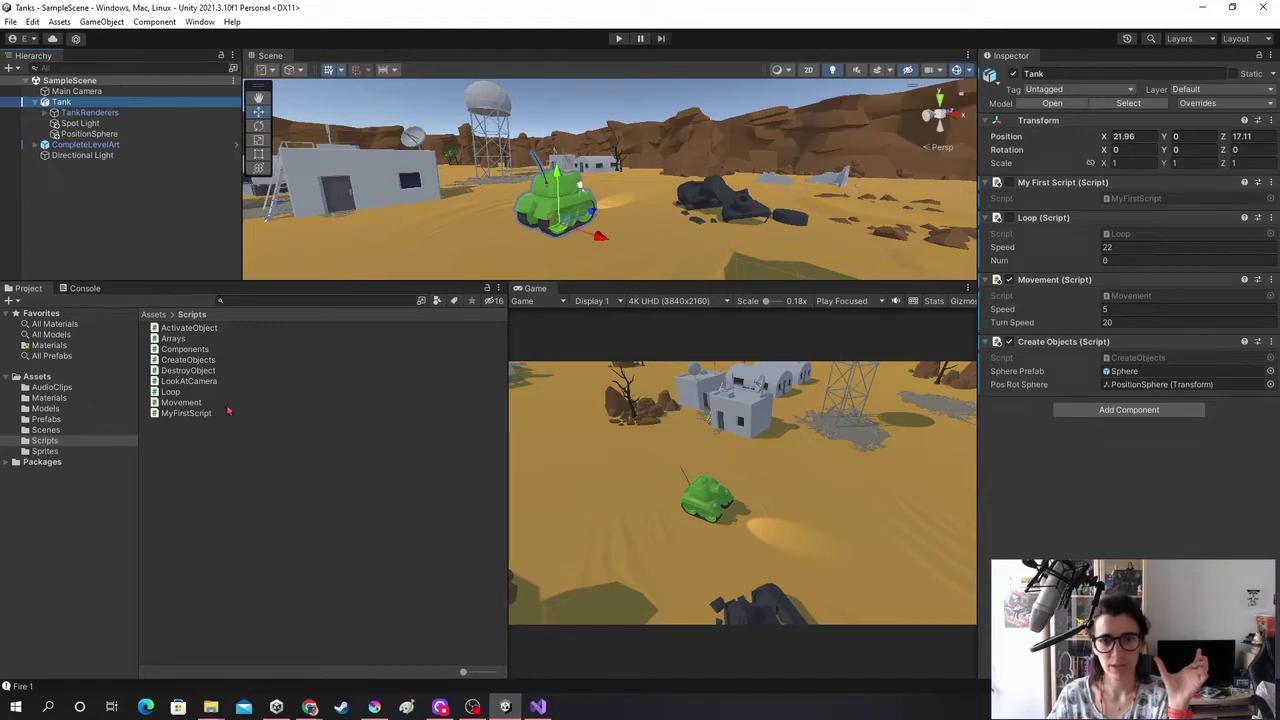
Attach the Arrays script to the Tank and expand its Nums list
left_click_drag(185, 344, 1058, 528)
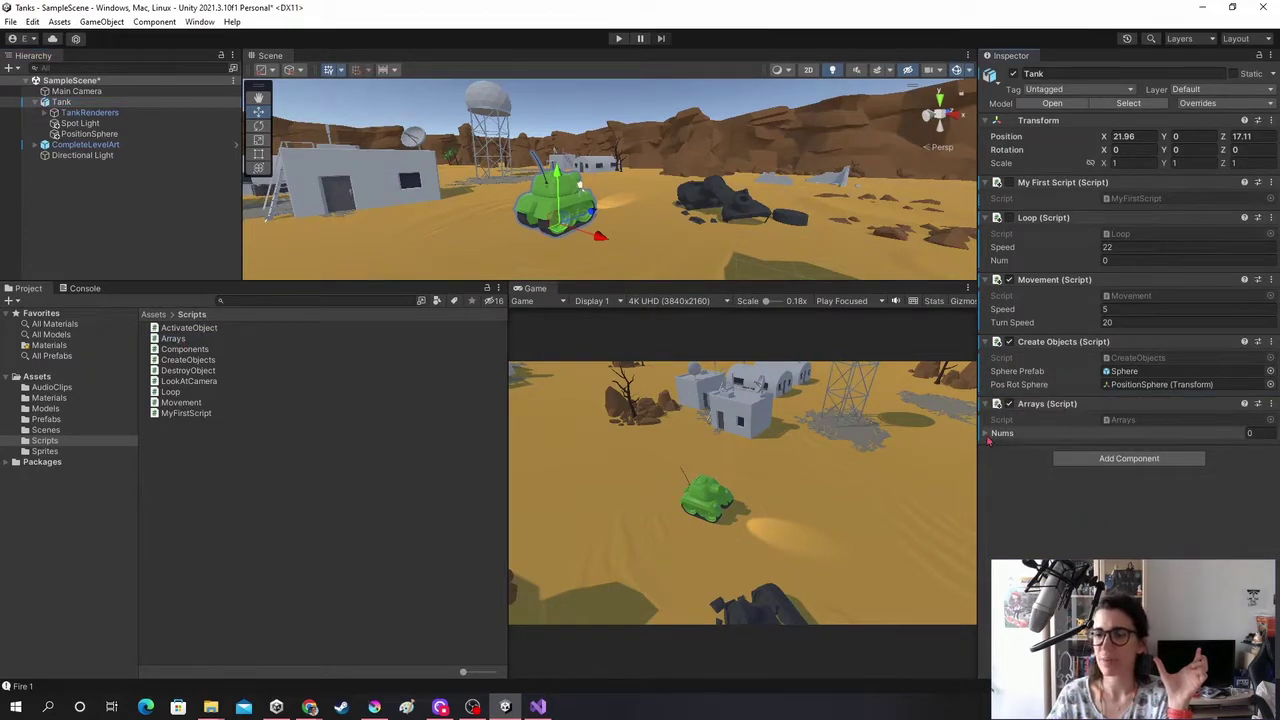
left_click(985, 434)
left_click(985, 434)
double_click(985, 434)
left_click(985, 434)
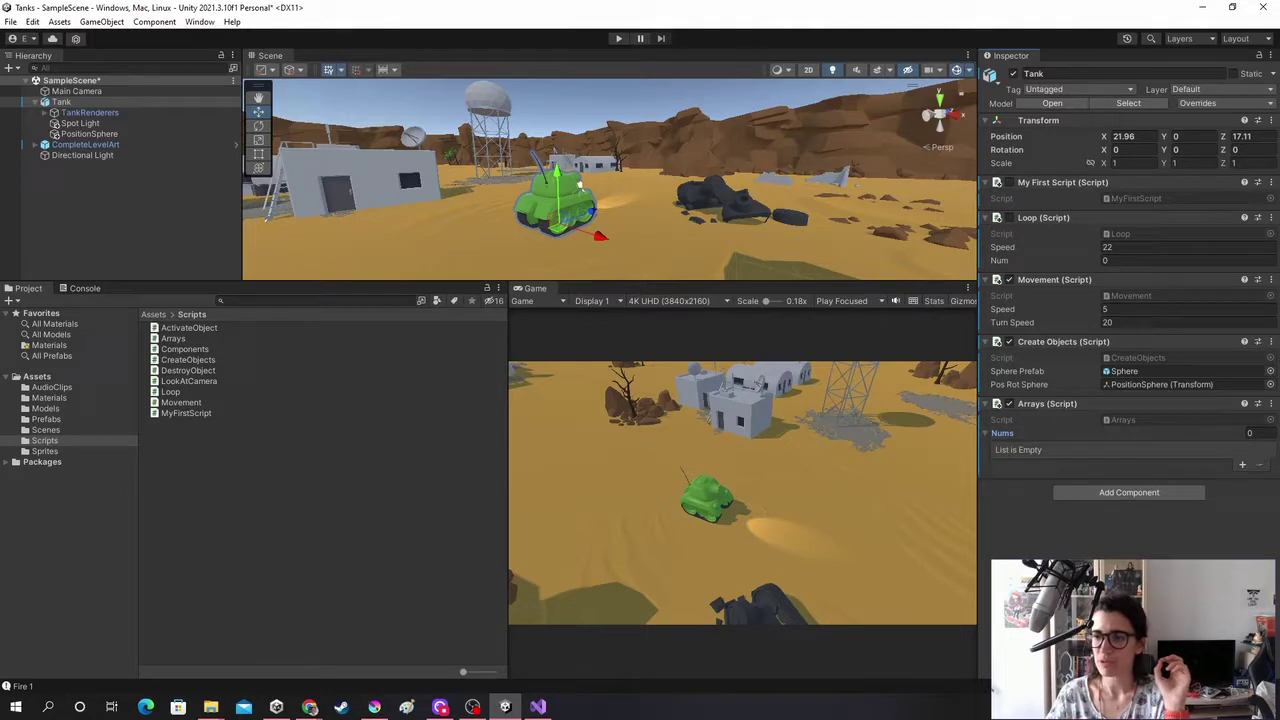
Set the Nums array size to 5, then bring the Krita array sketch back up
left_click(1250, 433)
type("5")
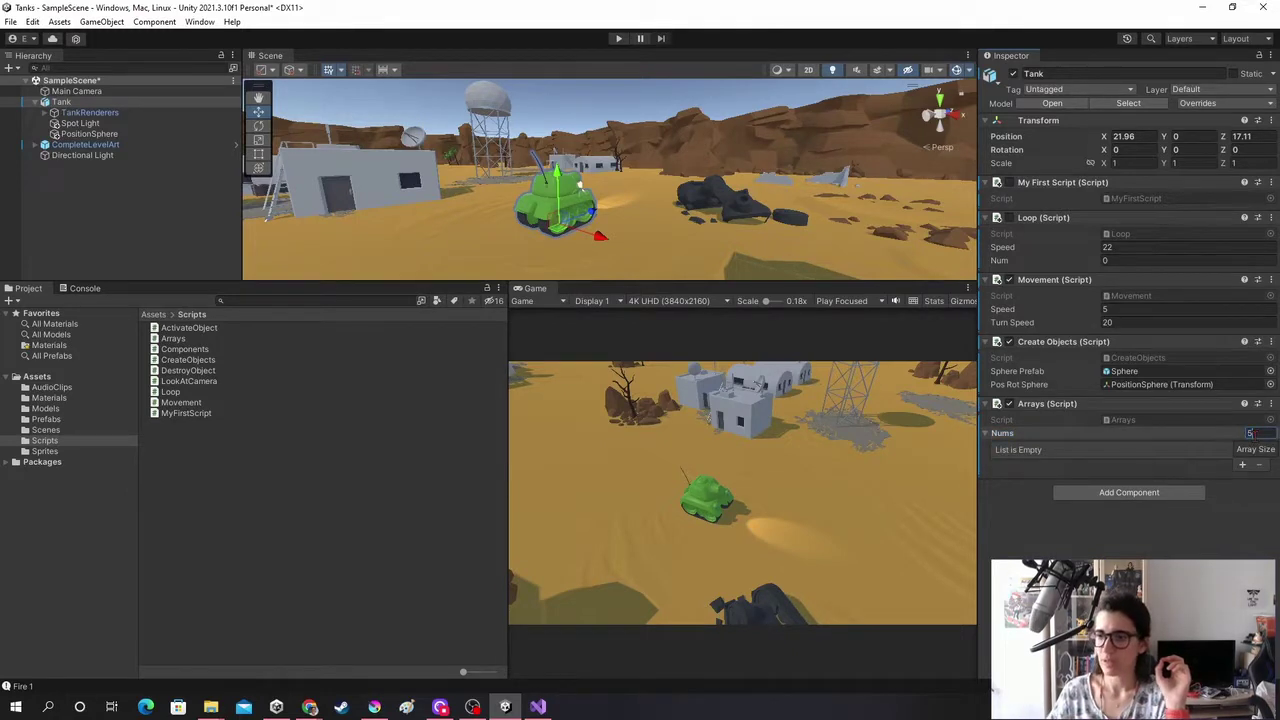
key("Return")
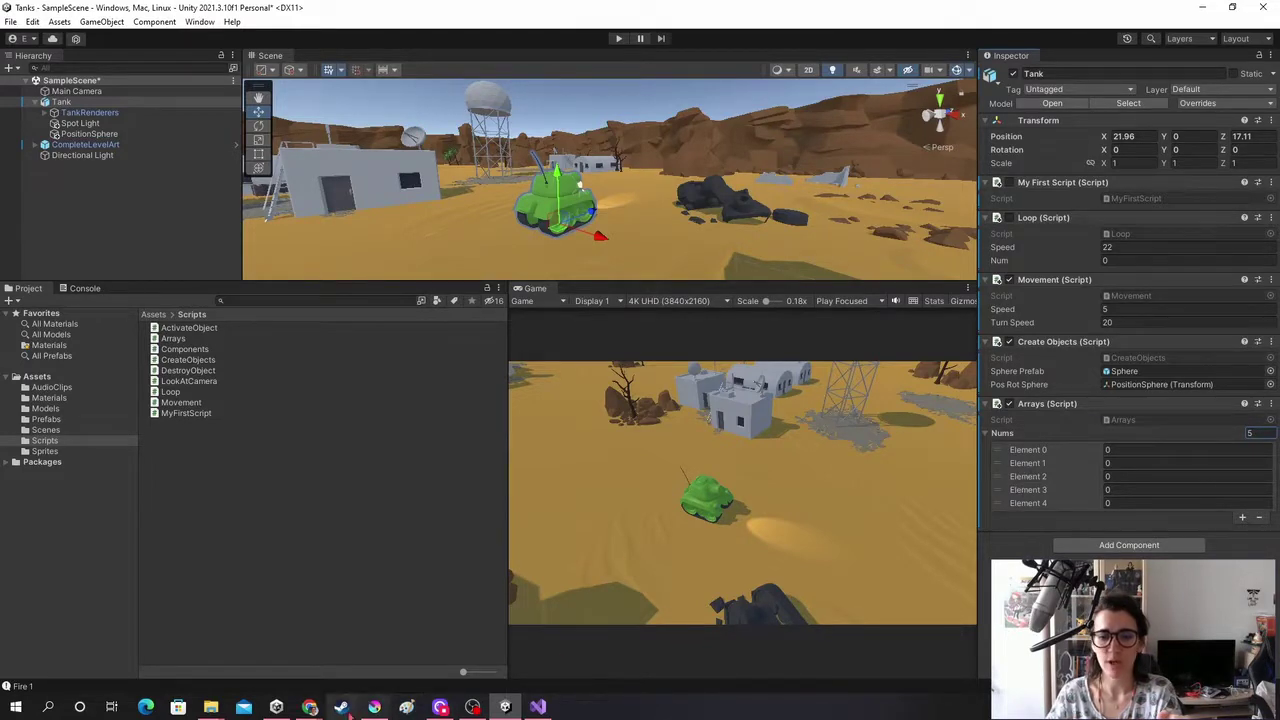
left_click(374, 707)
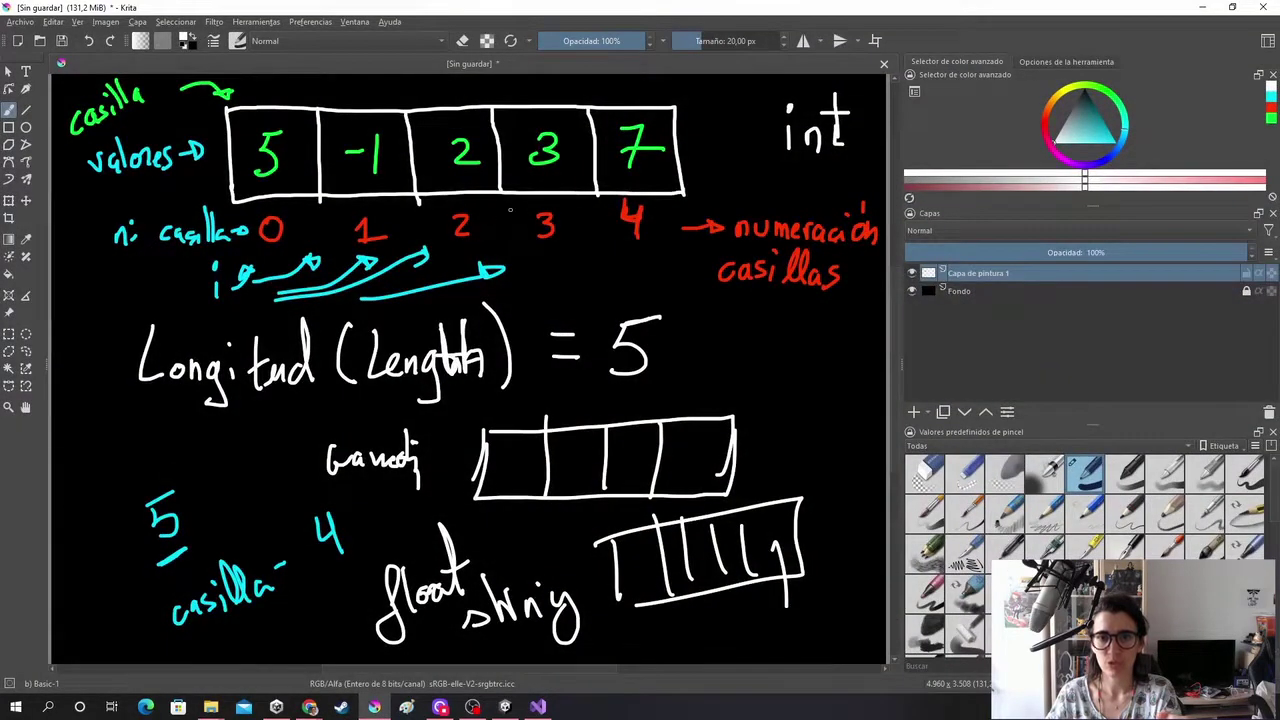
Enter 5, -1, 2, 3 and 7 into Nums Element 0–4, showing non-numeric 'dsf' is rejected
left_click(1201, 8)
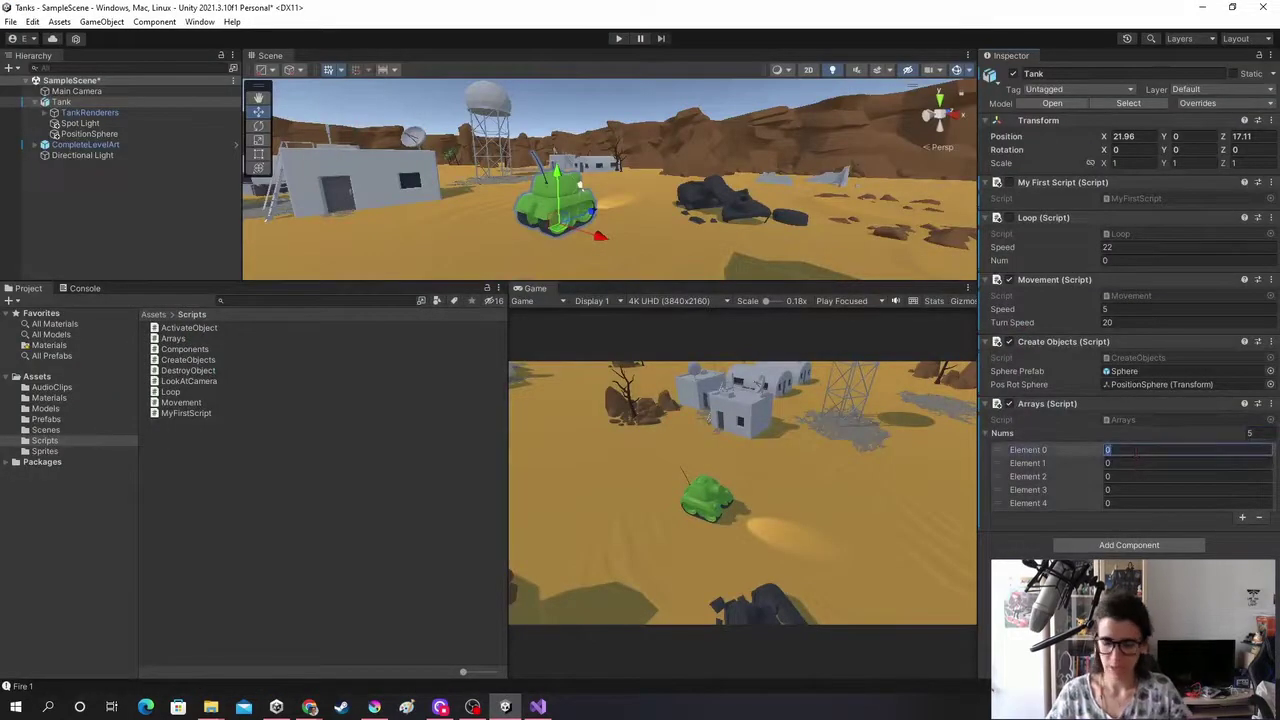
key("Tab")
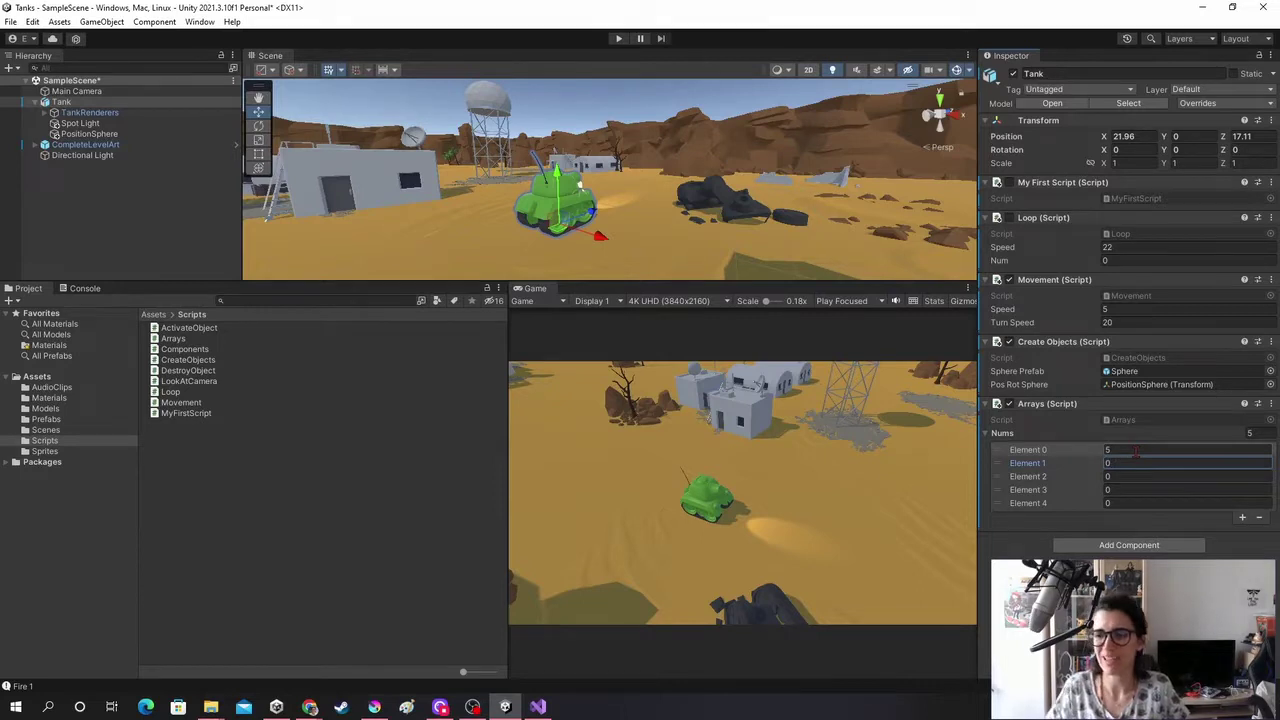
left_click(1137, 465)
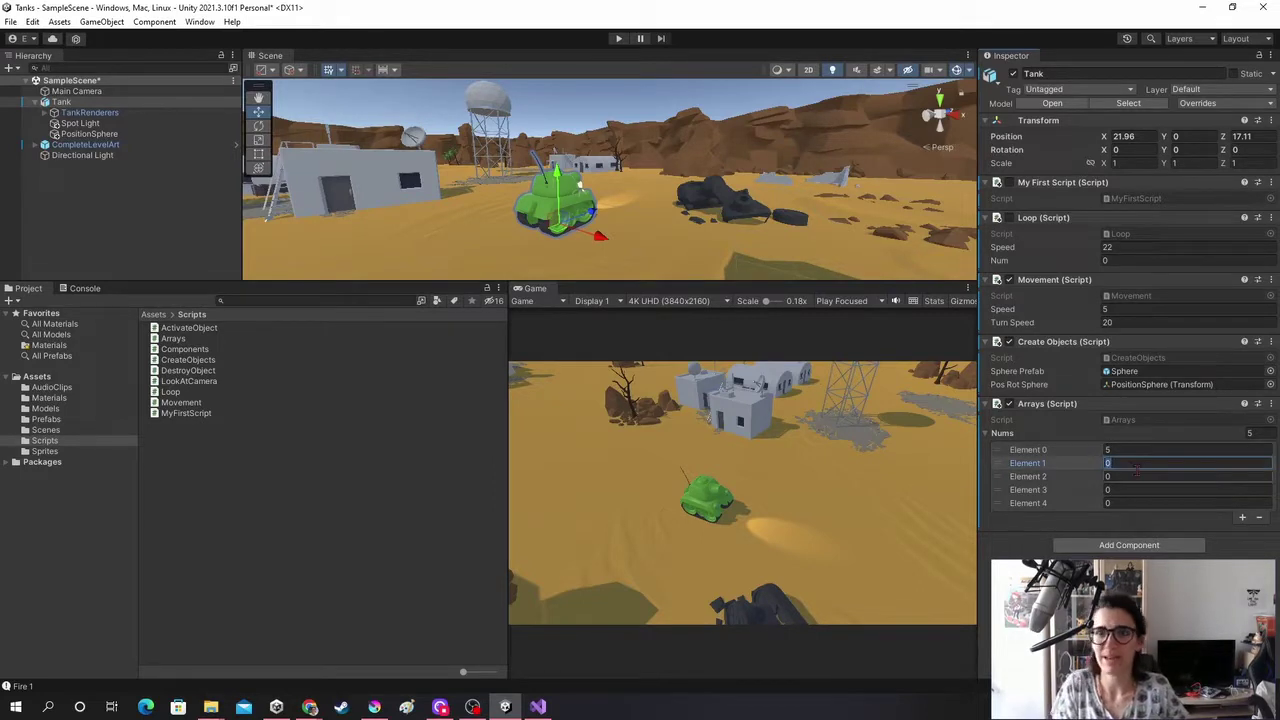
type("dsf")
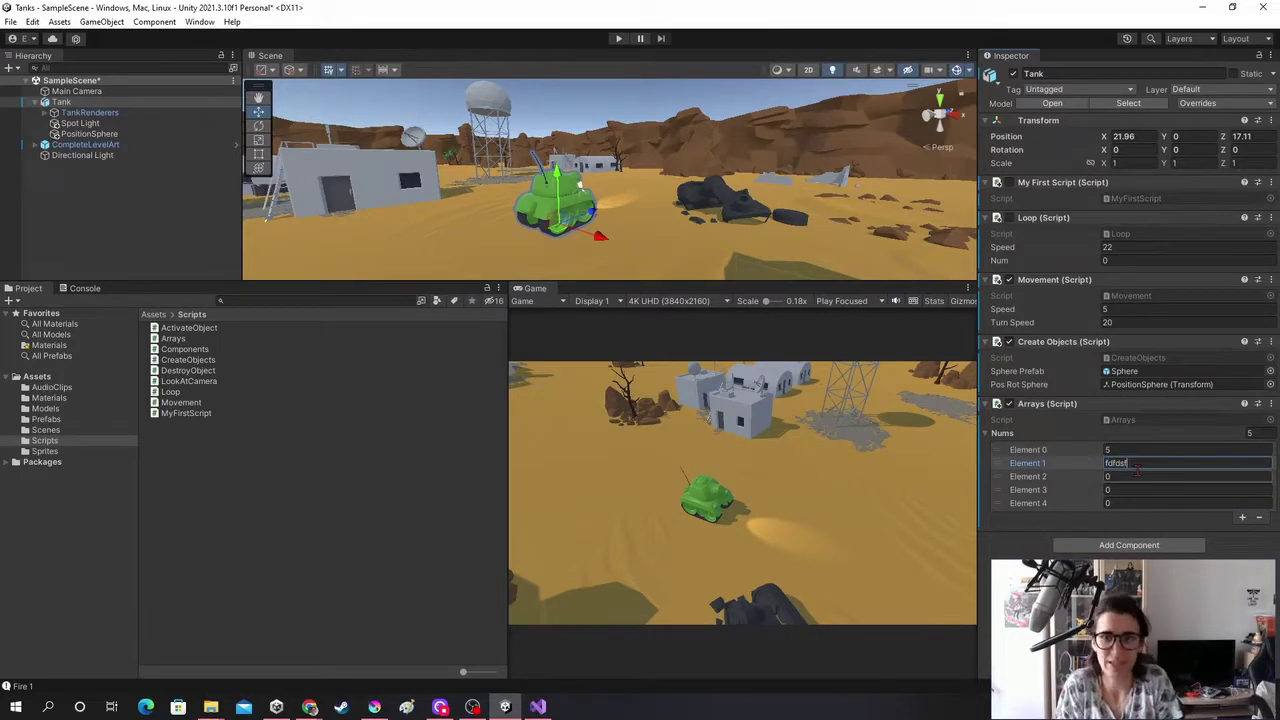
key("Return")
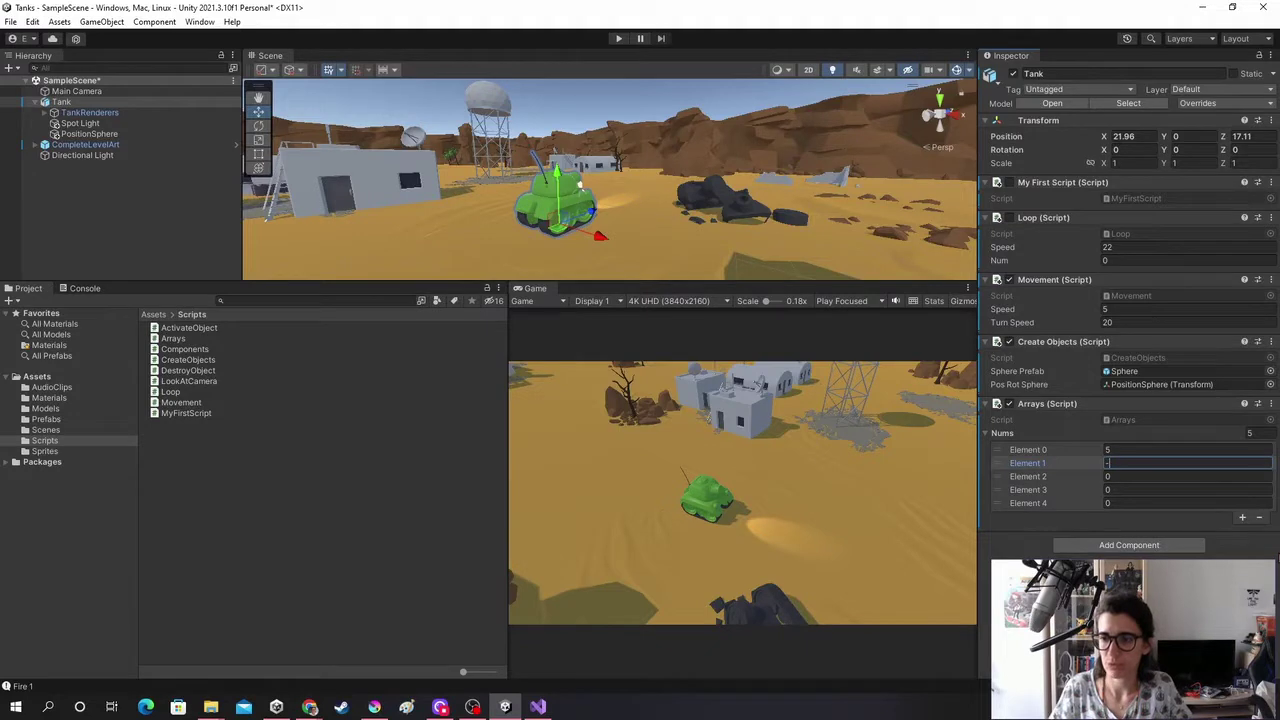
type("1")
key("Tab")
type("2")
key("Tab")
type("3")
key("Tab")
type("7")
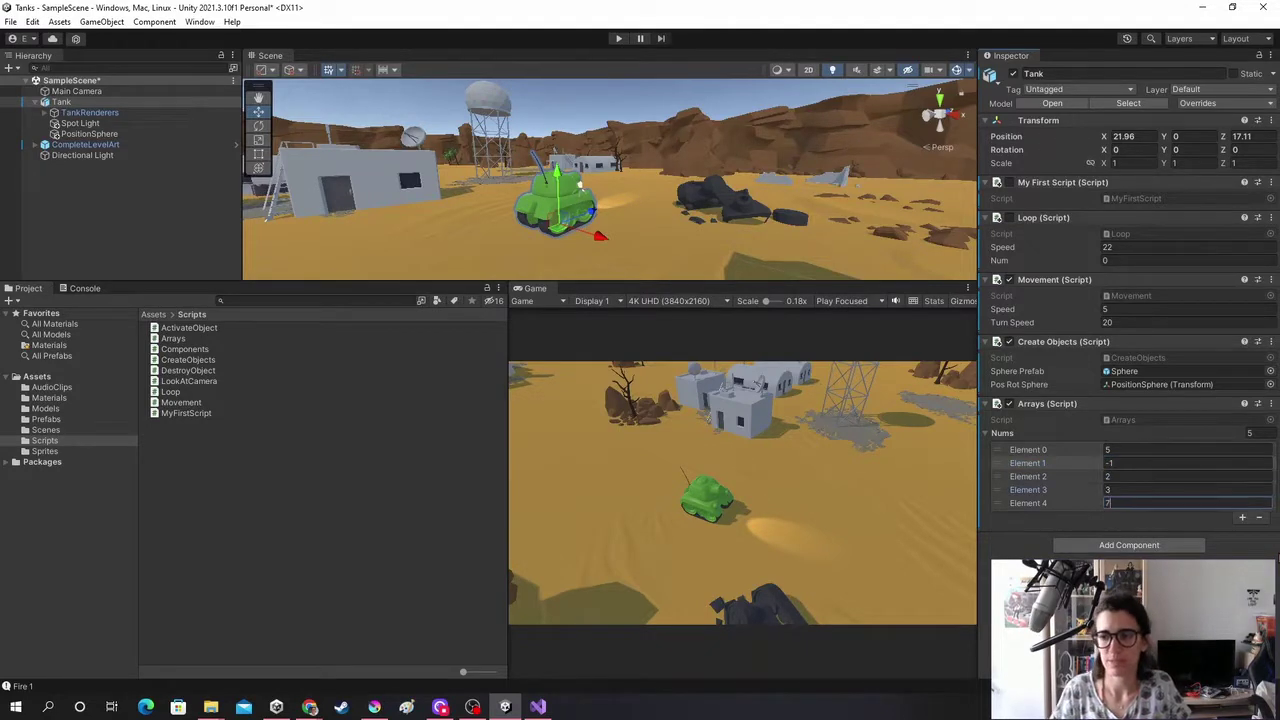
key("Return")
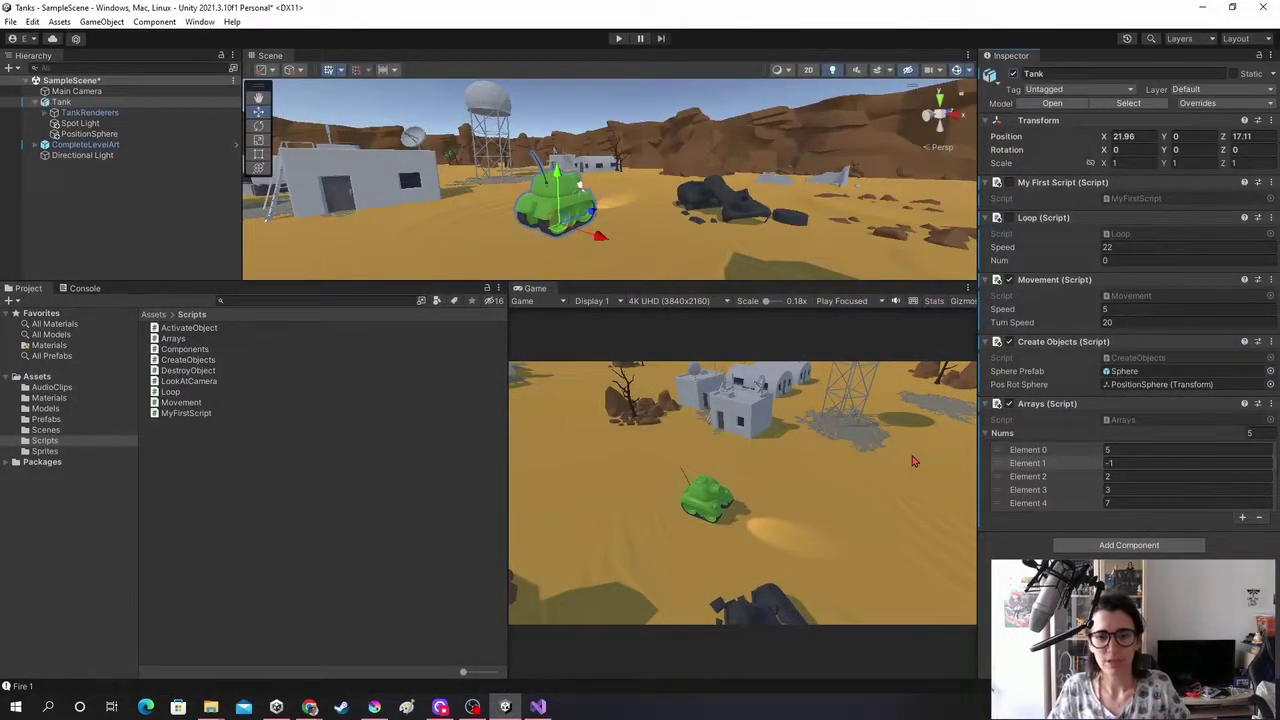
left_click(540, 706)
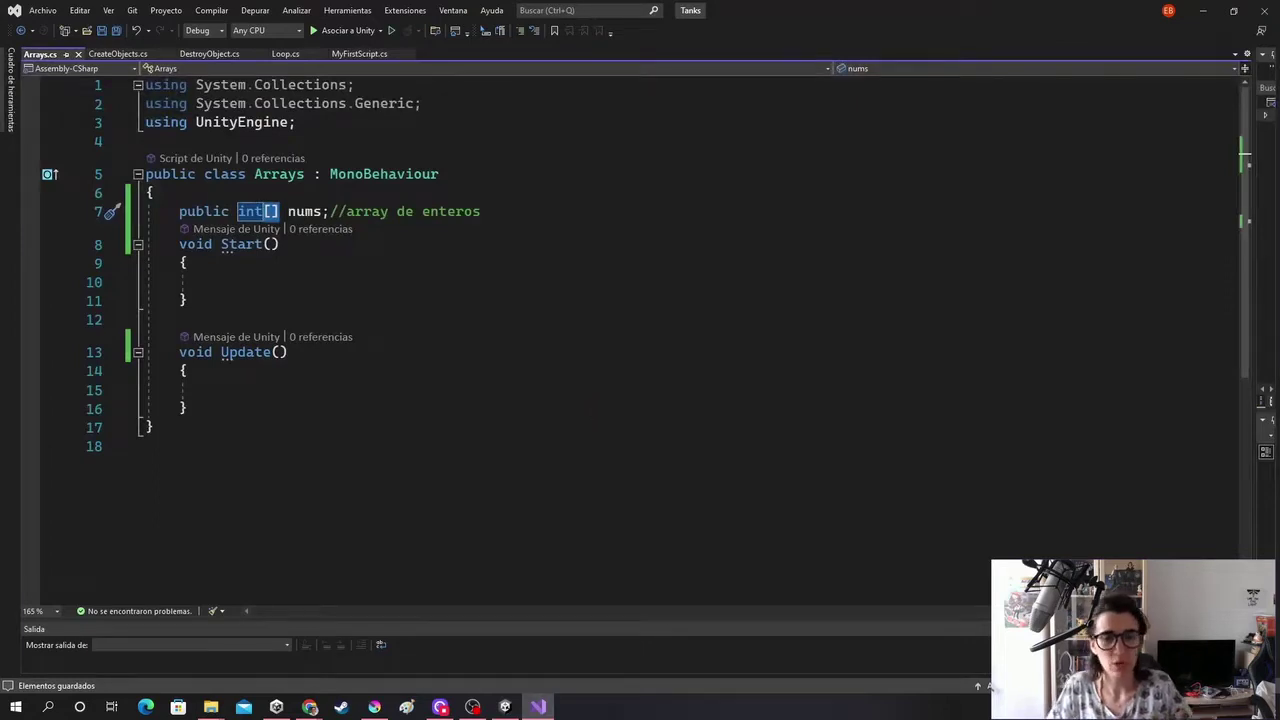
Add a Debug.Log line in Start printing "El valor de la casilla 1 es: " + int[1]
left_click(505, 280)
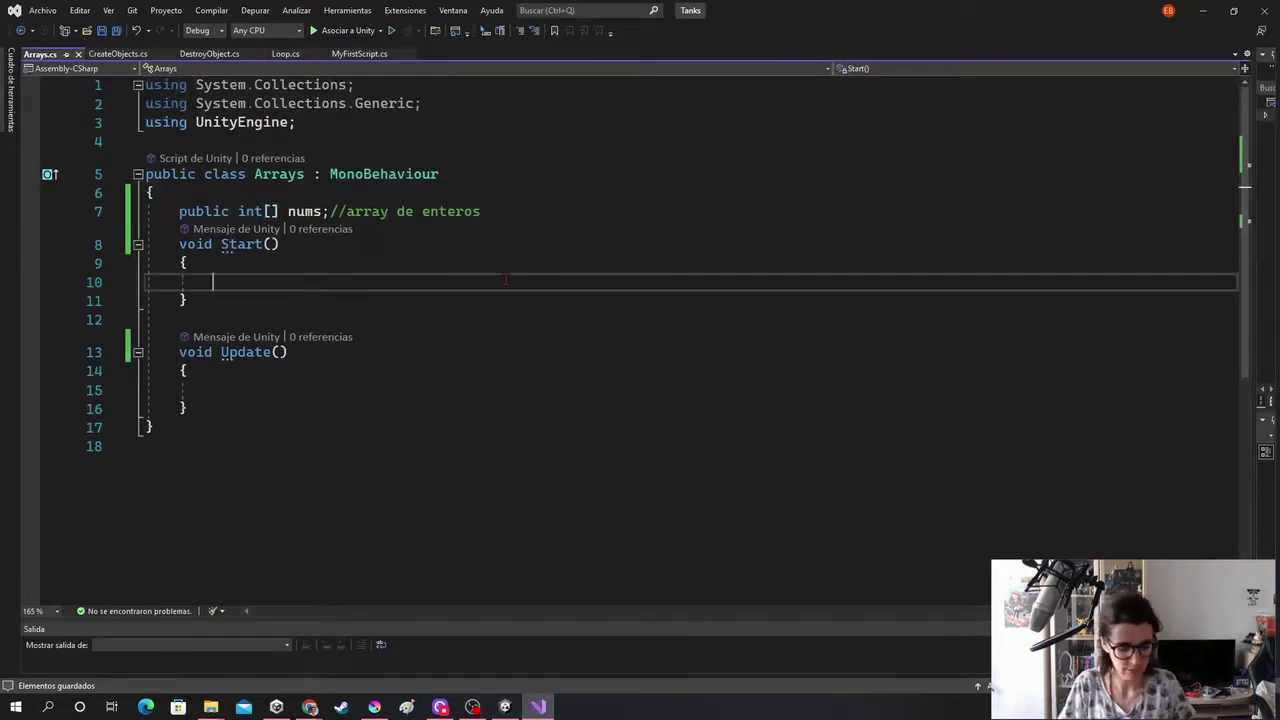
type("Deb")
key("Tab")
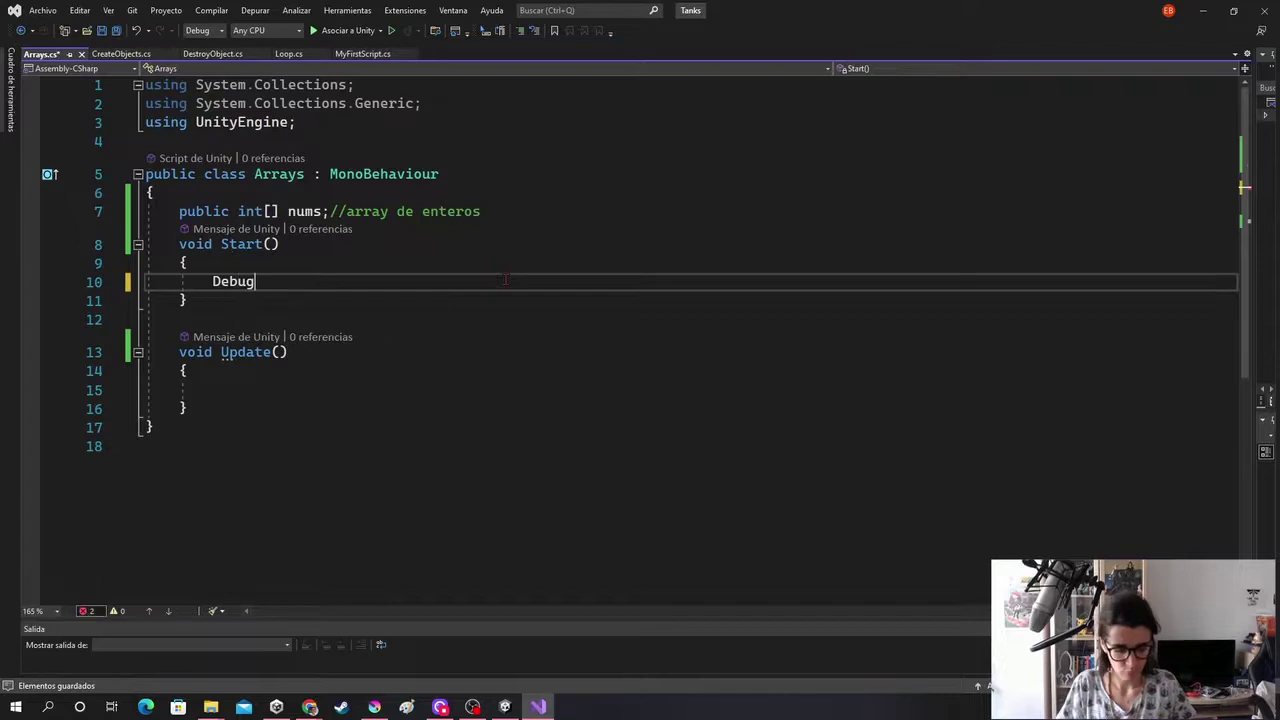
type(".Log")
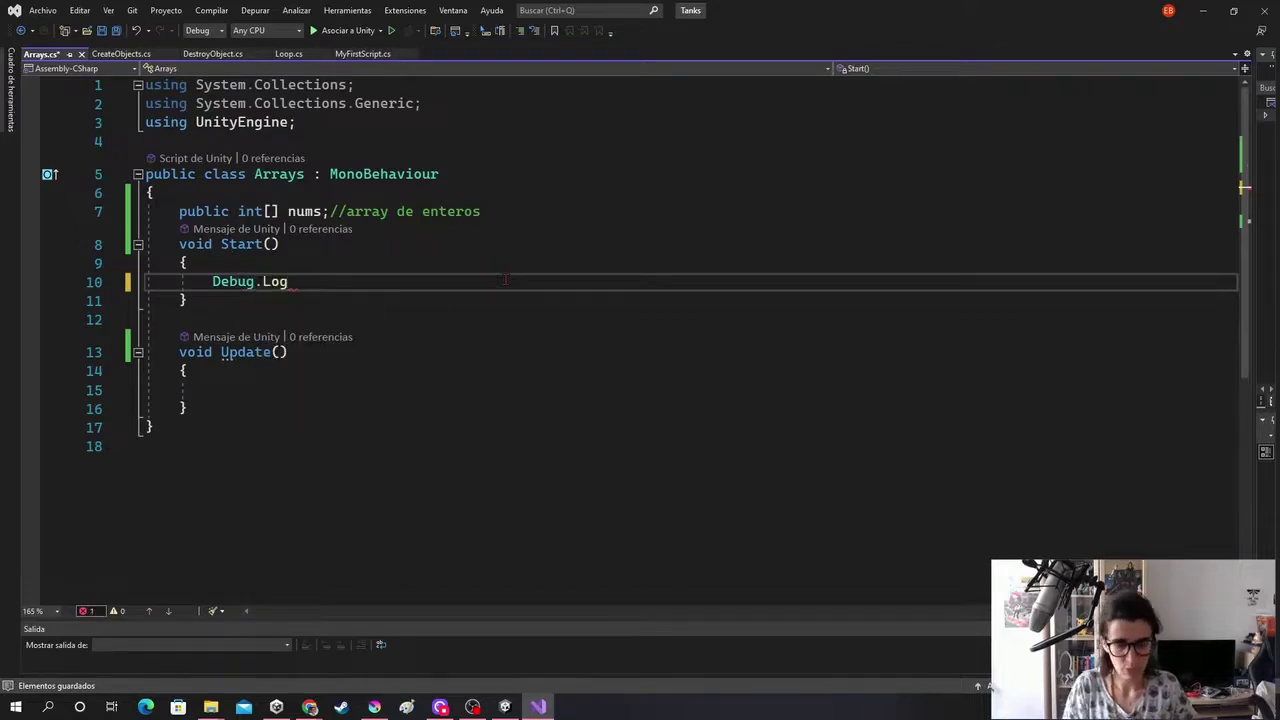
type("(")
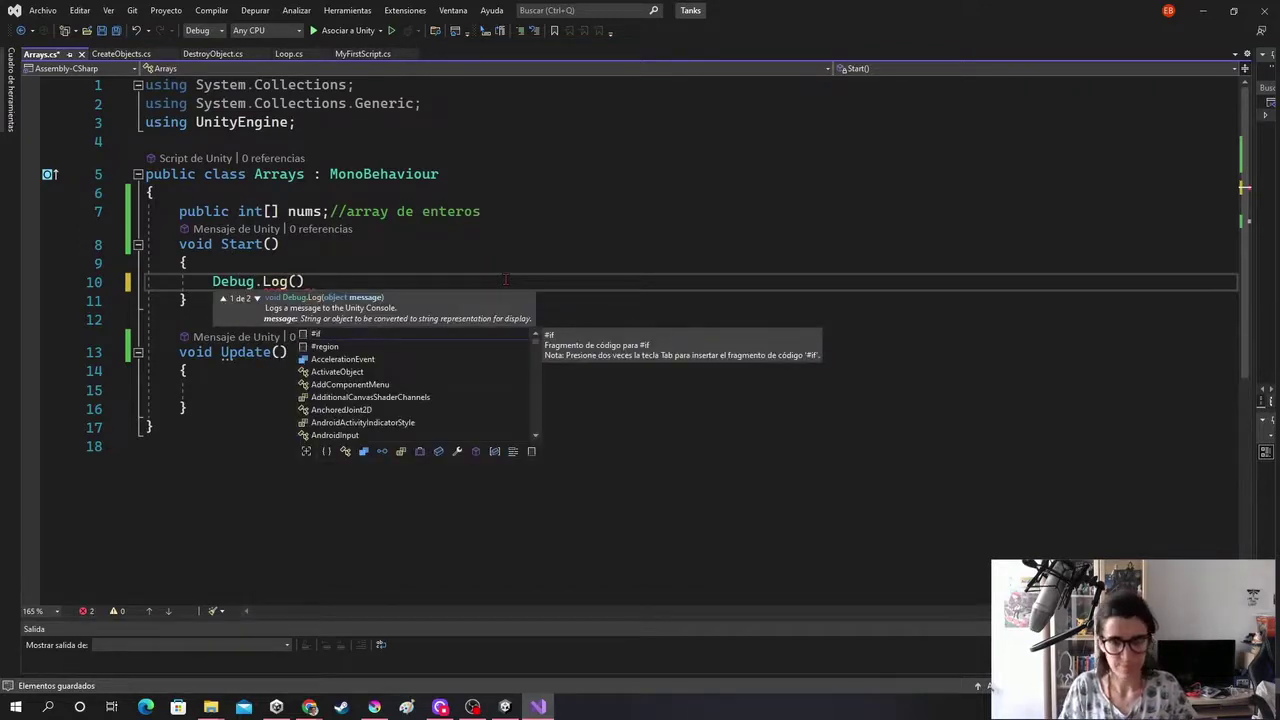
type("\"El")
key("BackSpace")
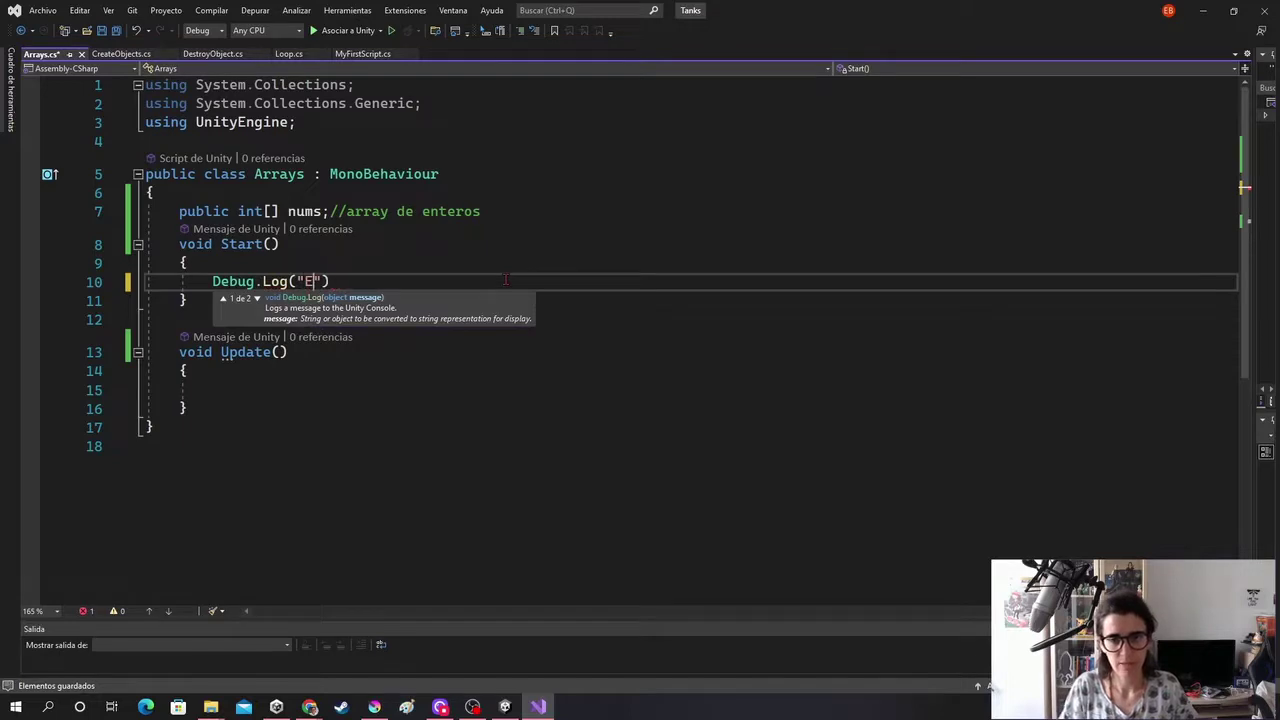
type("l valor de l")
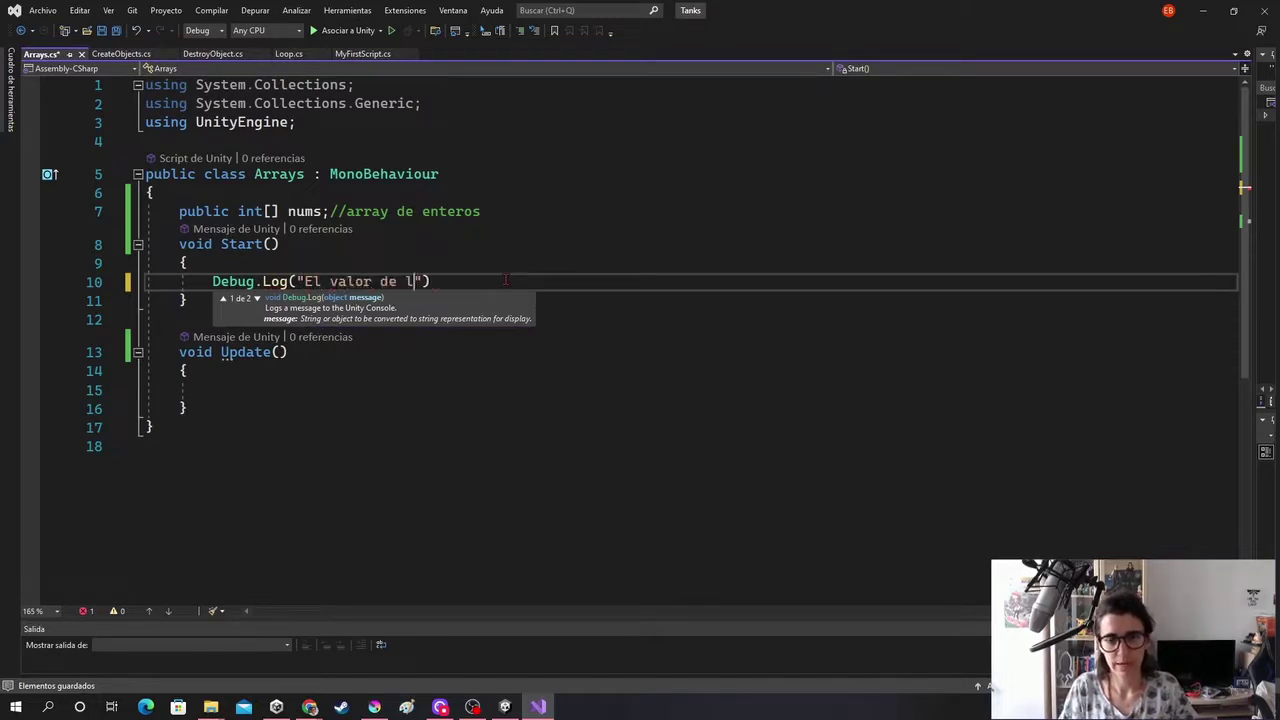
type("a casilla 2")
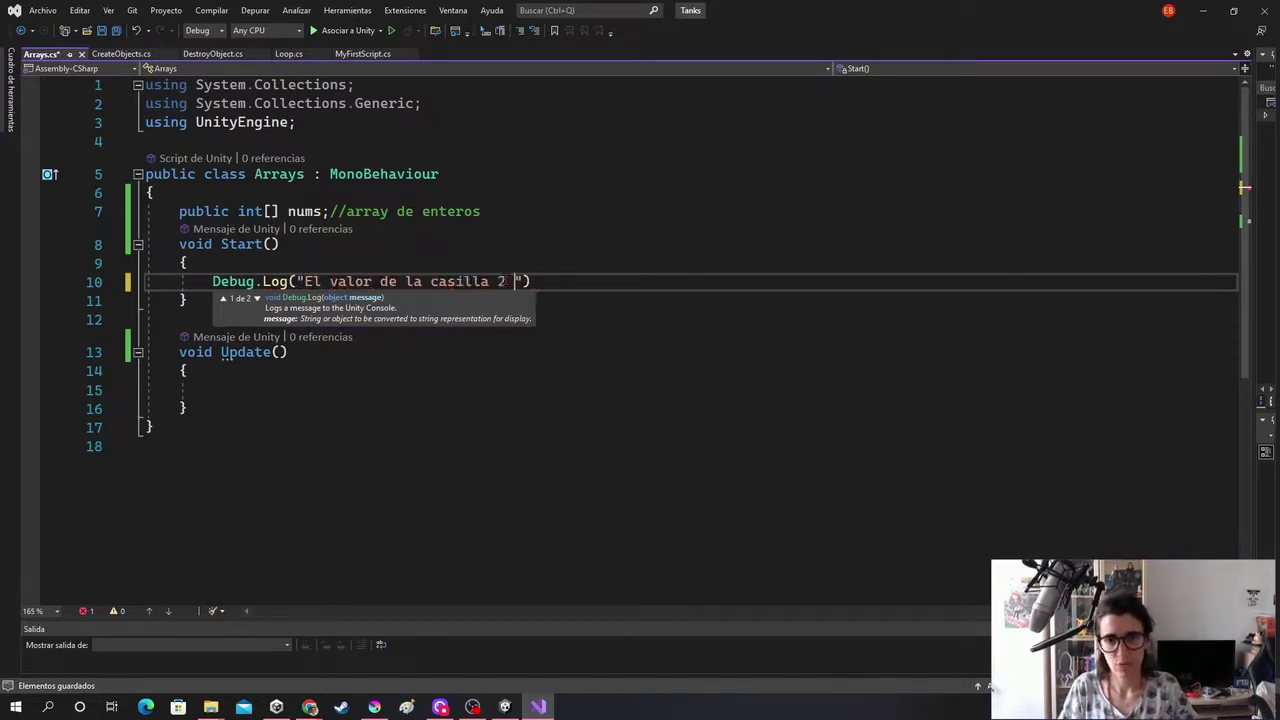
key("BackSpace")
key("BackSpace")
type("1 es:")
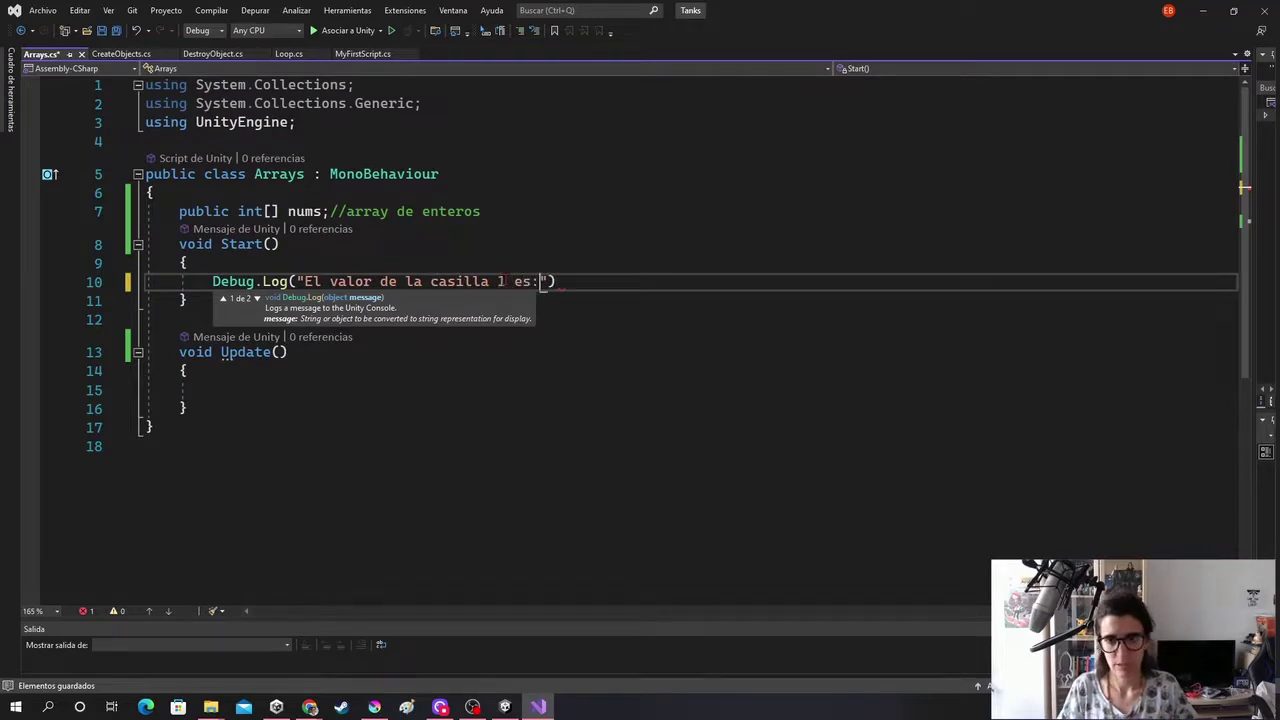
type(" \" + ")
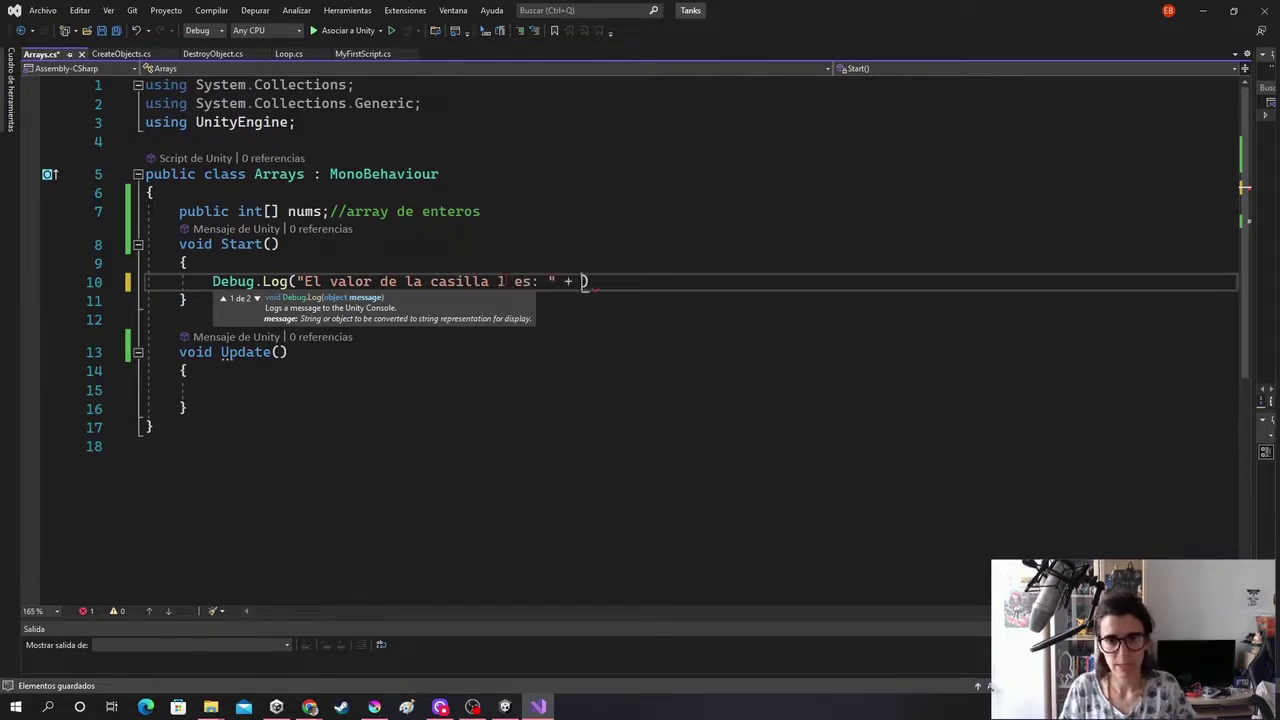
type("int[]")
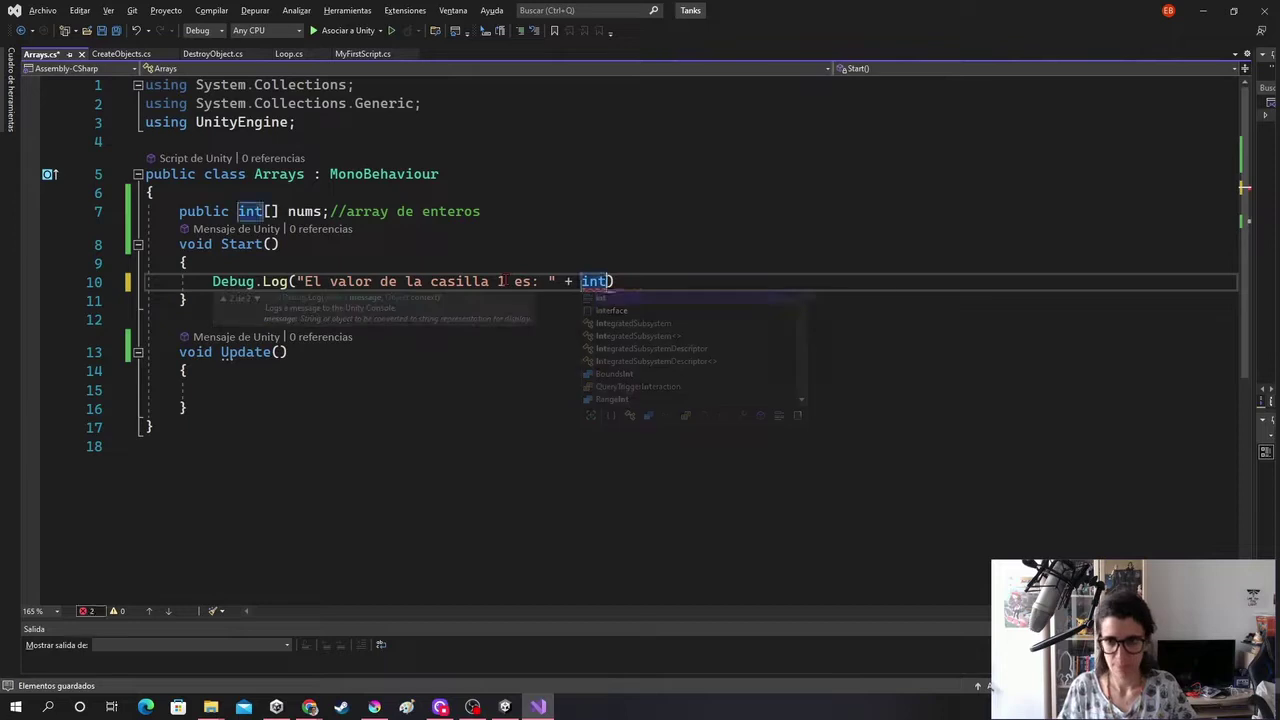
key("Left")
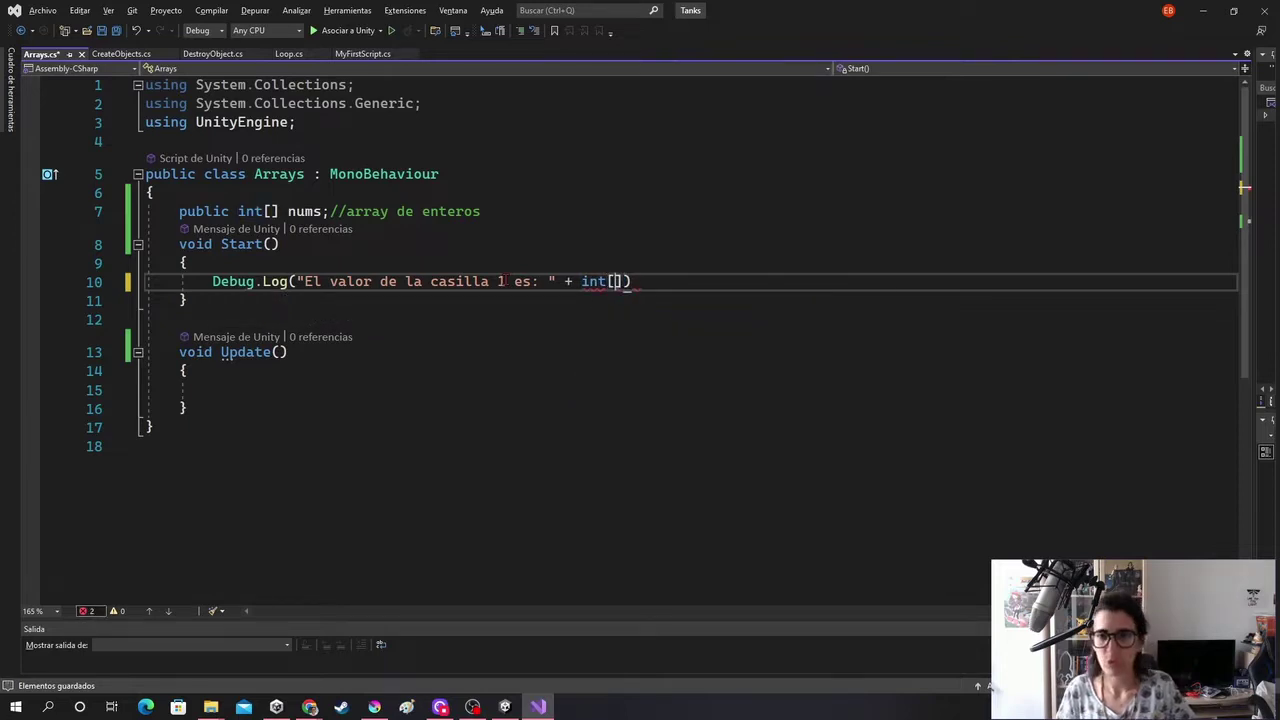
type("1")
key("End")
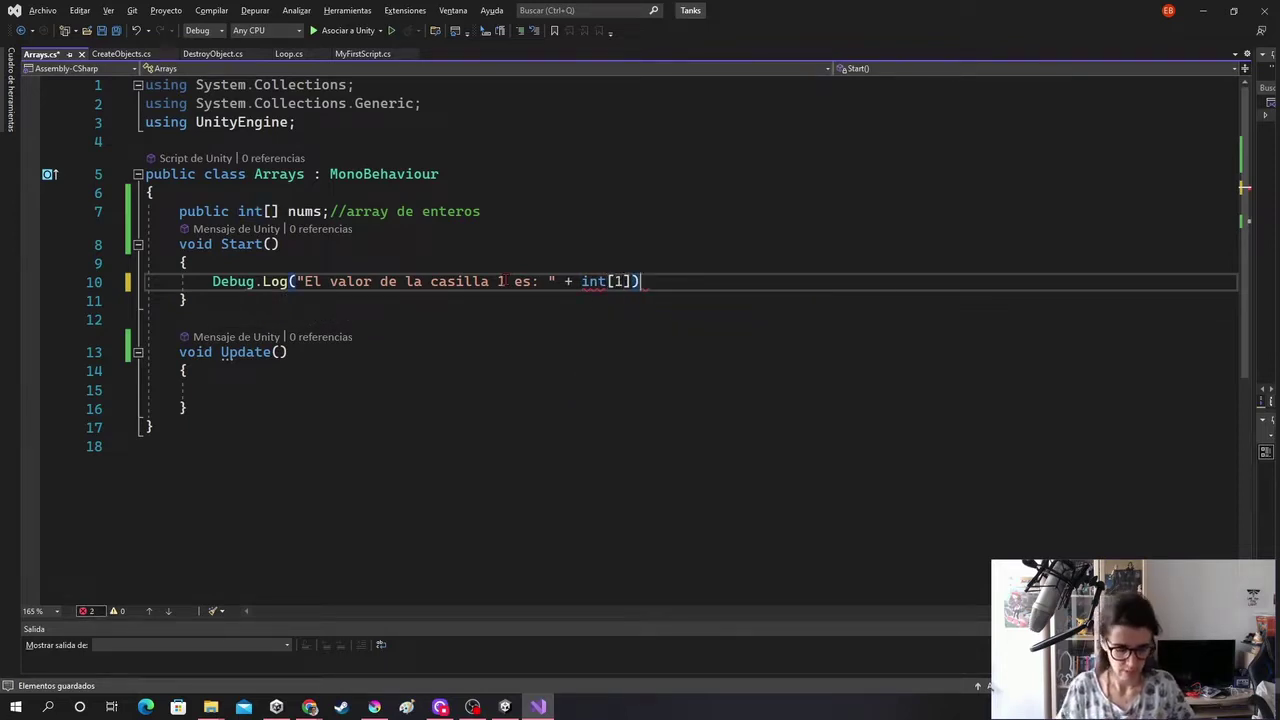
type(";")
key("Left")
key("Left")
key("Left")
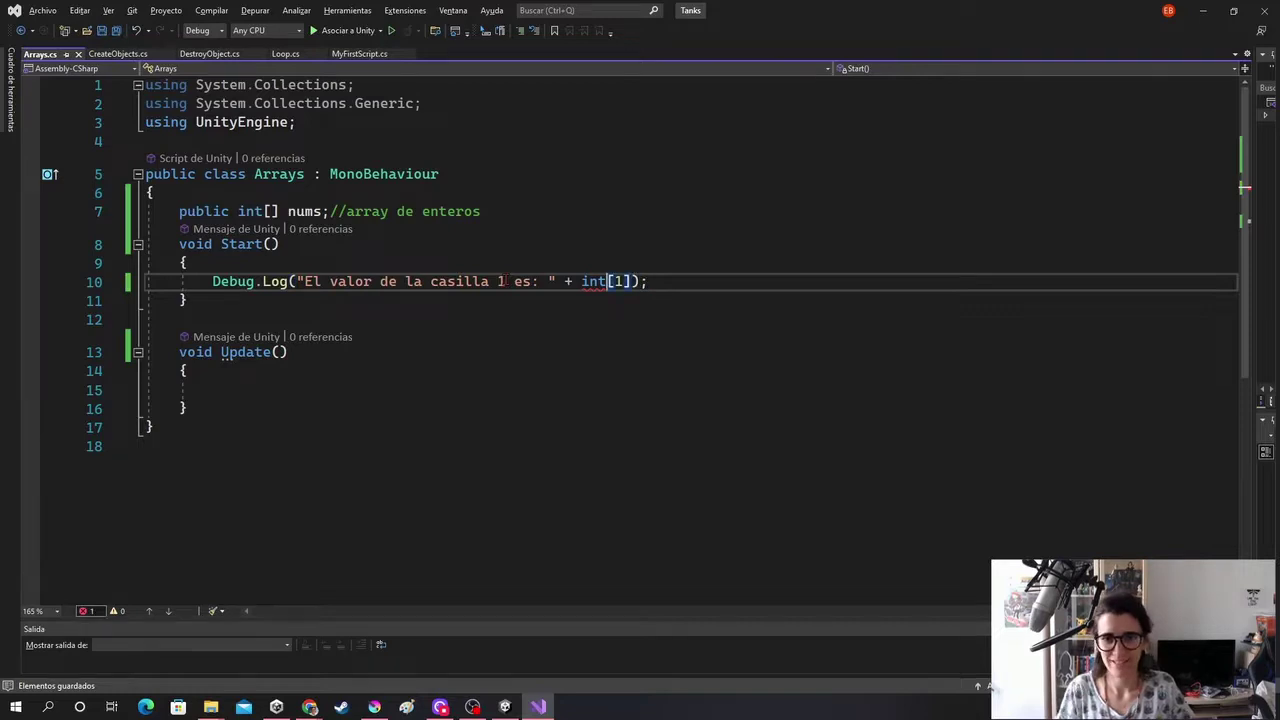
Replace int with nums, show the empty-index error, then restore nums[1] and save Arrays.cs
key("BackSpace")
key("BackSpace")
key("BackSpace")
type("nums")
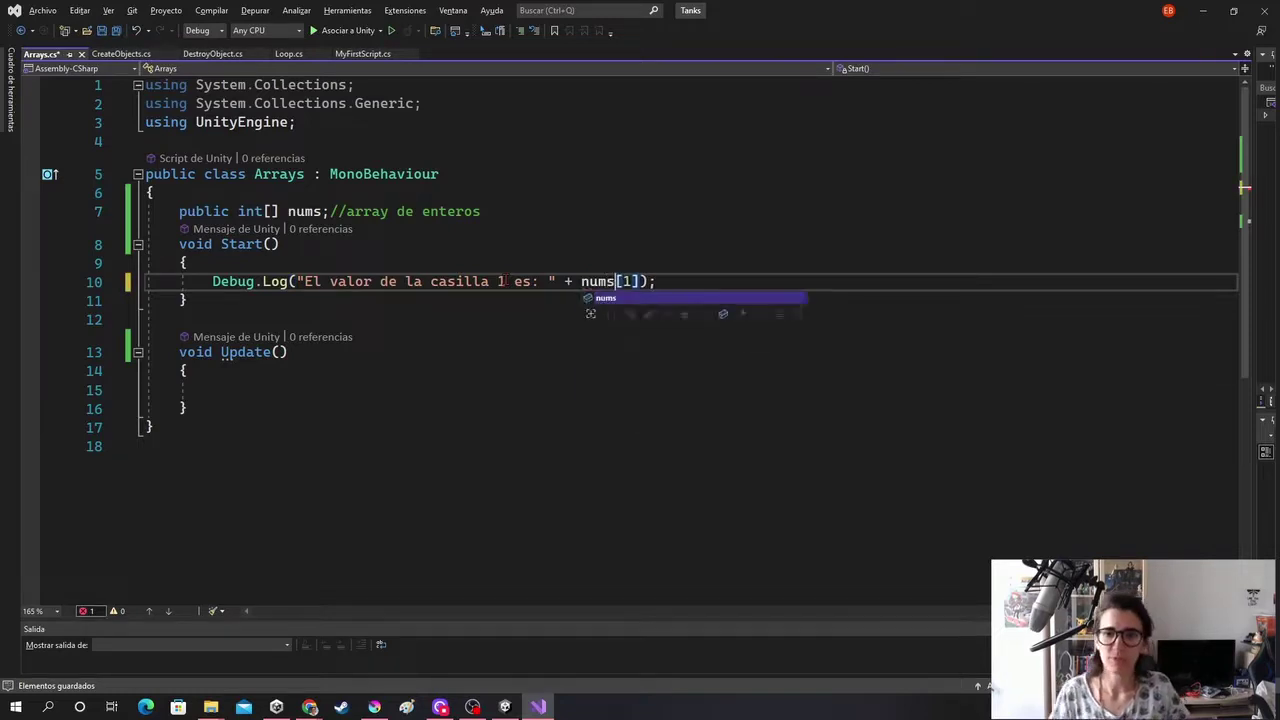
left_click(631, 281)
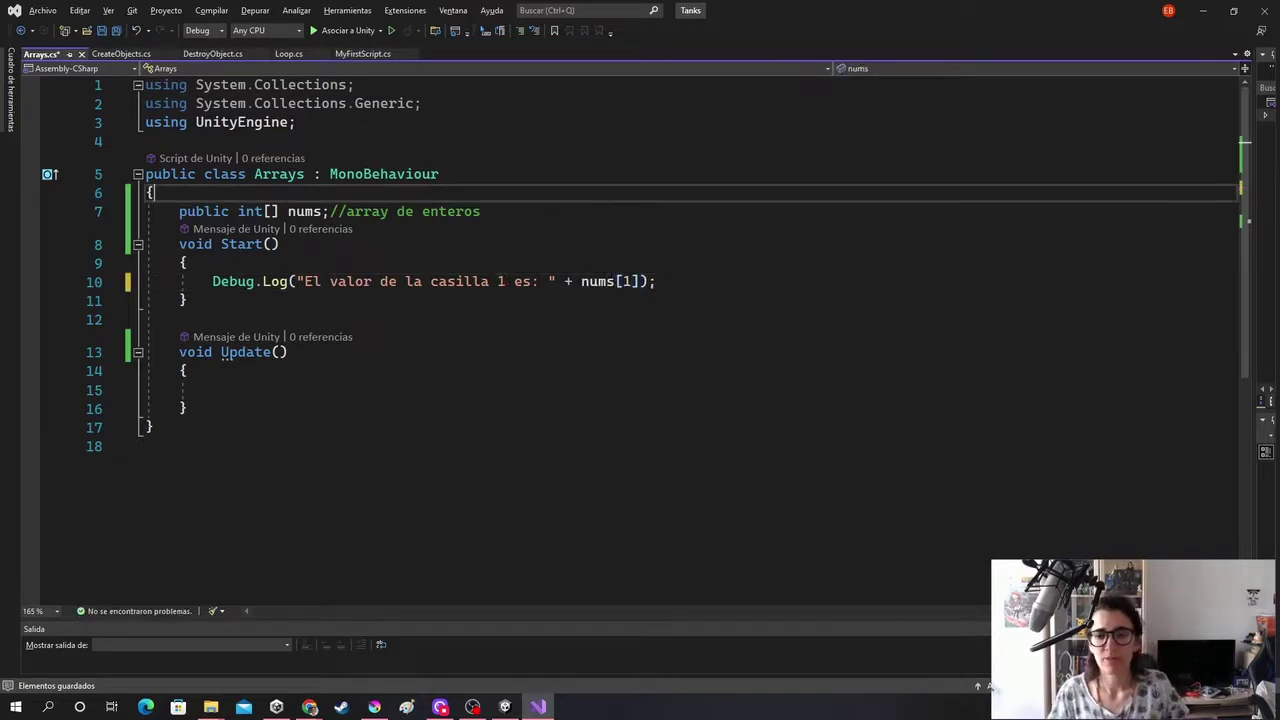
key("BackSpace")
left_click(689, 487)
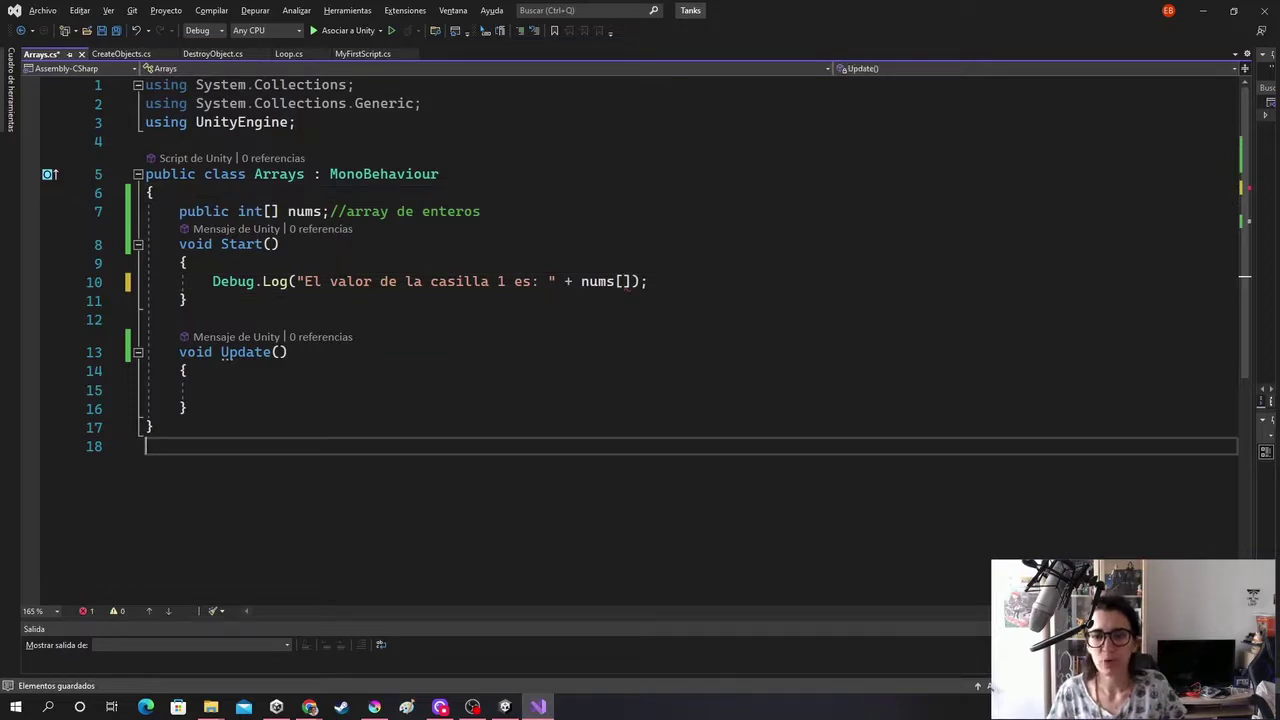
mouse_move(628, 286)
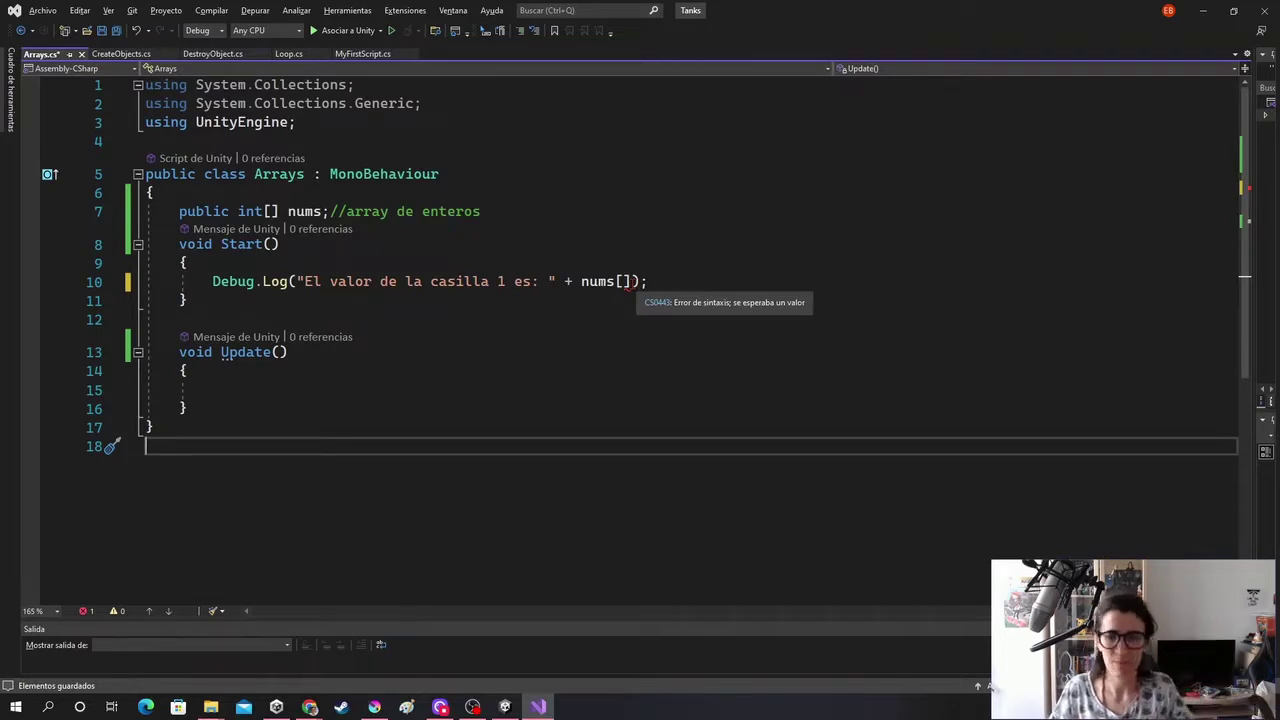
left_click(623, 281)
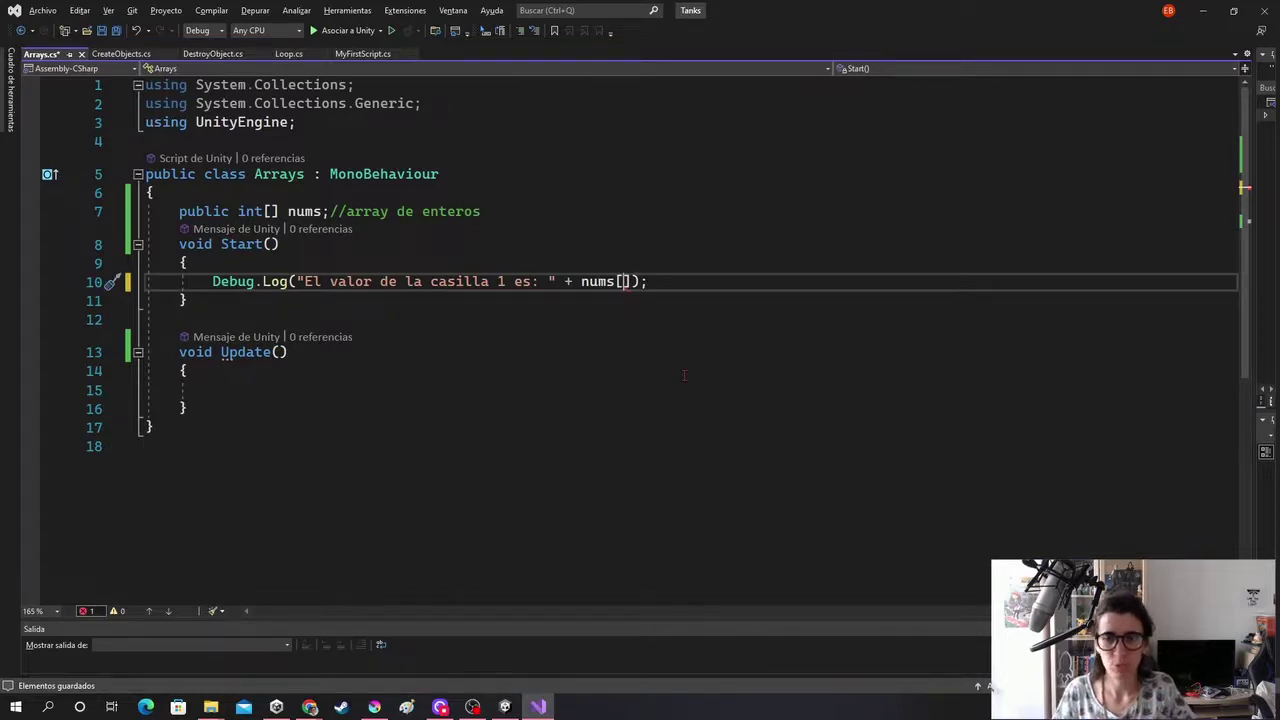
type("1")
key("ctrl+s")
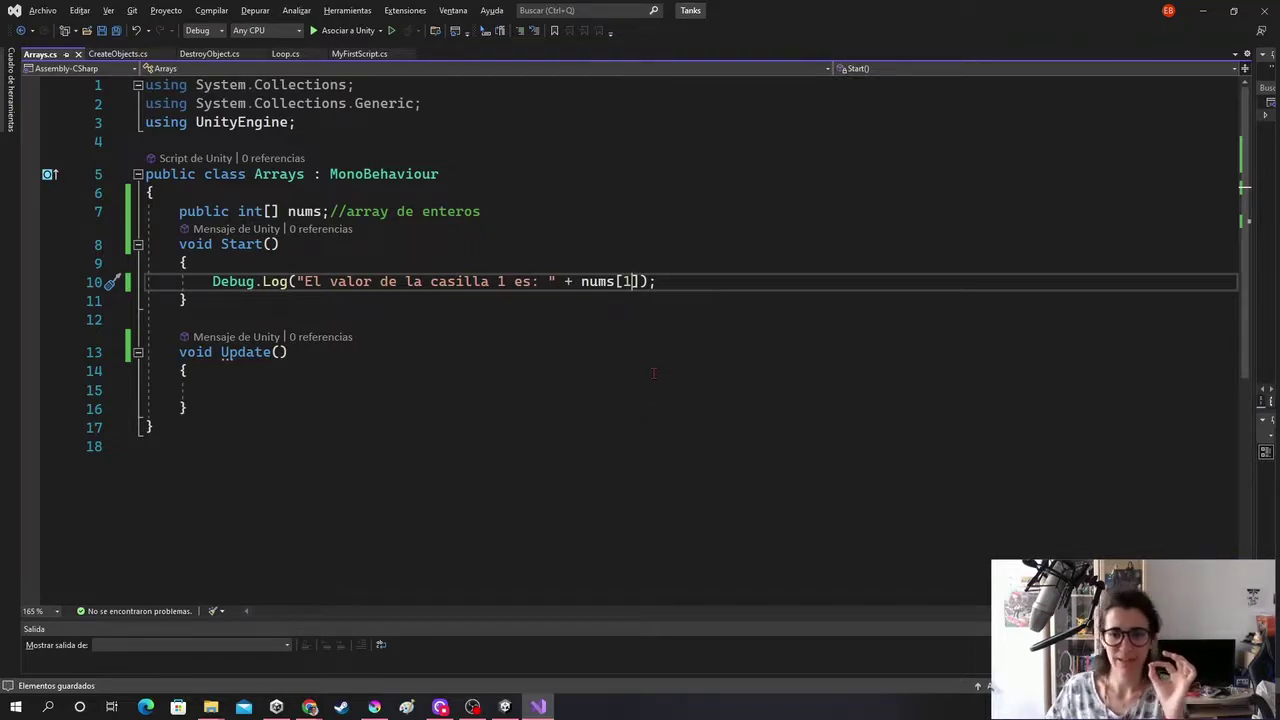
Play the scene and confirm the Console logs -1 for nums element 1, then stop
left_click(505, 707)
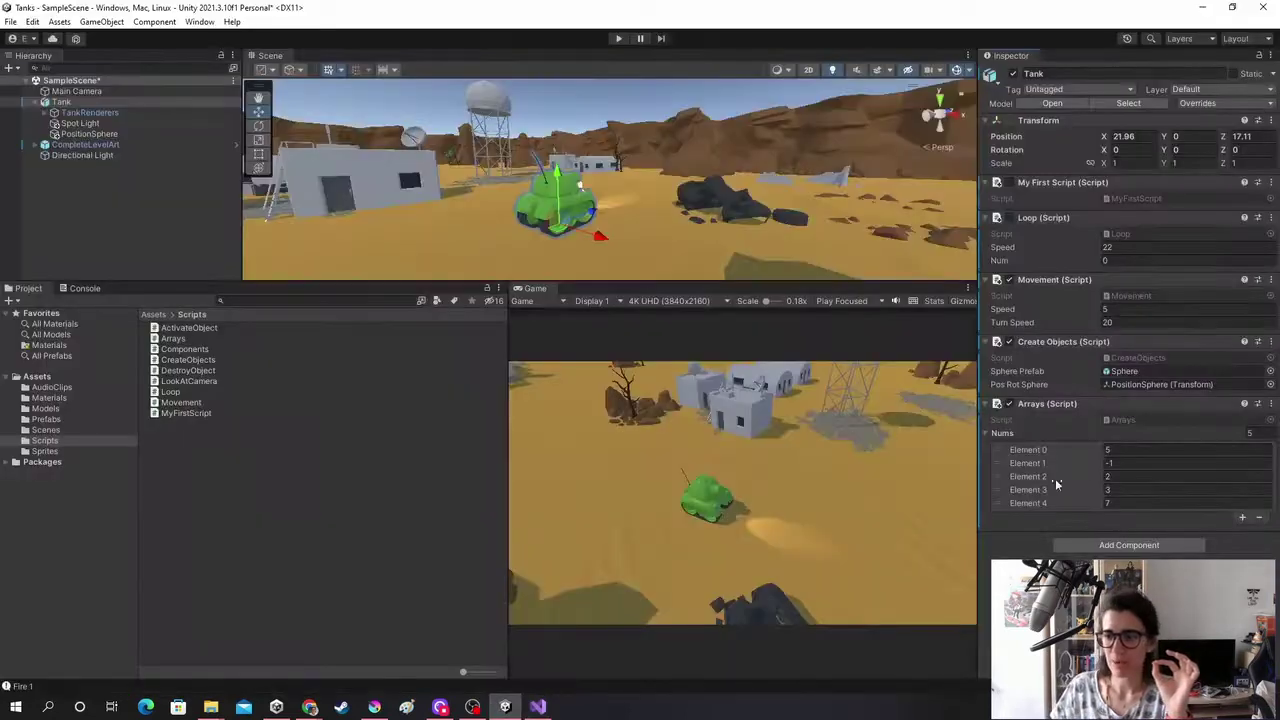
left_click(86, 290)
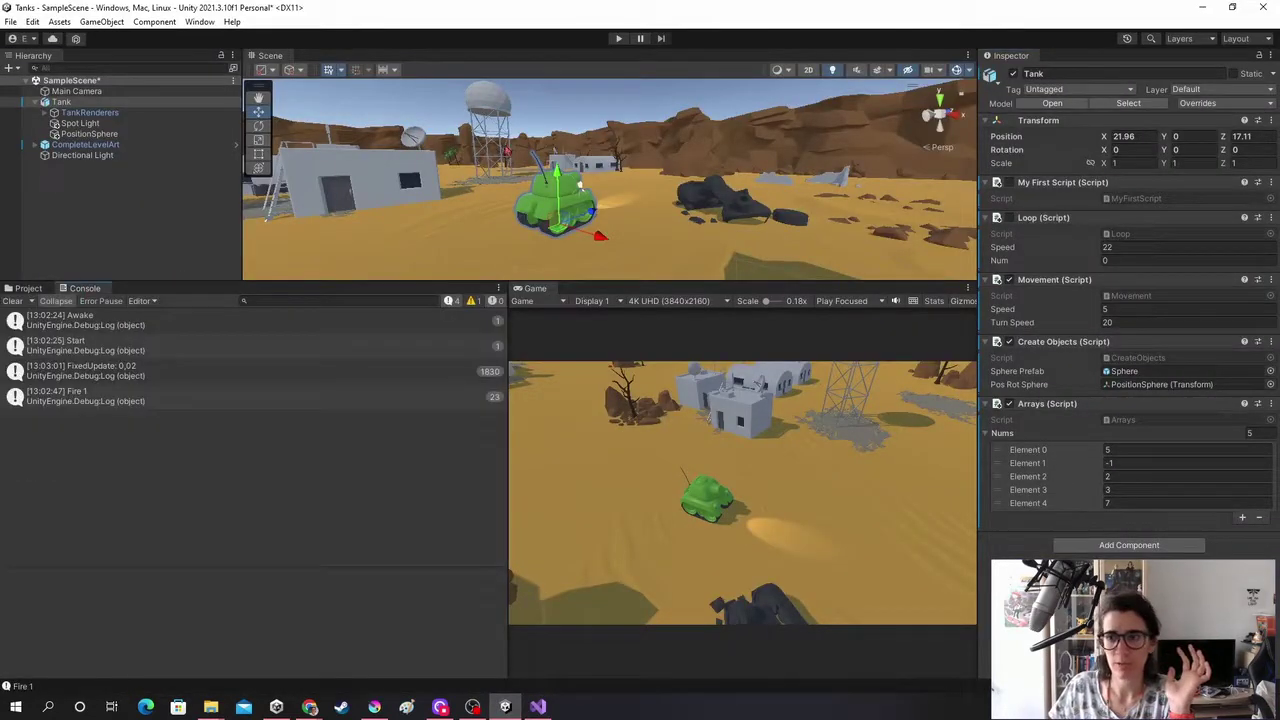
left_click(617, 38)
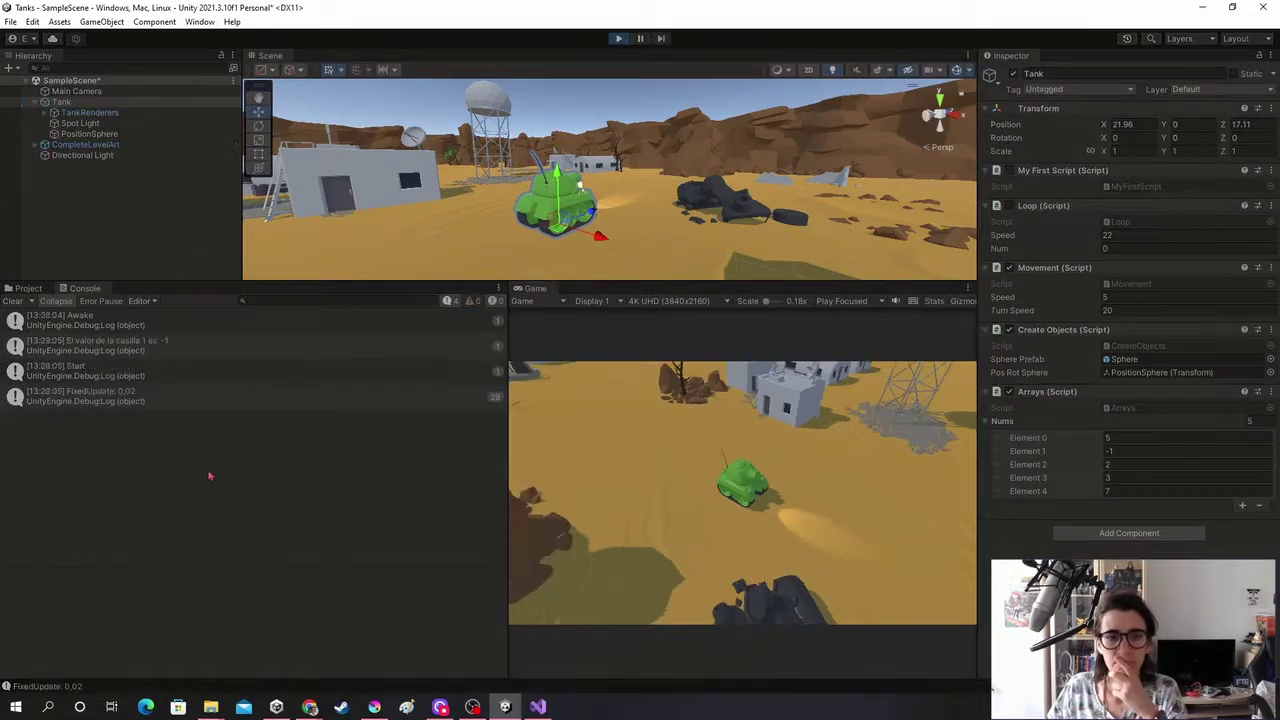
left_click(102, 343)
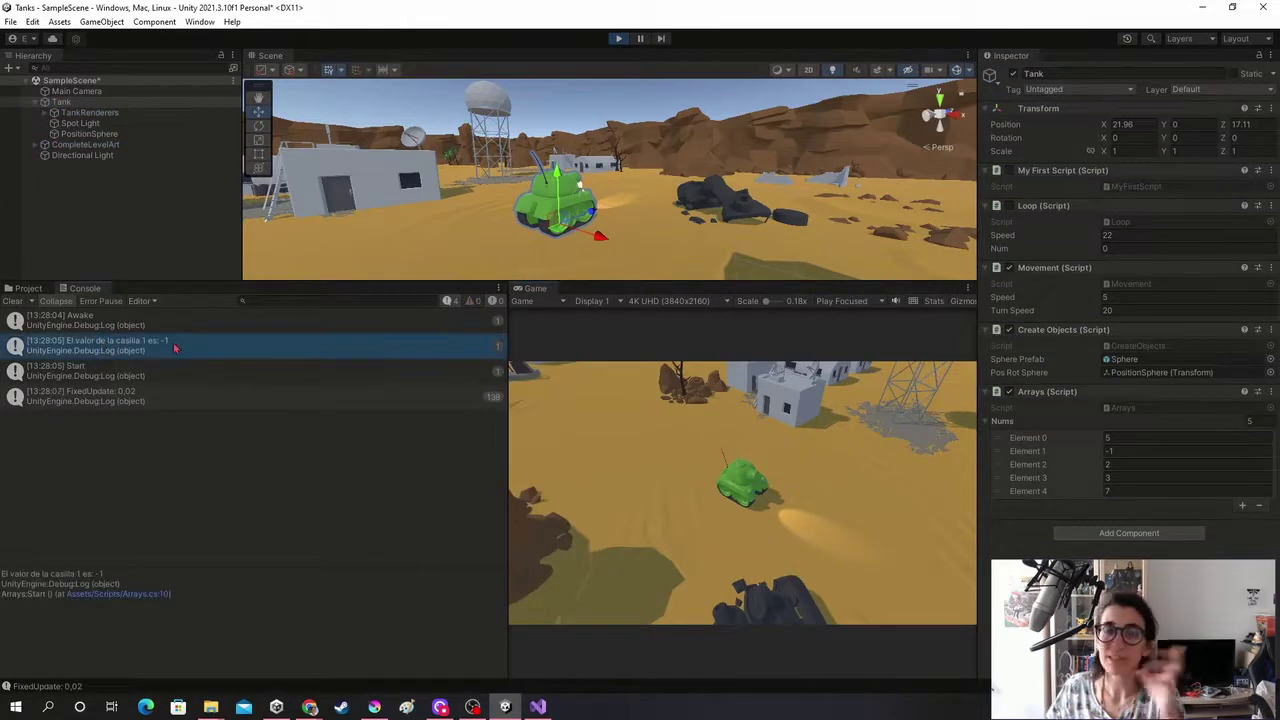
left_click(617, 38)
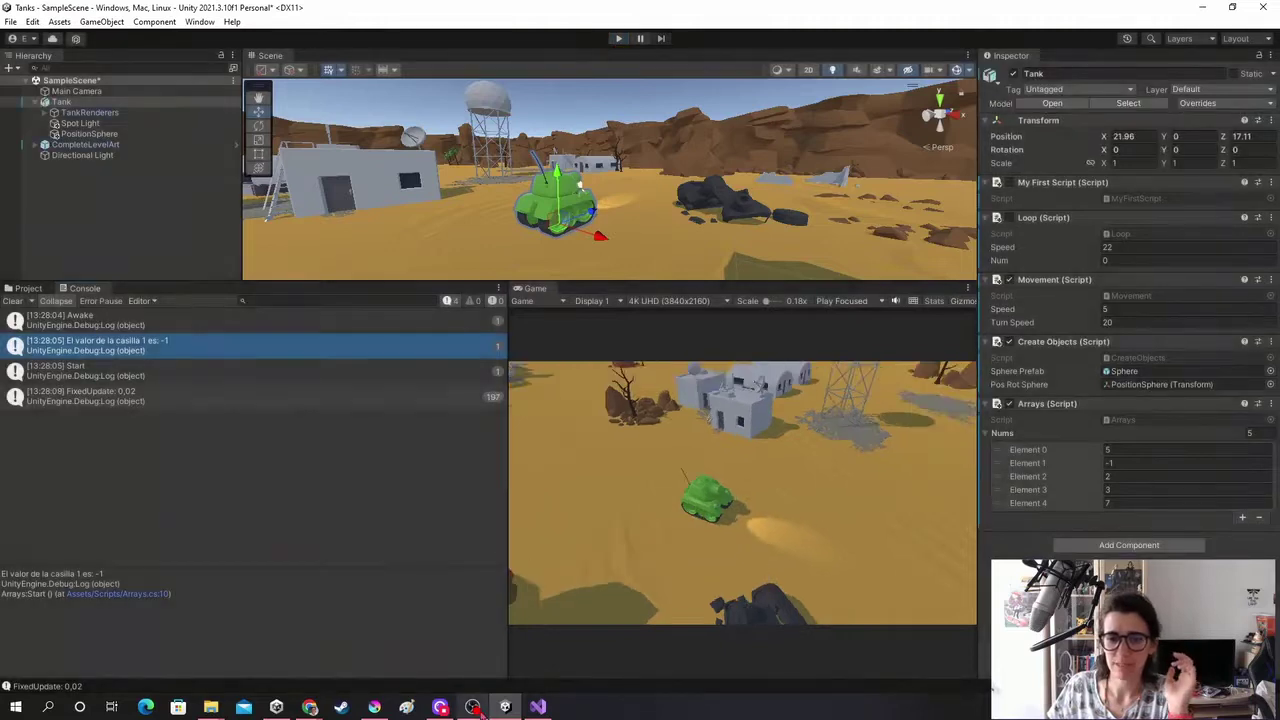
left_click(538, 706)
Change the logged index to nums[6], save, and run the game to inspect the Console
key("BackSpace")
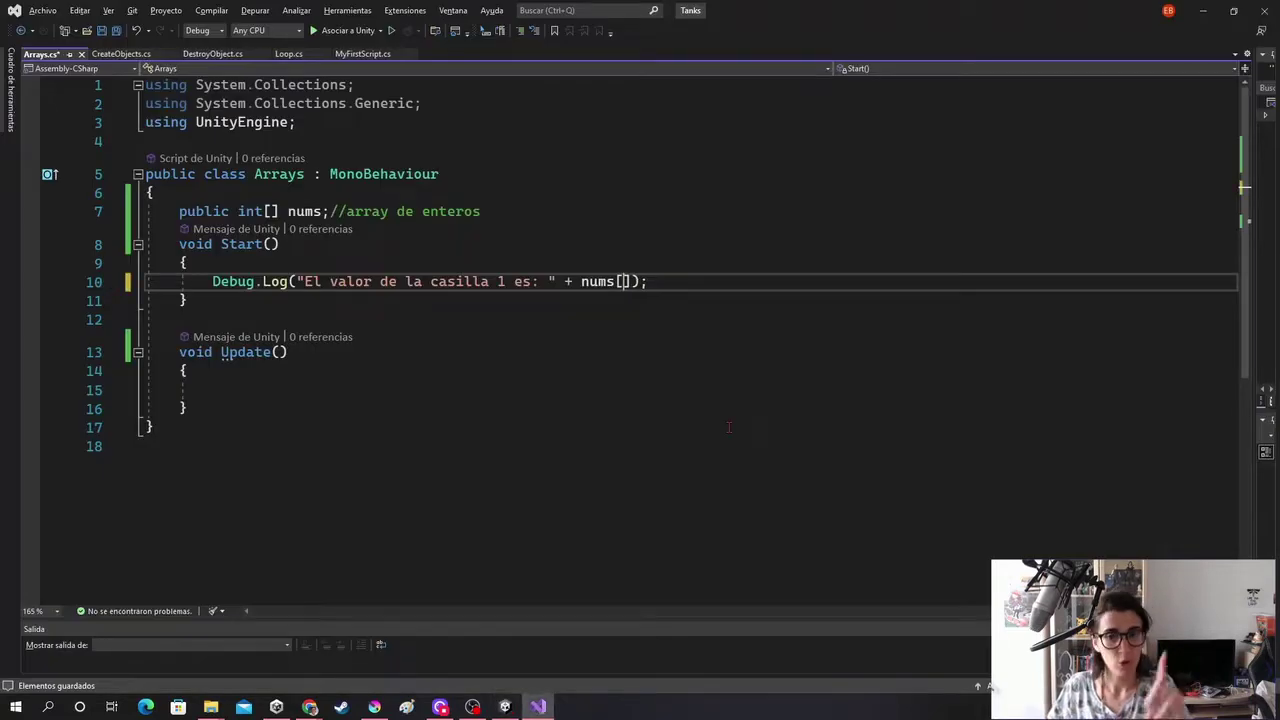
type("6")
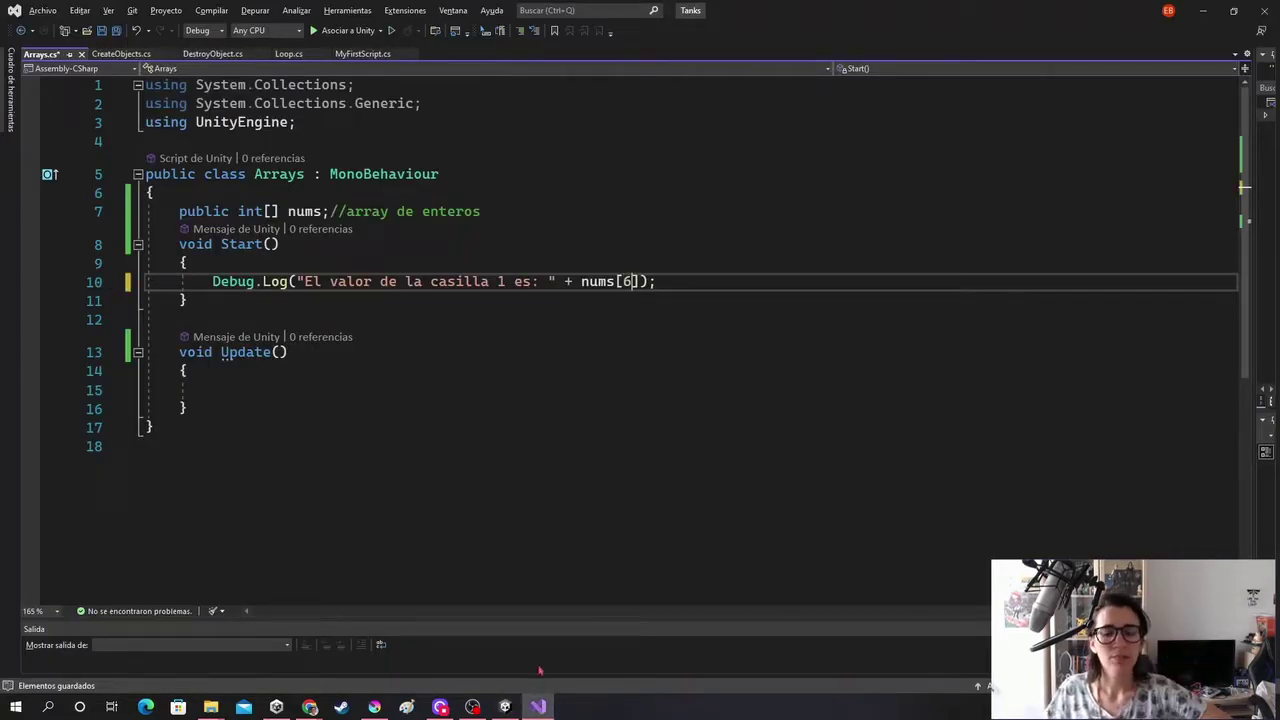
key("ctrl+s")
left_click(504, 706)
left_click(617, 38)
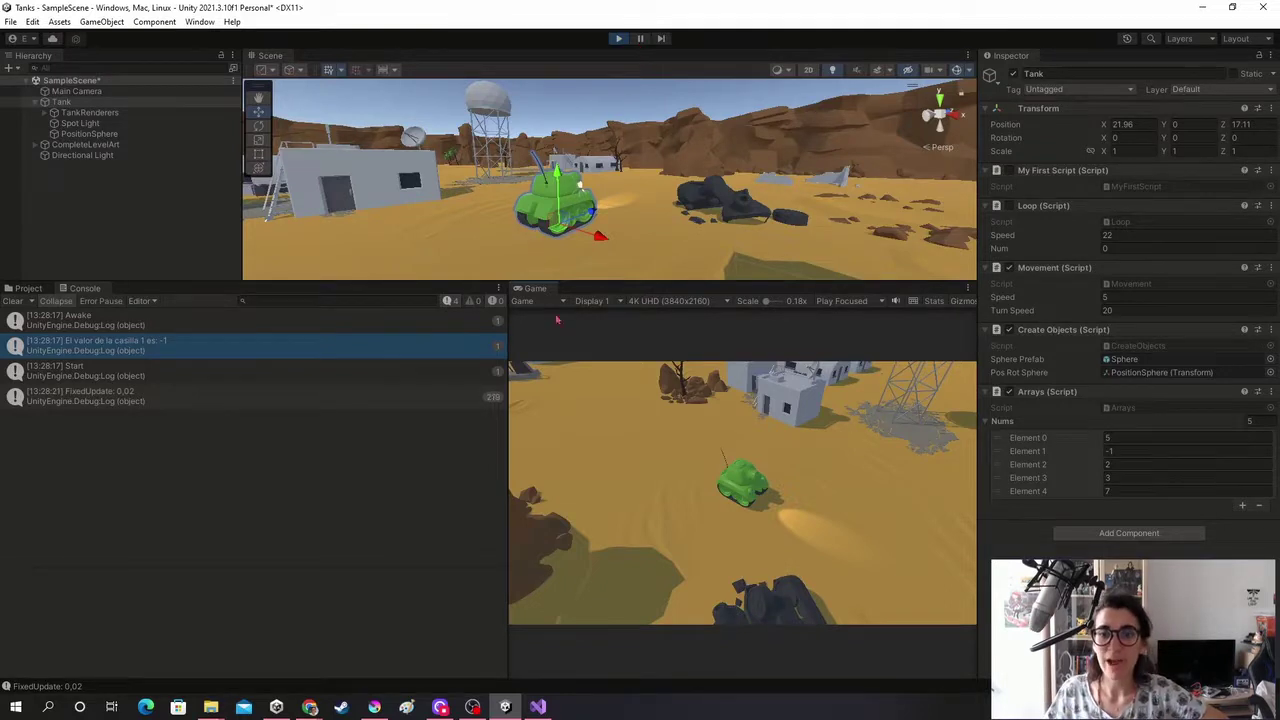
left_click_drag(514, 320, 577, 318)
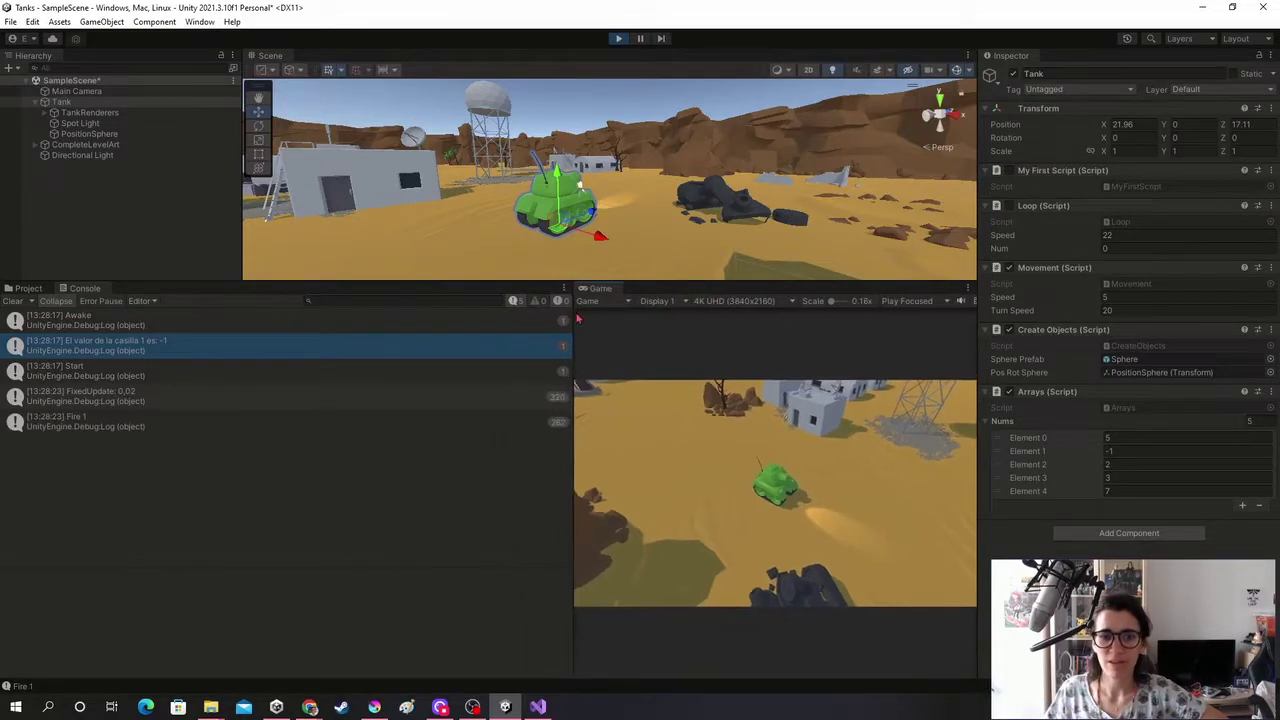
left_click(308, 345)
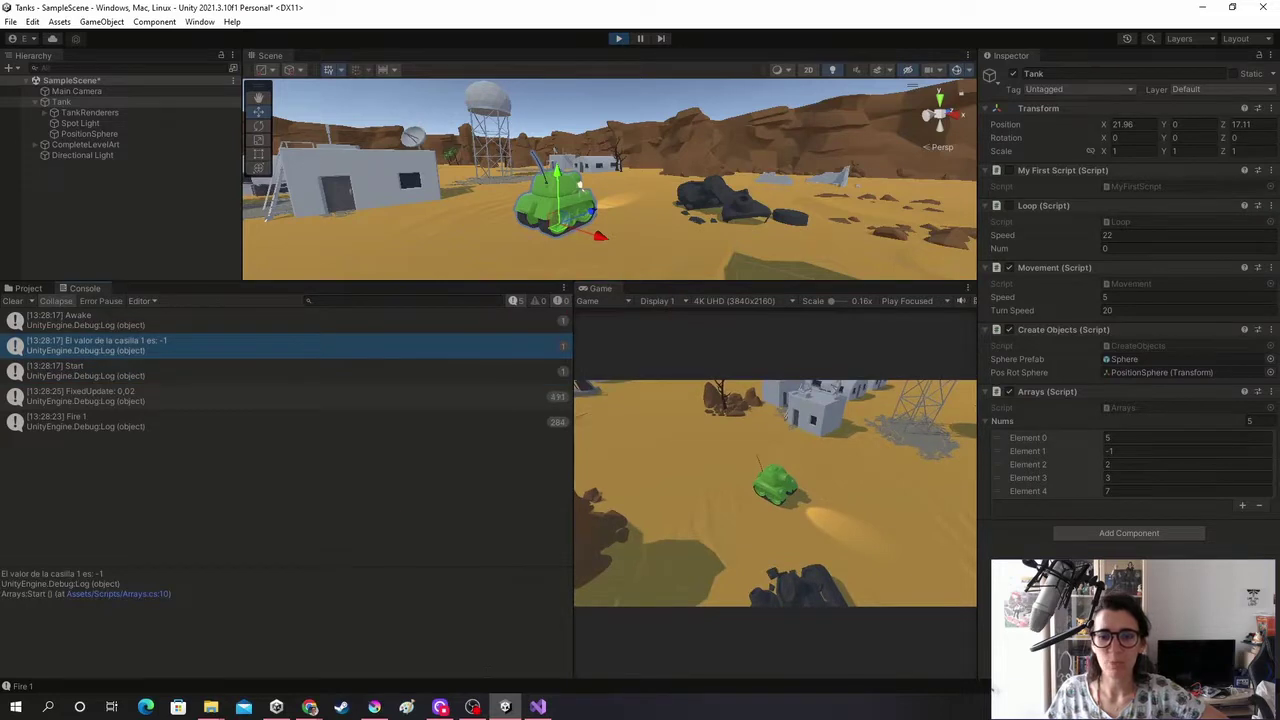
left_click(538, 706)
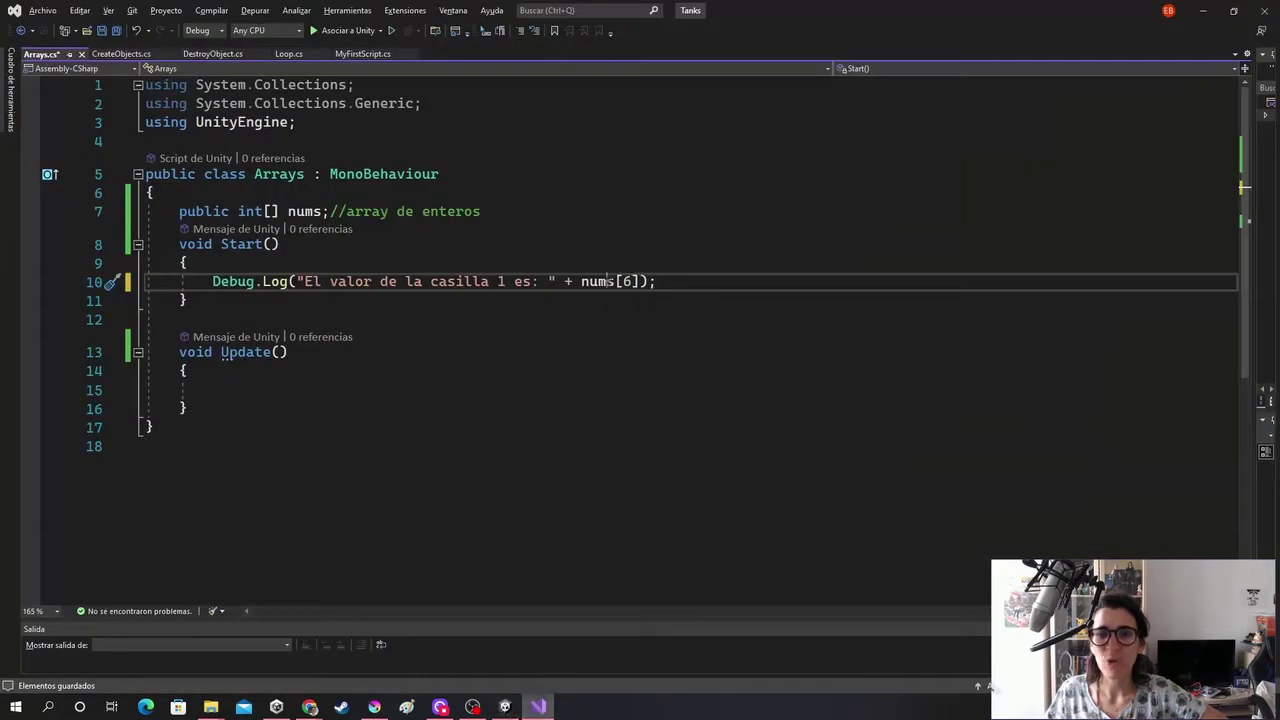
Rerun the game and inspect the IndexOutOfRangeException details, then stop Play
left_click(613, 281)
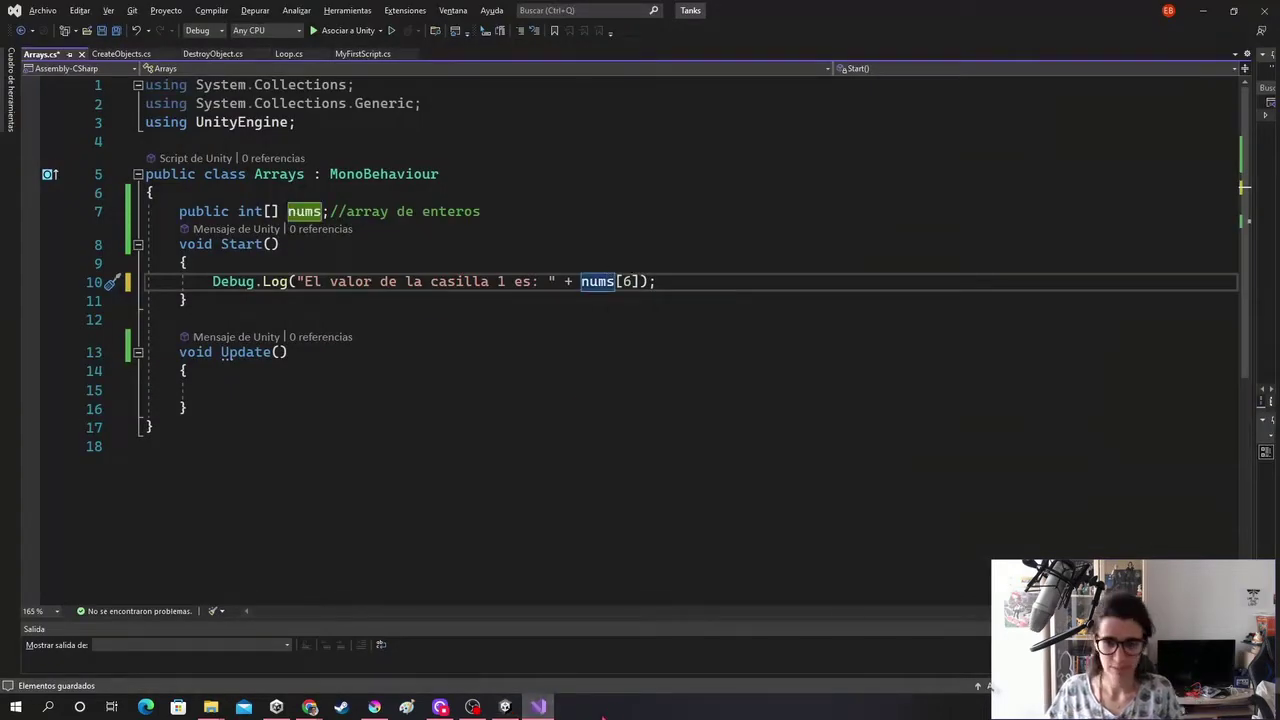
left_click(505, 706)
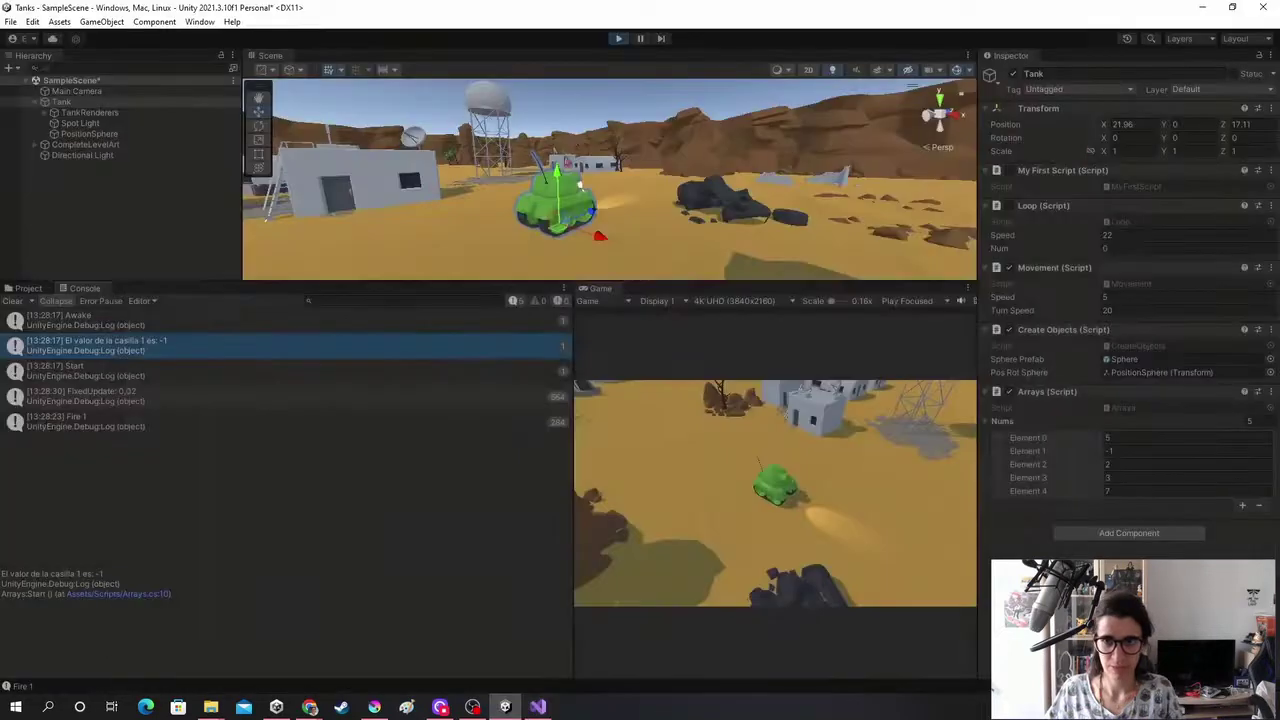
left_click(618, 38)
left_click(538, 706)
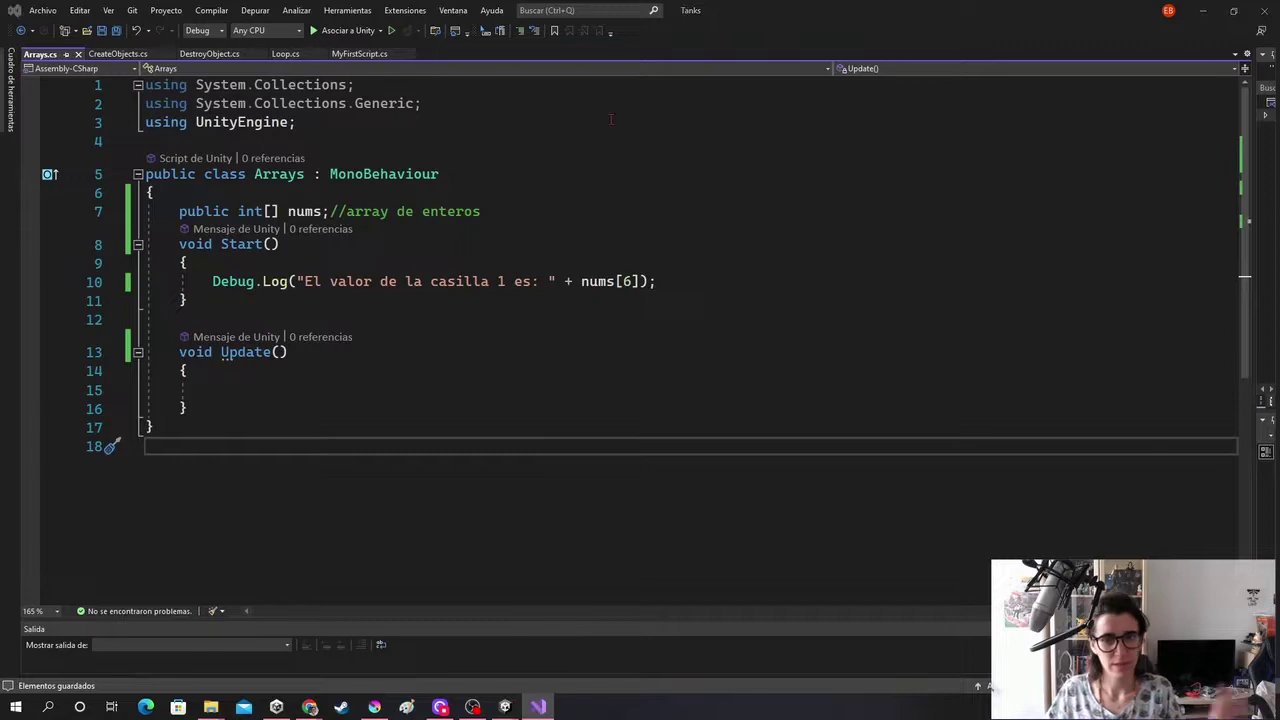
key("alt+Tab")
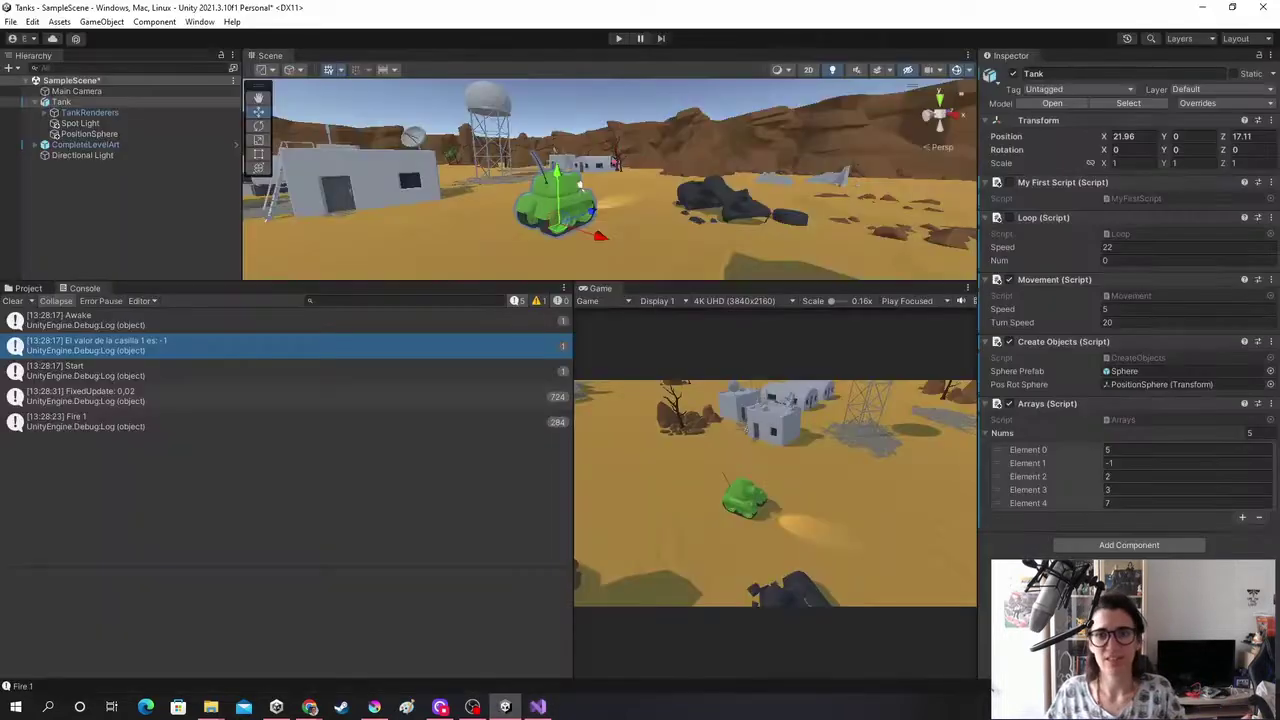
left_click(618, 38)
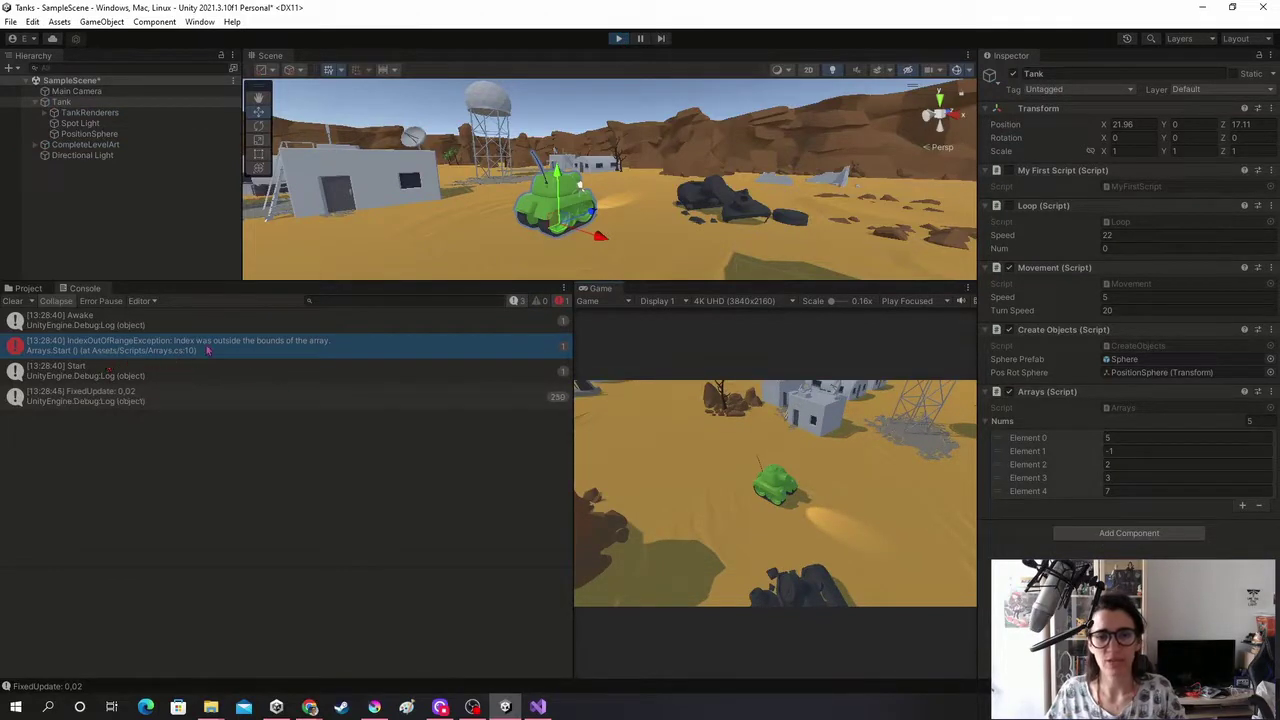
left_click(266, 353)
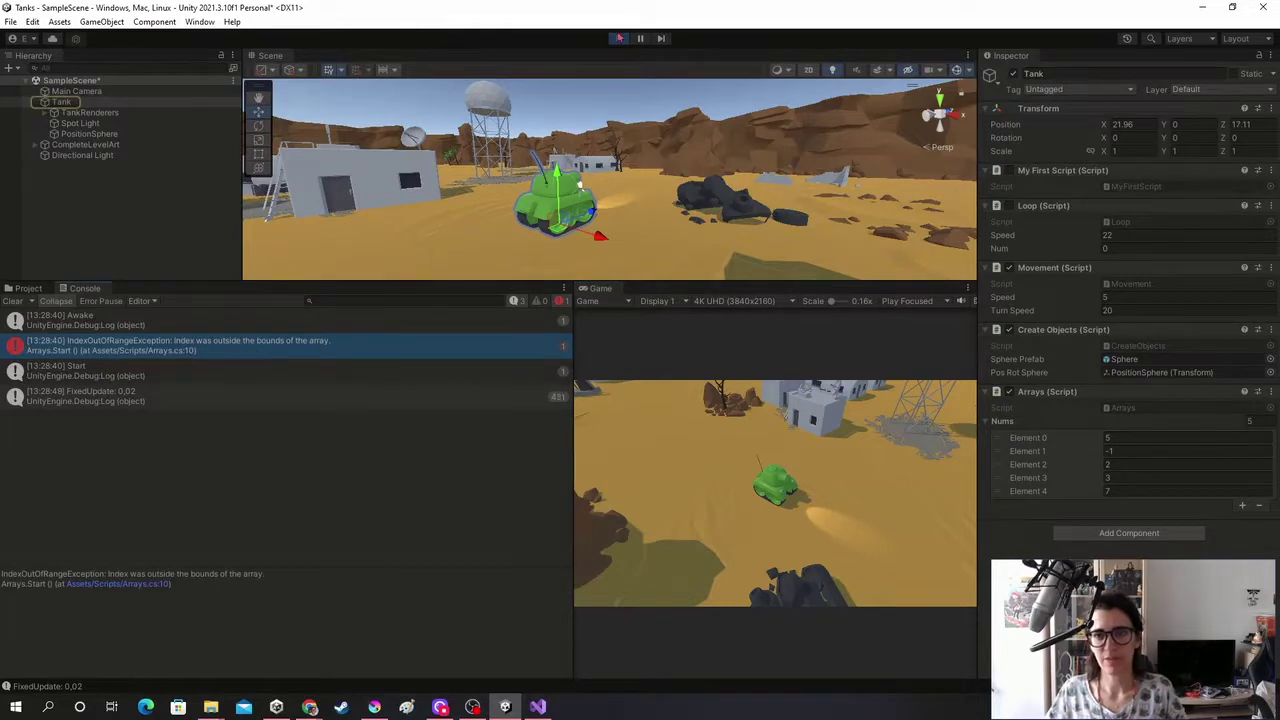
left_click(619, 38)
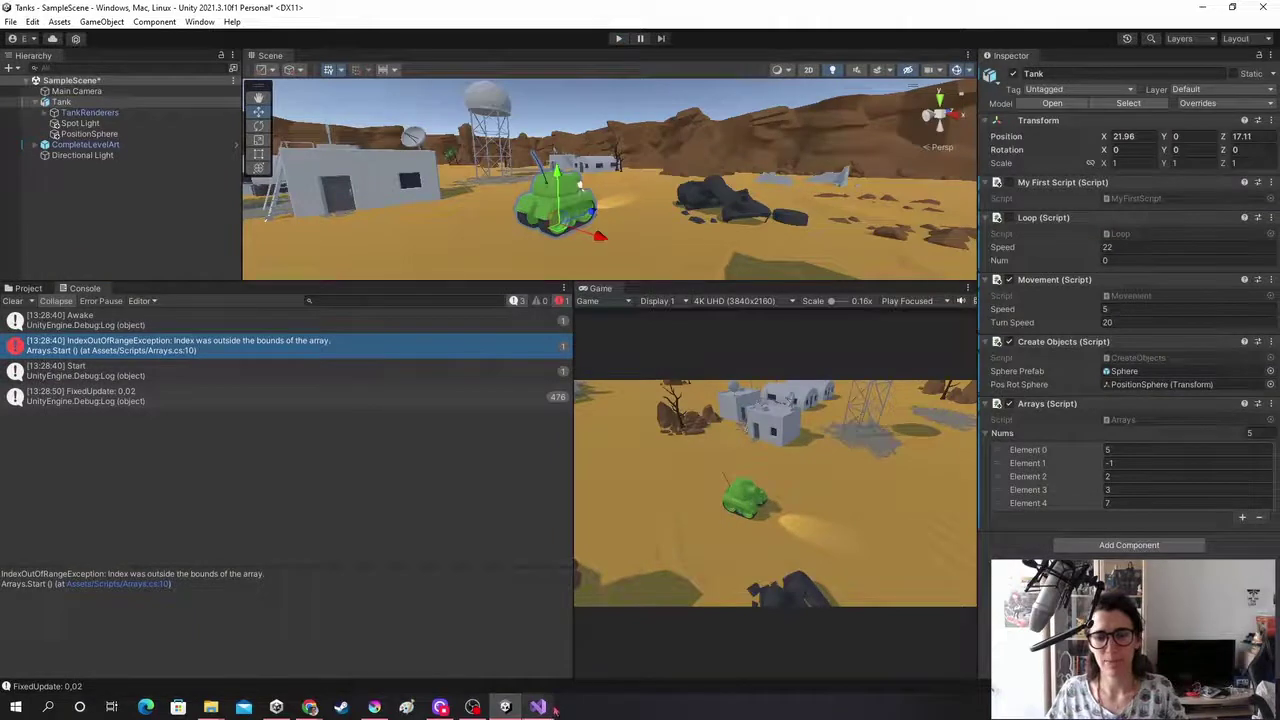
left_click(540, 707)
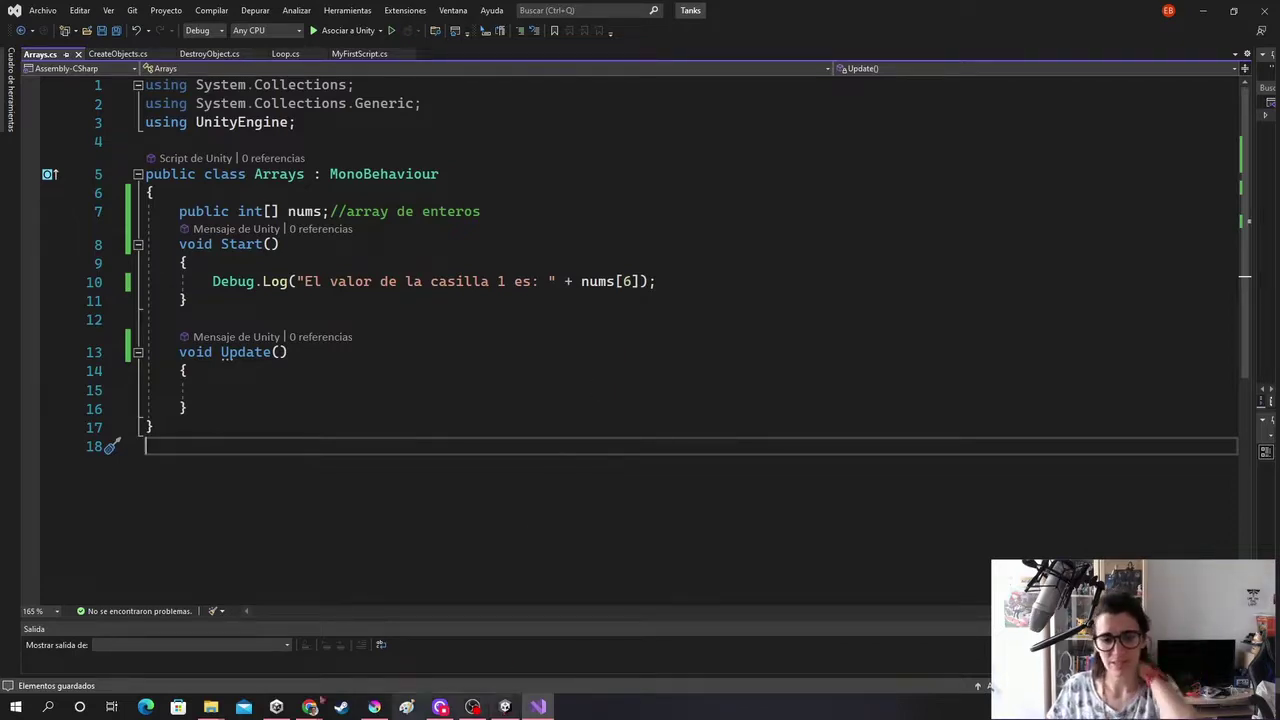
Change nums[6] to nums[4] on line 10 and save Arrays.cs
left_click(505, 707)
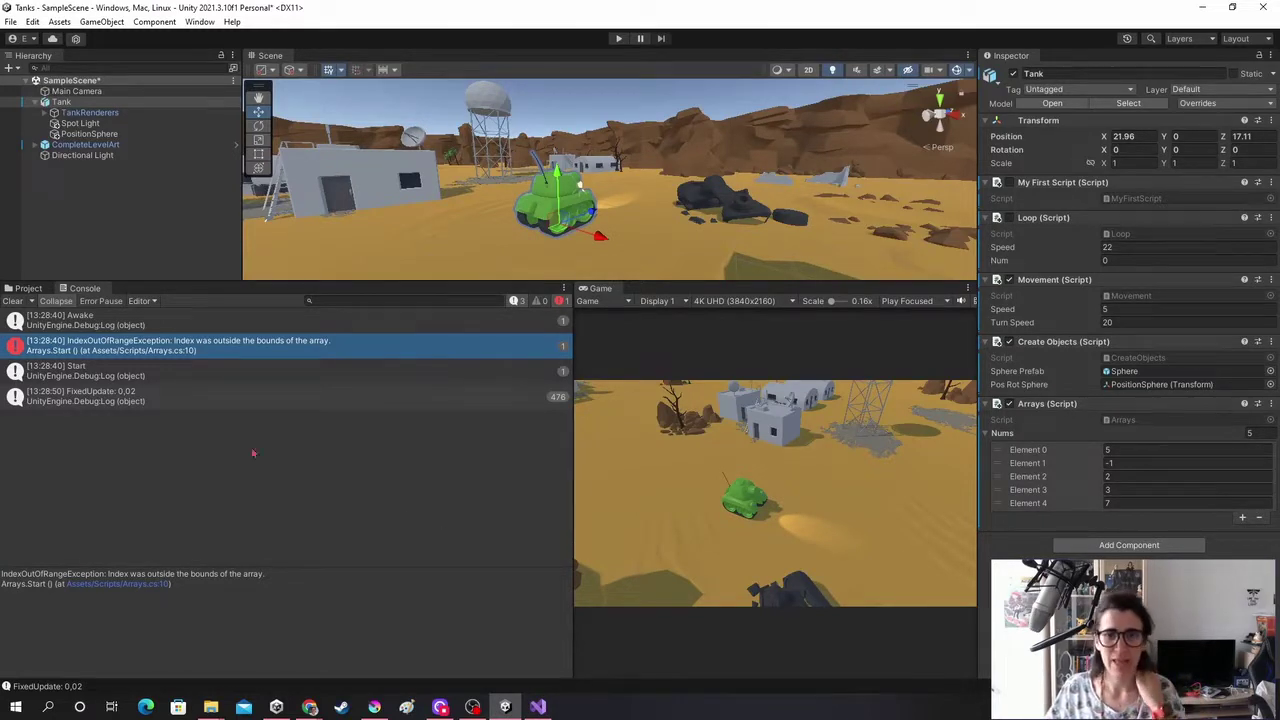
left_click(538, 707)
left_click(631, 281)
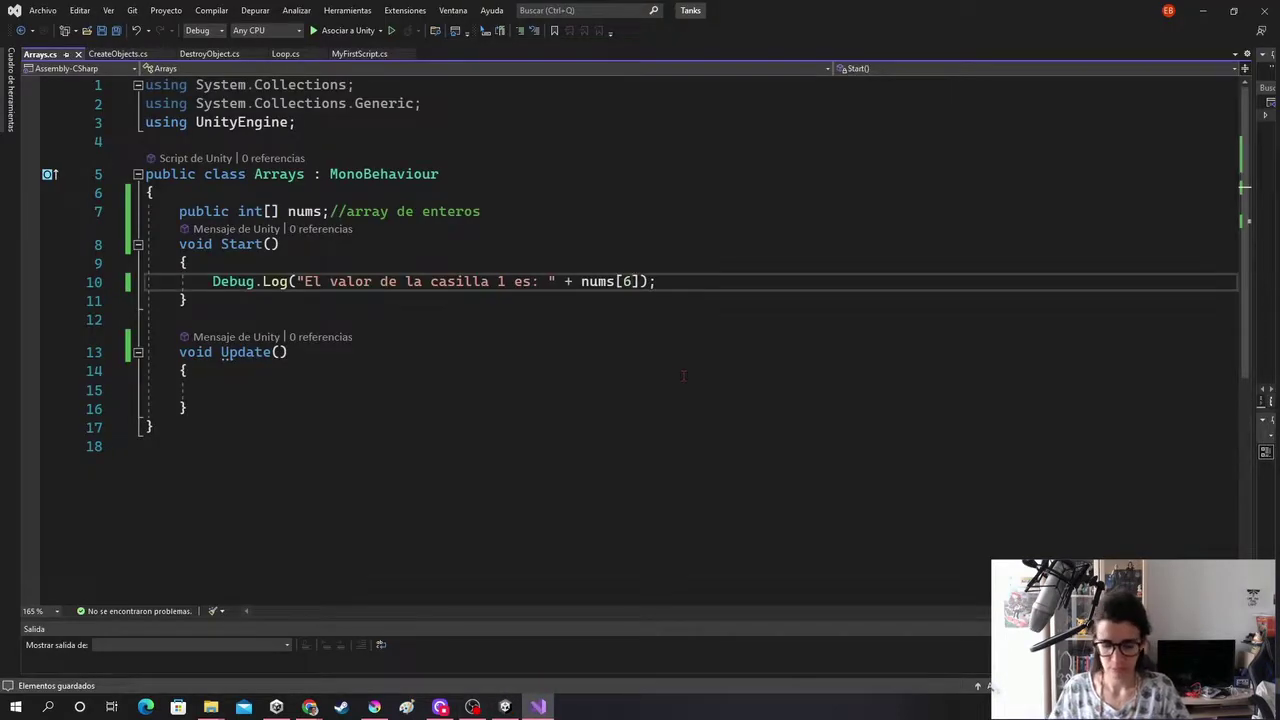
key("BackSpace")
type("4")
key("ctrl+s")
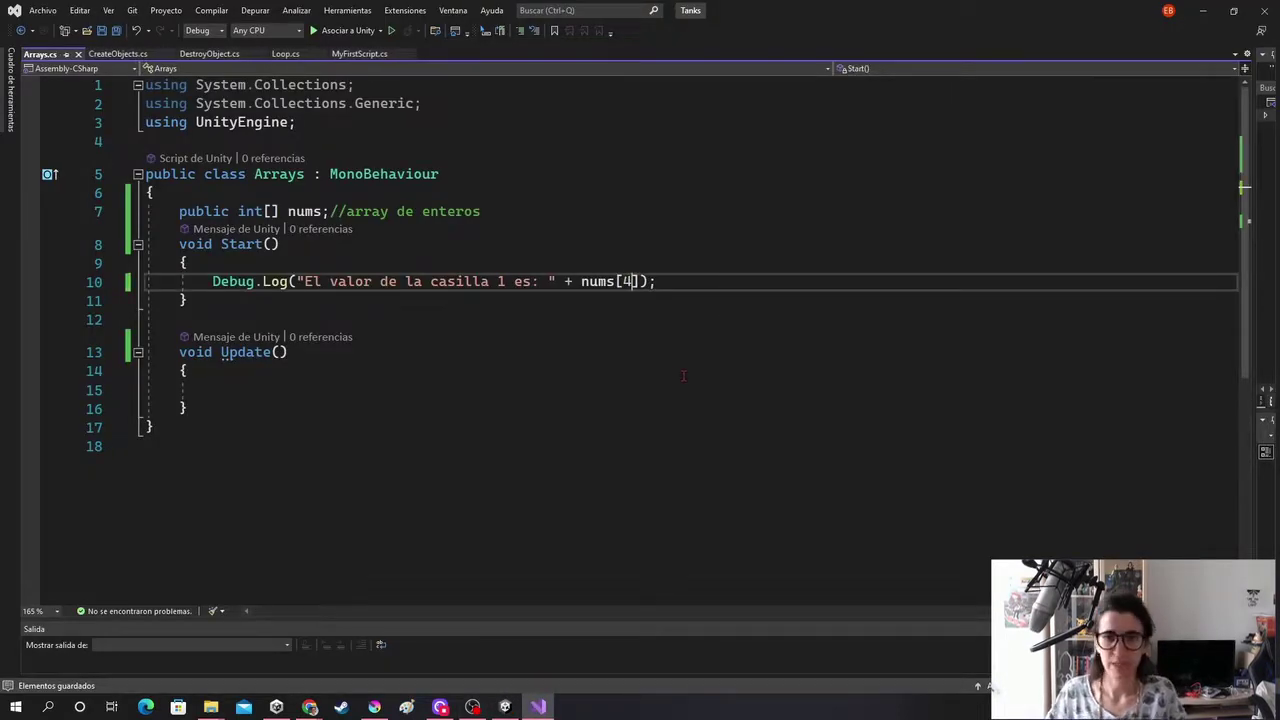
Run the game in Unity to check the Console logs 7, then stop it
left_click(504, 703)
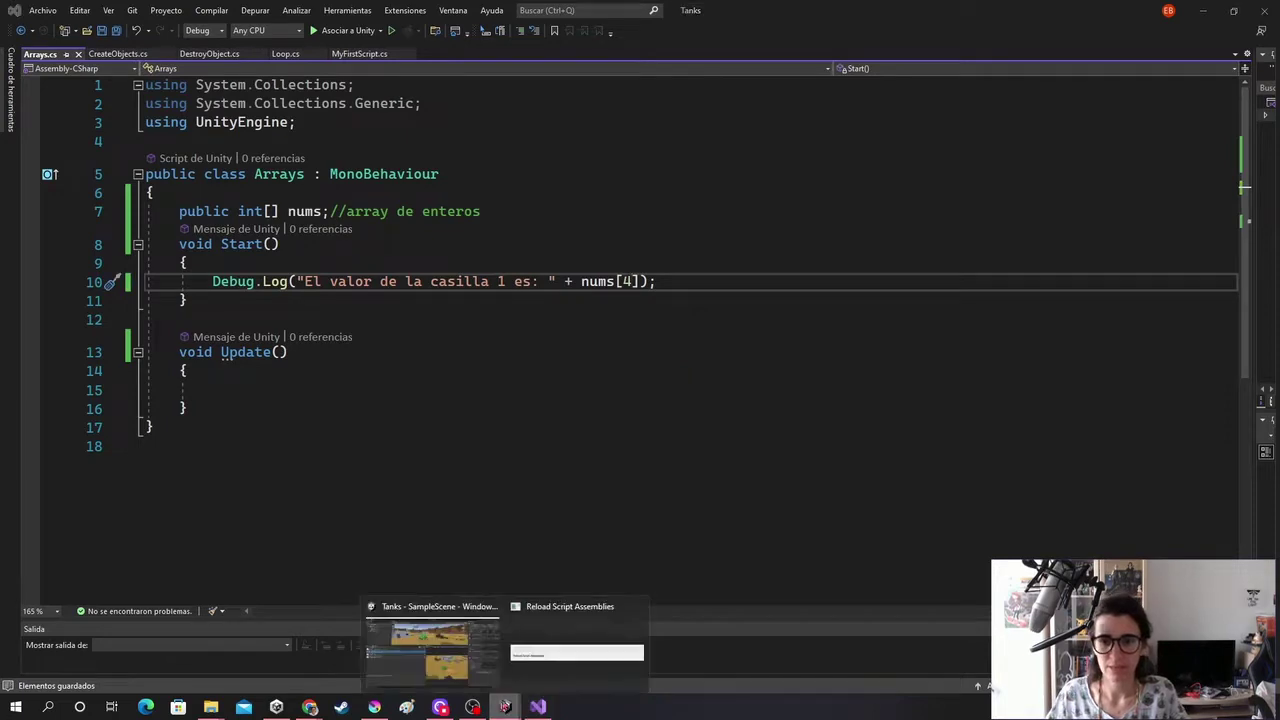
left_click(484, 643)
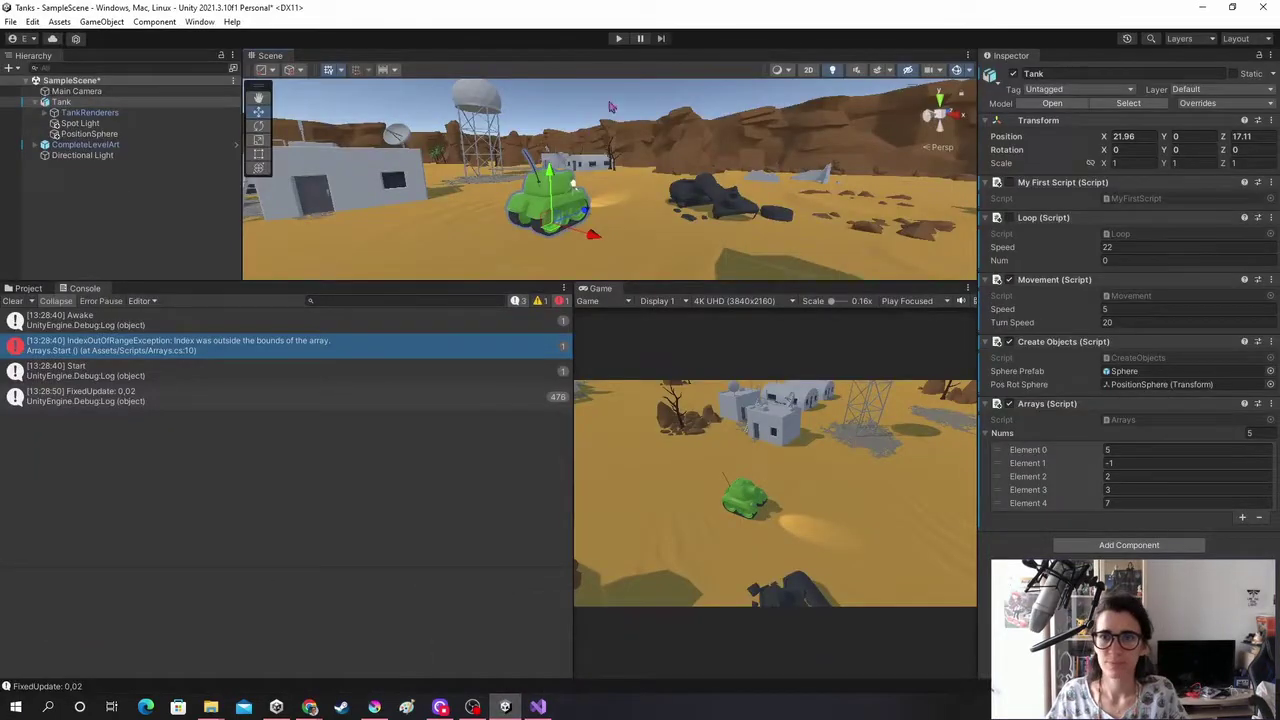
left_click(618, 39)
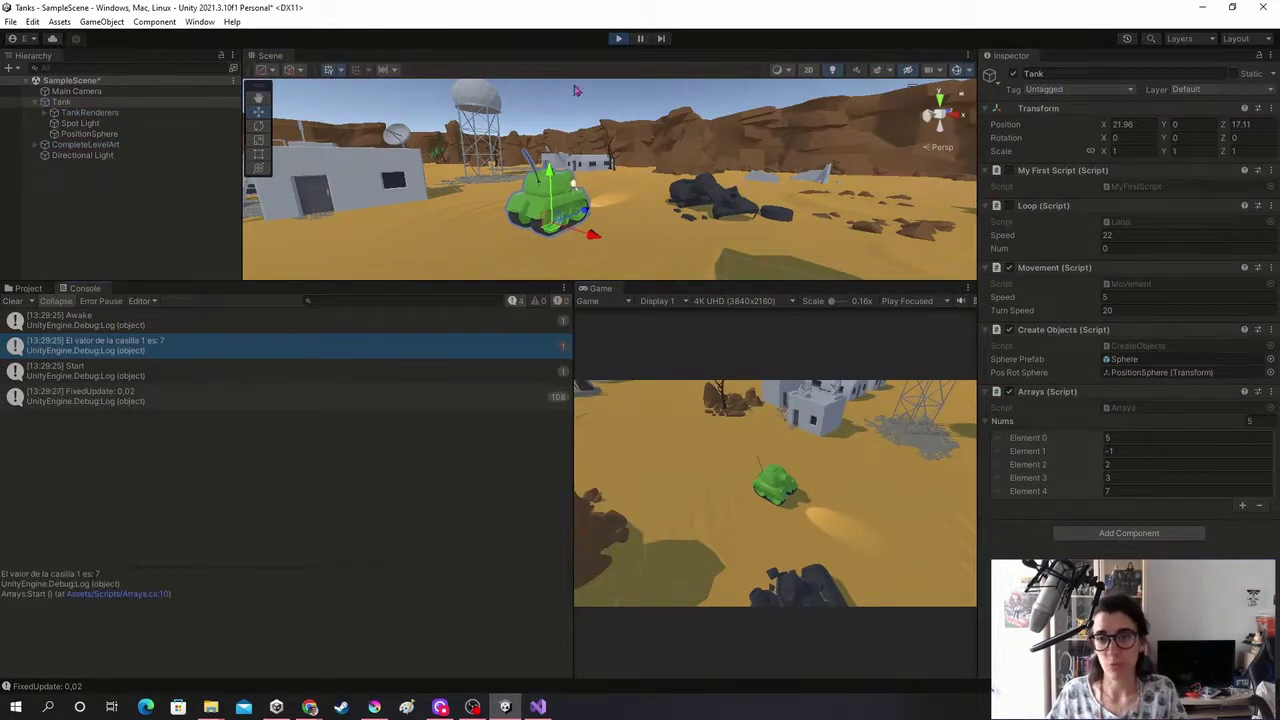
left_click(618, 39)
left_click(538, 707)
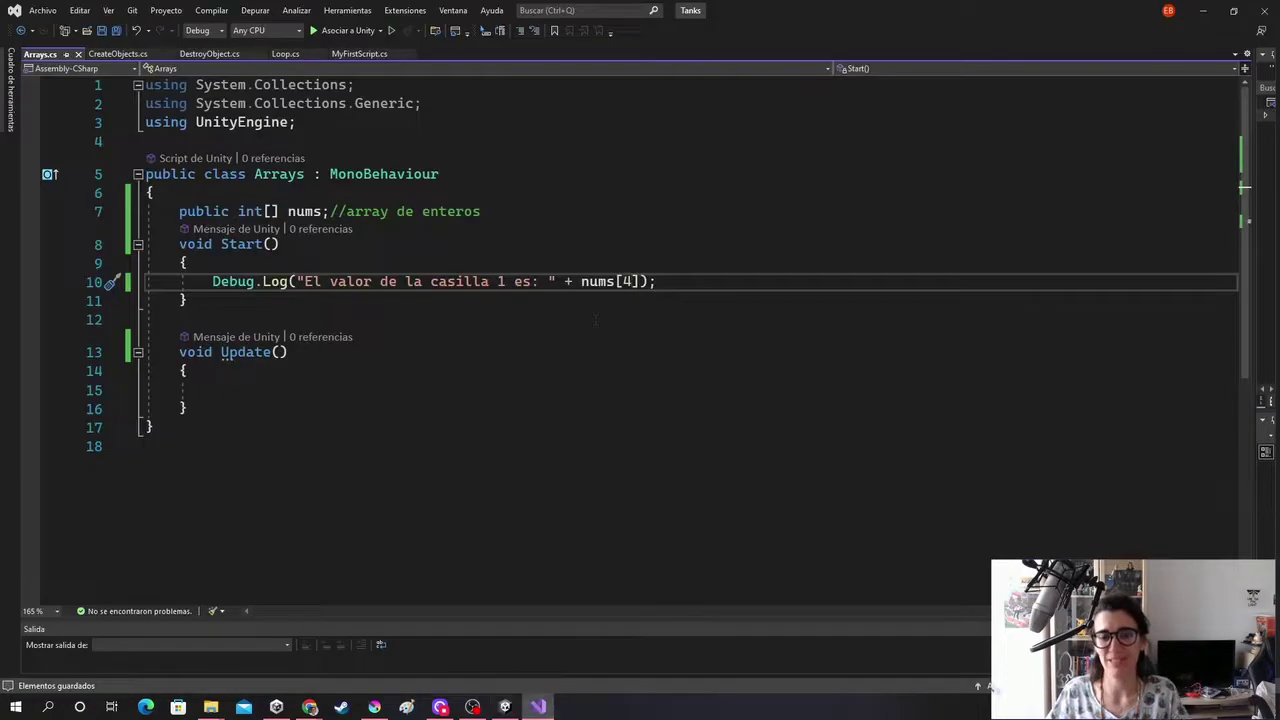
Insert 'nums[4] = 25;' at the top of Start() and save
key("Up")
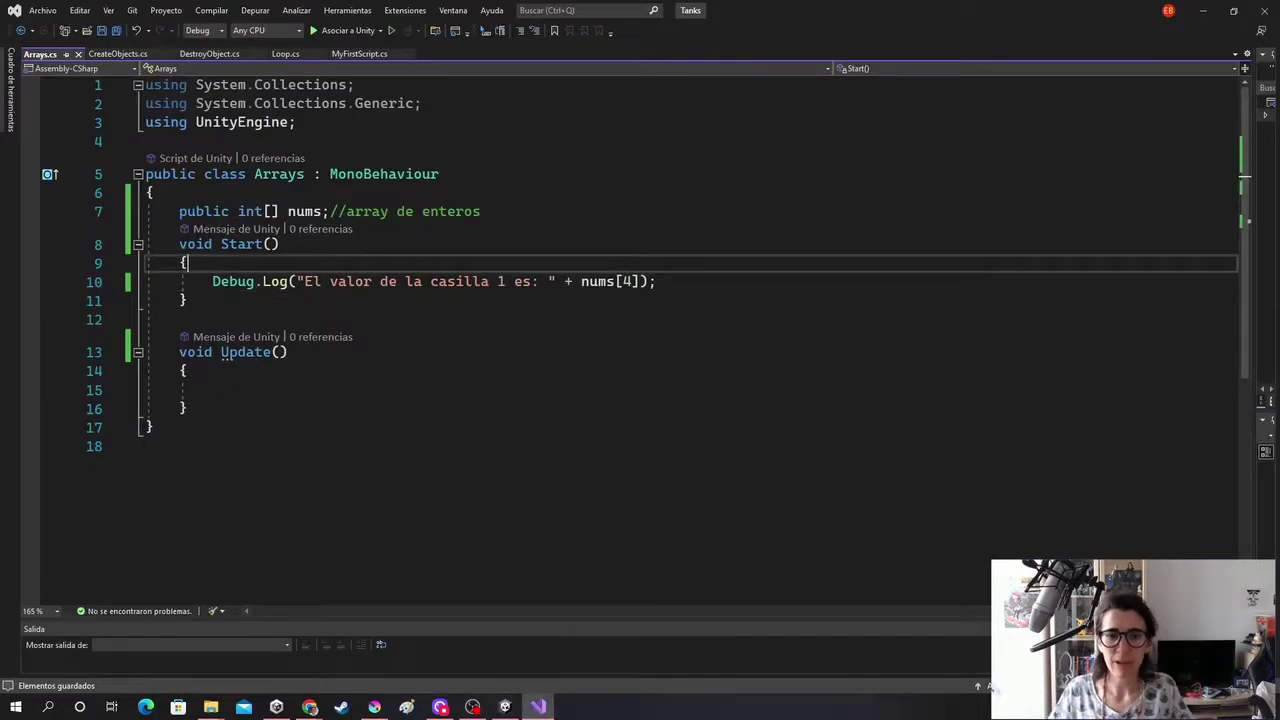
key("Return")
type("nu")
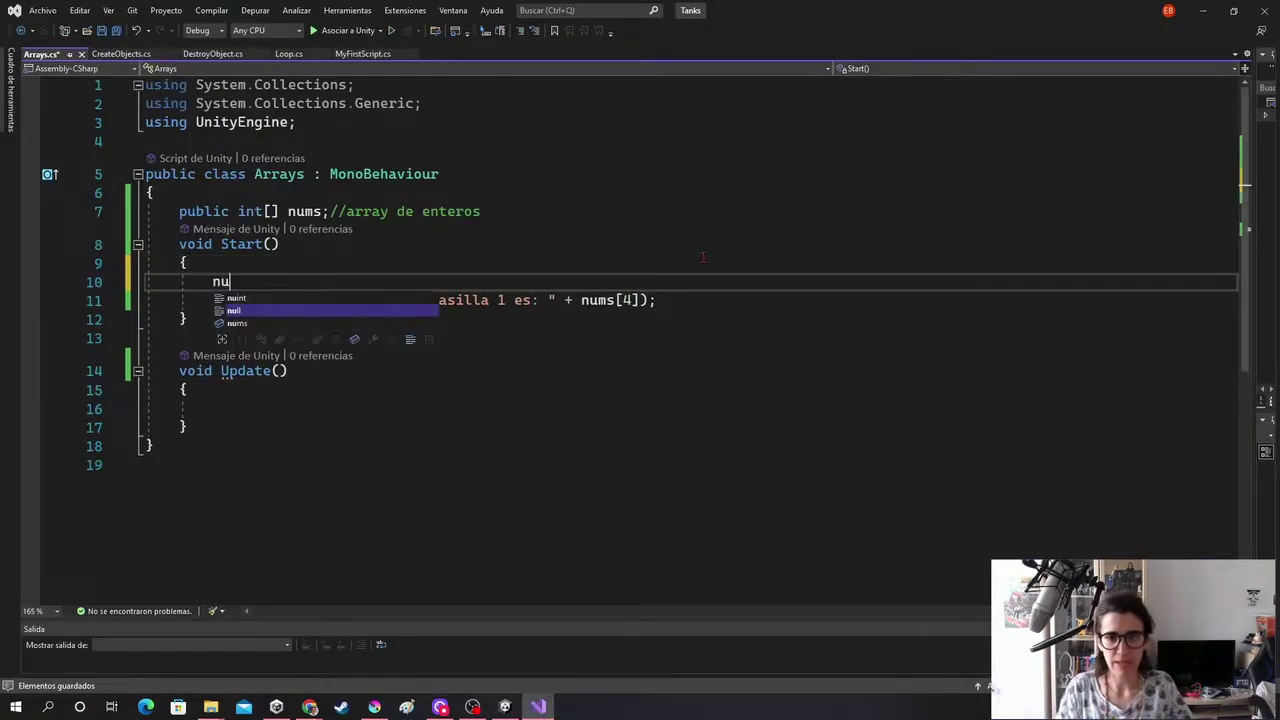
type("ms")
key("Escape")
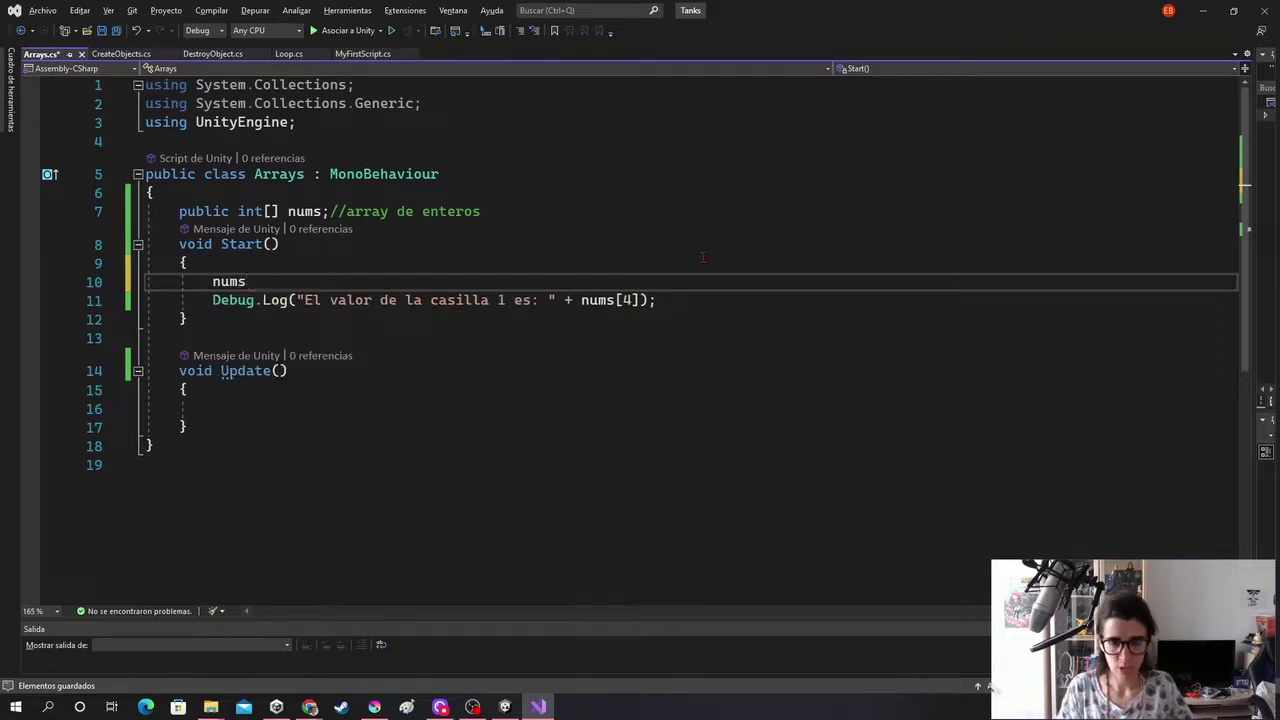
type("[")
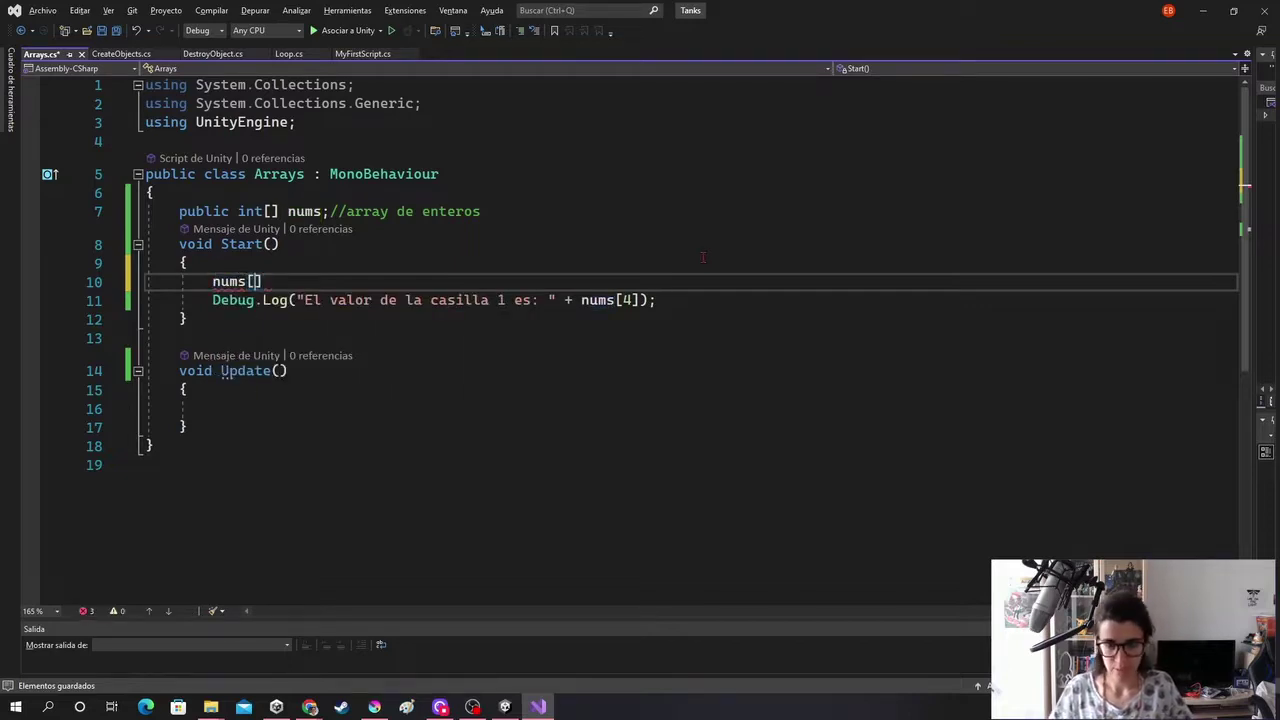
type("4] ")
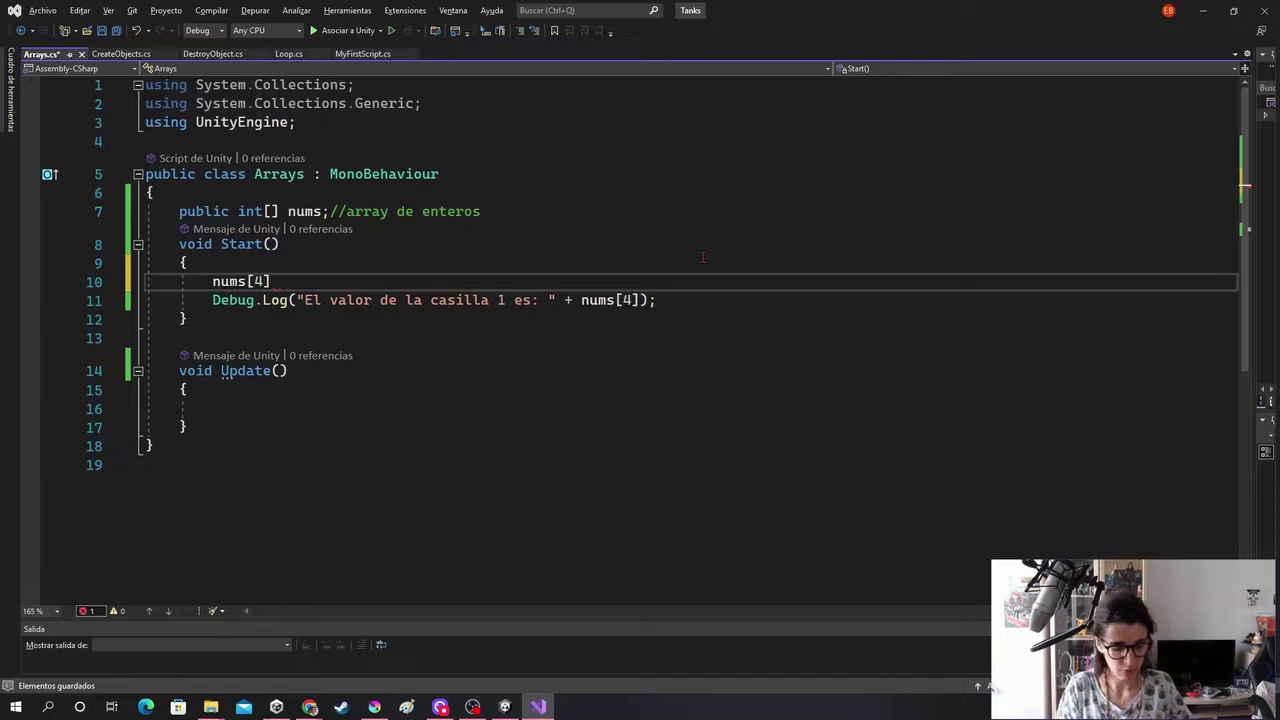
type("= 25;")
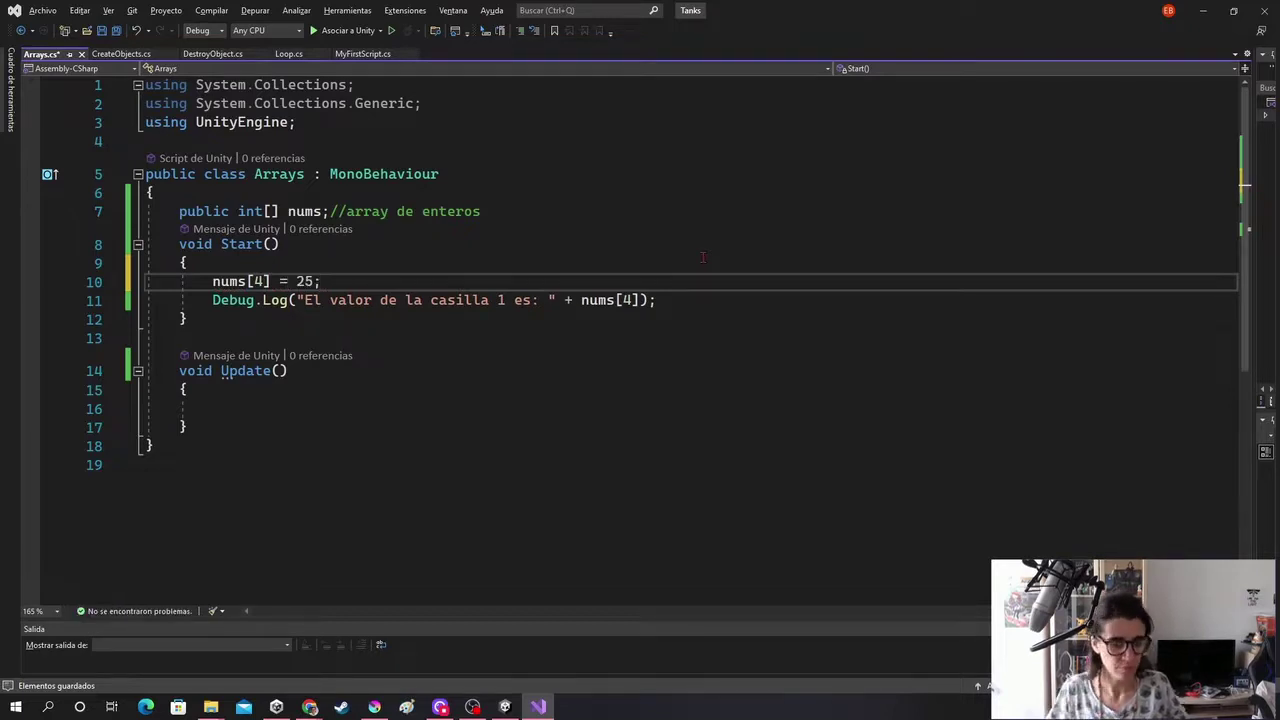
key("ctrl+s")
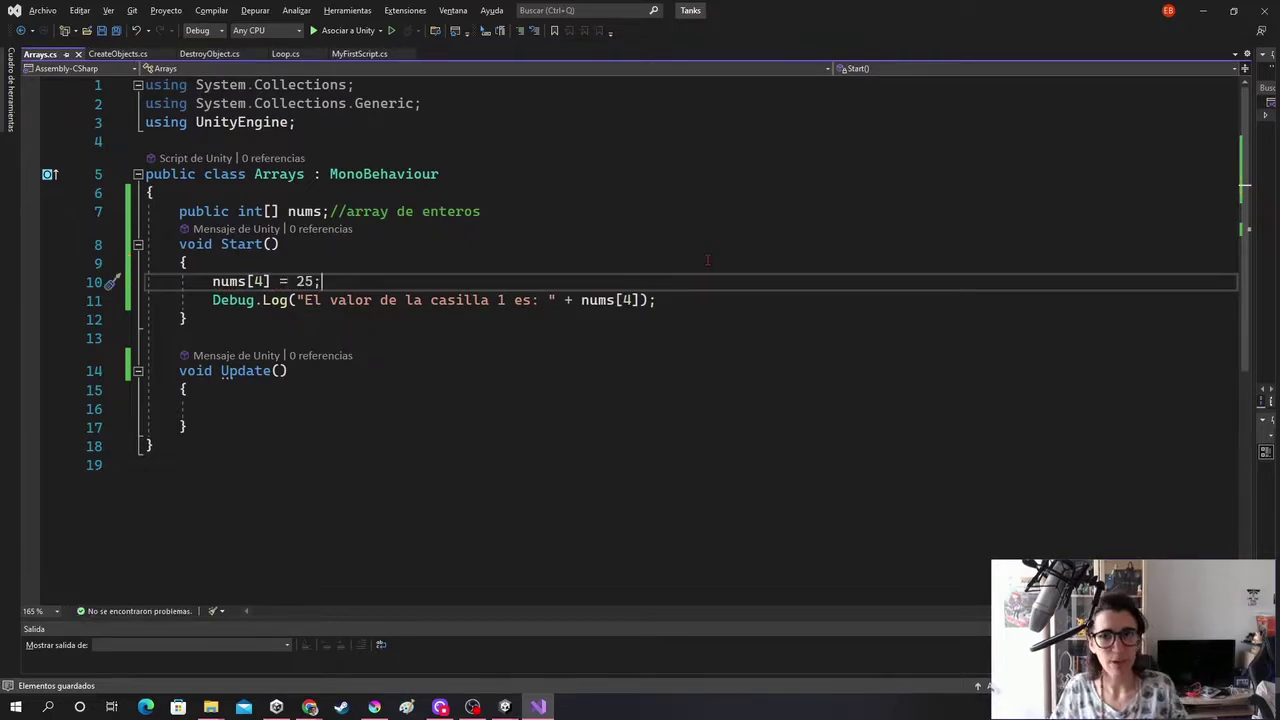
Relabel the log message from 'casilla 1' to 'casilla 4' and save Arrays.cs
left_click(507, 300)
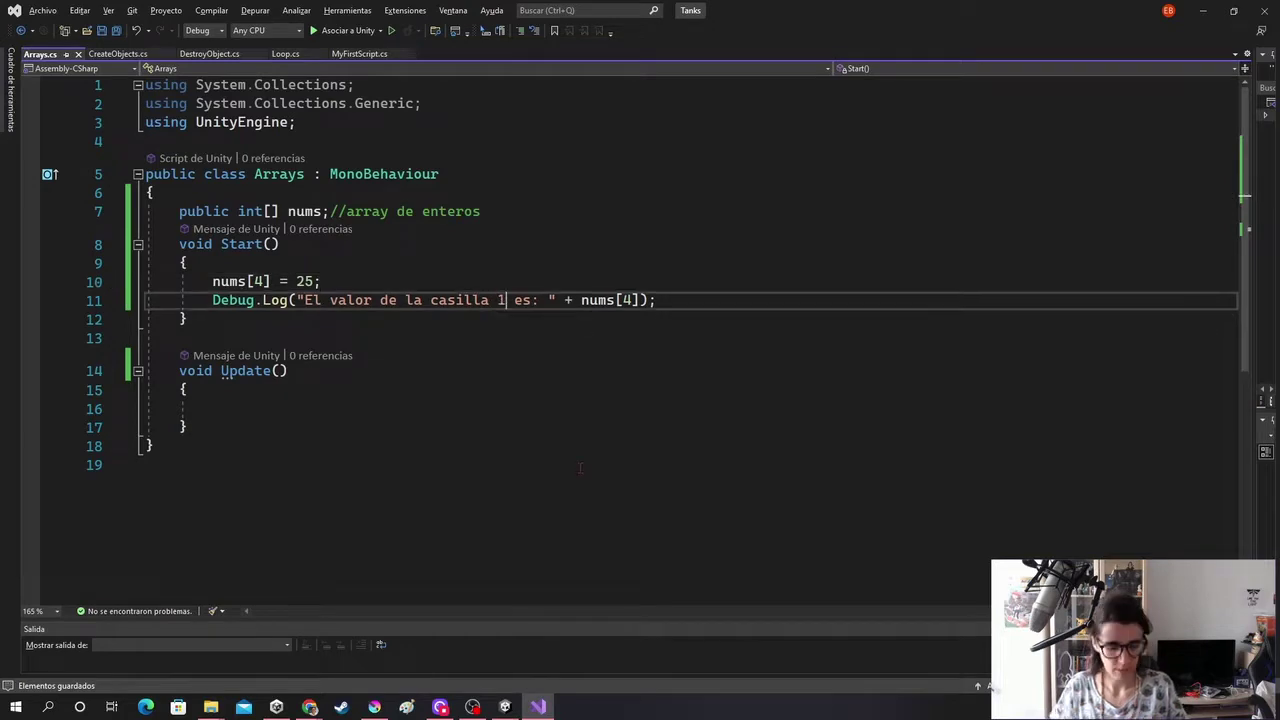
key("BackSpace")
type("4")
key("ctrl+s")
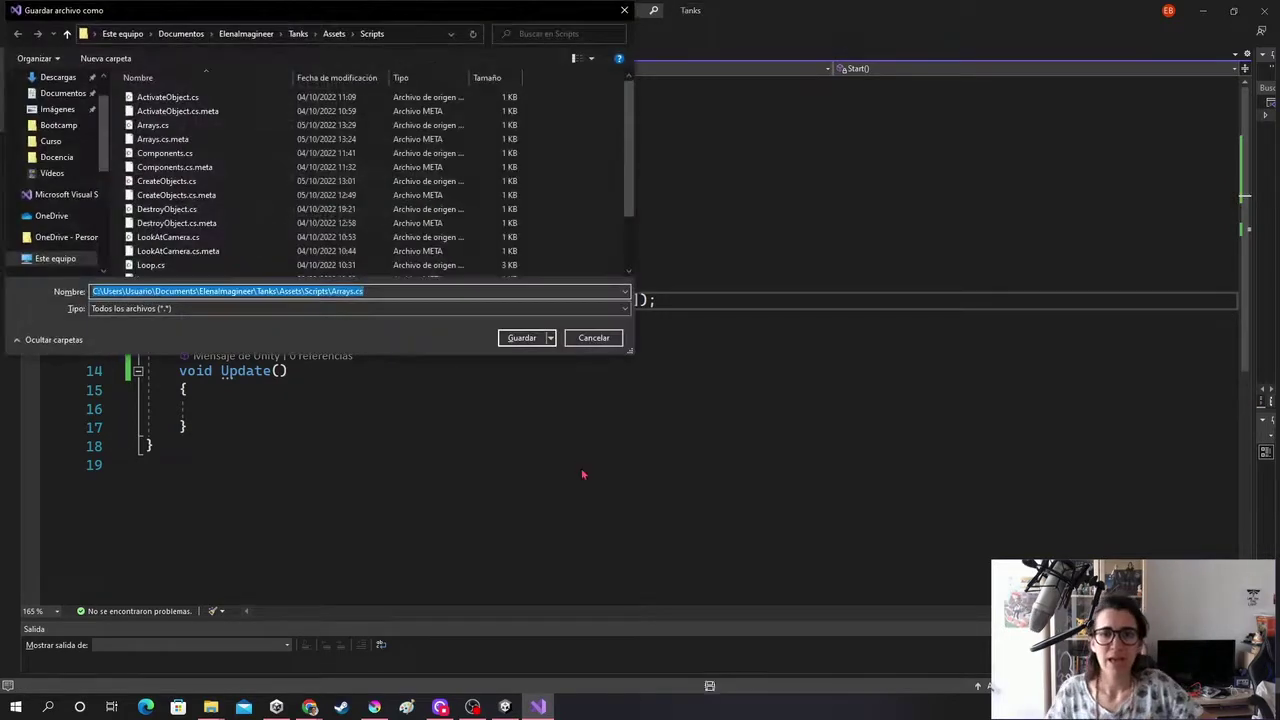
key("Return")
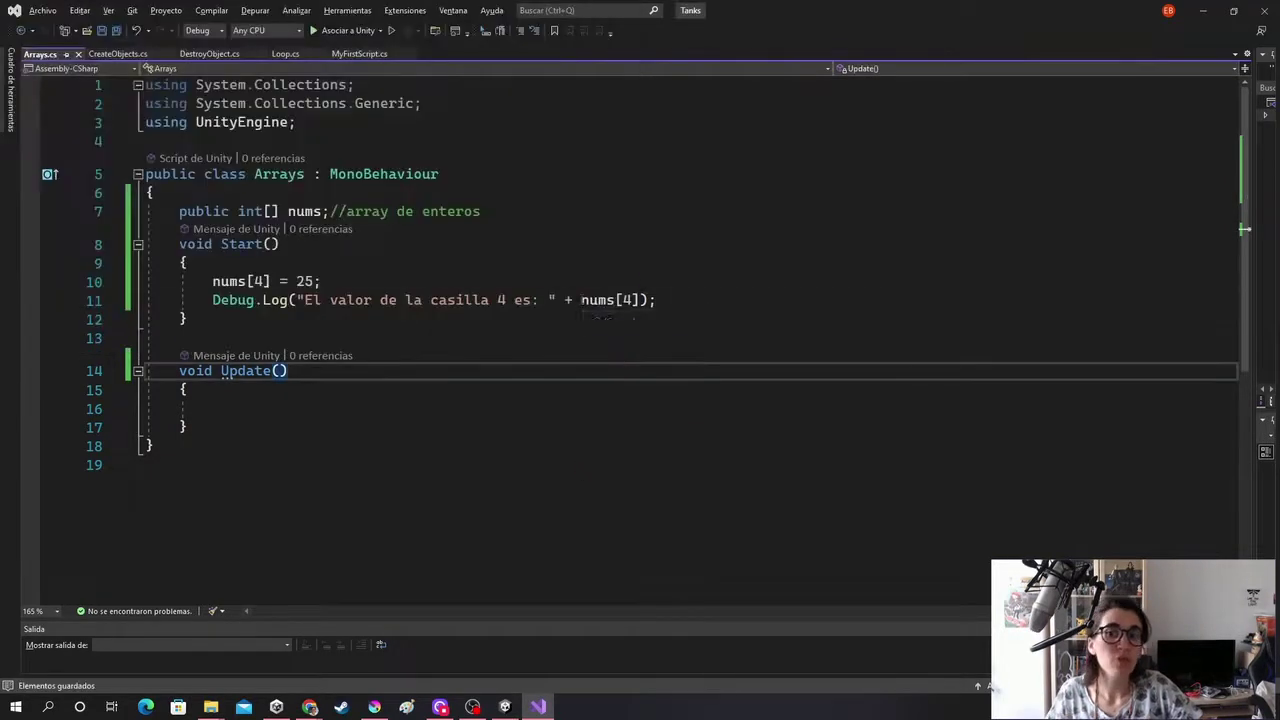
left_click_drag(581, 300, 640, 300)
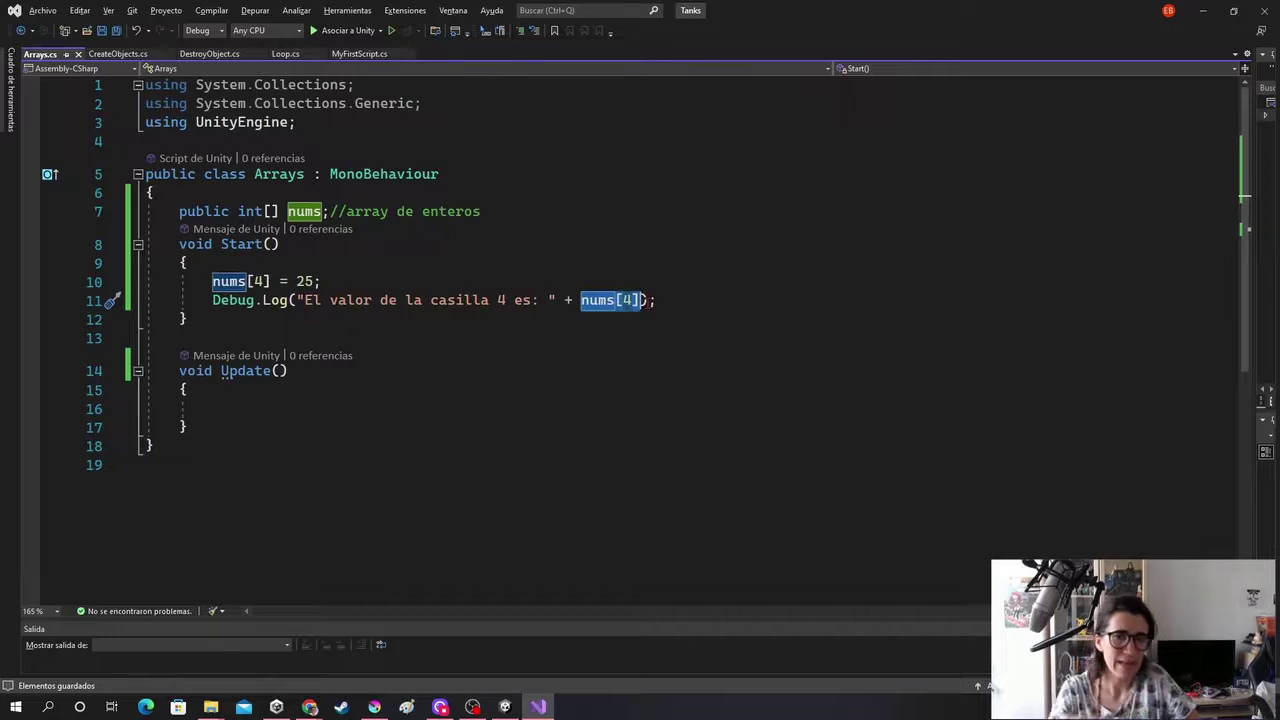
left_click(322, 281)
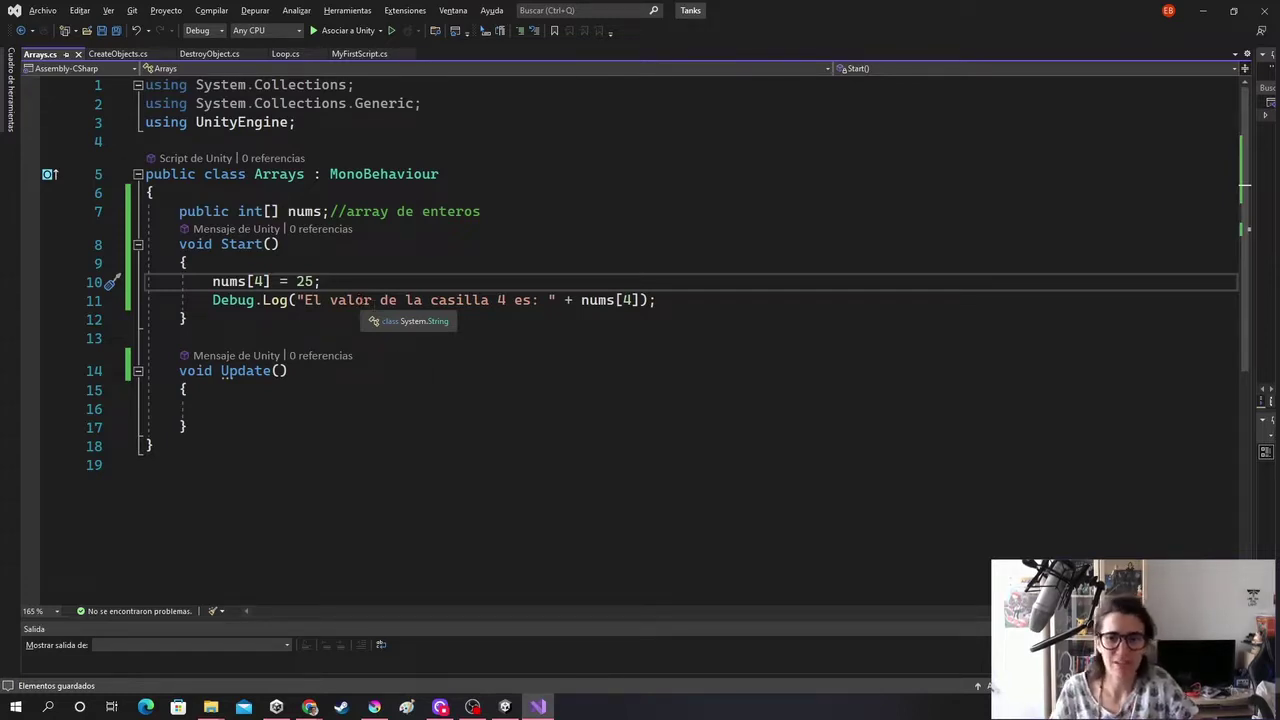
left_click(505, 707)
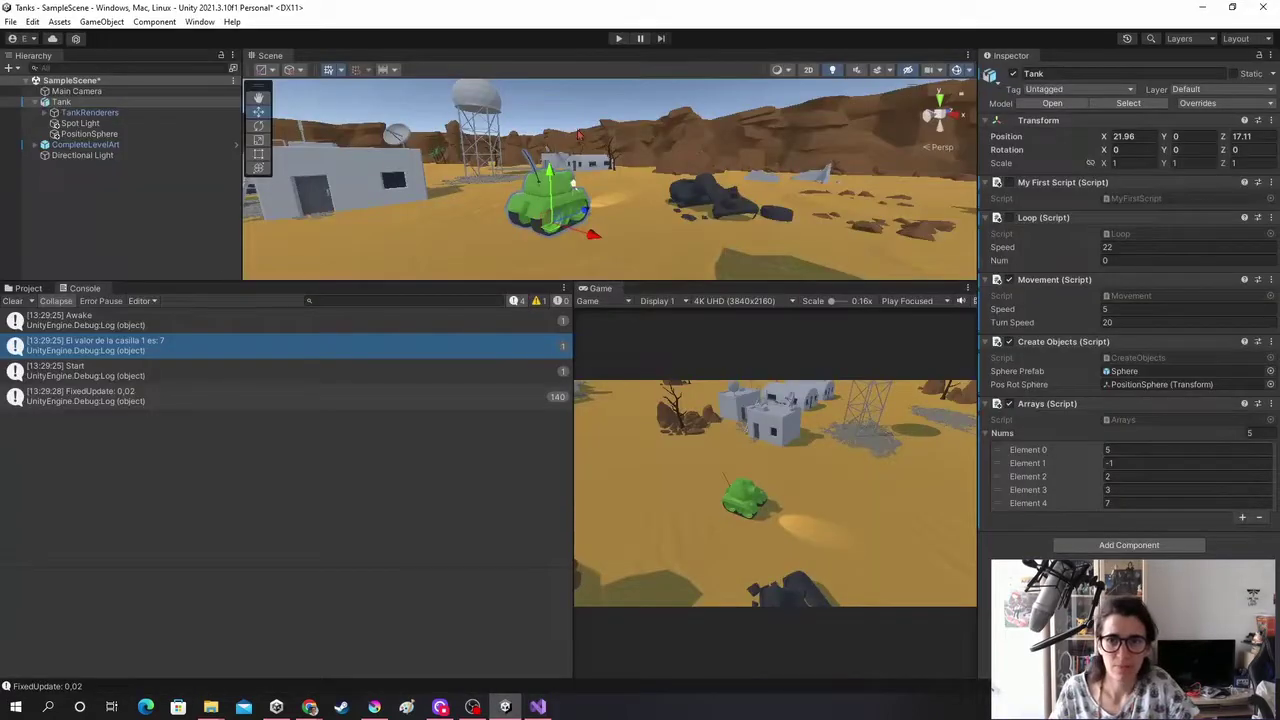
Play the game and confirm the Console logs 25 for casilla 4, then stop
left_click(620, 38)
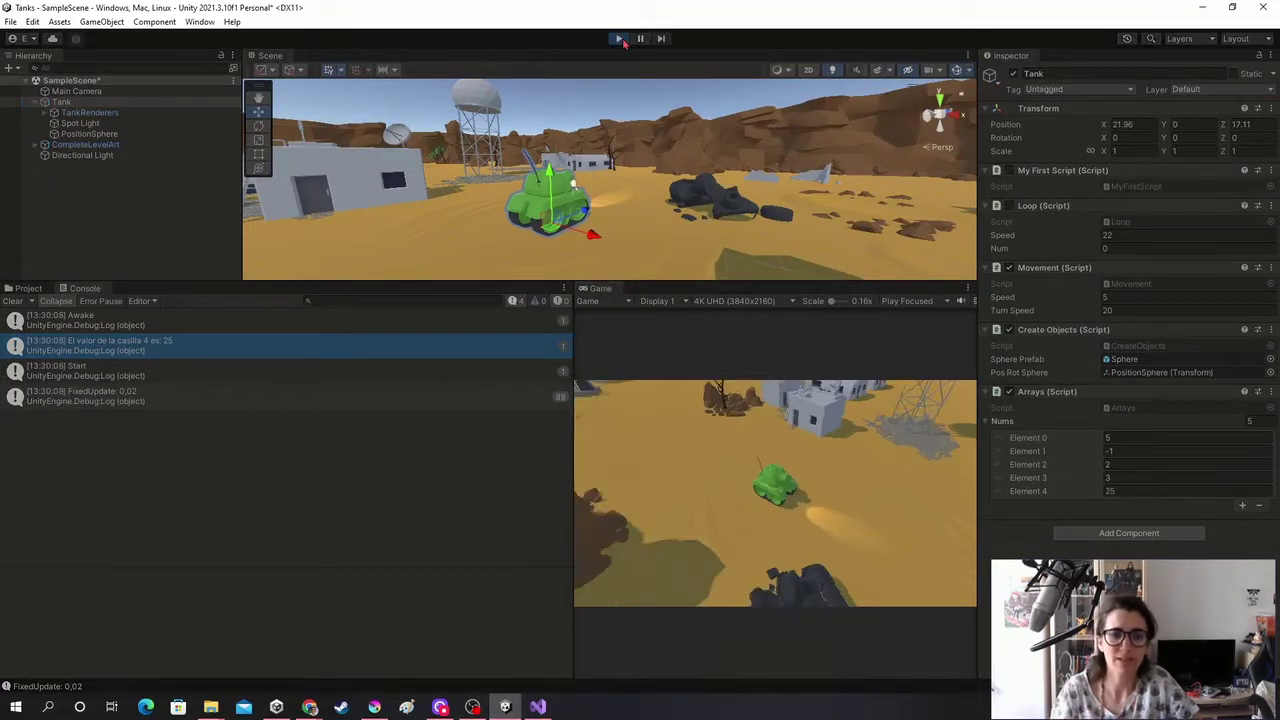
left_click(620, 38)
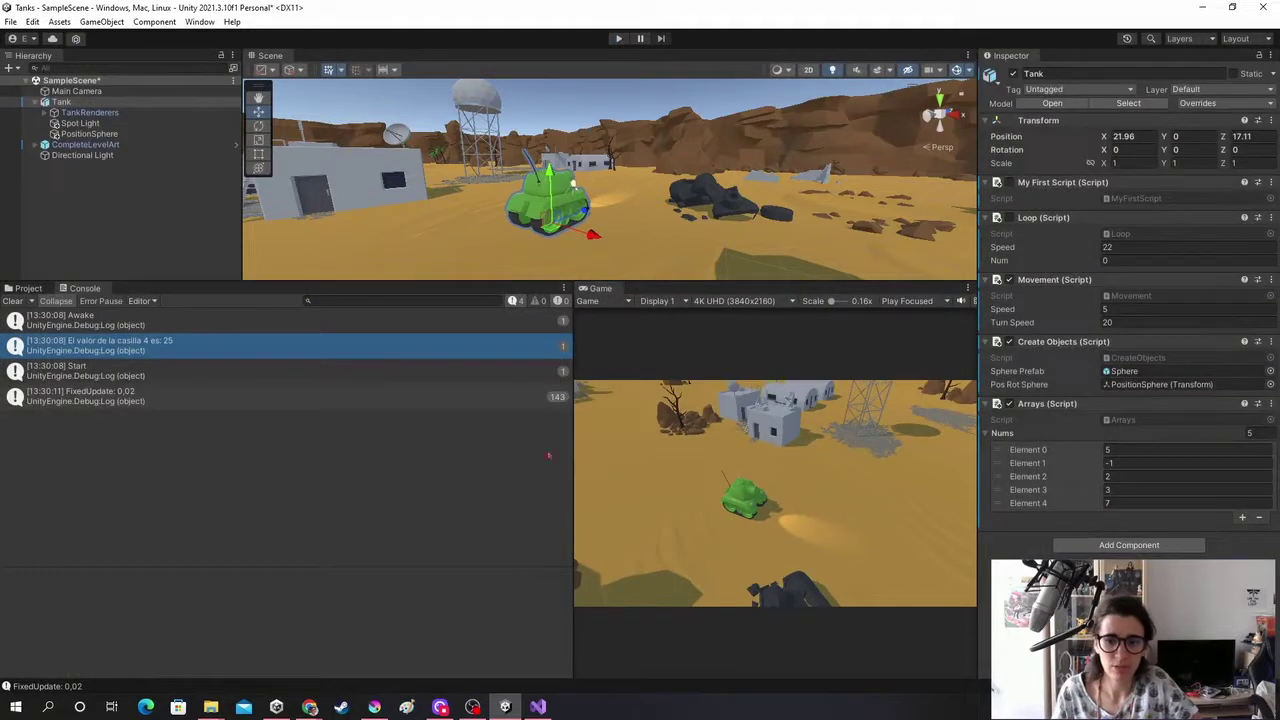
left_click(538, 707)
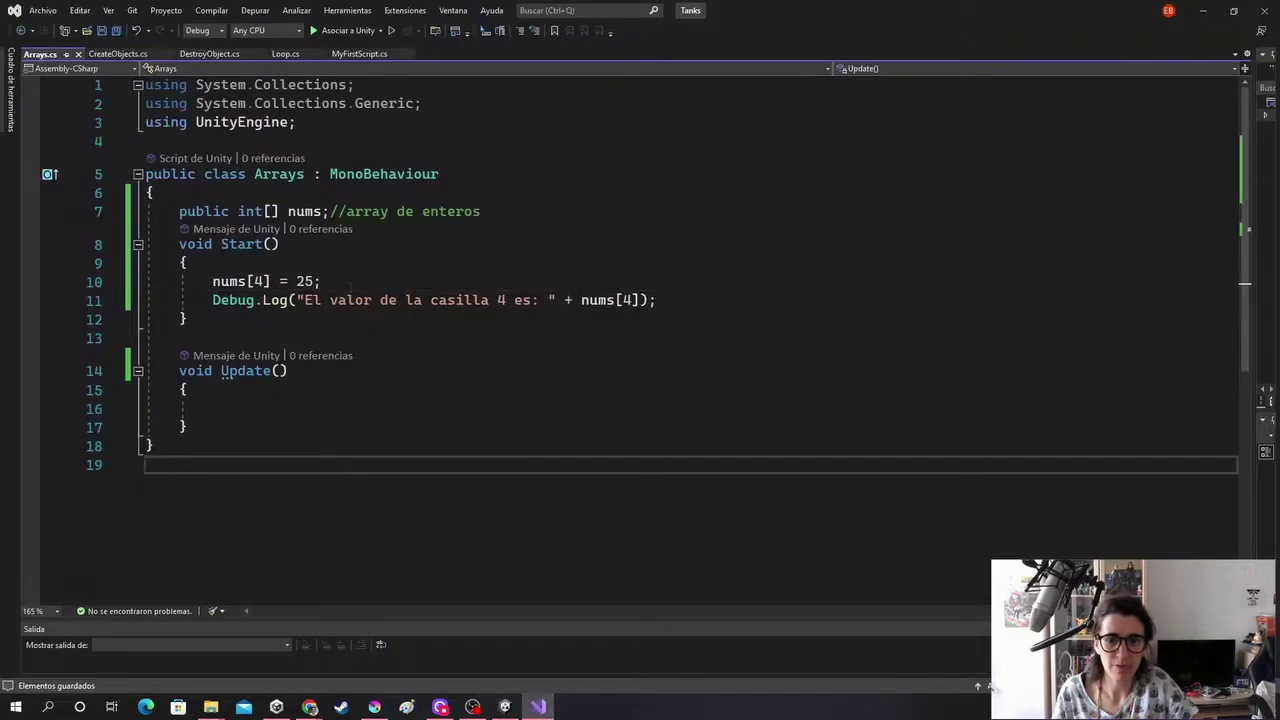
left_click(350, 285)
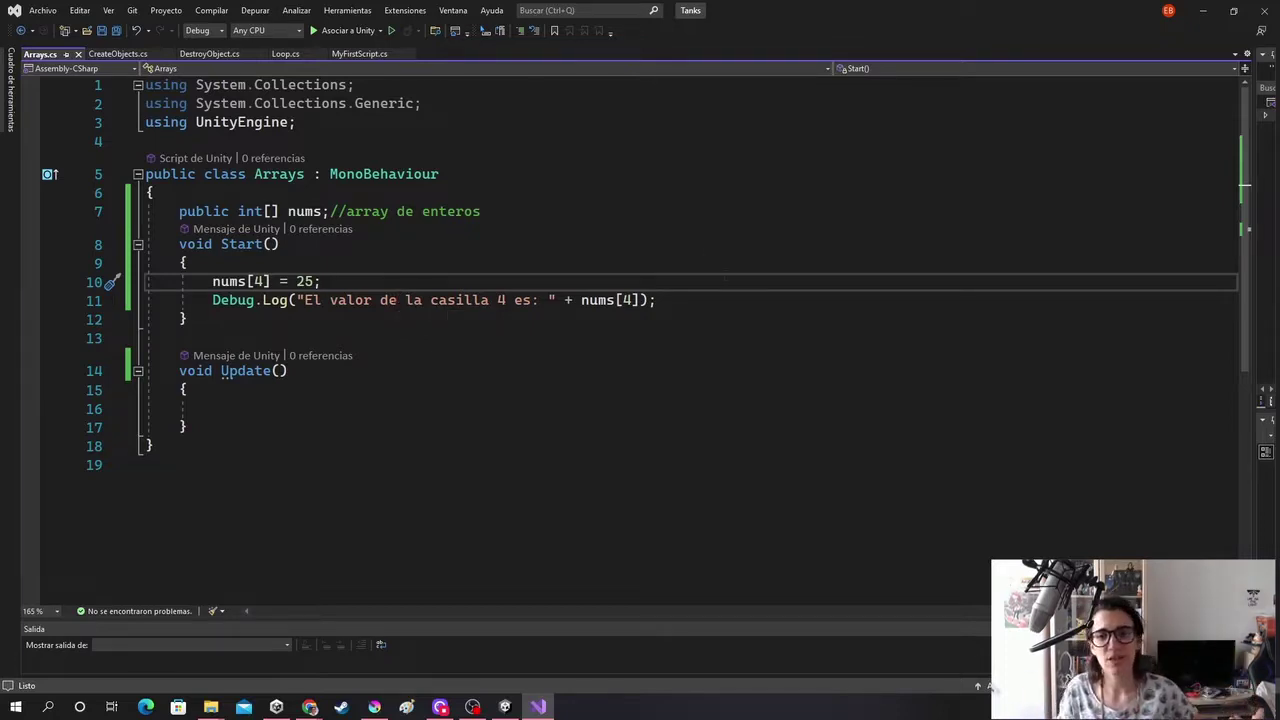
left_click(703, 299)
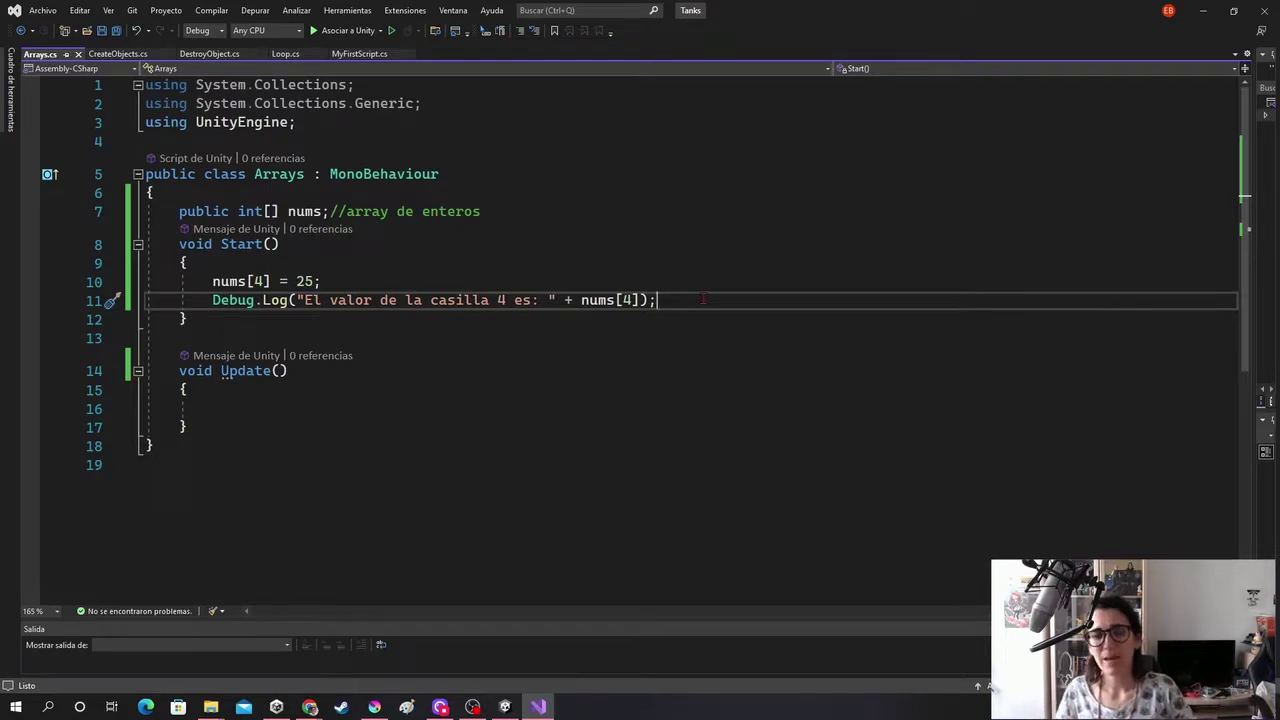
Type the loop header for(int i=0; i < nums.Length;) on a new line after the log
key("Return")
key("Return")
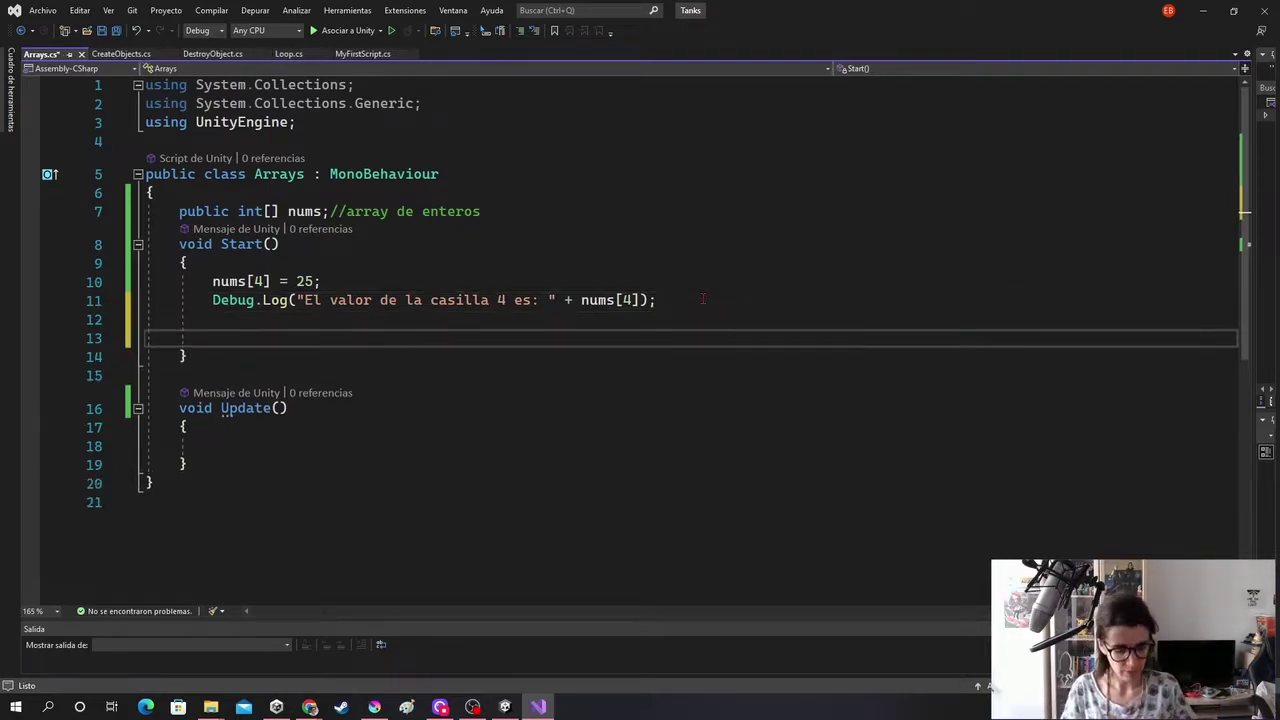
type("for(")
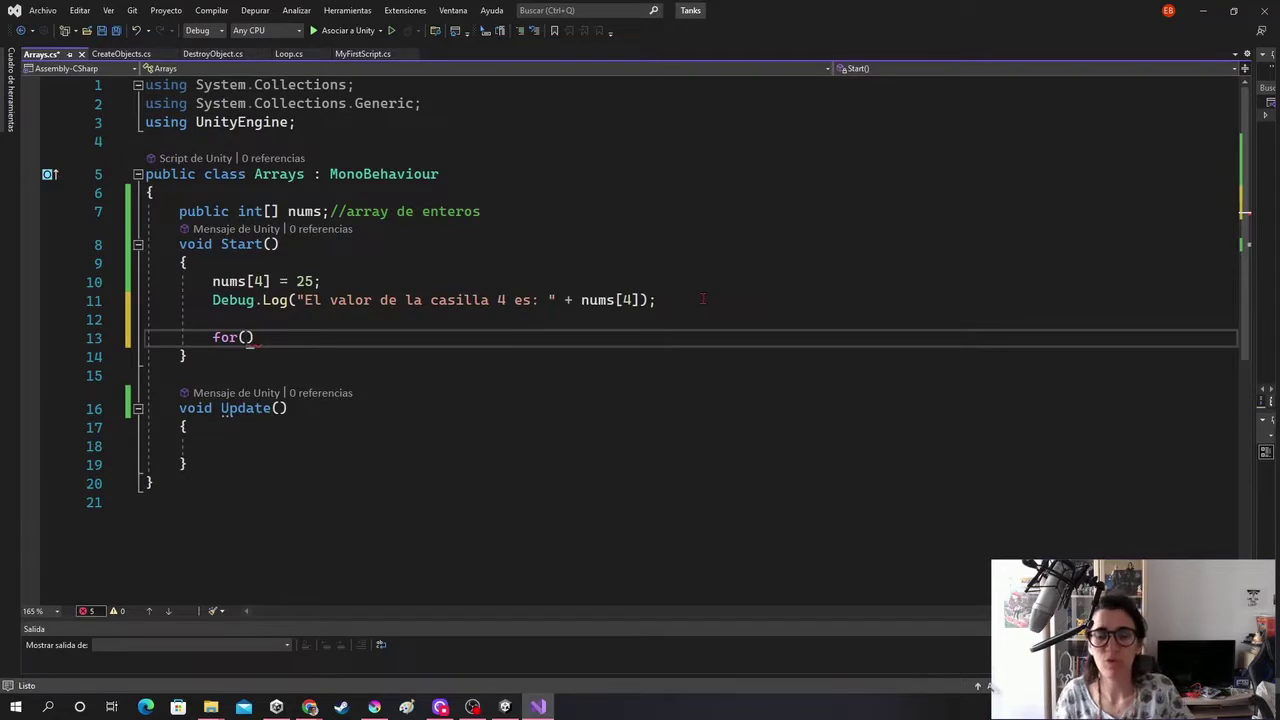
type("int i")
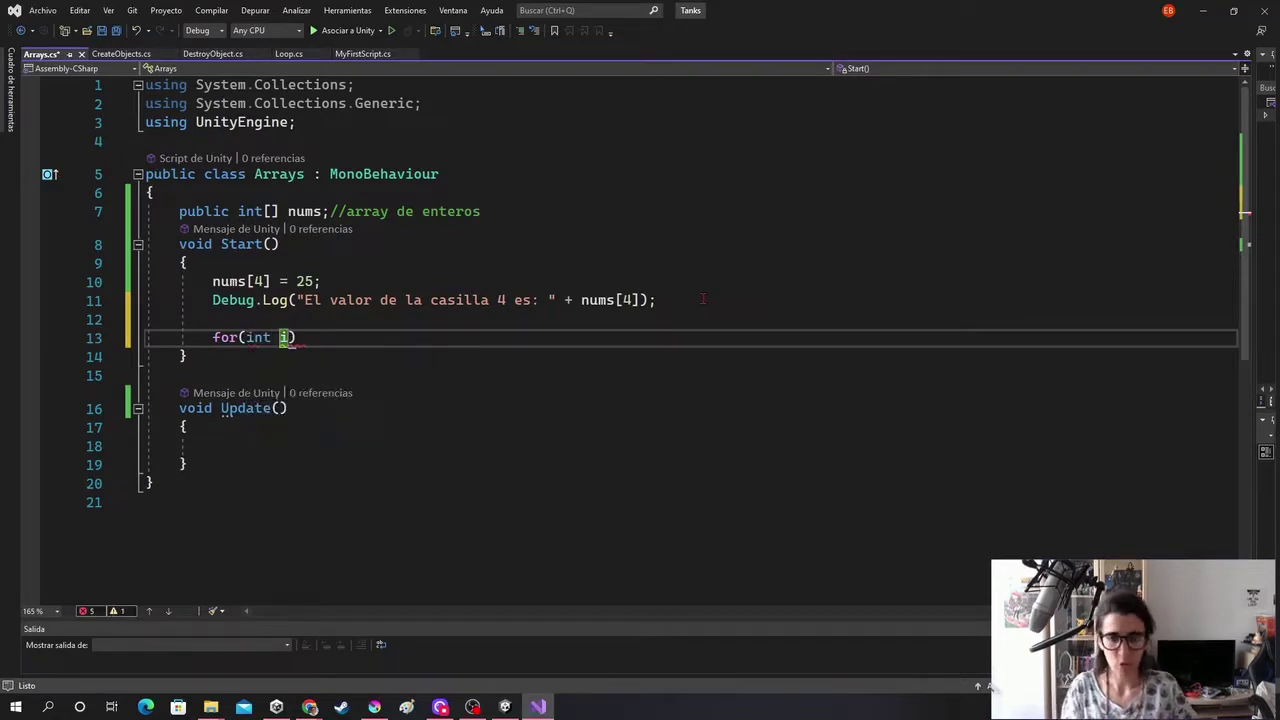
type("=0;")
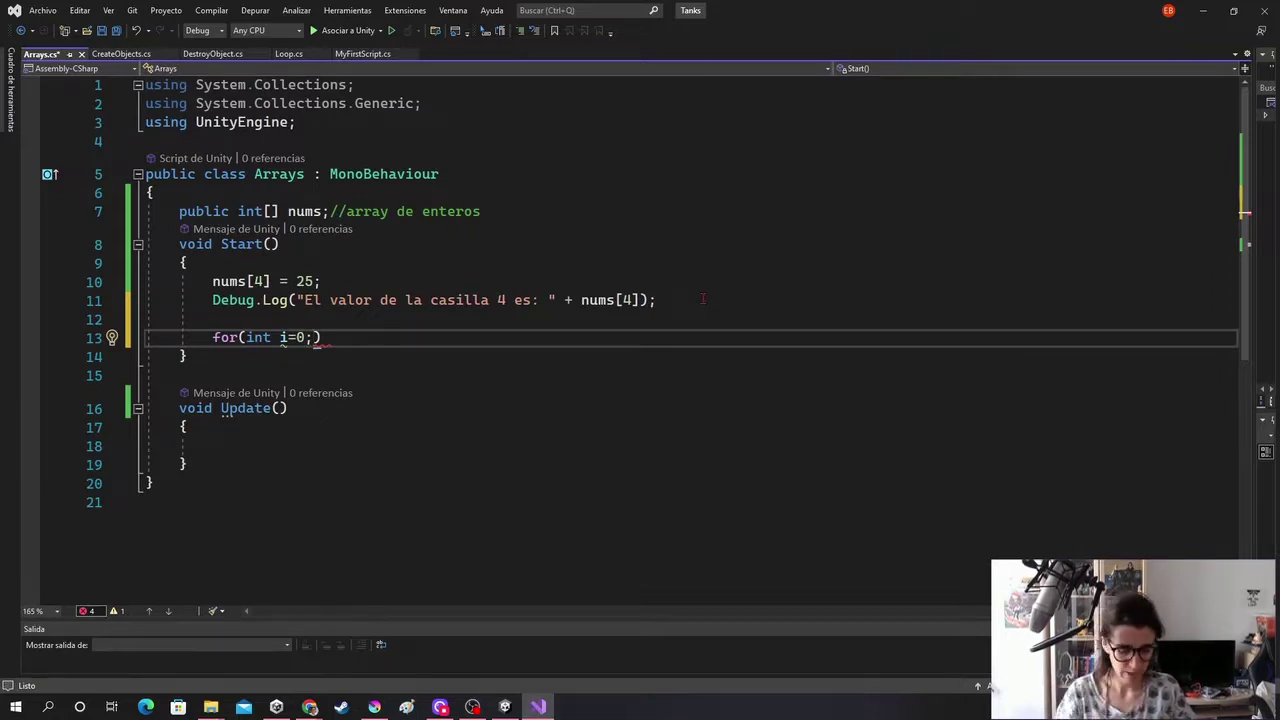
type("i <")
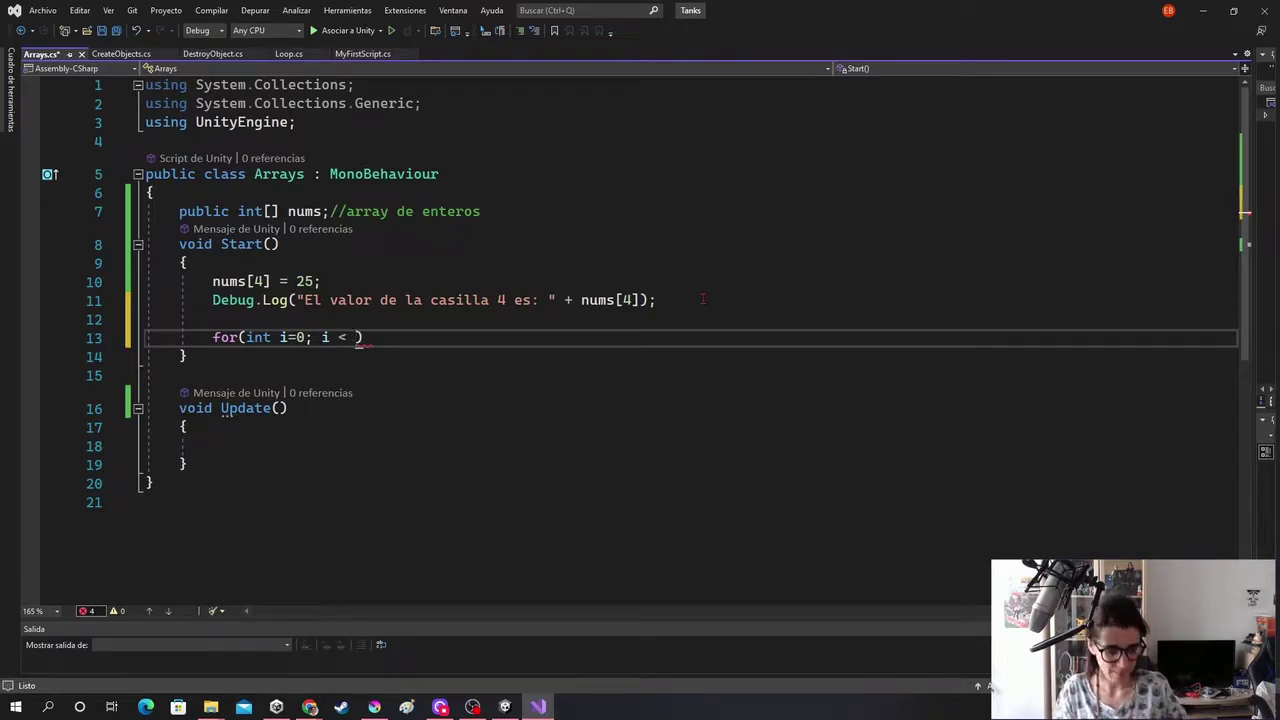
type("nums")
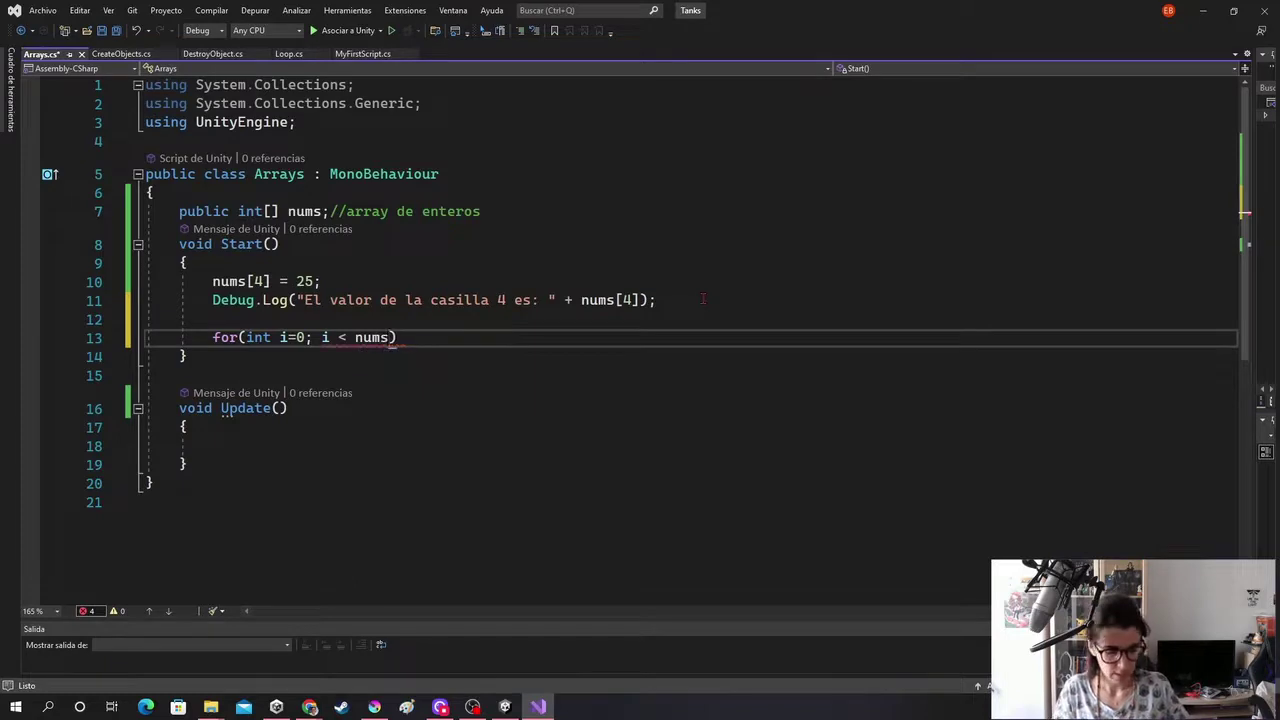
type(".le")
key("Tab")
type("; ")
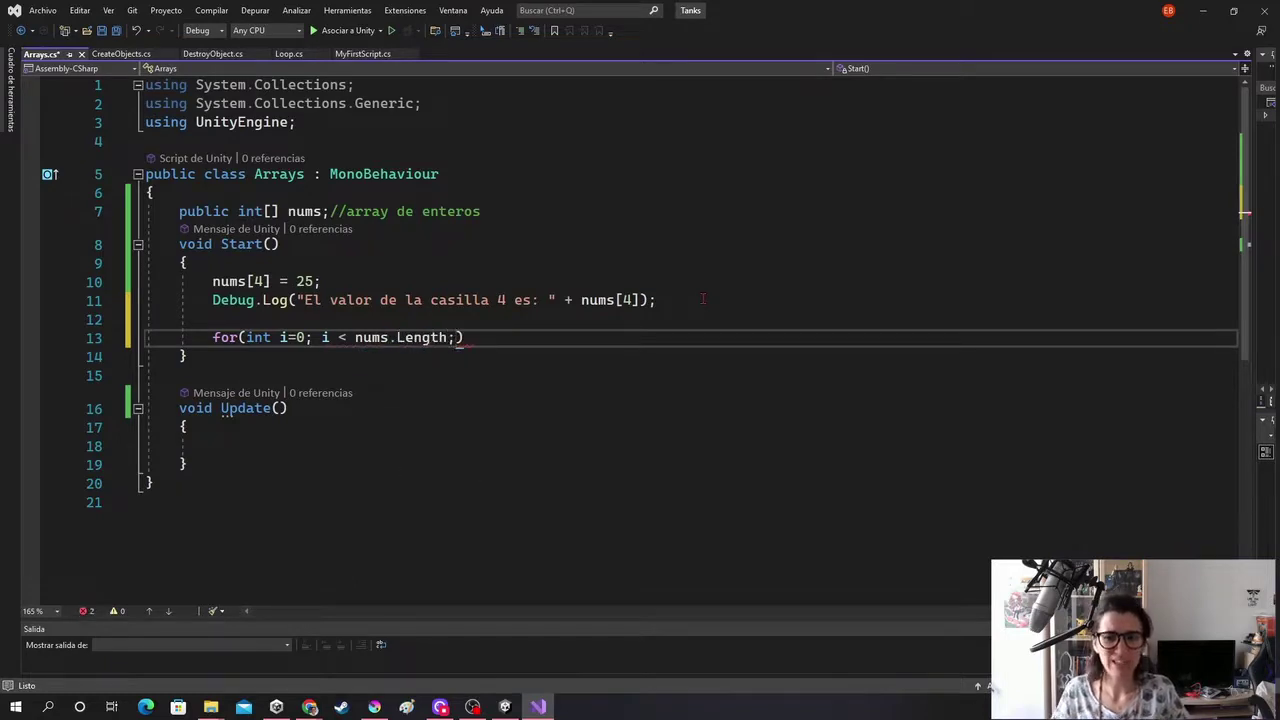
type("i")
key("BackSpace")
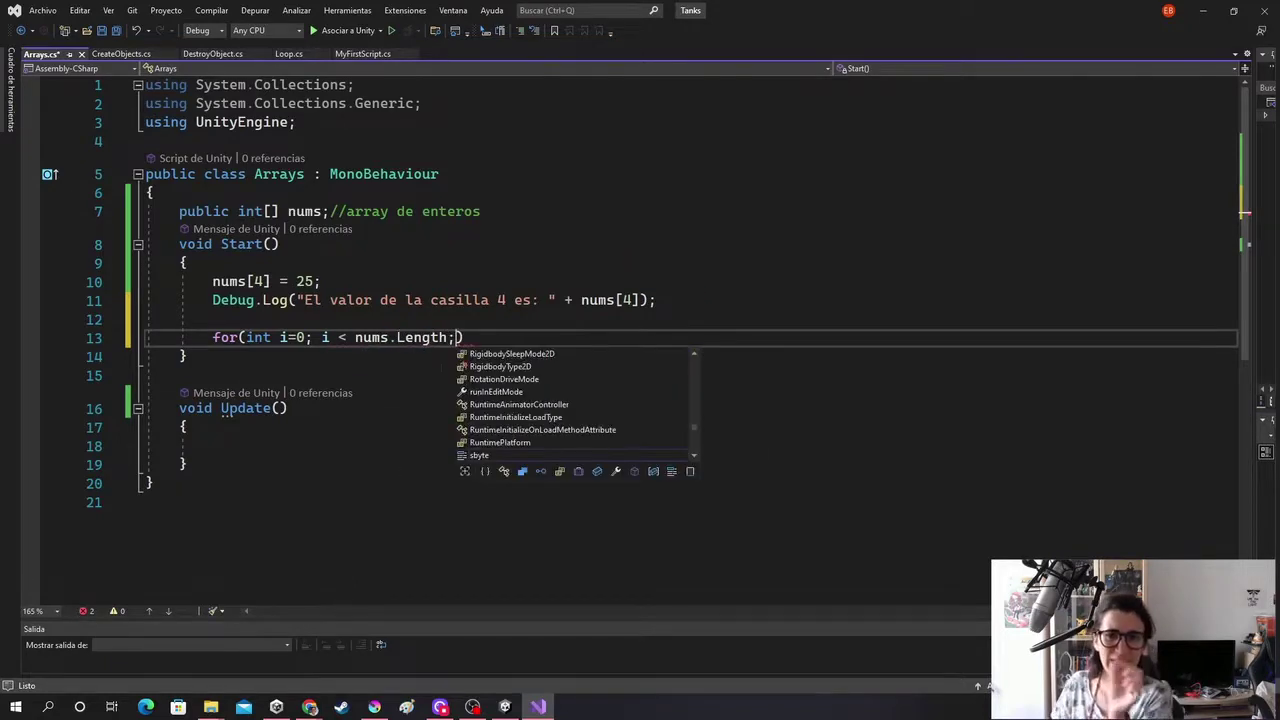
left_click(378, 375)
double_click(423, 338)
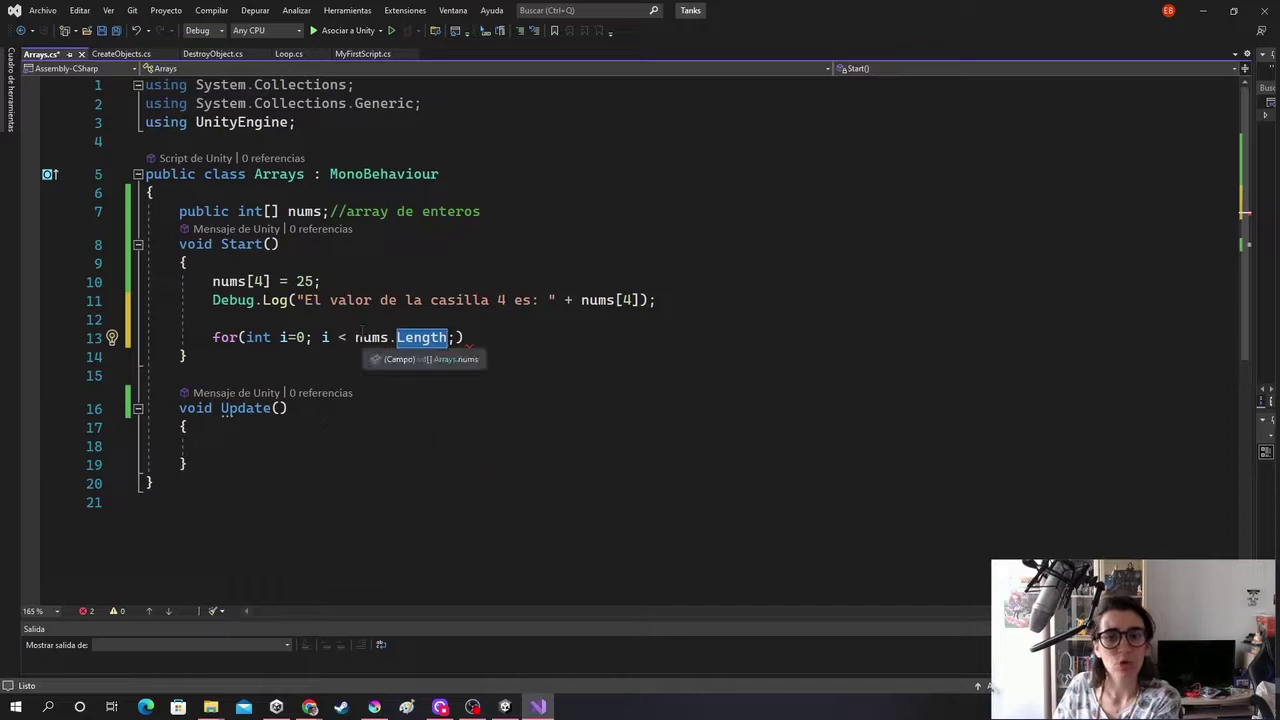
double_click(370, 338)
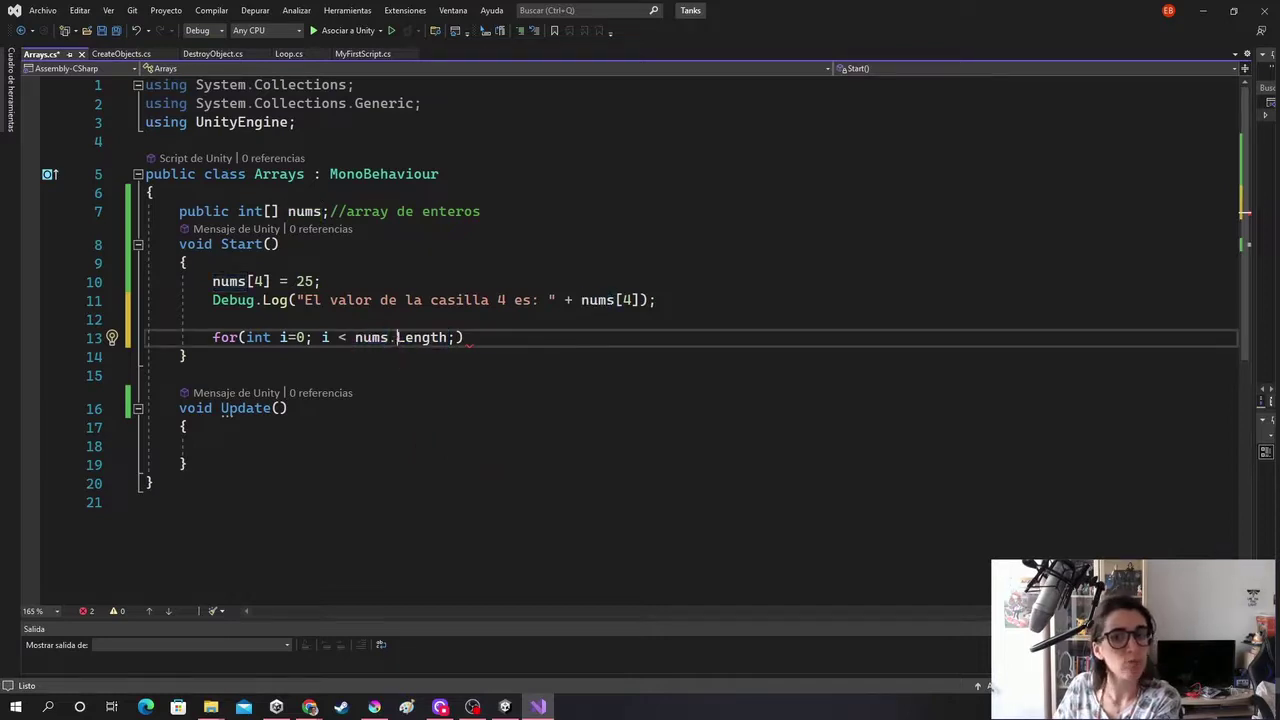
left_click_drag(355, 339, 395, 340)
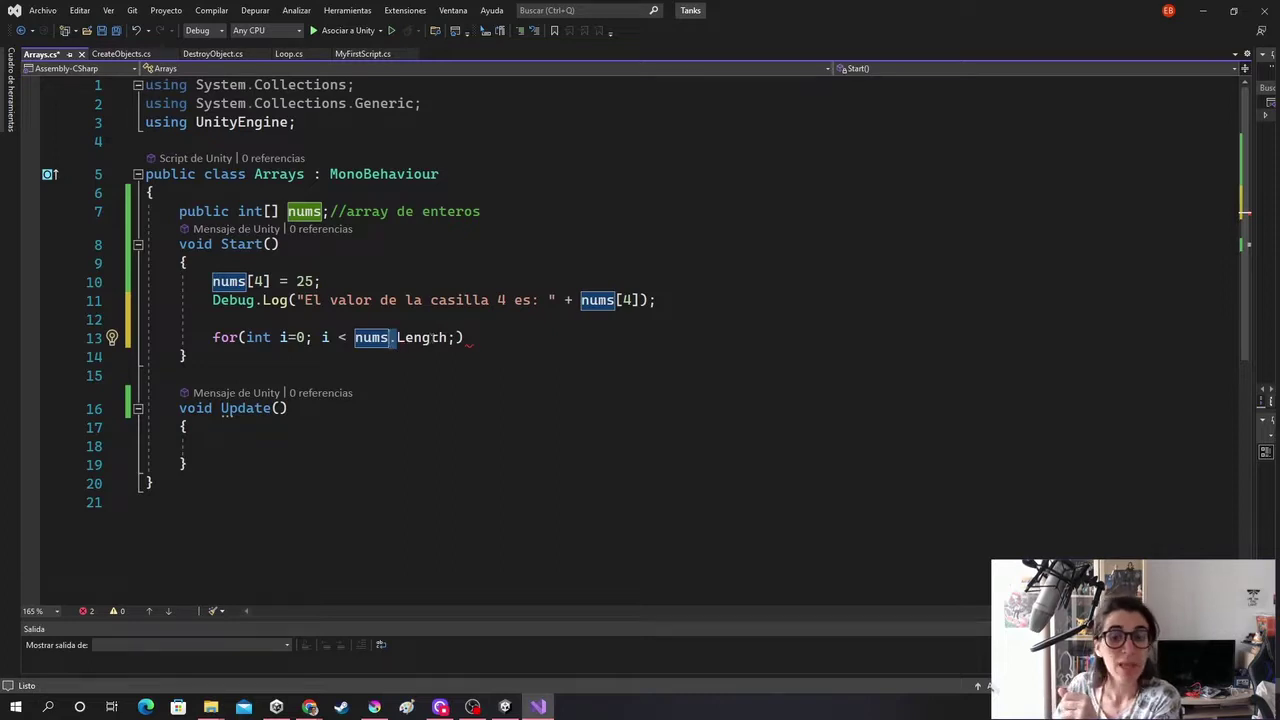
left_click(432, 339)
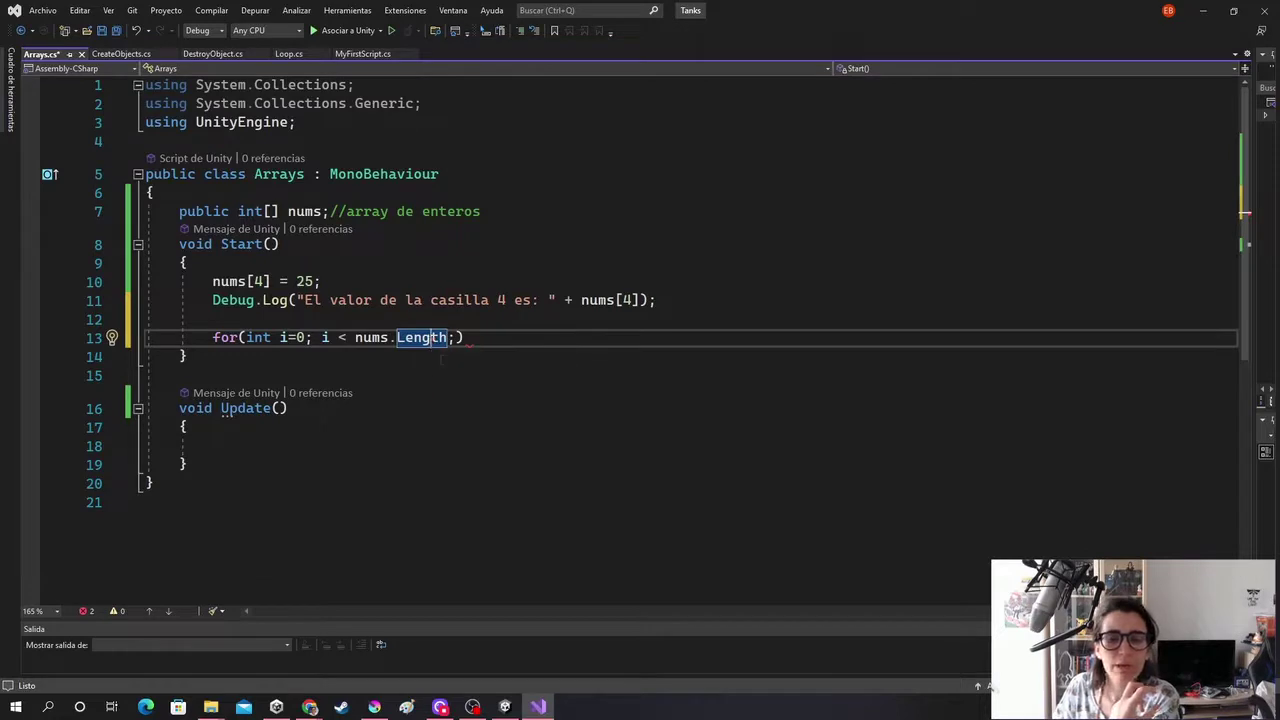
double_click(436, 345)
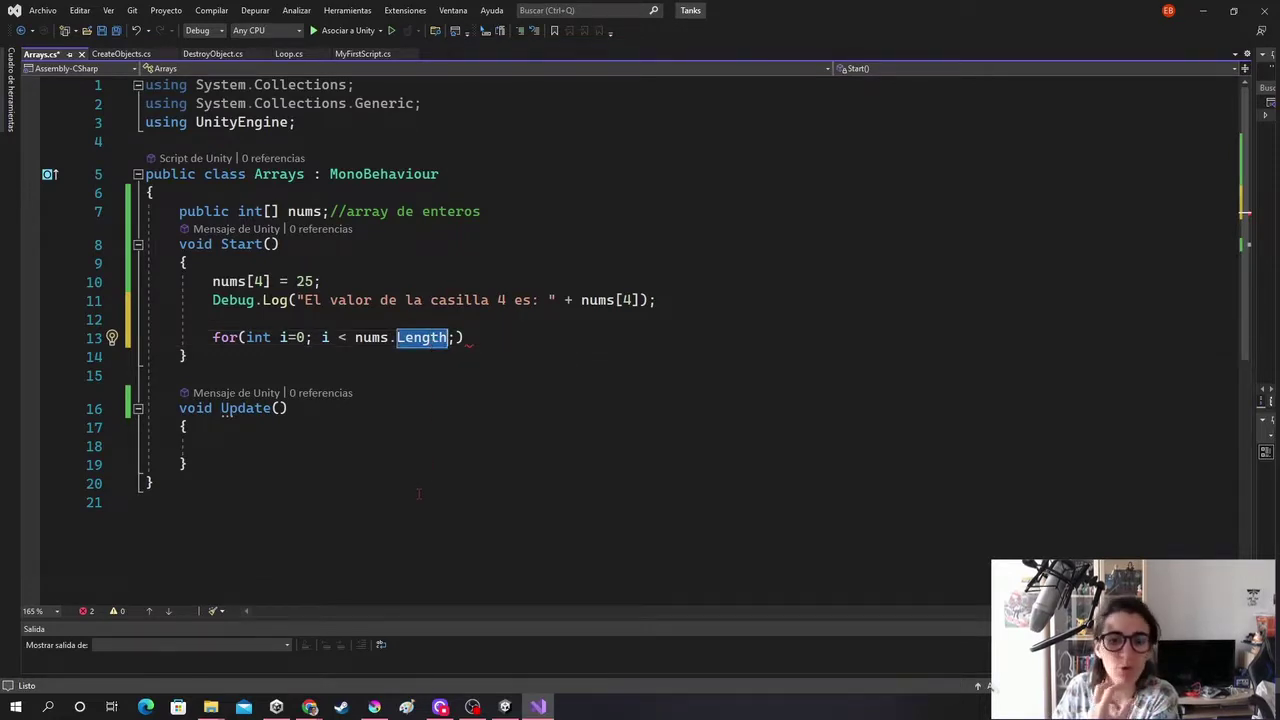
left_click(374, 707)
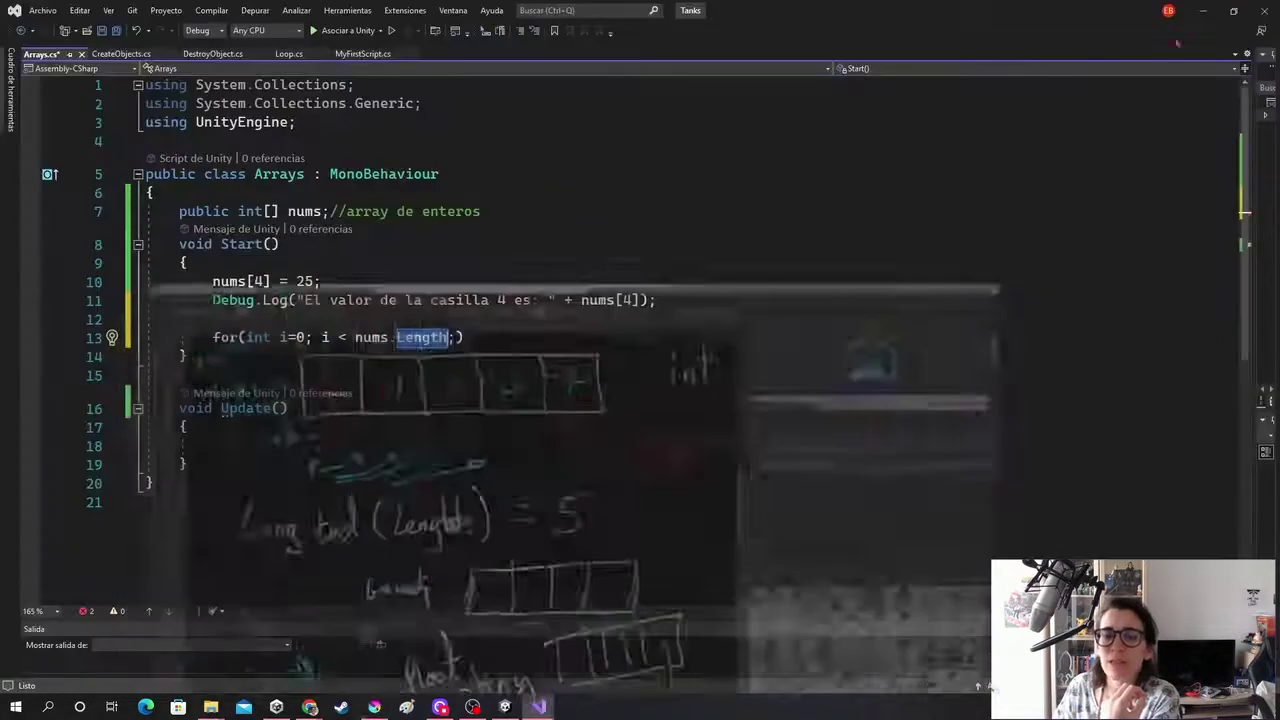
left_click(1202, 7)
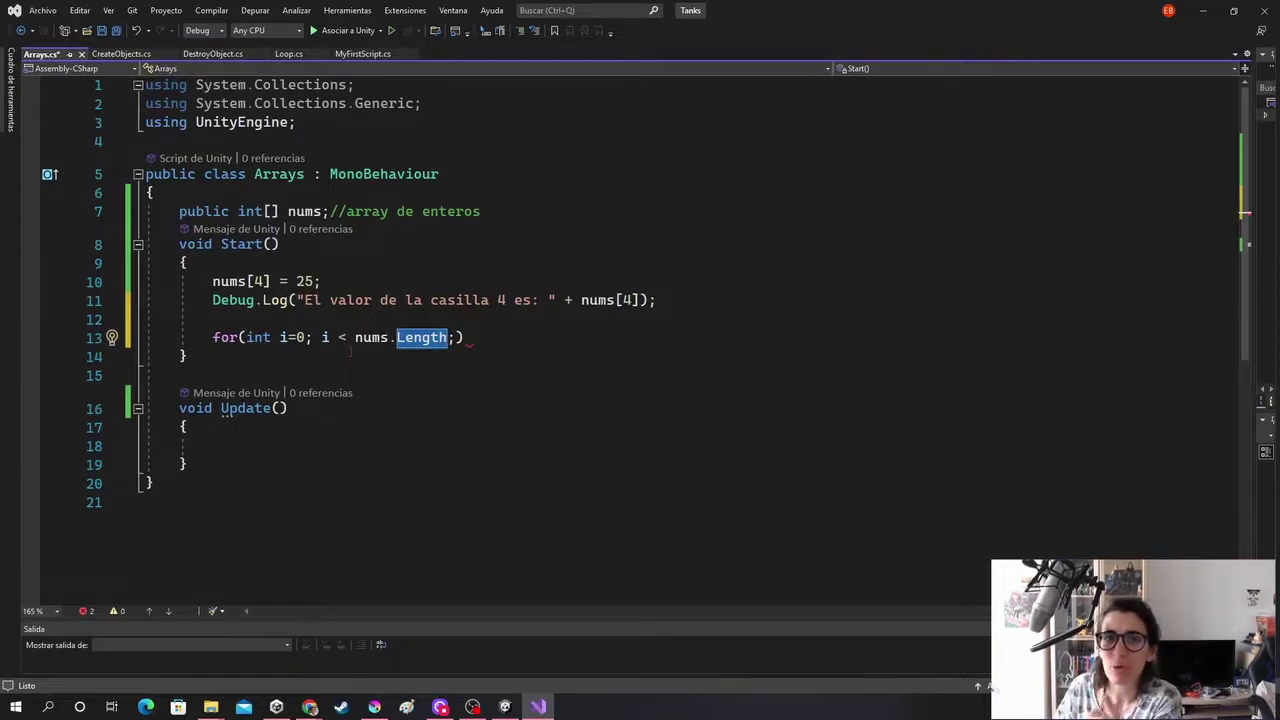
mouse_move(386, 338)
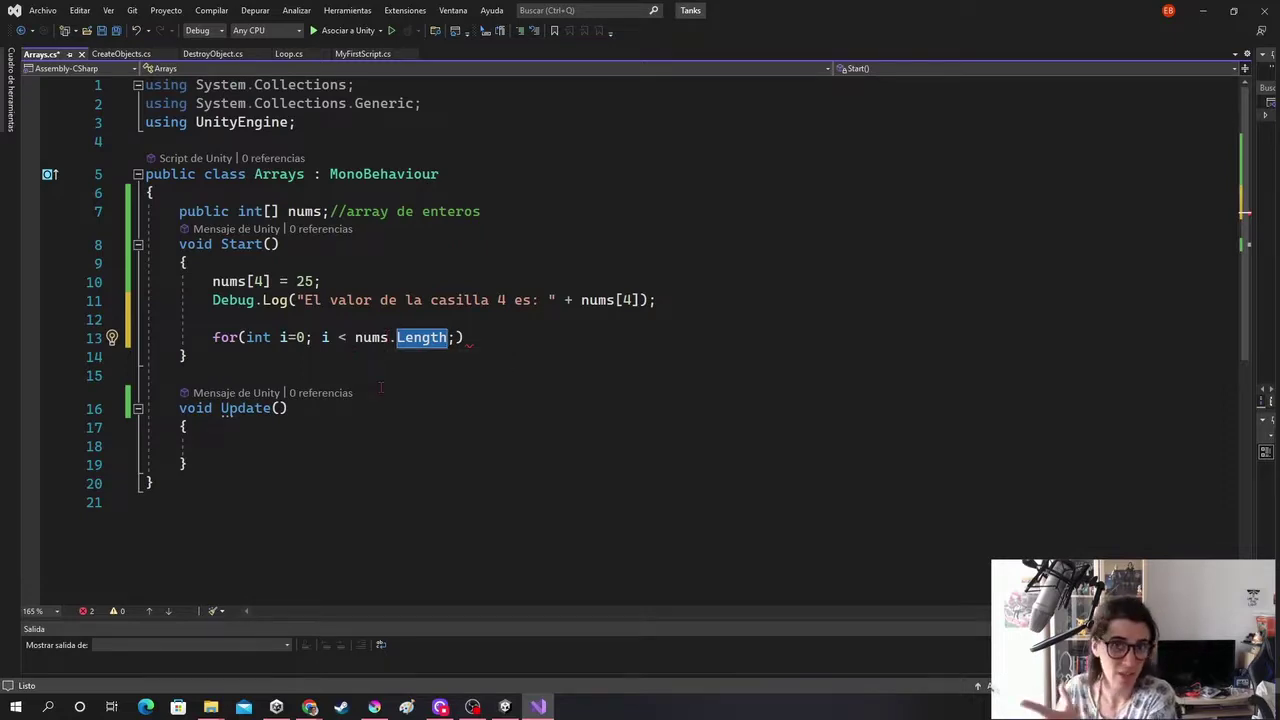
mouse_move(331, 338)
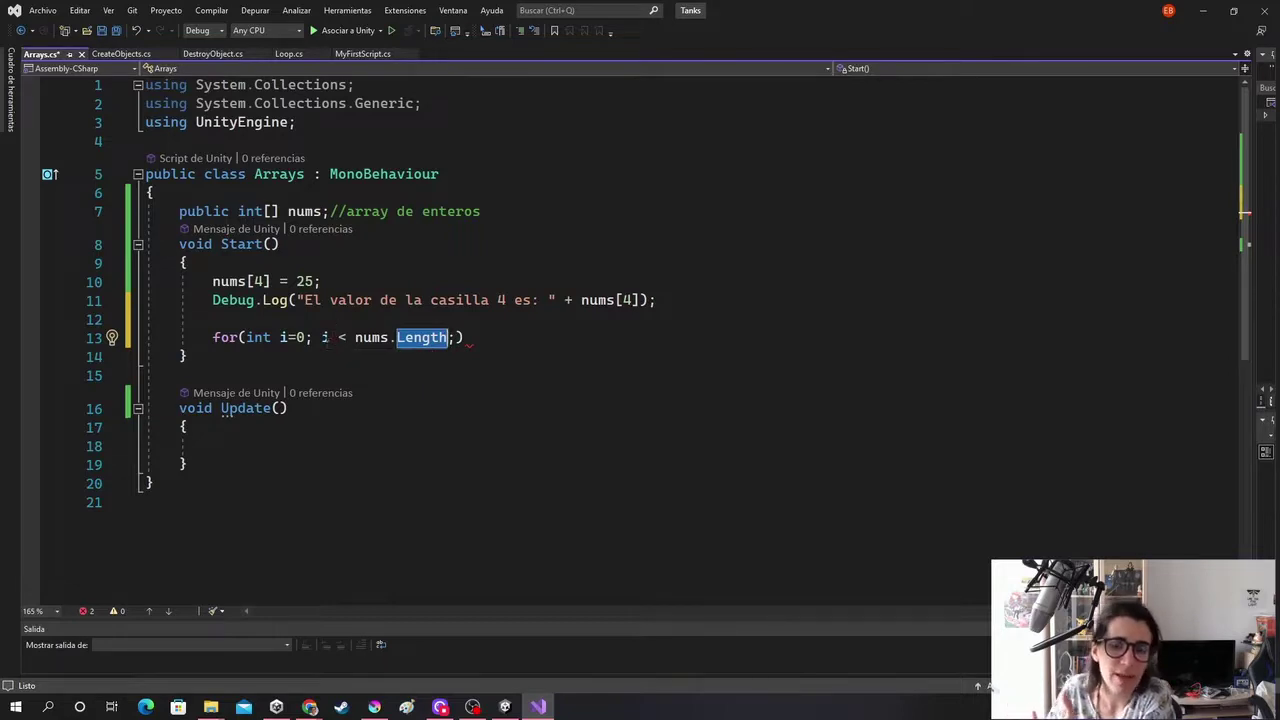
left_click_drag(321, 338, 447, 338)
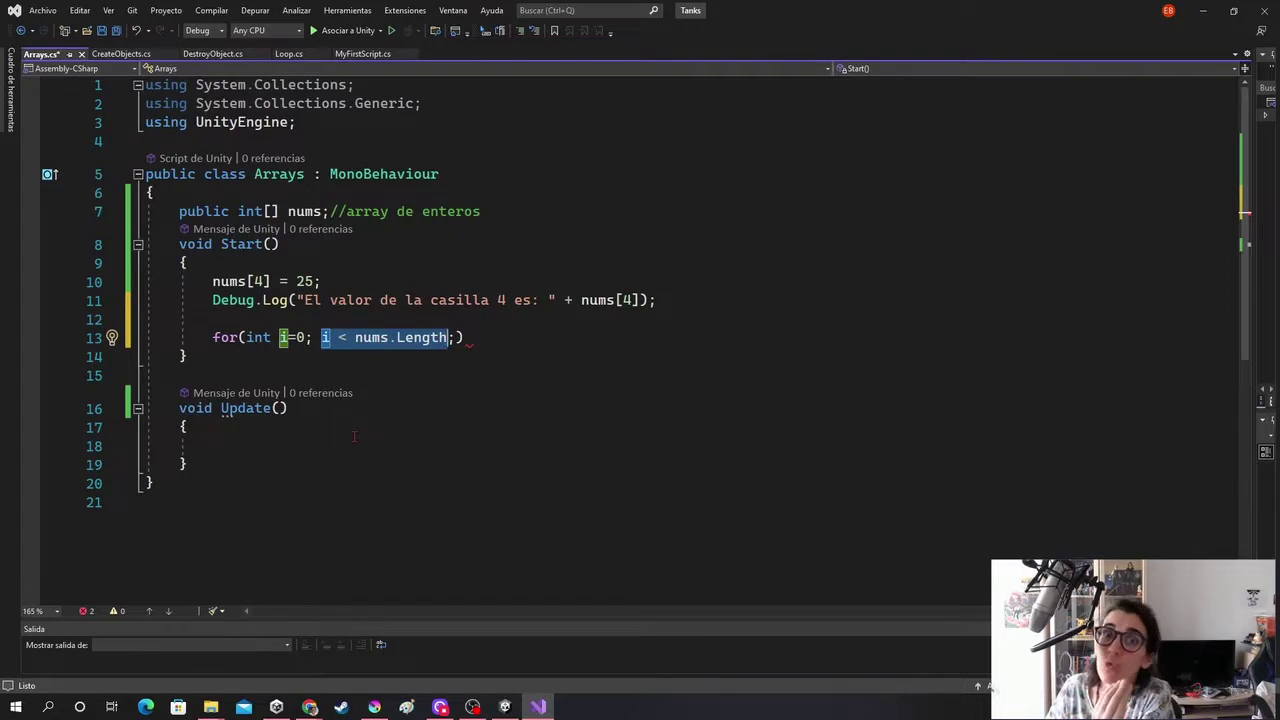
key("Right")
key("Right")
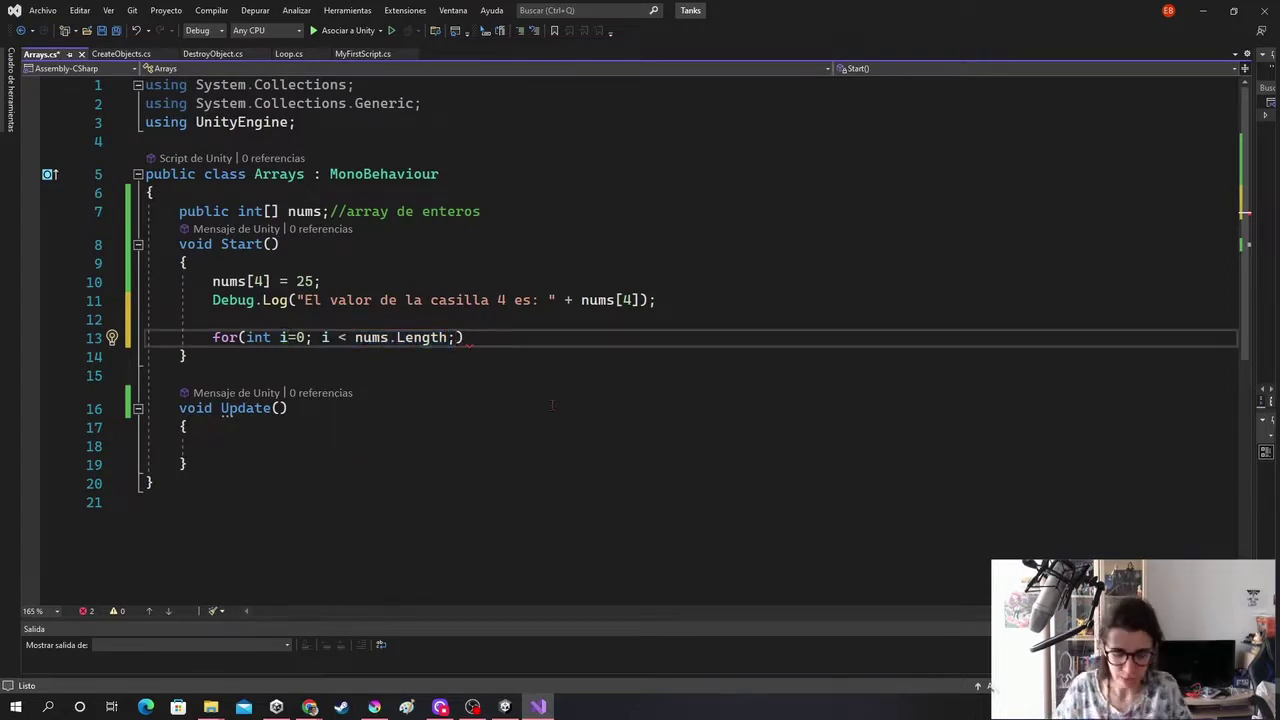
Complete the header with i++) and add an empty braced loop body beneath it
type("i")
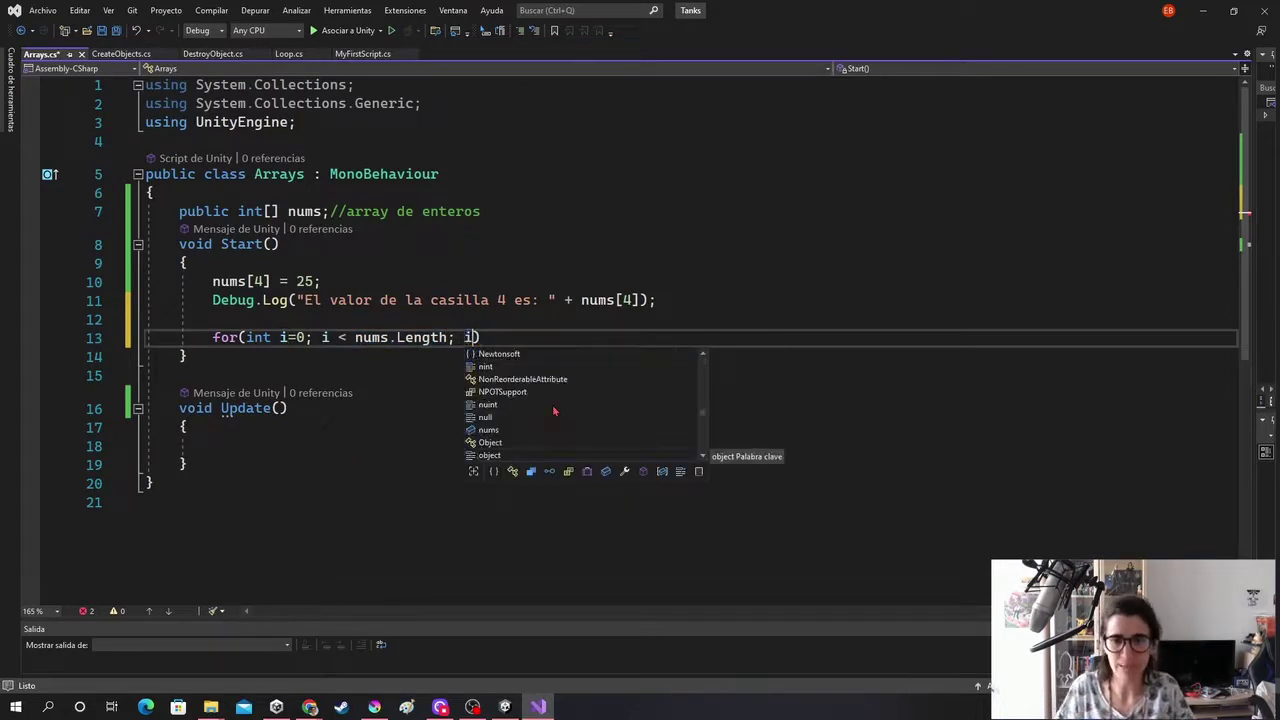
type("++)")
key("Return")
type("{")
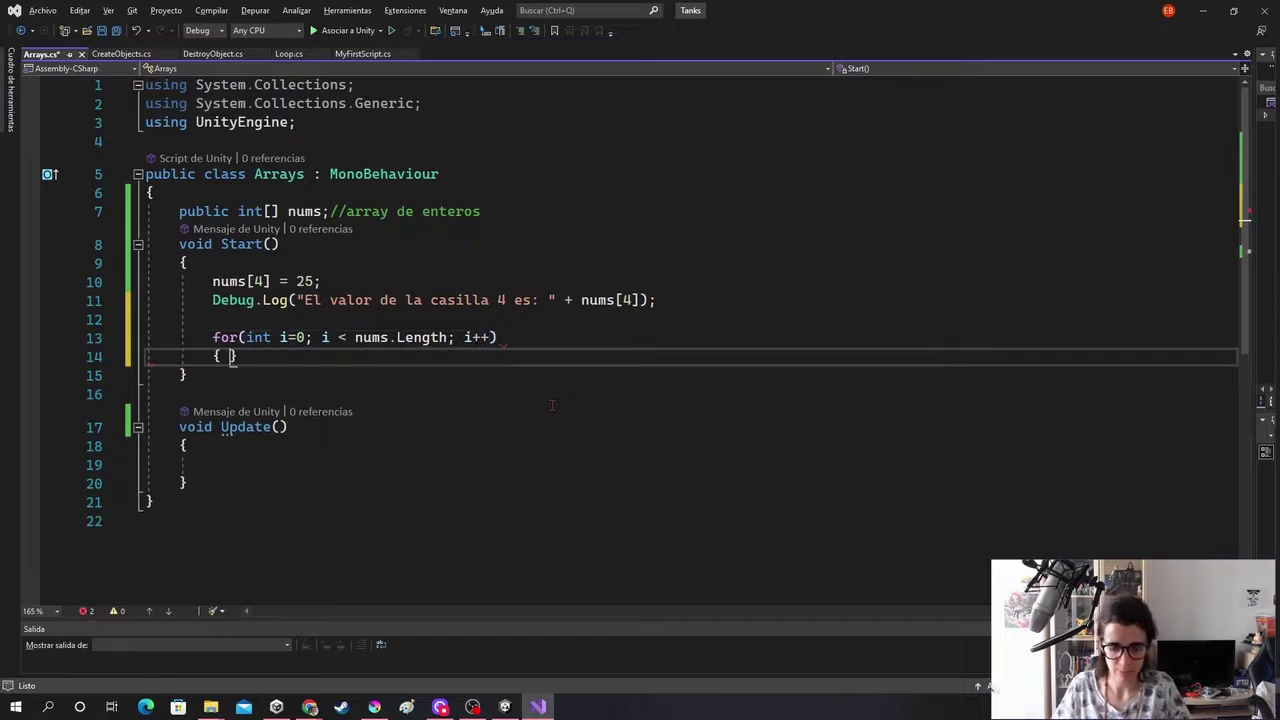
key("Return")
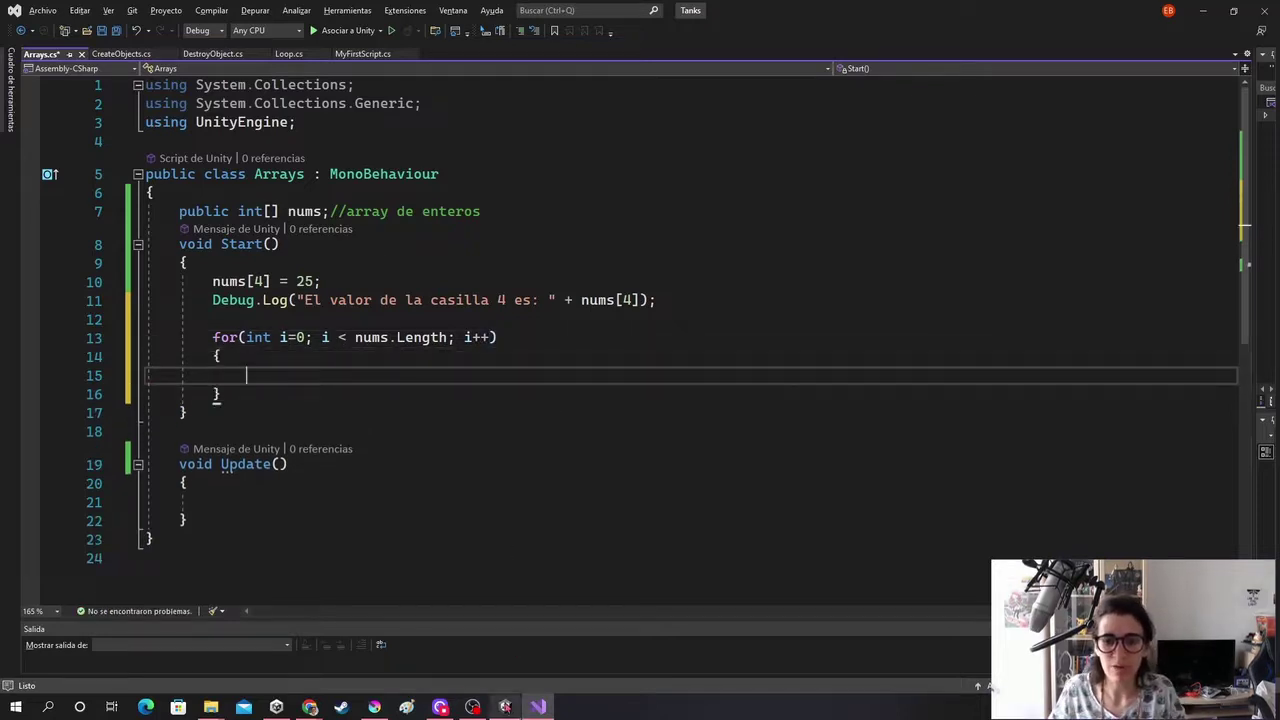
left_click(375, 707)
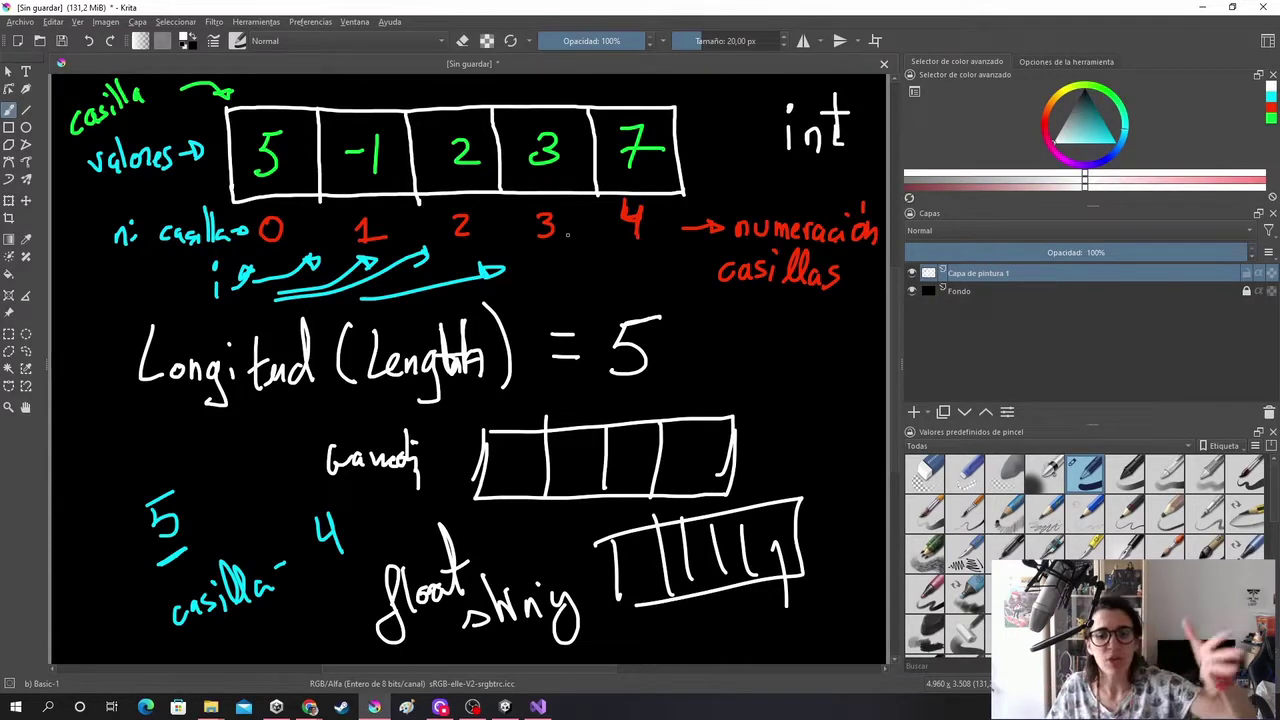
left_click(538, 707)
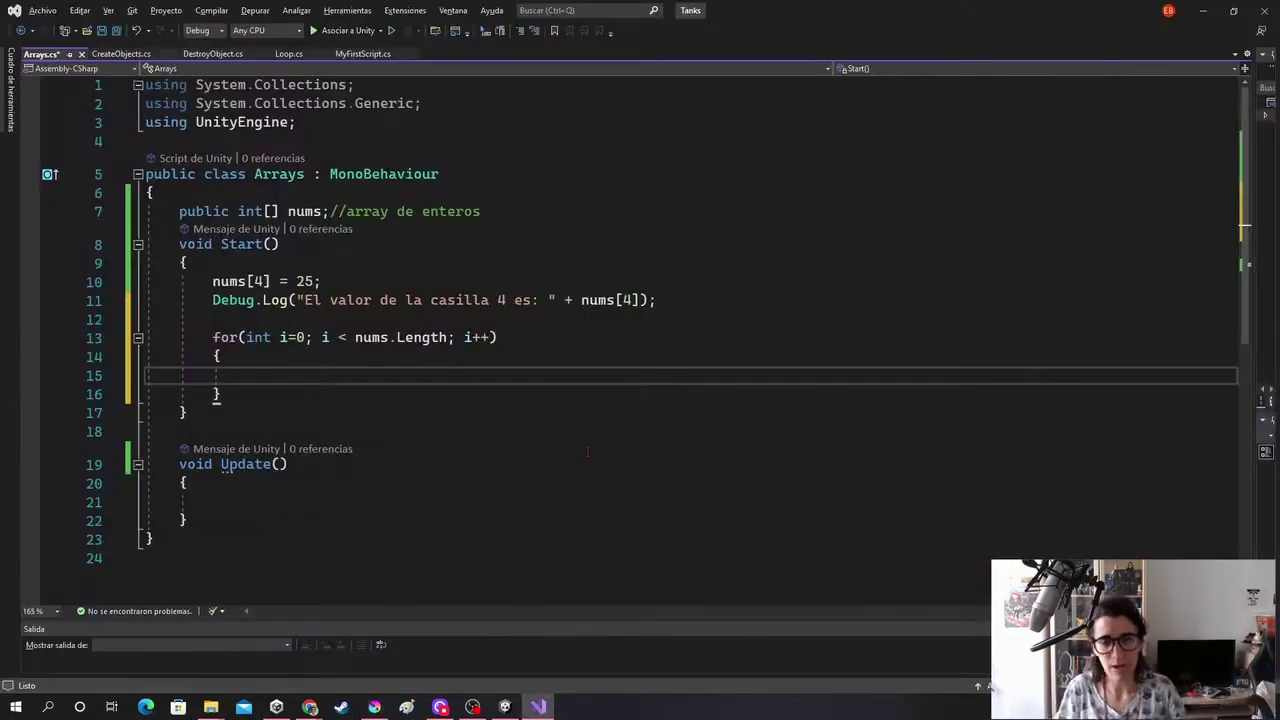
Log "El valor de la casilla es: " + nums[i] in the loop, wrap lines 10–11 in /* */, and save
type("Debug.")
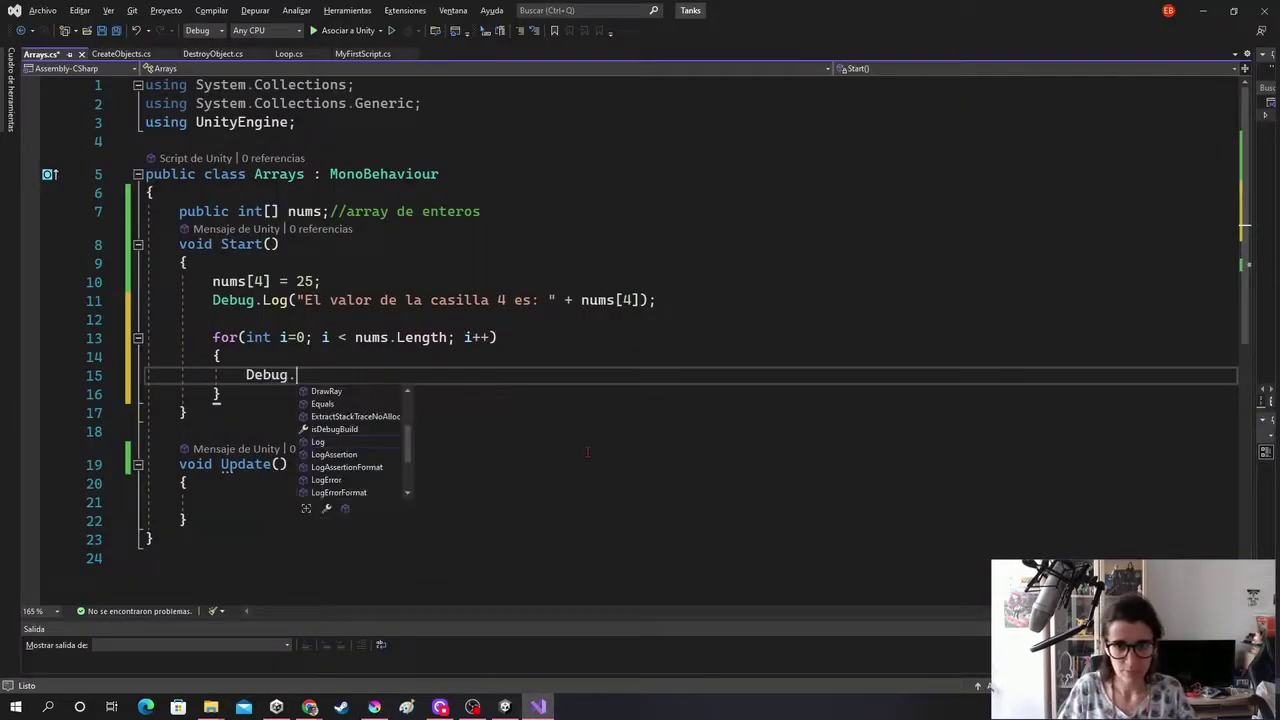
type("Log(\"")
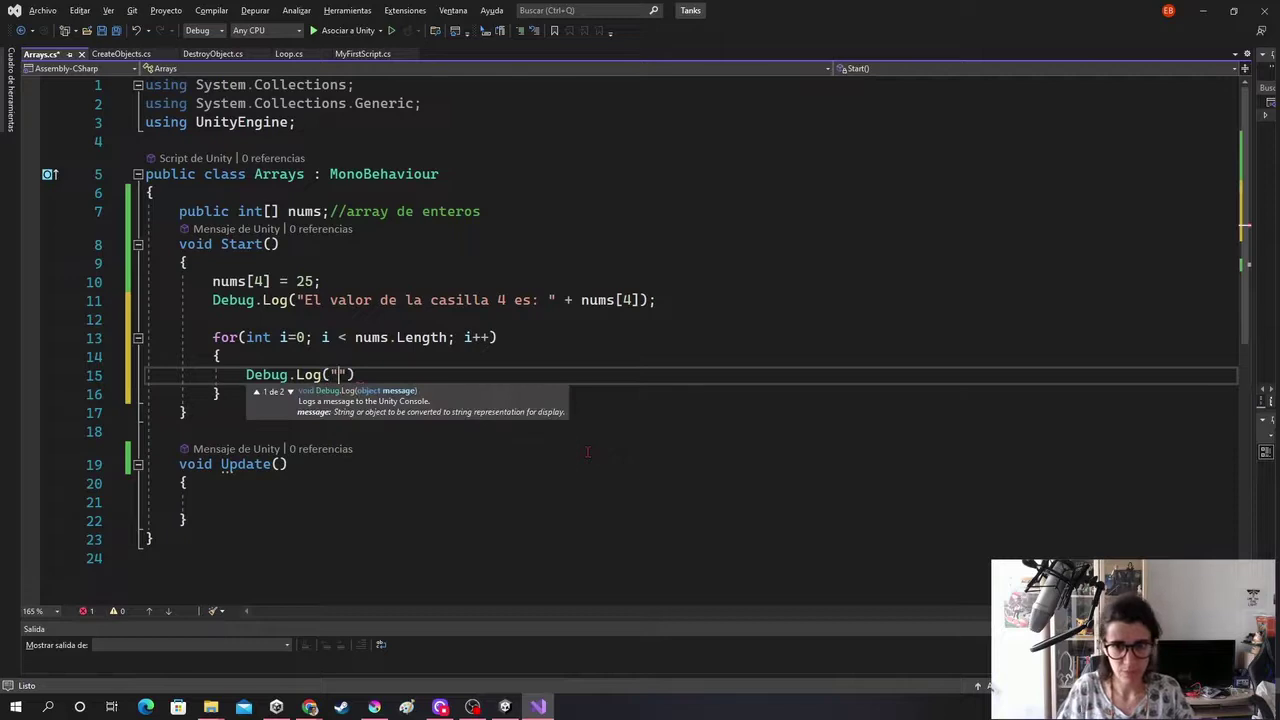
type("El valor de la c")
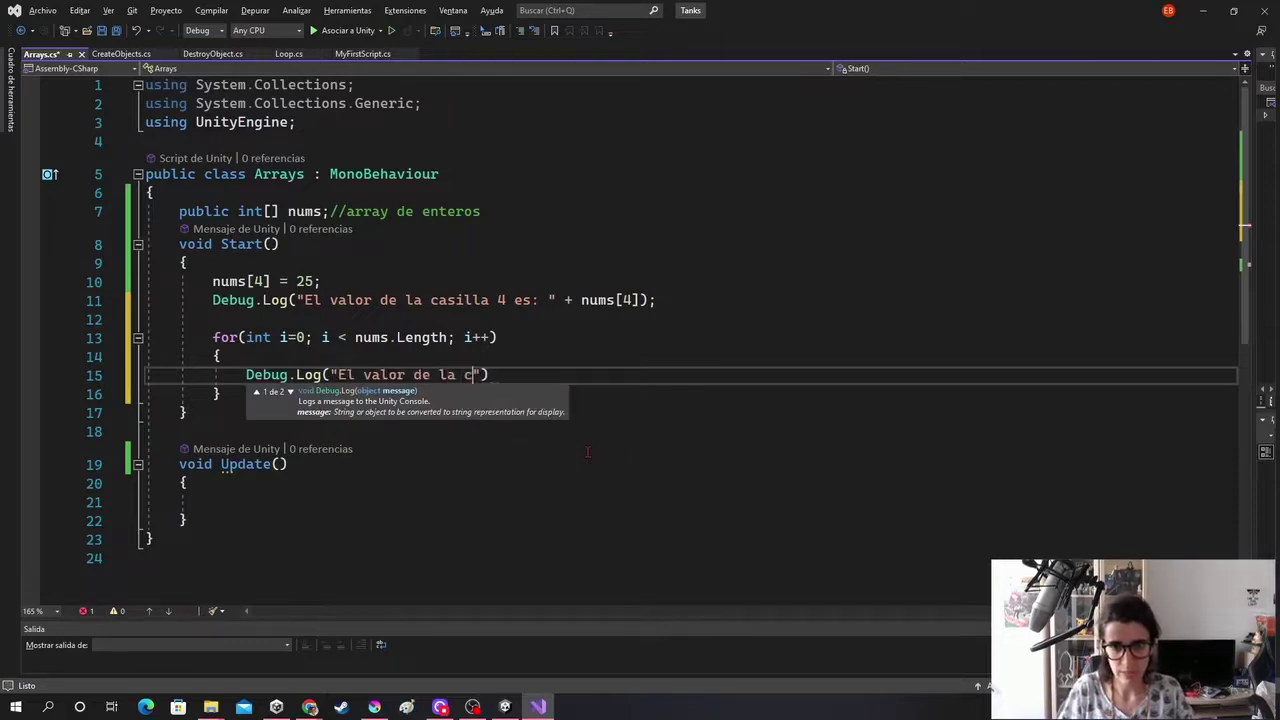
type("asilla es: ")
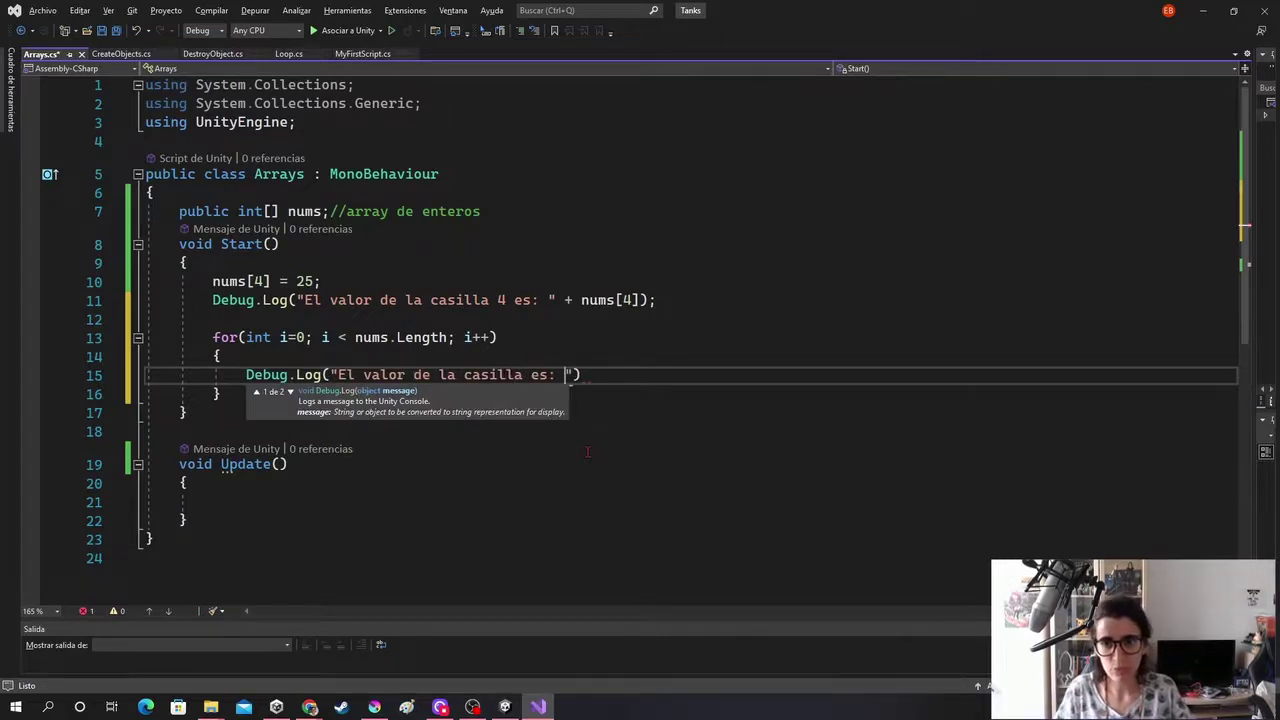
type("\" + ")
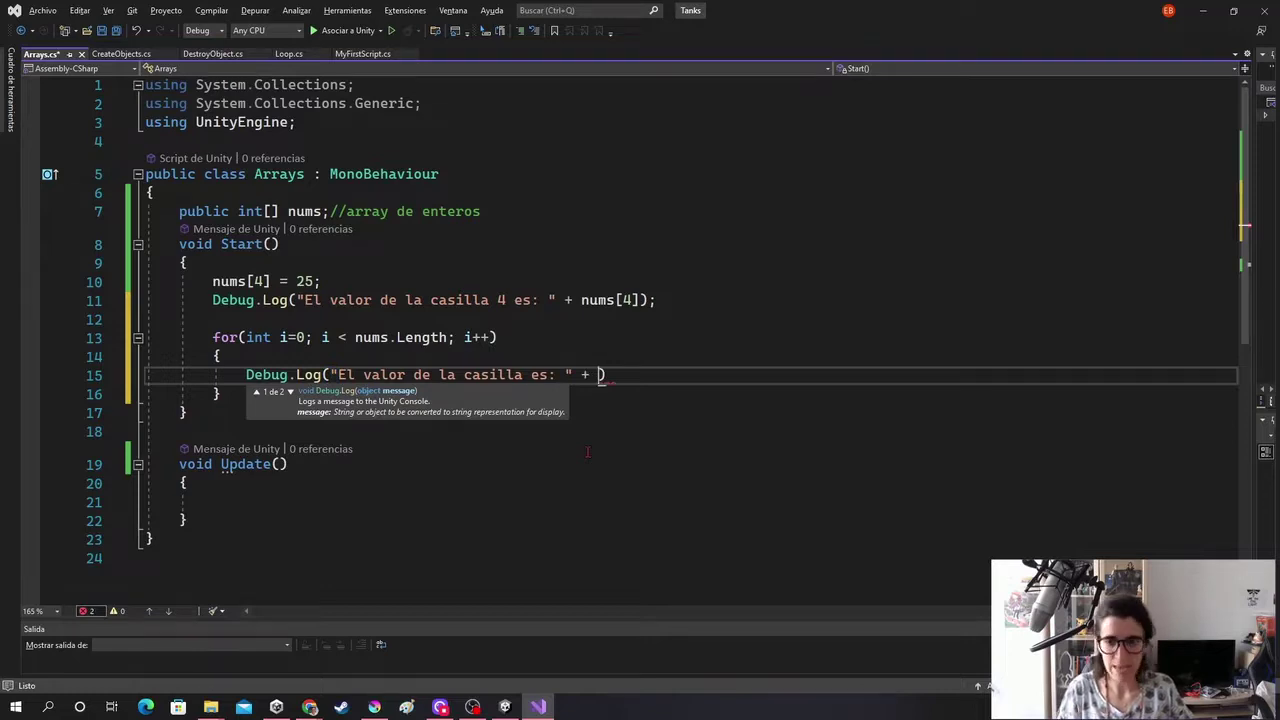
type("nums[")
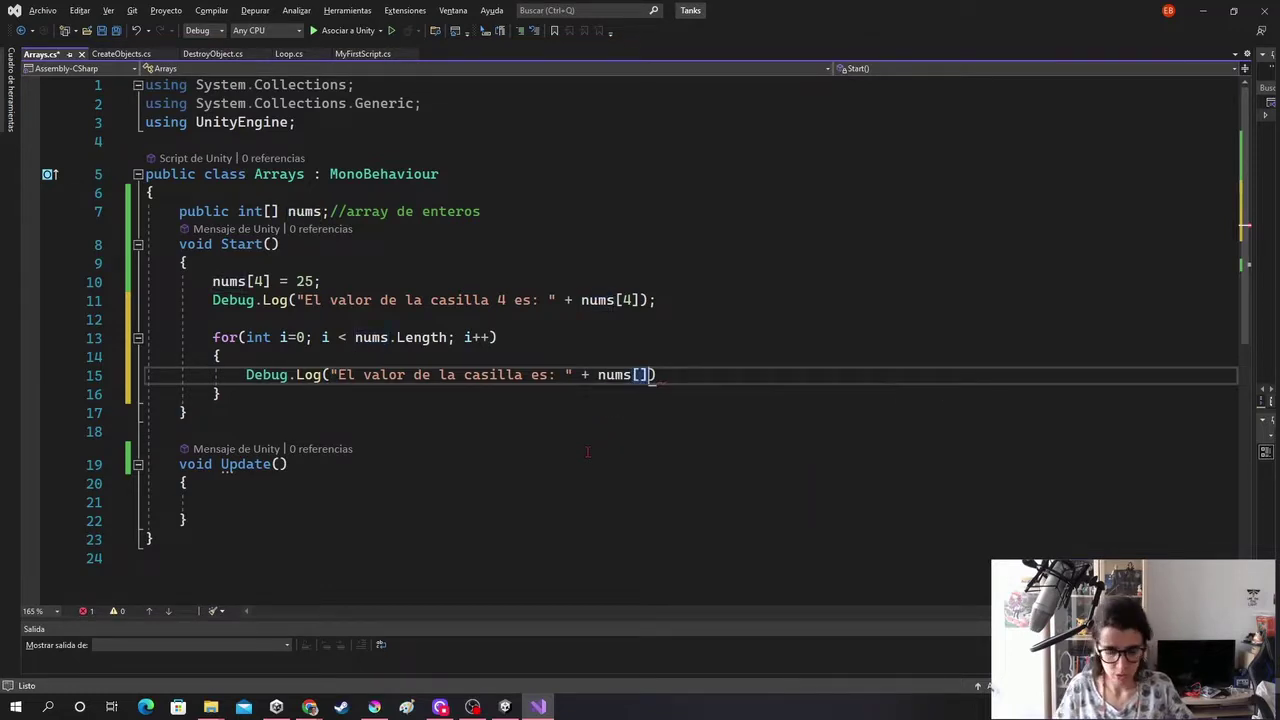
type("i])")
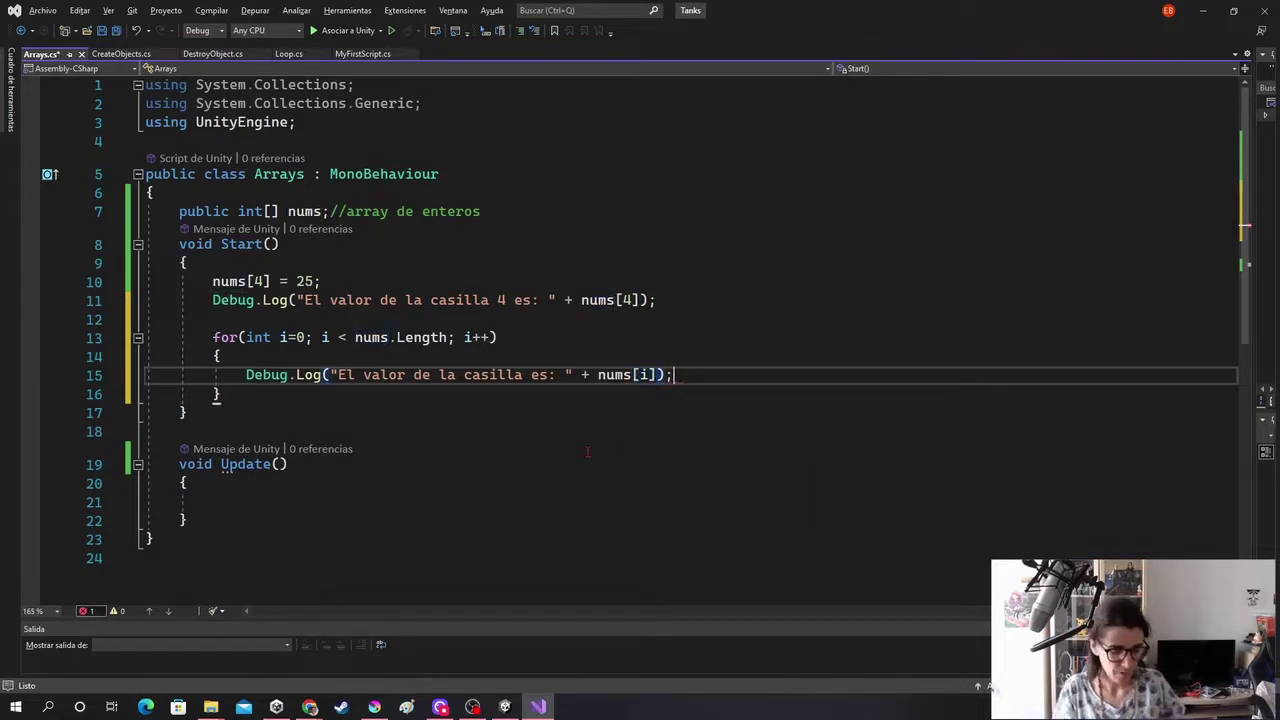
key("ctrl+s")
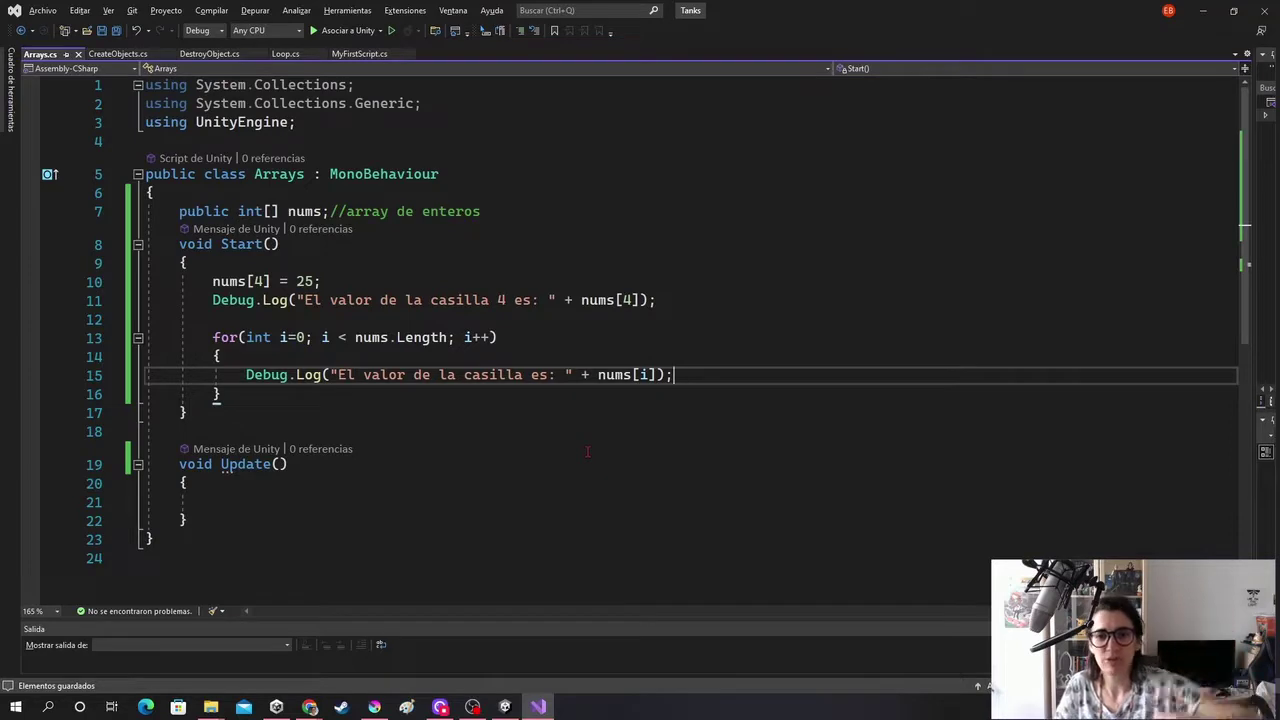
left_click(205, 283)
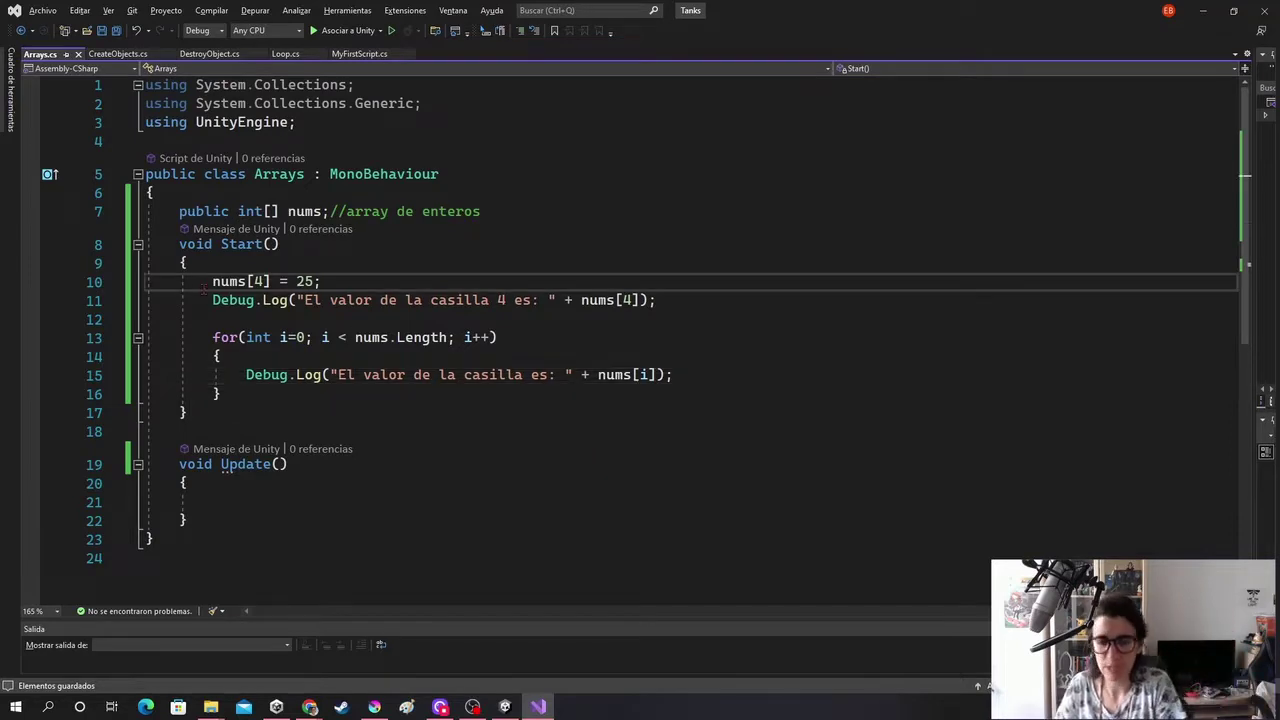
type("/*")
left_click(720, 300)
type("*/")
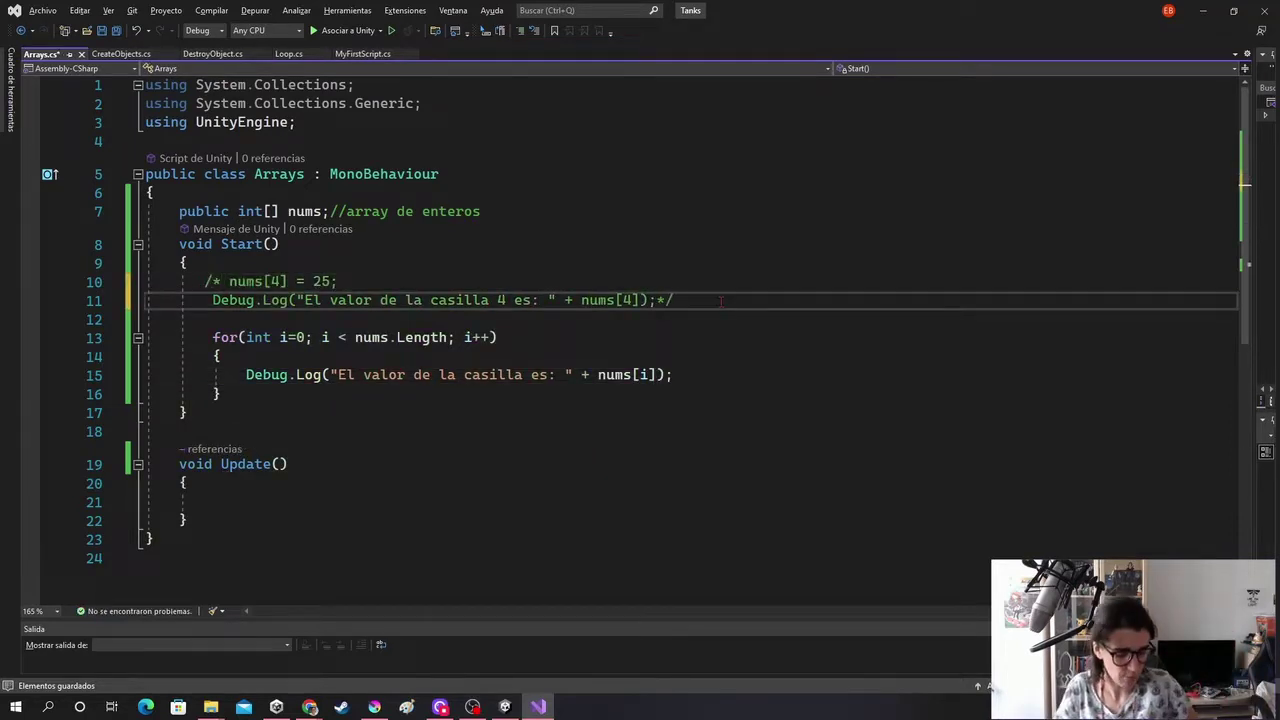
key("ctrl+s")
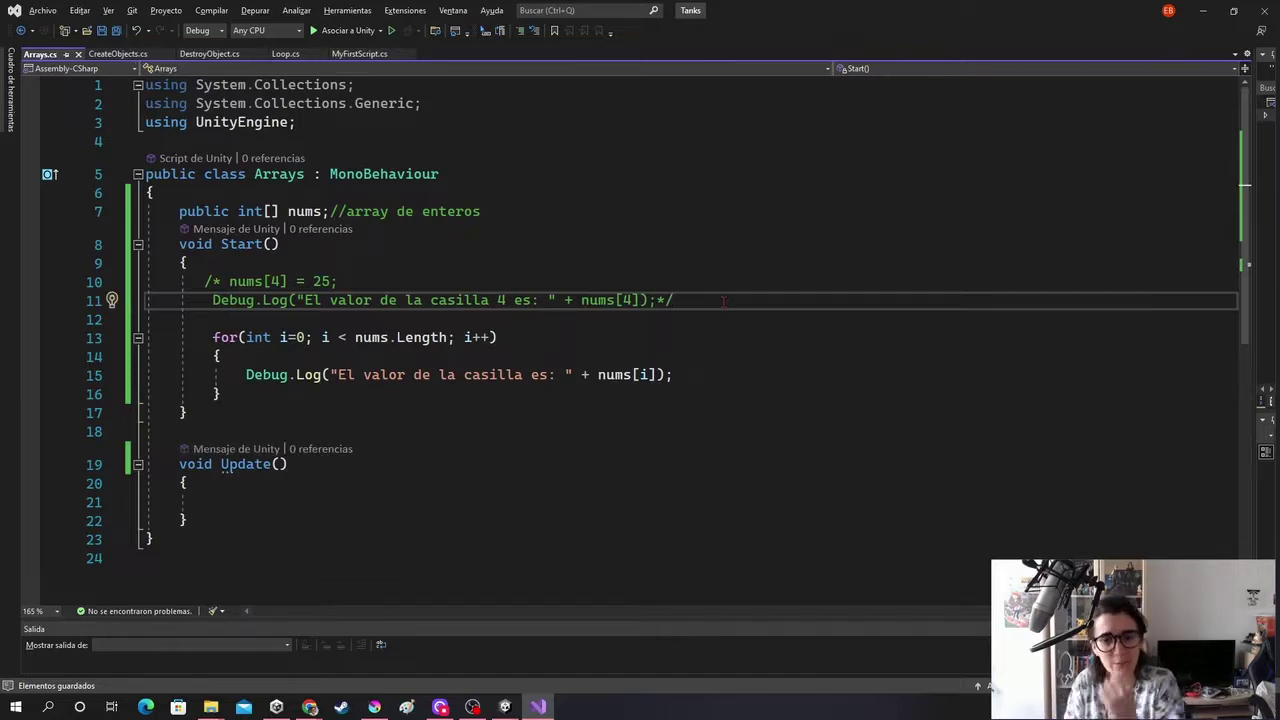
Play the Unity scene to confirm the Console logs 5, -1, 2, 3 and 7, then stop it
left_click(504, 707)
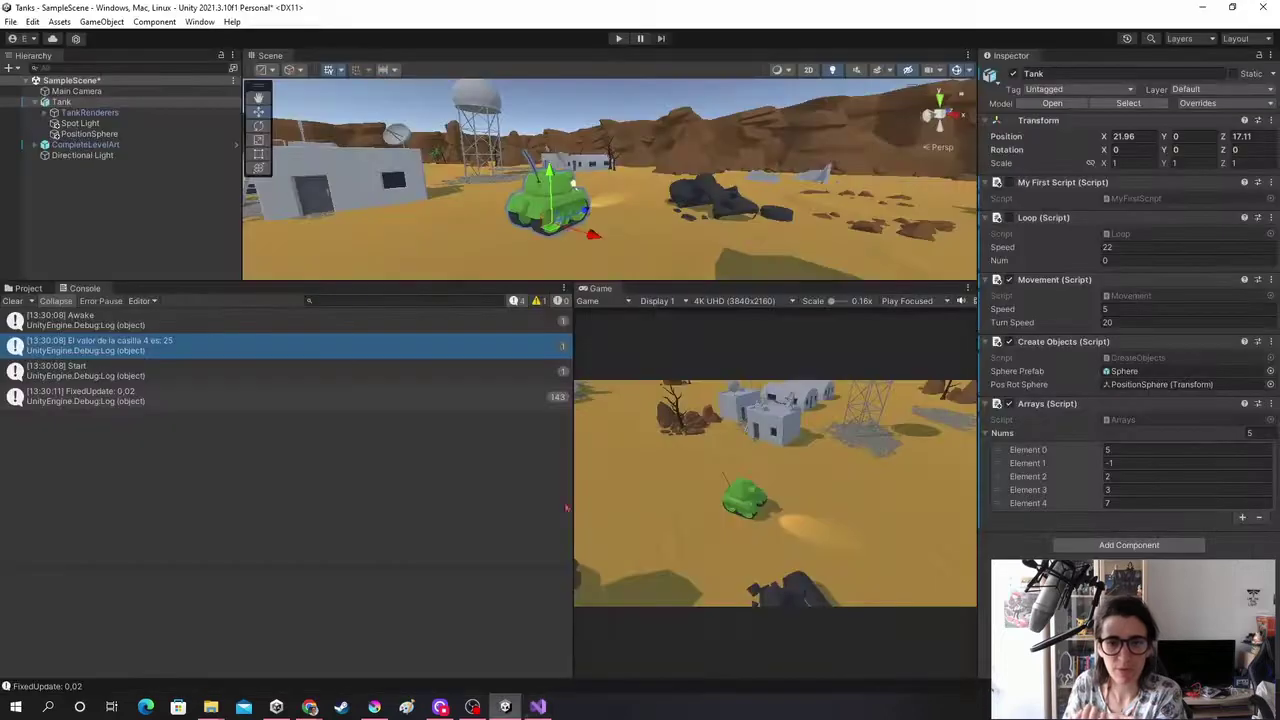
left_click(13, 301)
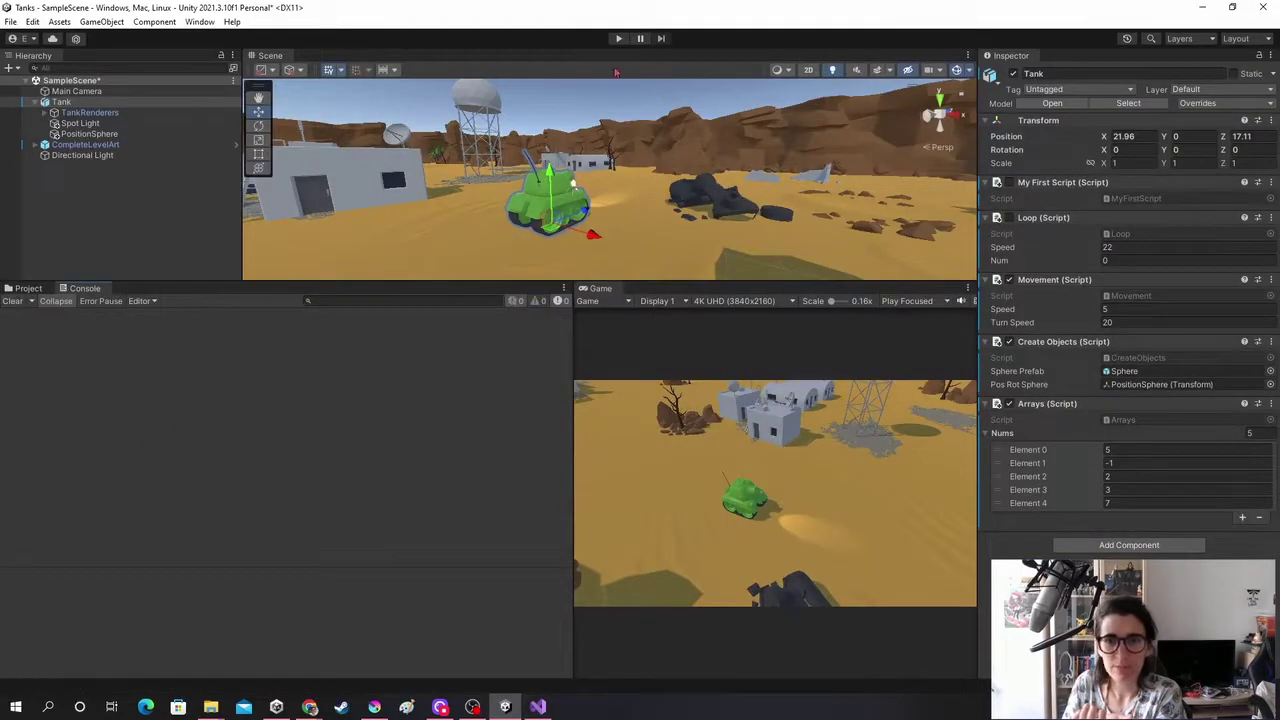
left_click(618, 38)
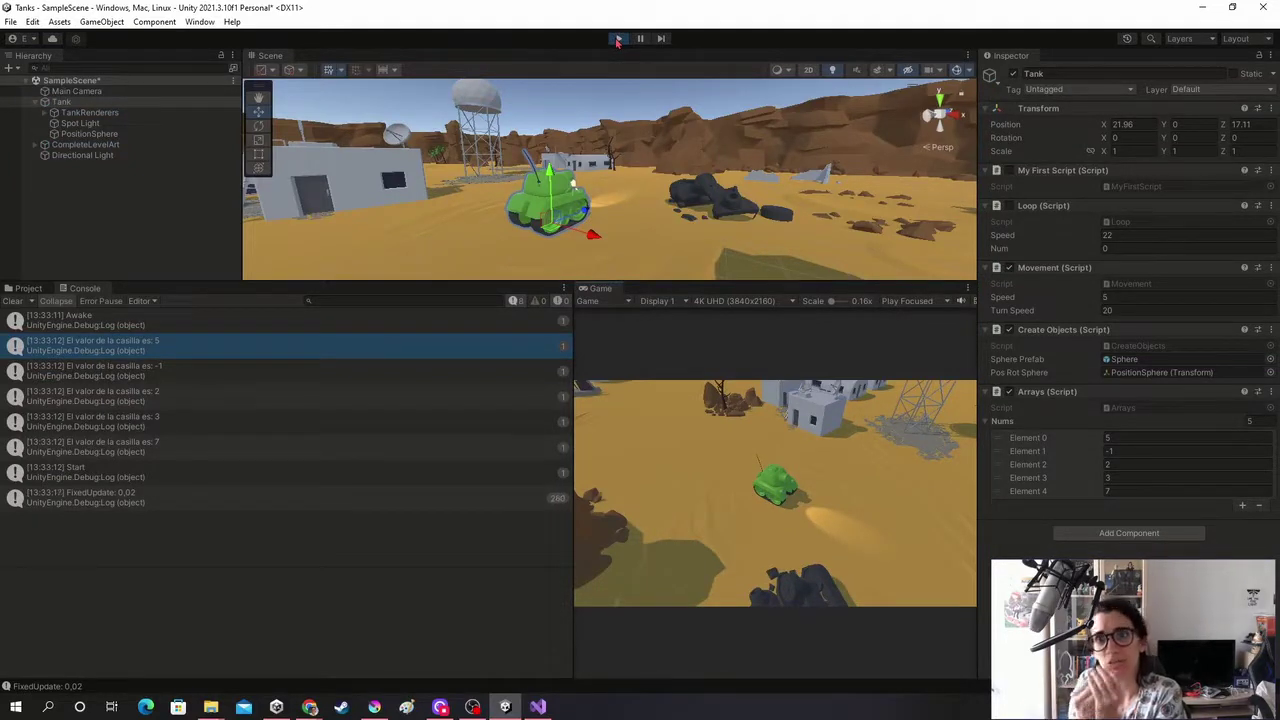
left_click(618, 40)
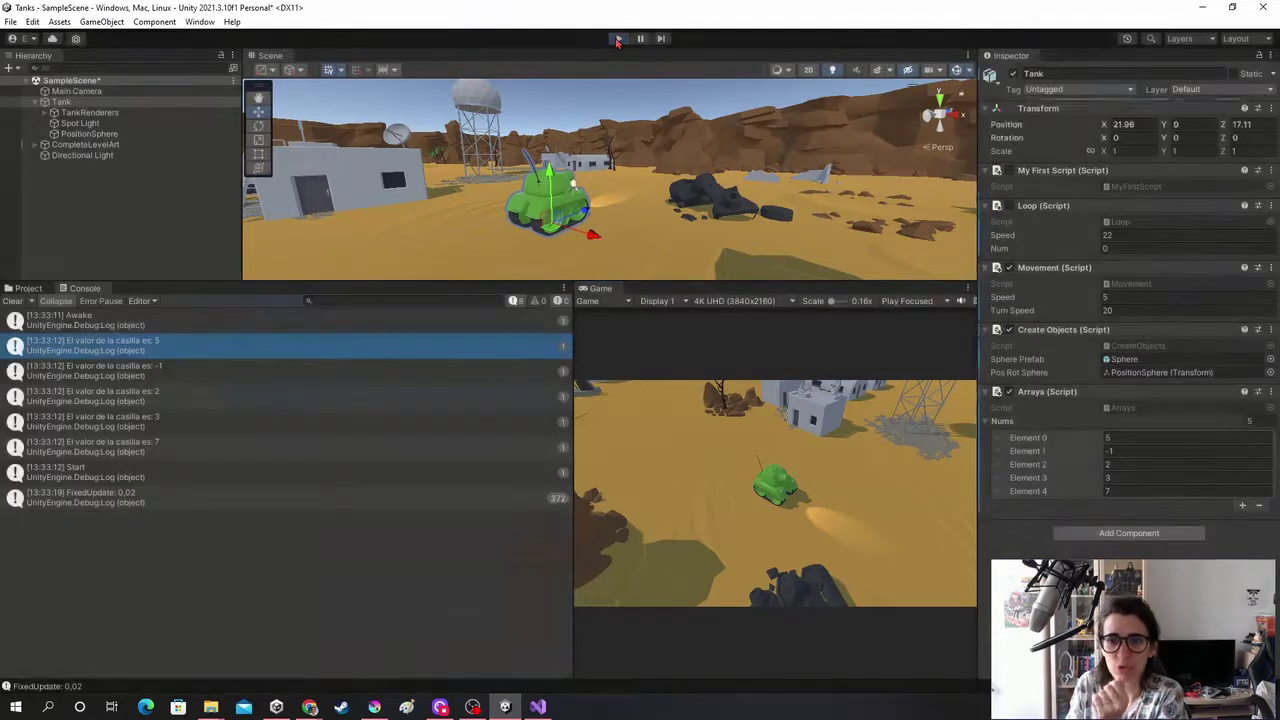
left_click(538, 707)
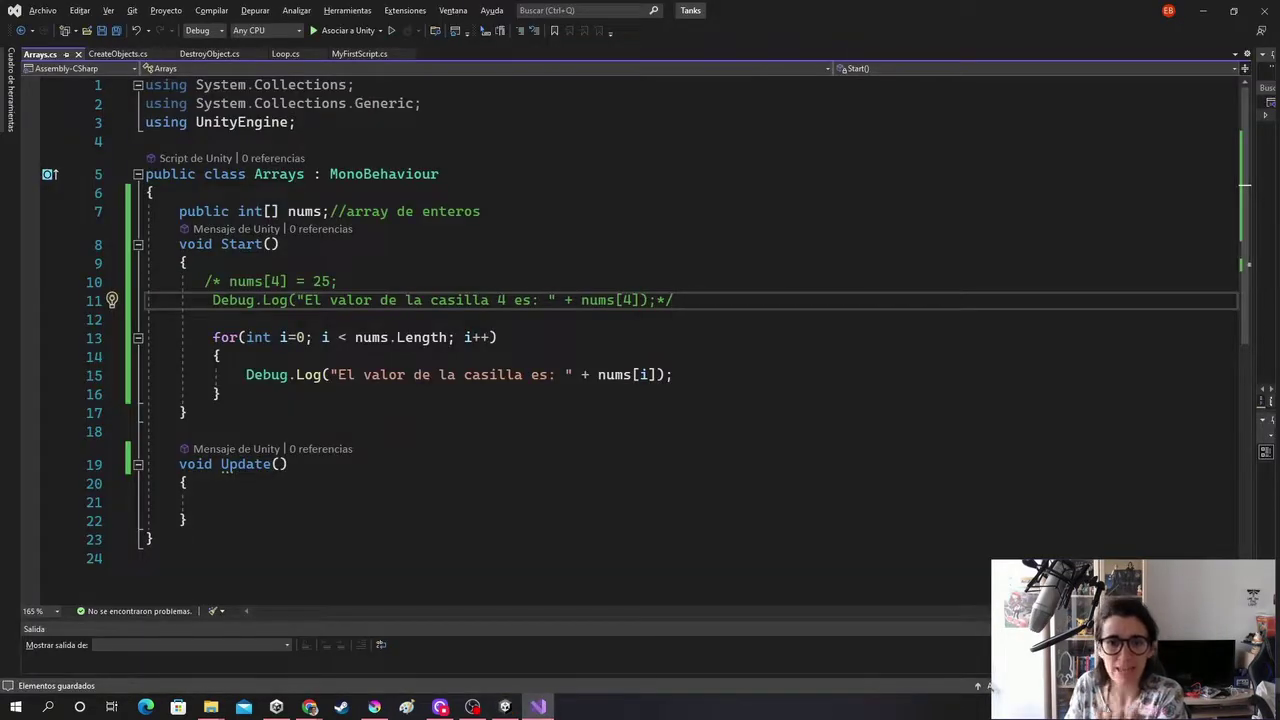
Briefly add nums[i] = 3; to the loop, delete it again, save, and select the commented-out block
left_click(722, 372)
key("Return")
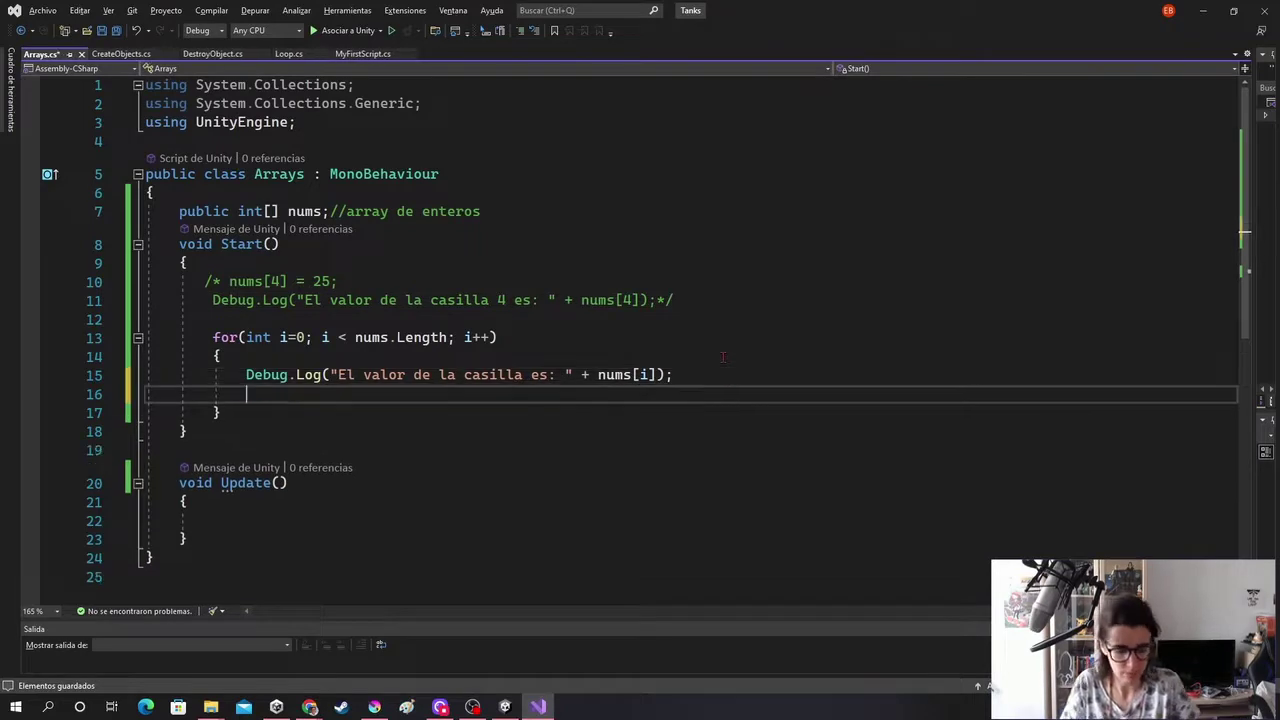
type("nums")
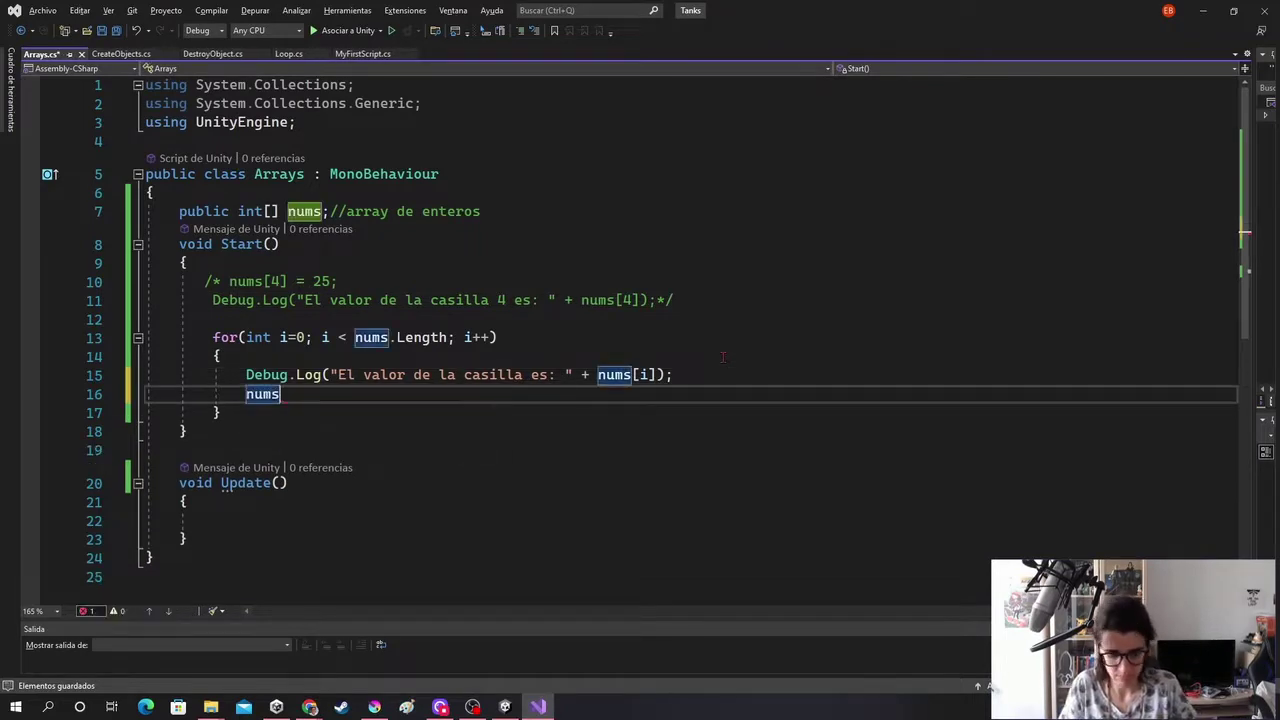
type("[")
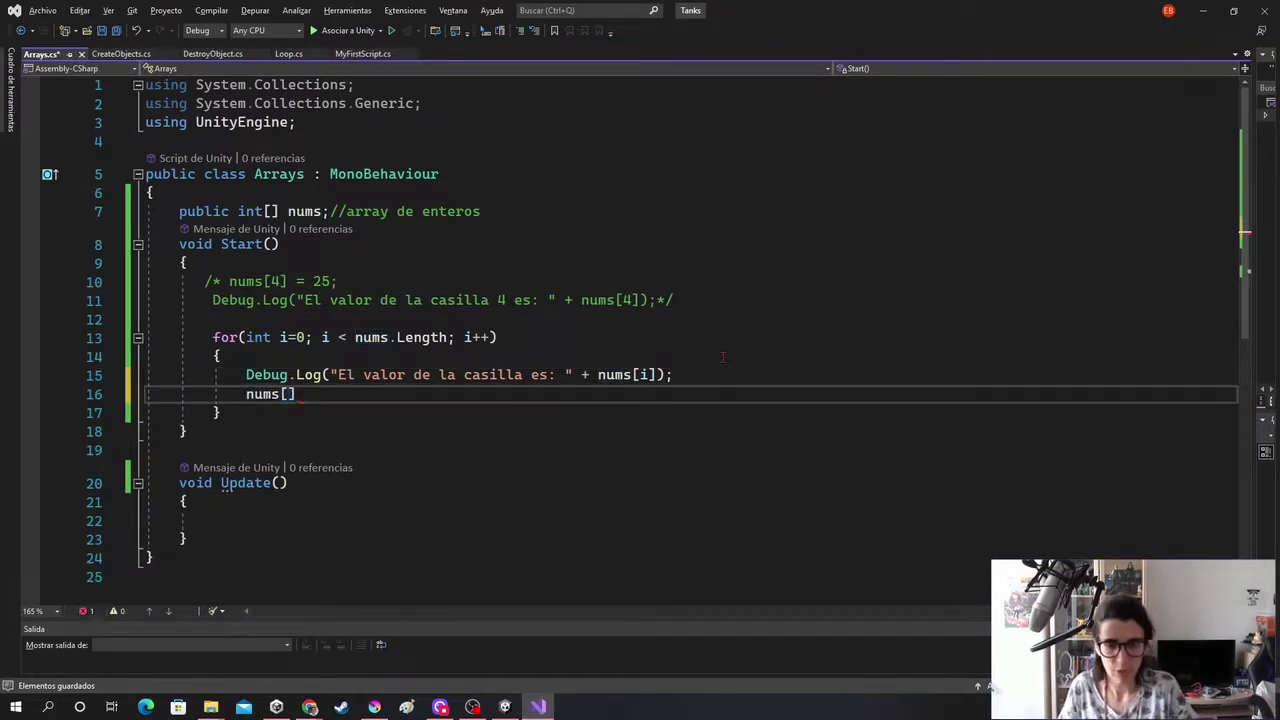
type("i]")
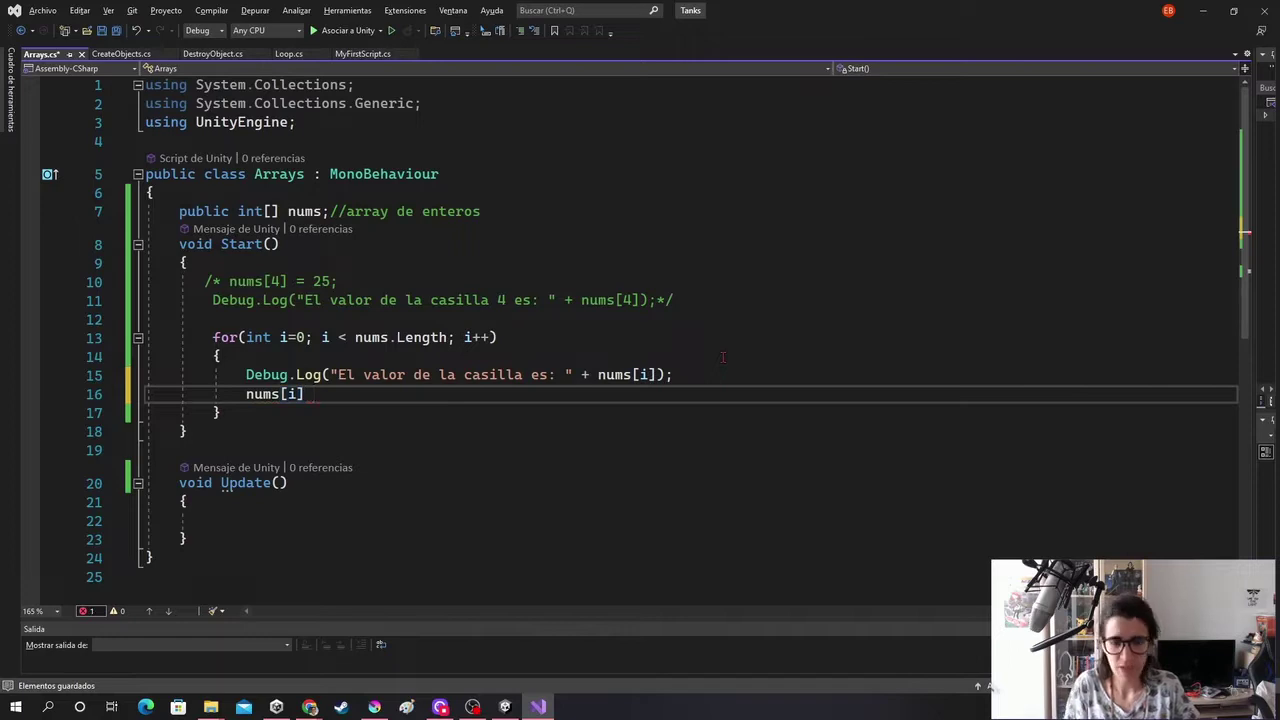
type(" = 3;")
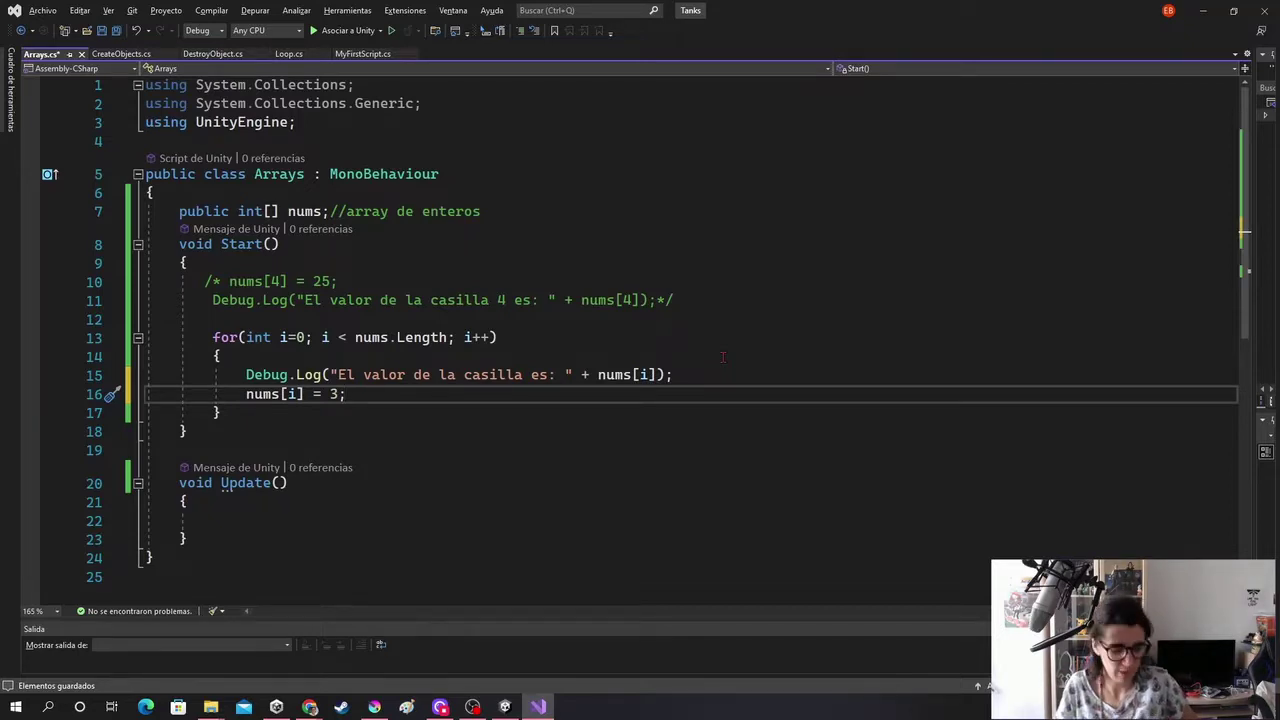
key("shift+Left")
key("shift+Left")
key("shift+Left")
key("shift+Left")
key("shift+Left")
key("shift+Left")
key("shift+Left")
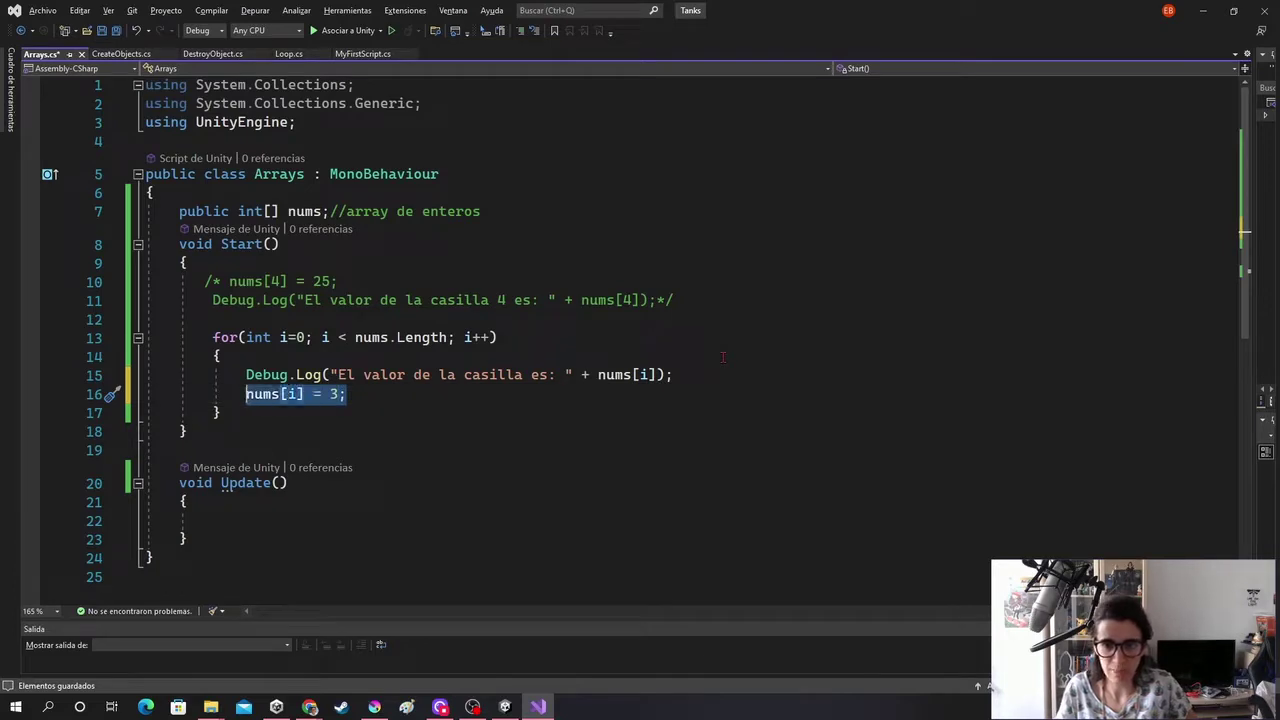
key("BackSpace")
key("ctrl+s")
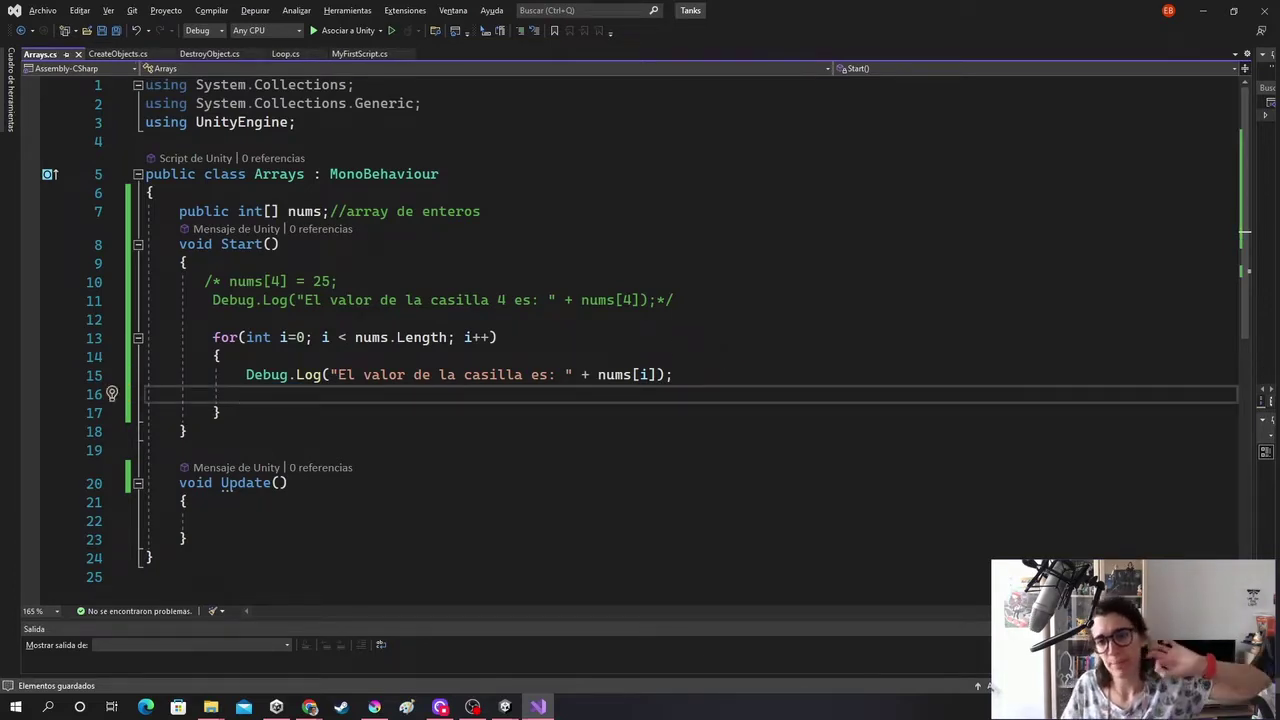
left_click_drag(575, 300, 674, 300)
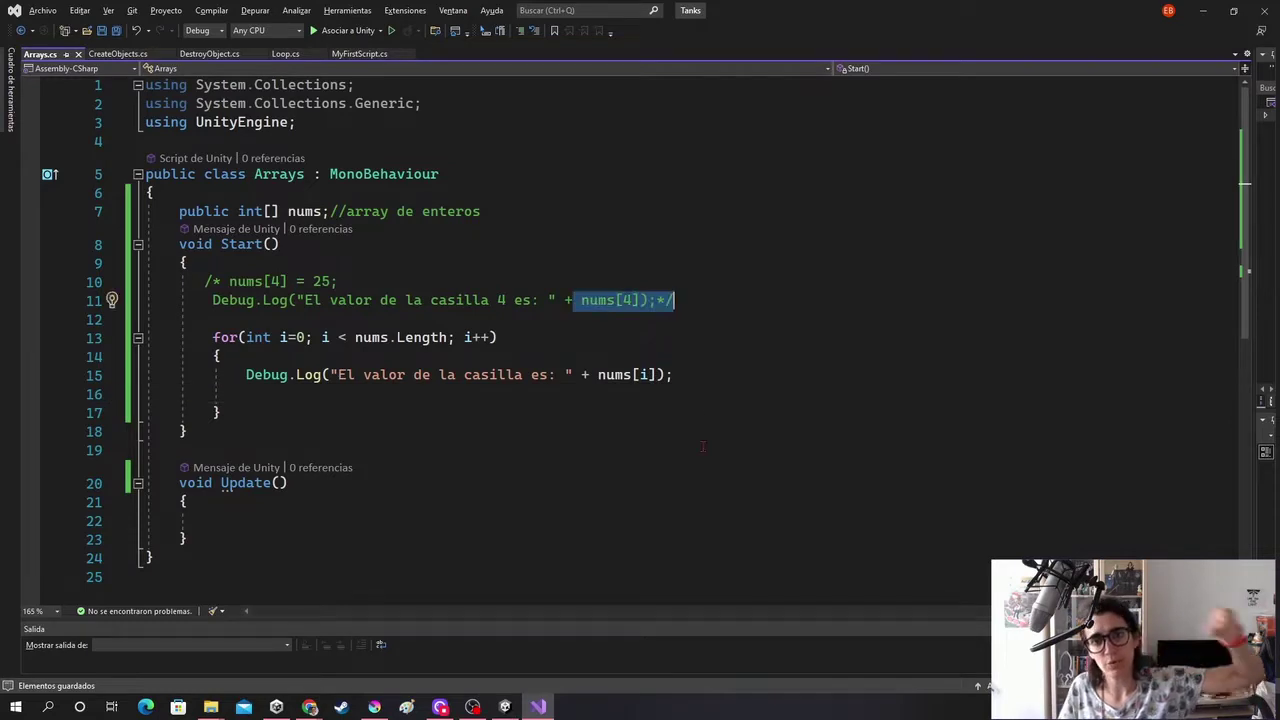
mouse_move(220, 281)
left_mouse_down()
mouse_move(187, 262)
mouse_move(340, 281)
left_mouse_up()
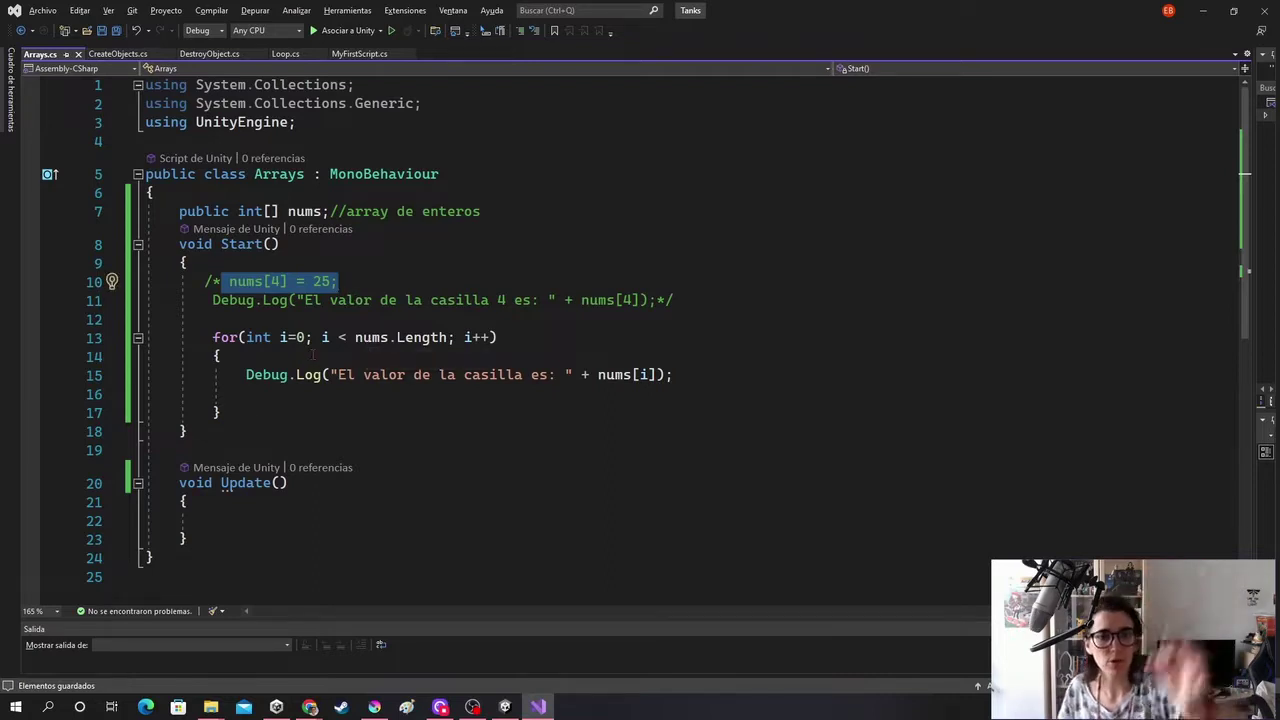
Declare float[] numbers = new float[7]; below the nums declaration
left_click(576, 211)
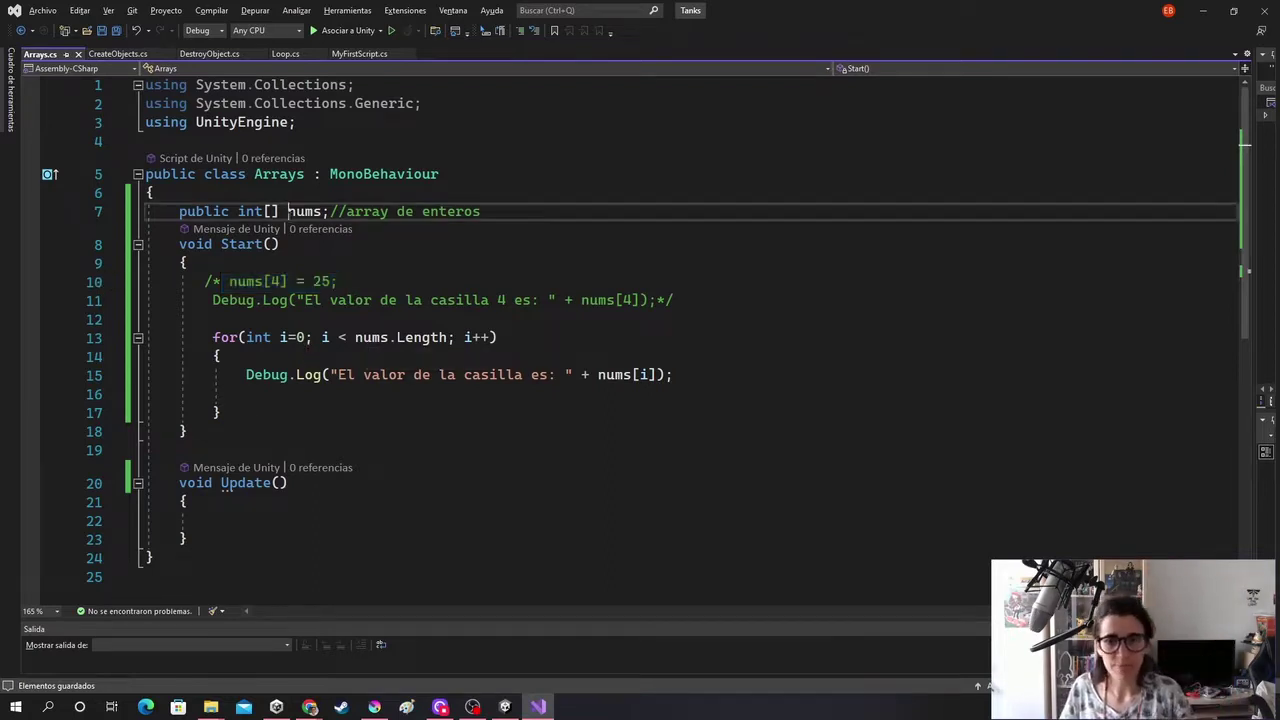
key("Return")
key("Return")
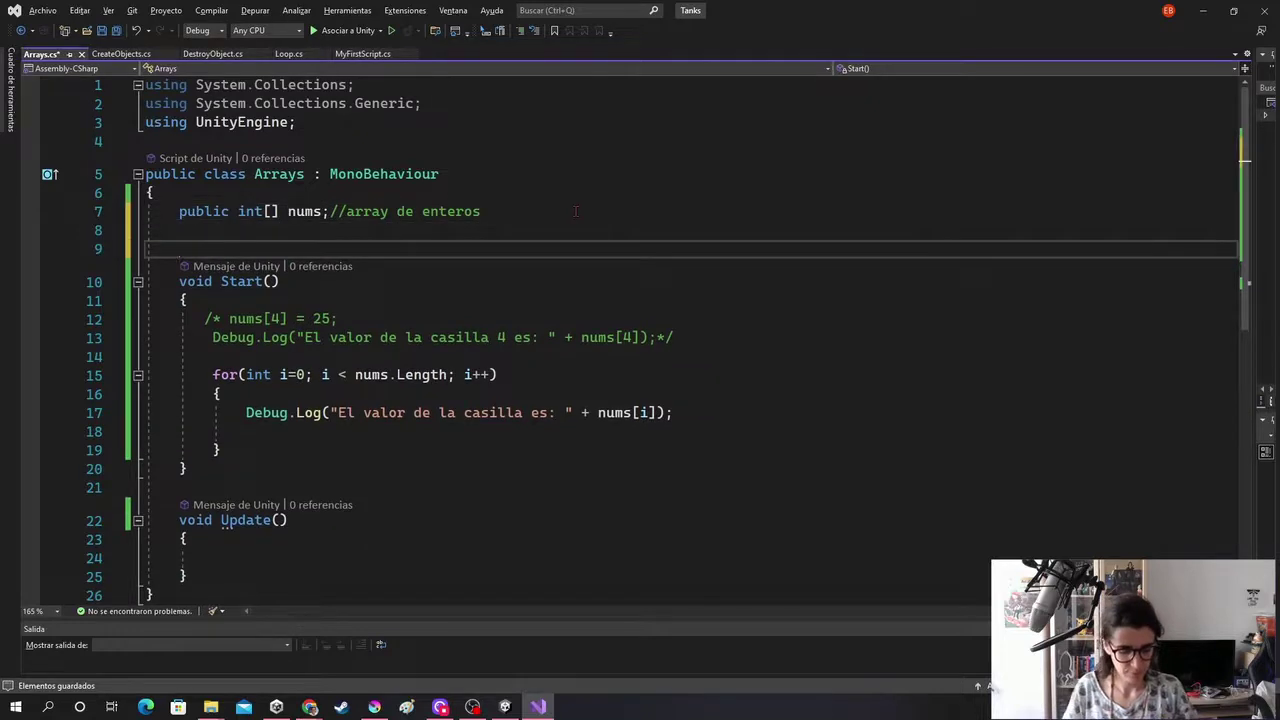
type("float[] ")
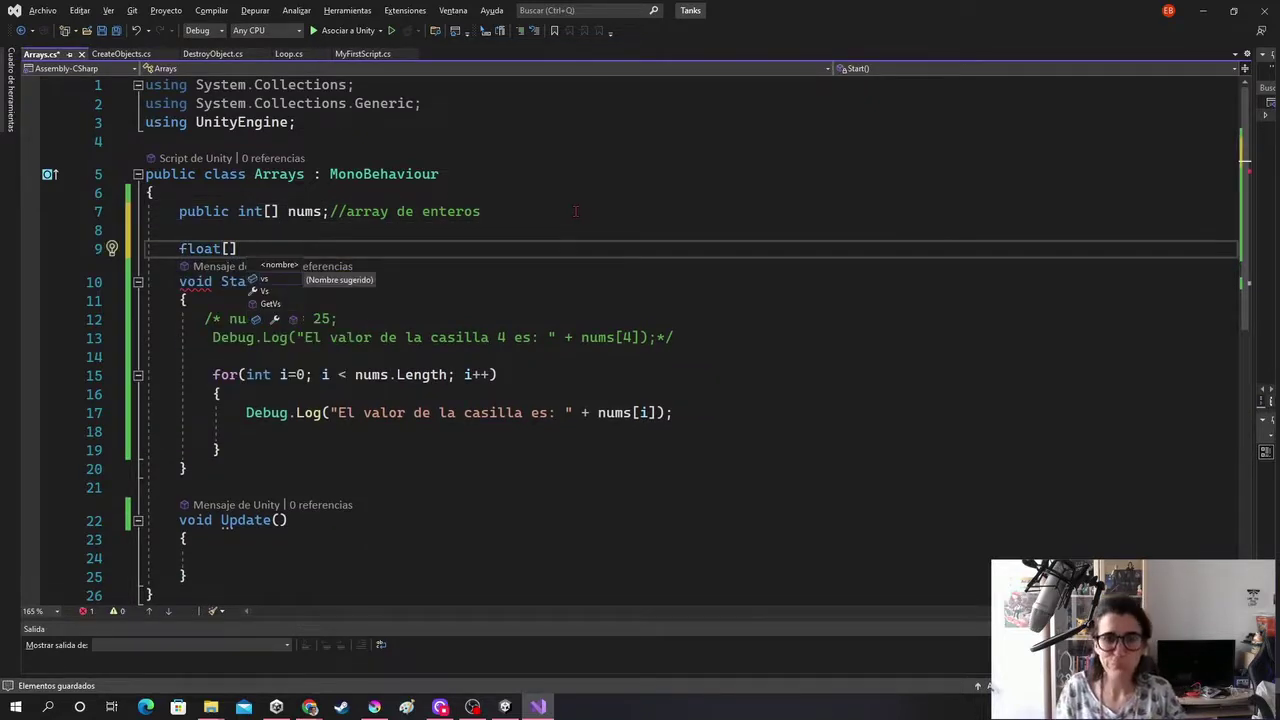
type("numbe")
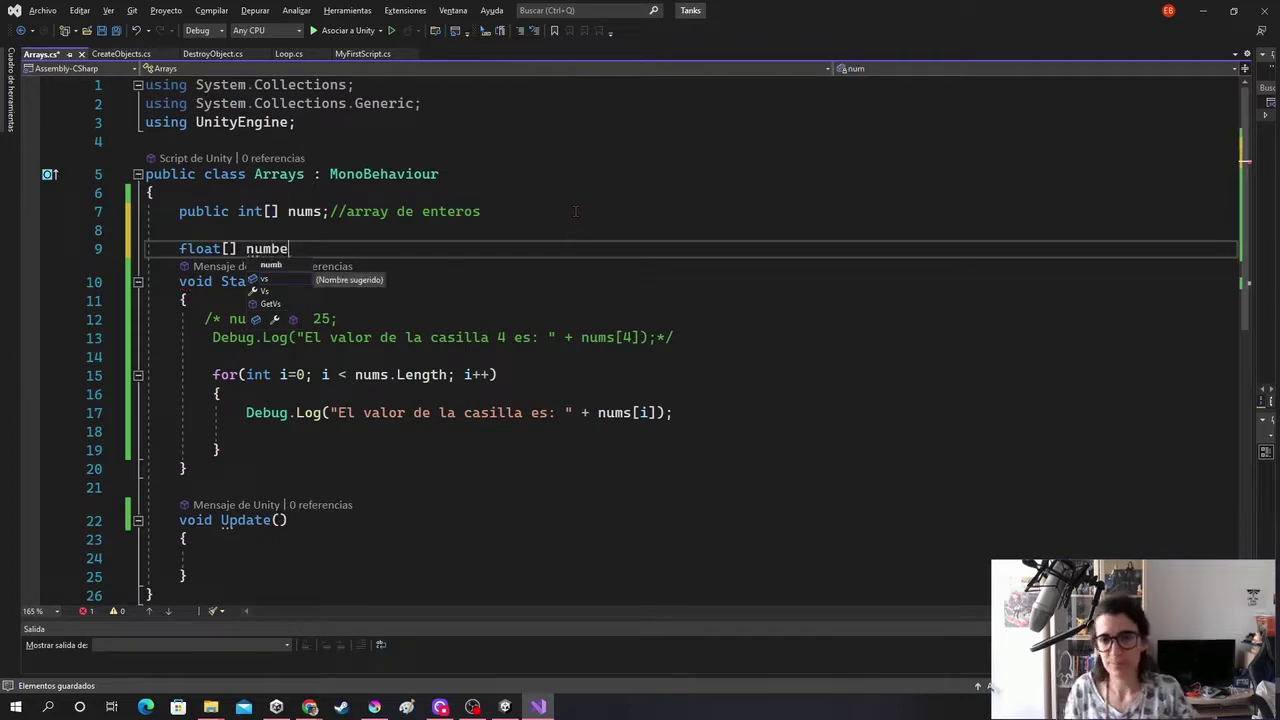
type("rs = ")
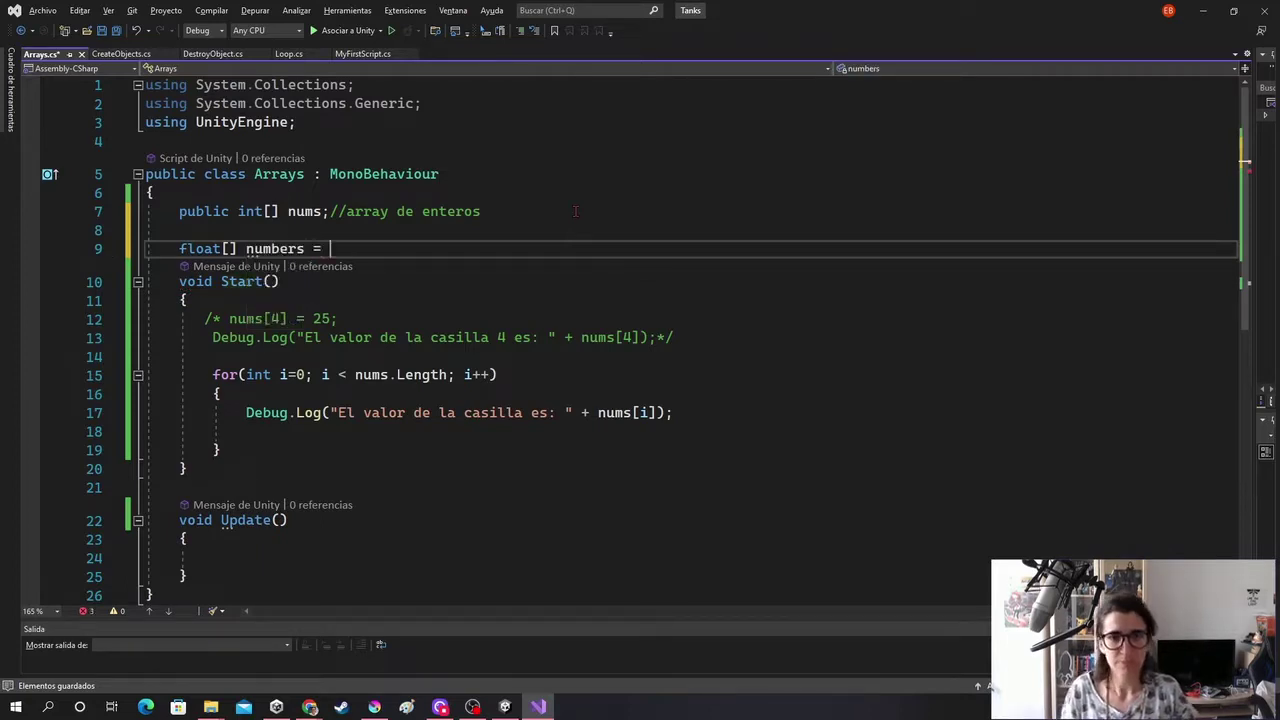
type("new float")
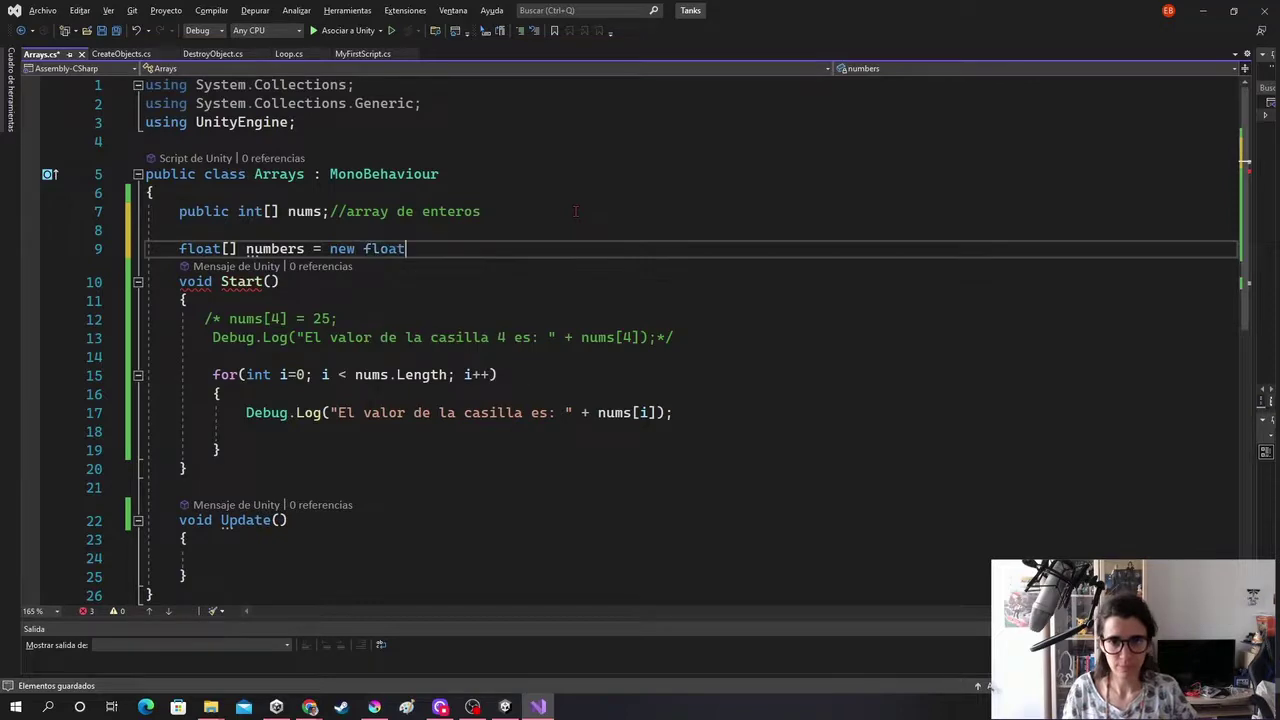
type("[7]")
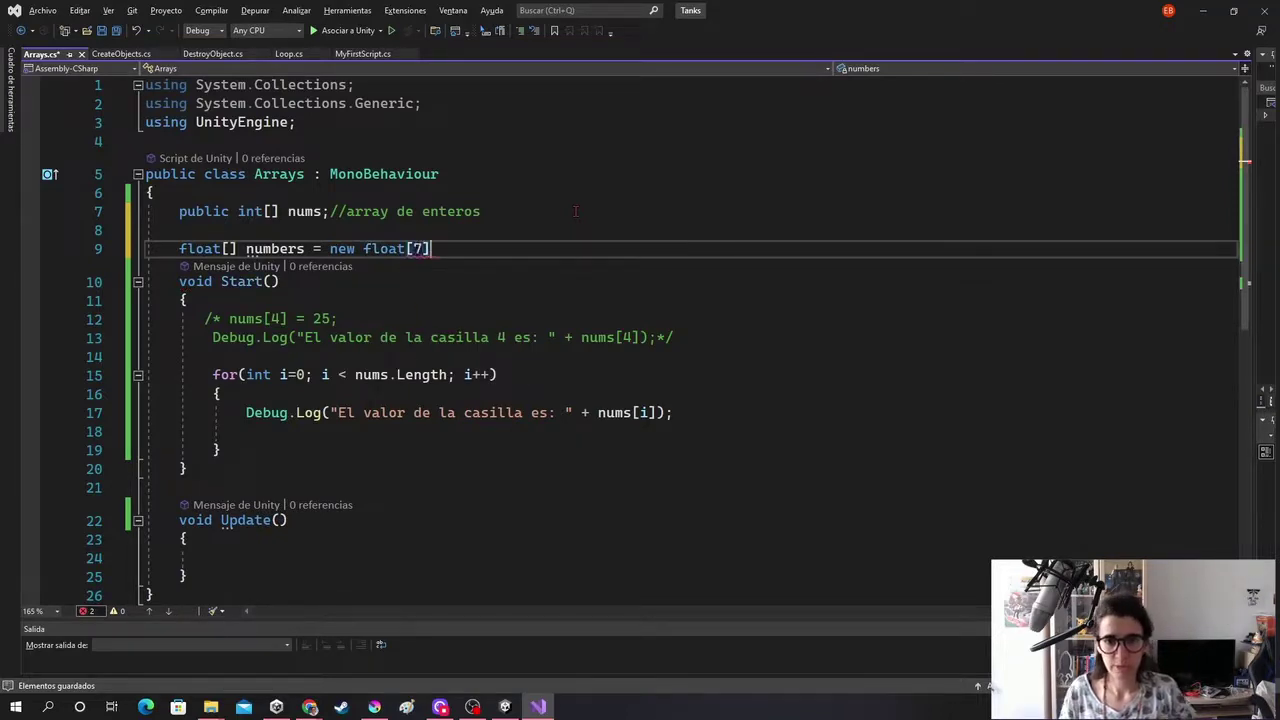
type(";")
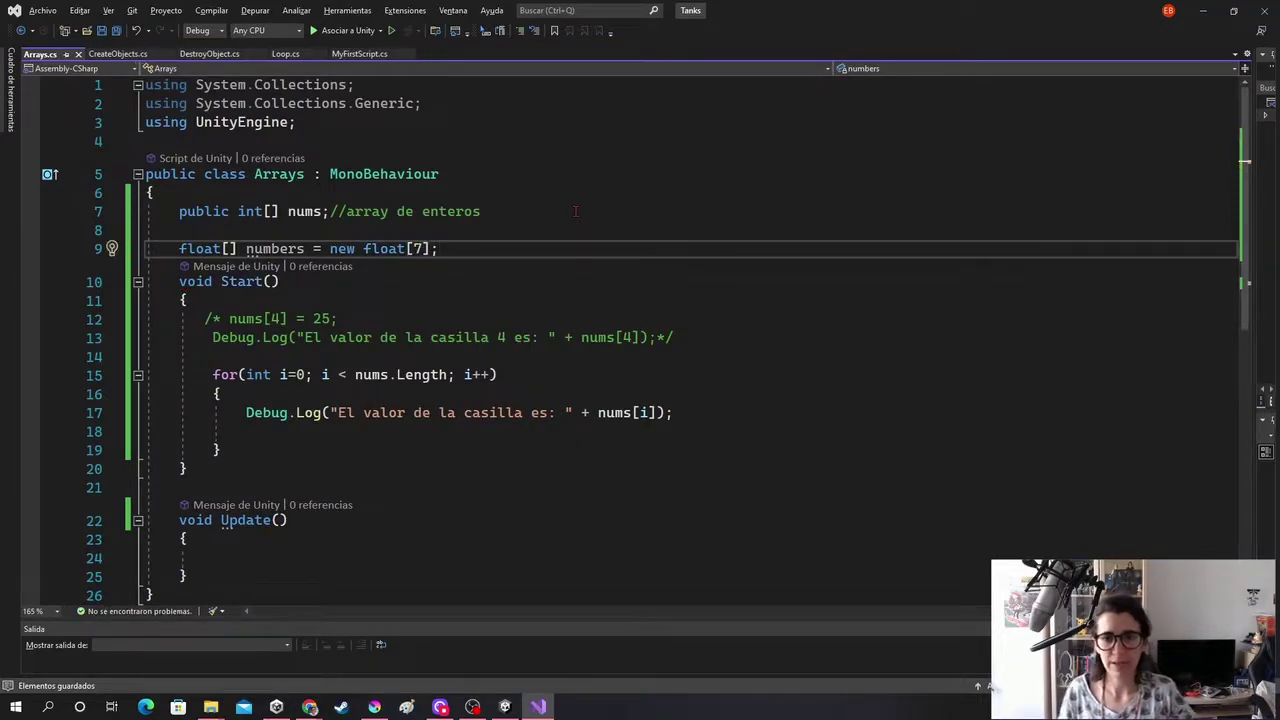
key("Return")
Add the comment '//Indicar el tamaño de una array que es privado' beside the numbers declaration
left_click(497, 252)
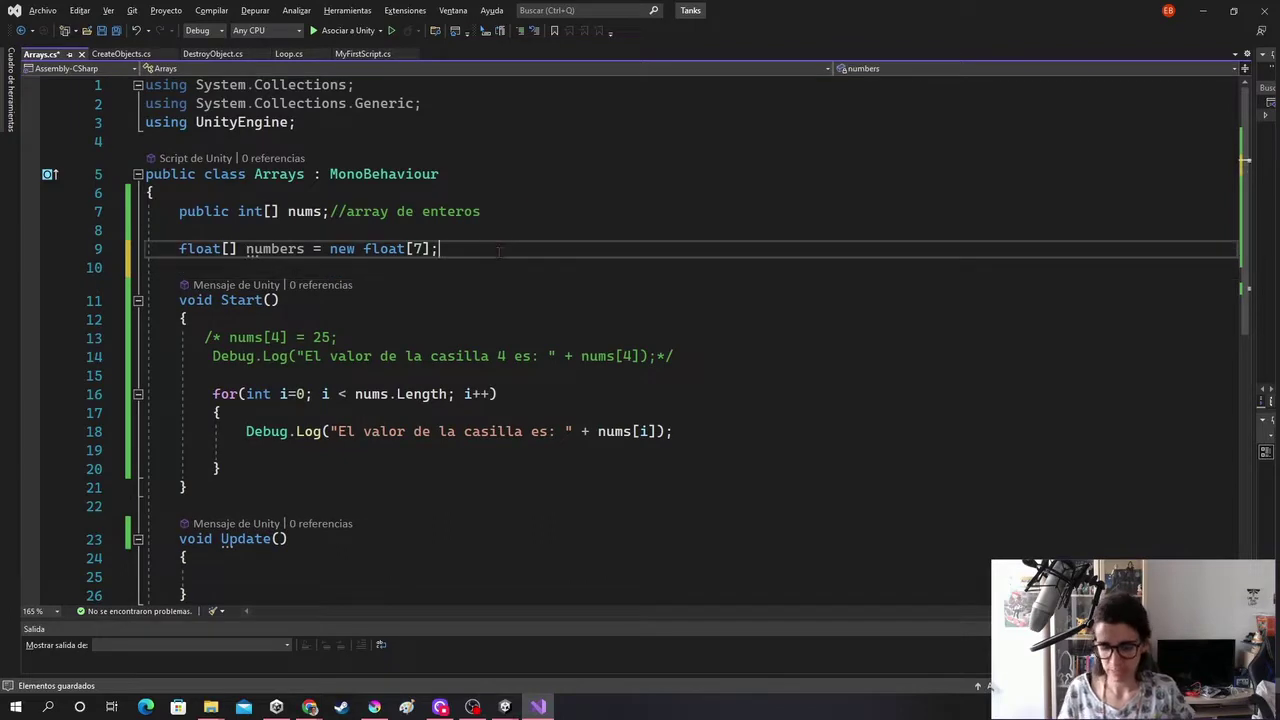
type("//I")
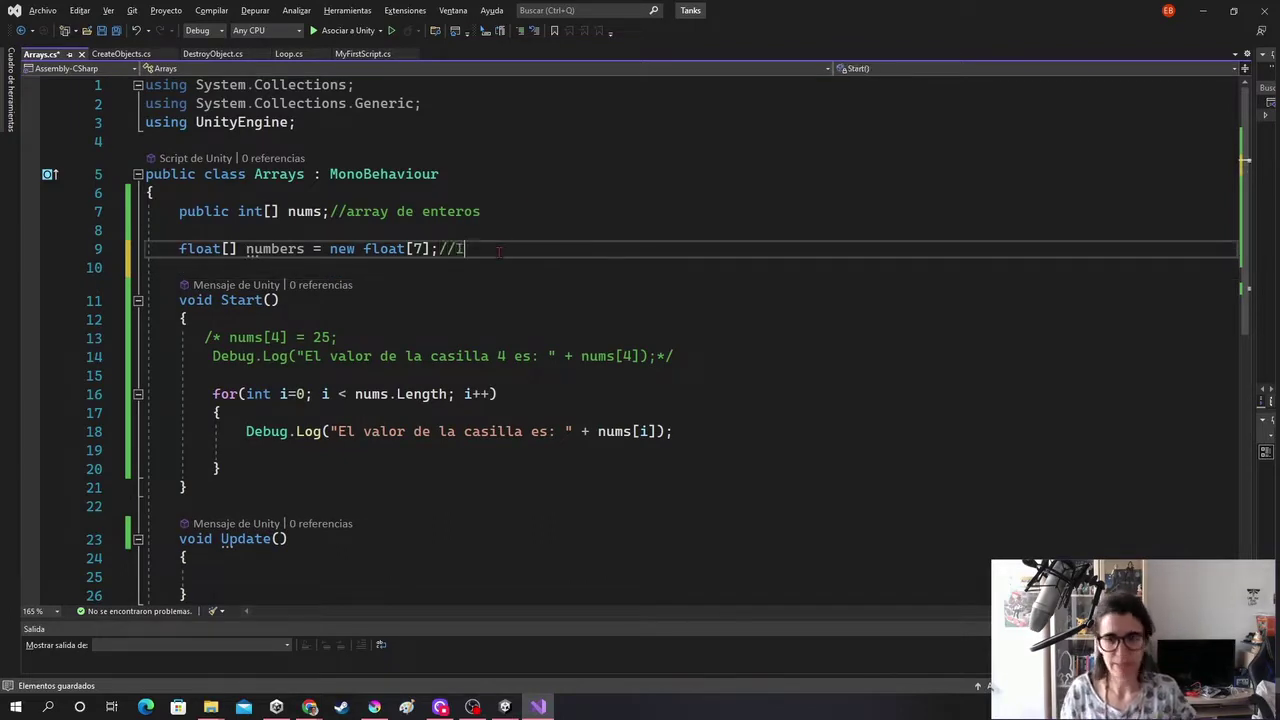
type("ndicar q")
key("BackSpace")
type("e")
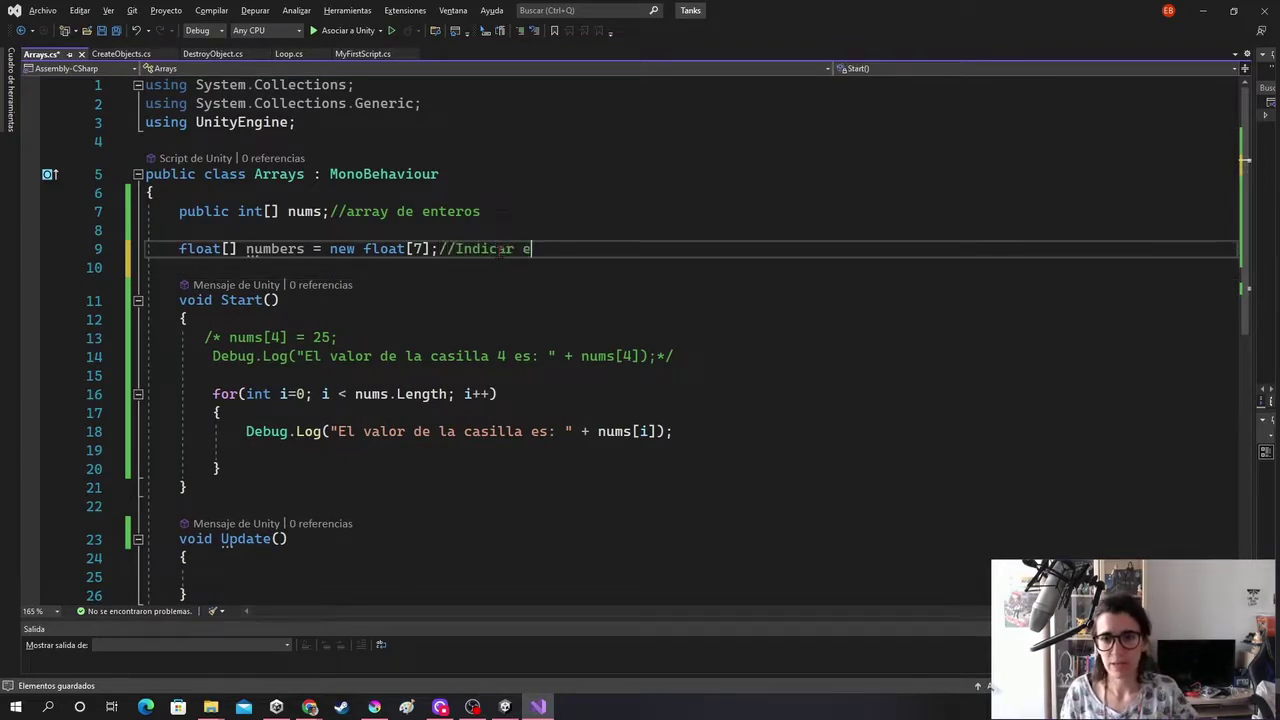
type("l tamaño de una r")
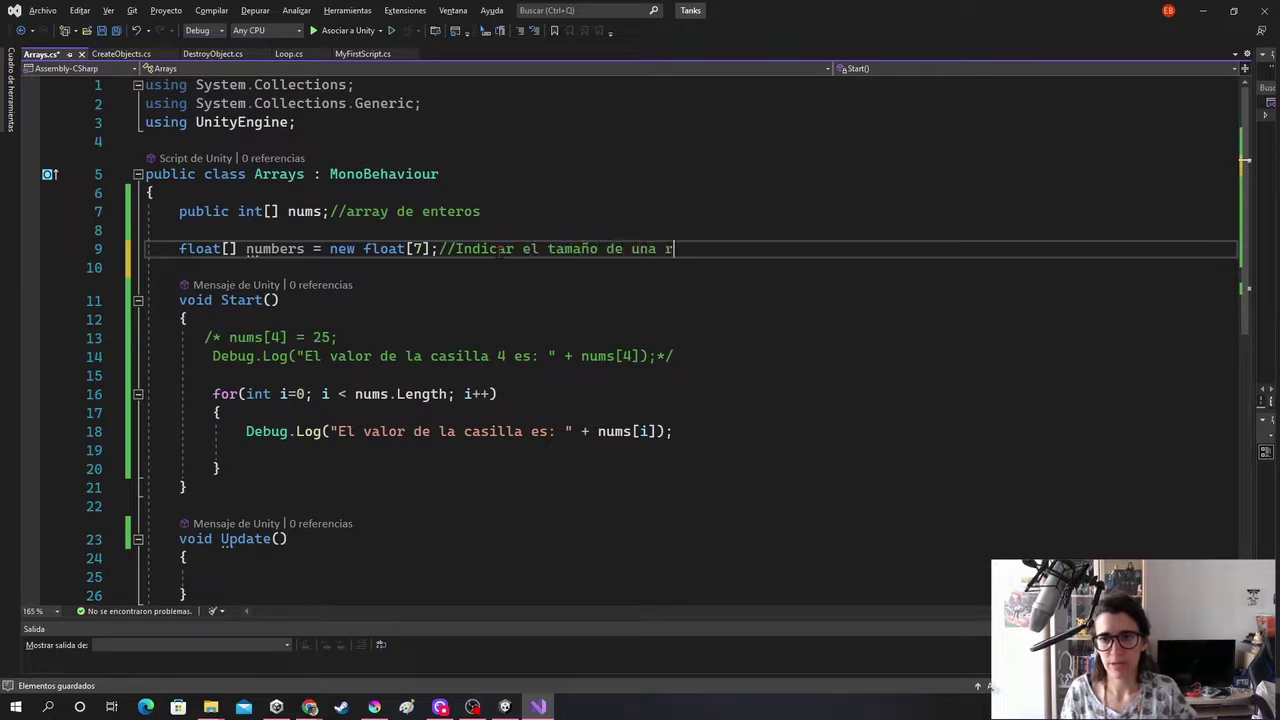
key("BackSpace")
type("arra")
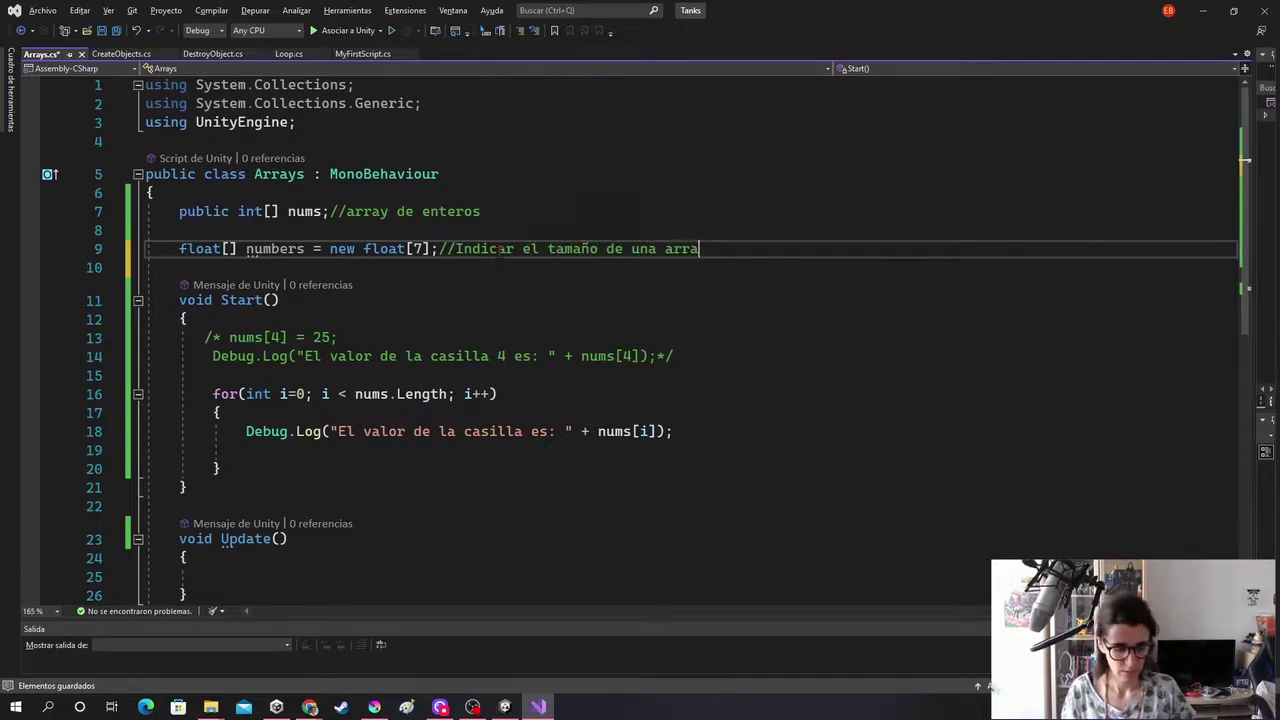
type("y que es p")
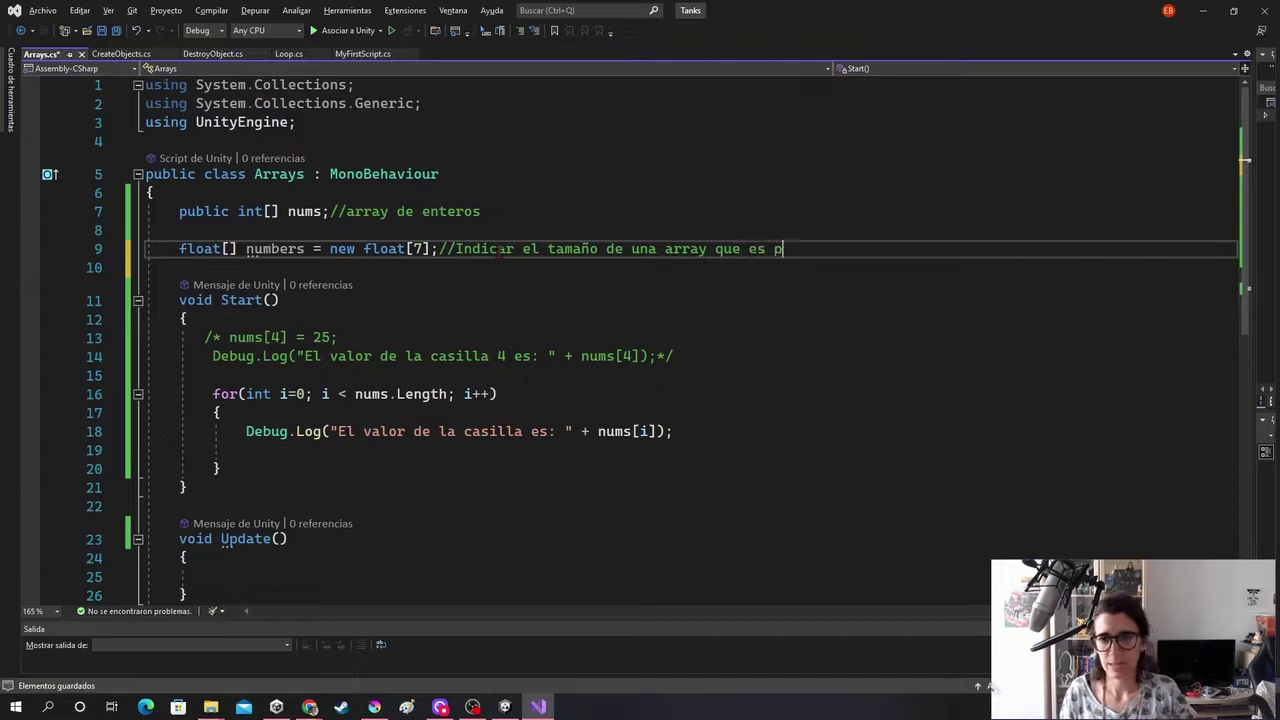
type("rivado")
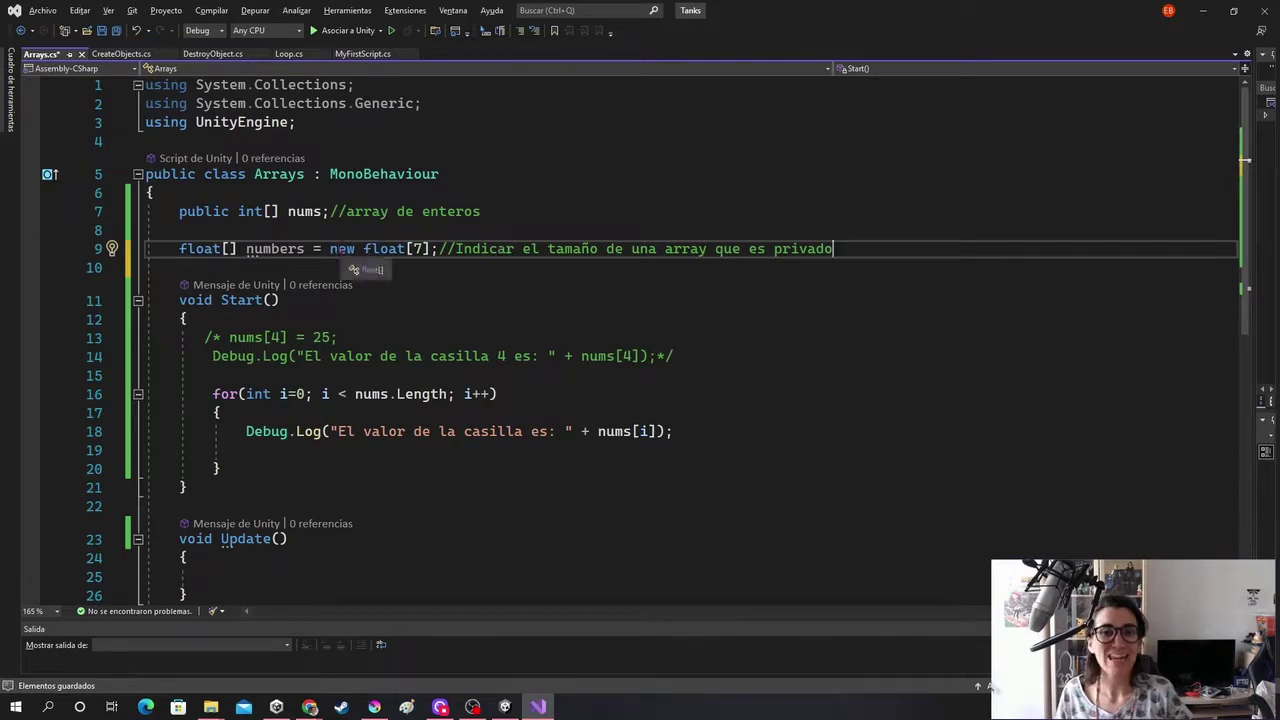
left_click_drag(406, 249, 431, 249)
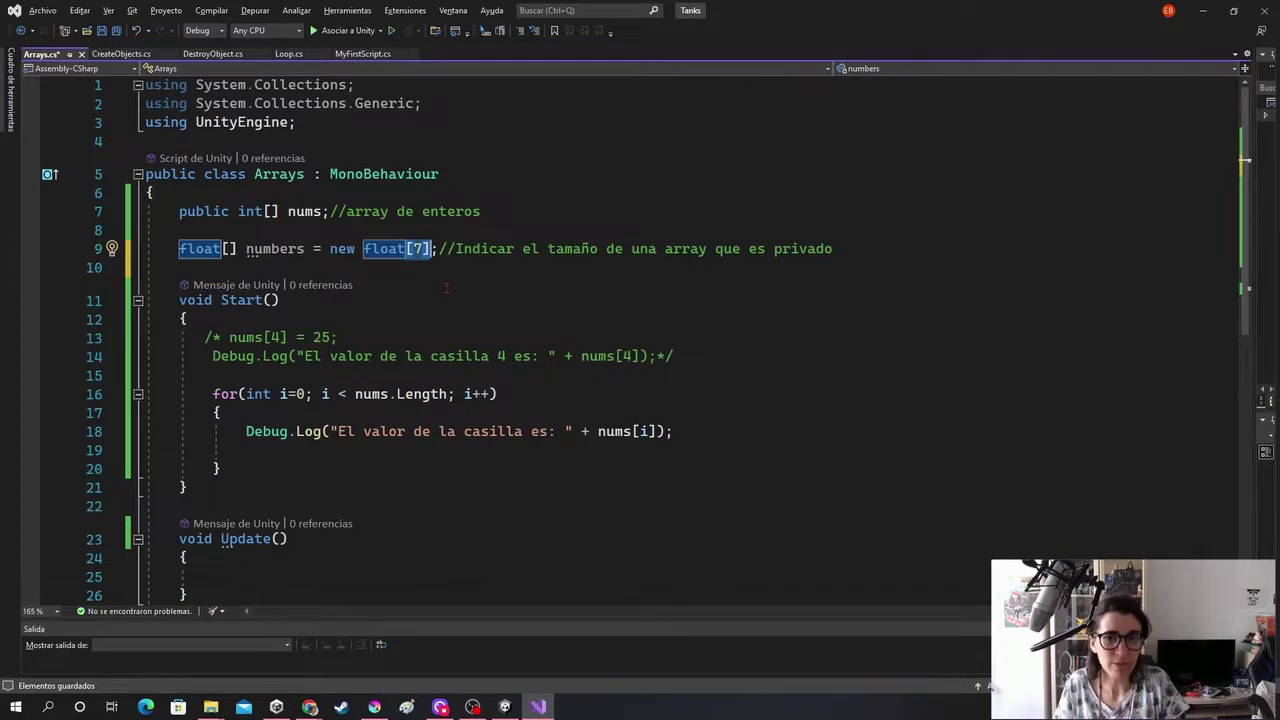
left_click(445, 288)
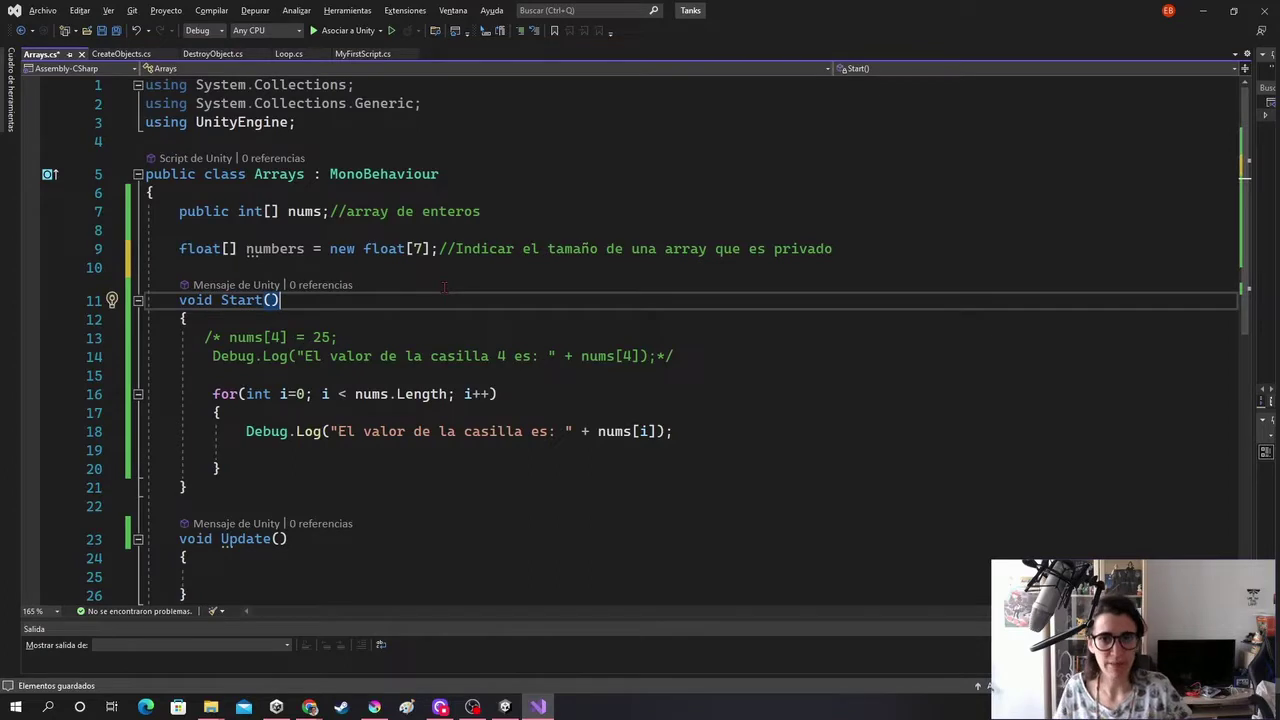
After the first loop, add for(int i=0; i < numbers.Length; i++) setting numbers[i] = 2
left_click(474, 462)
key("Return")
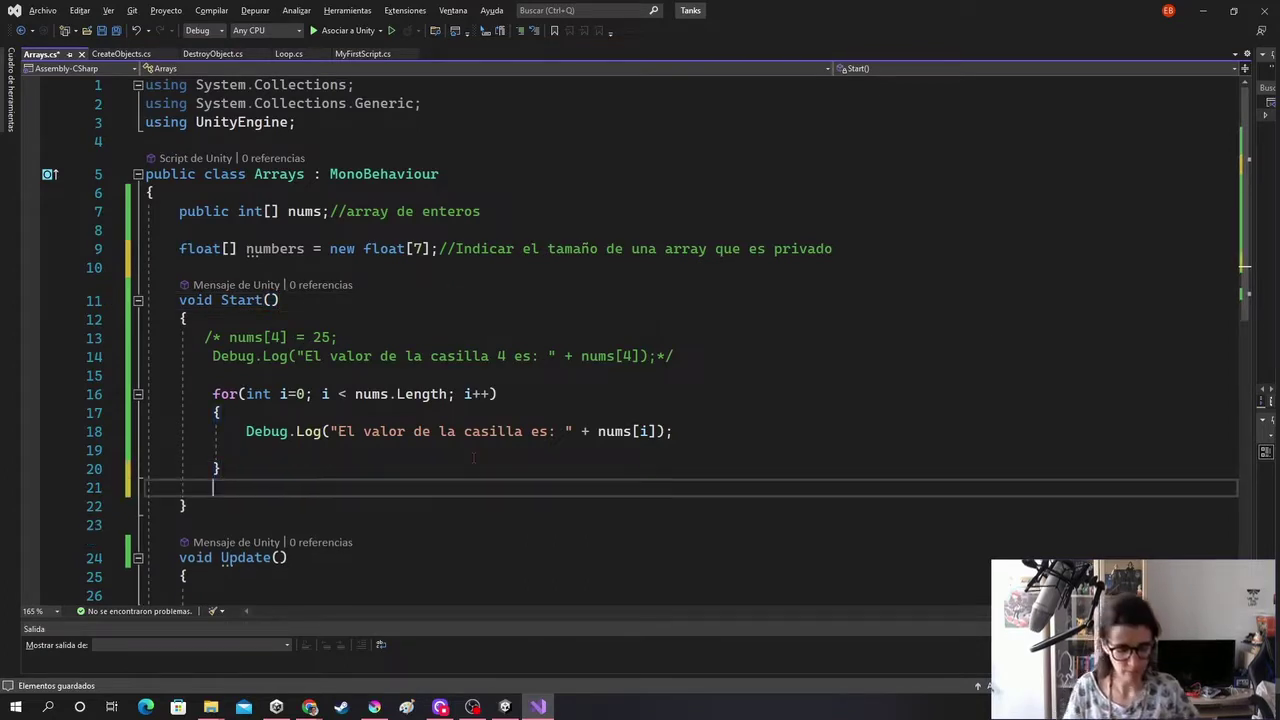
type("for(")
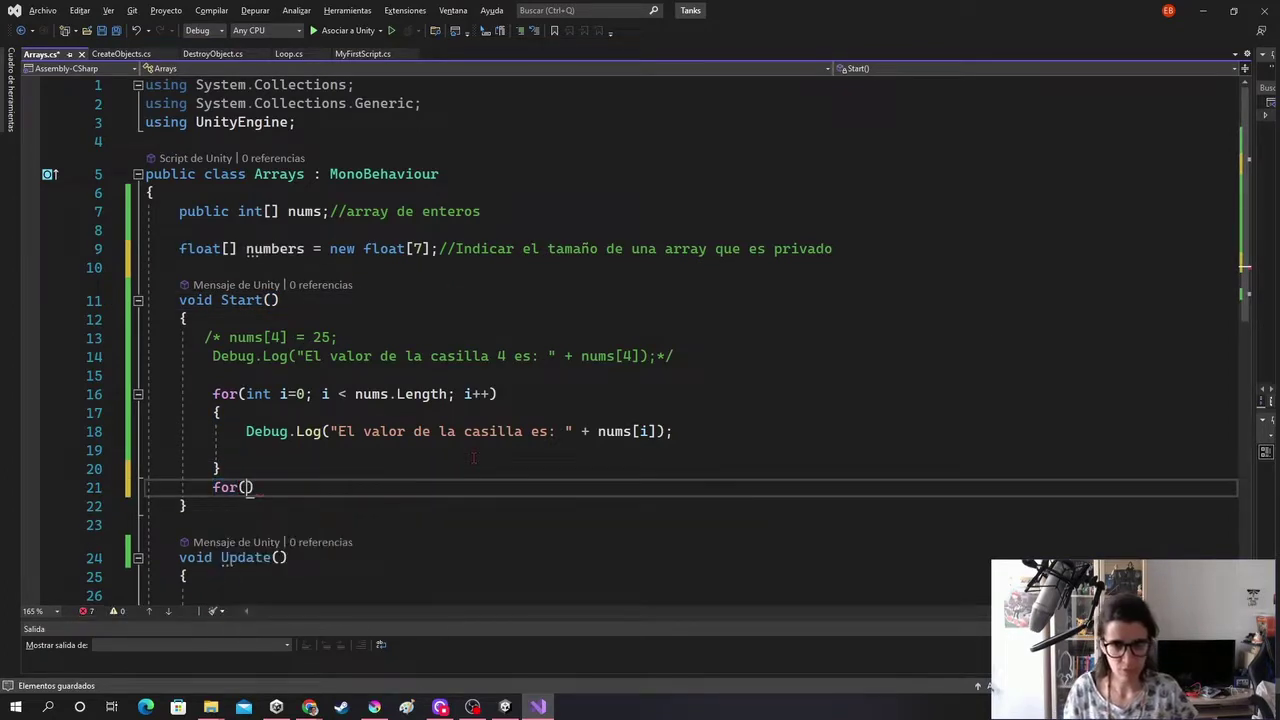
type("int t")
key("BackSpace")
type("i")
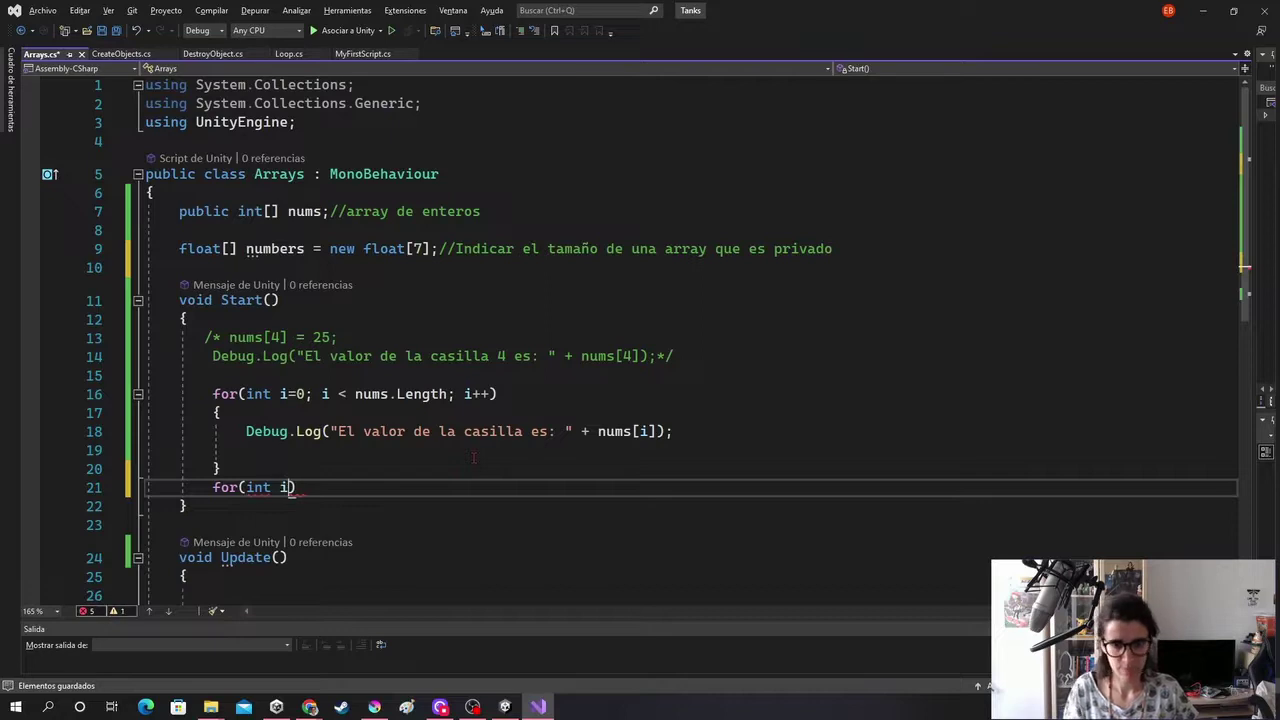
type("=0; i ")
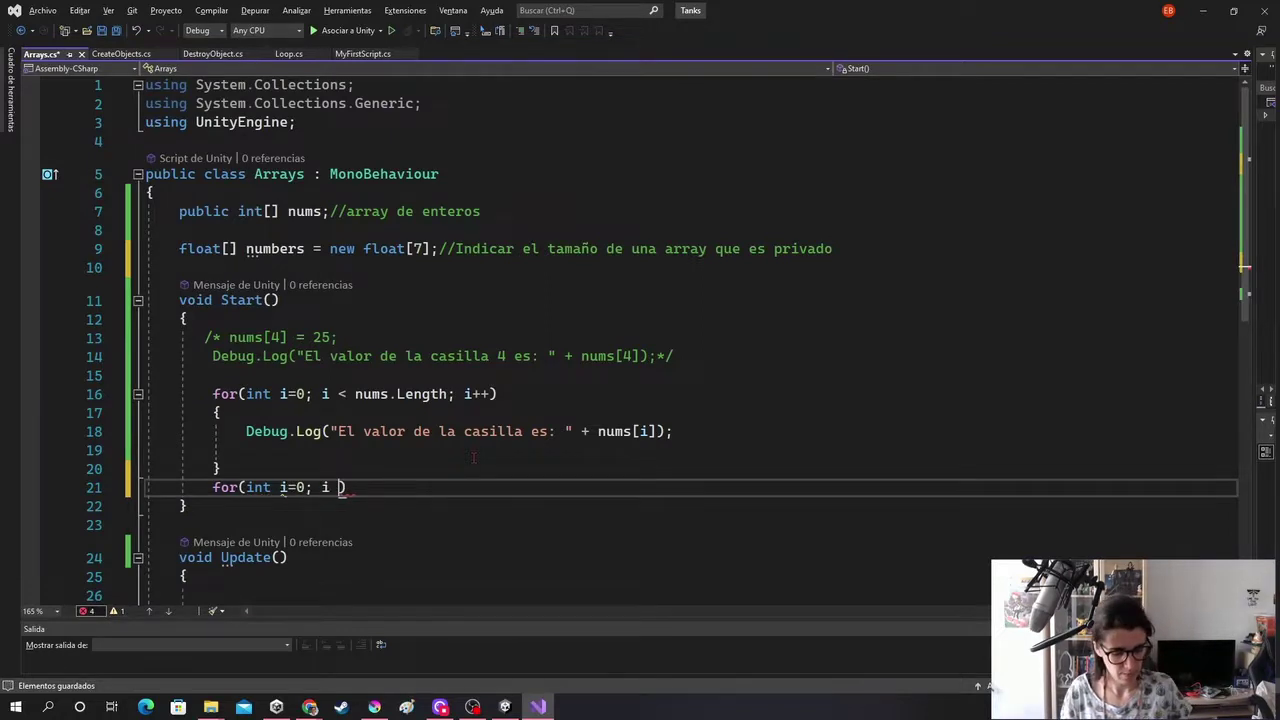
type("< num")
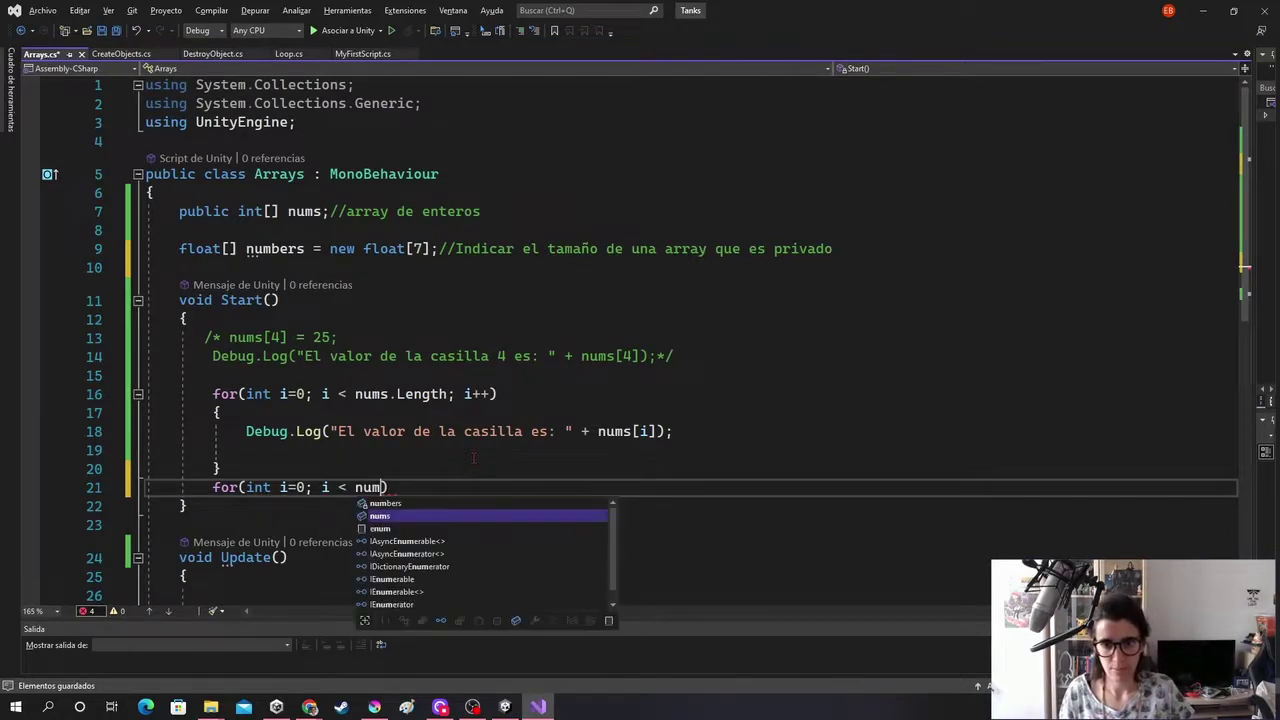
type("bers.Length")
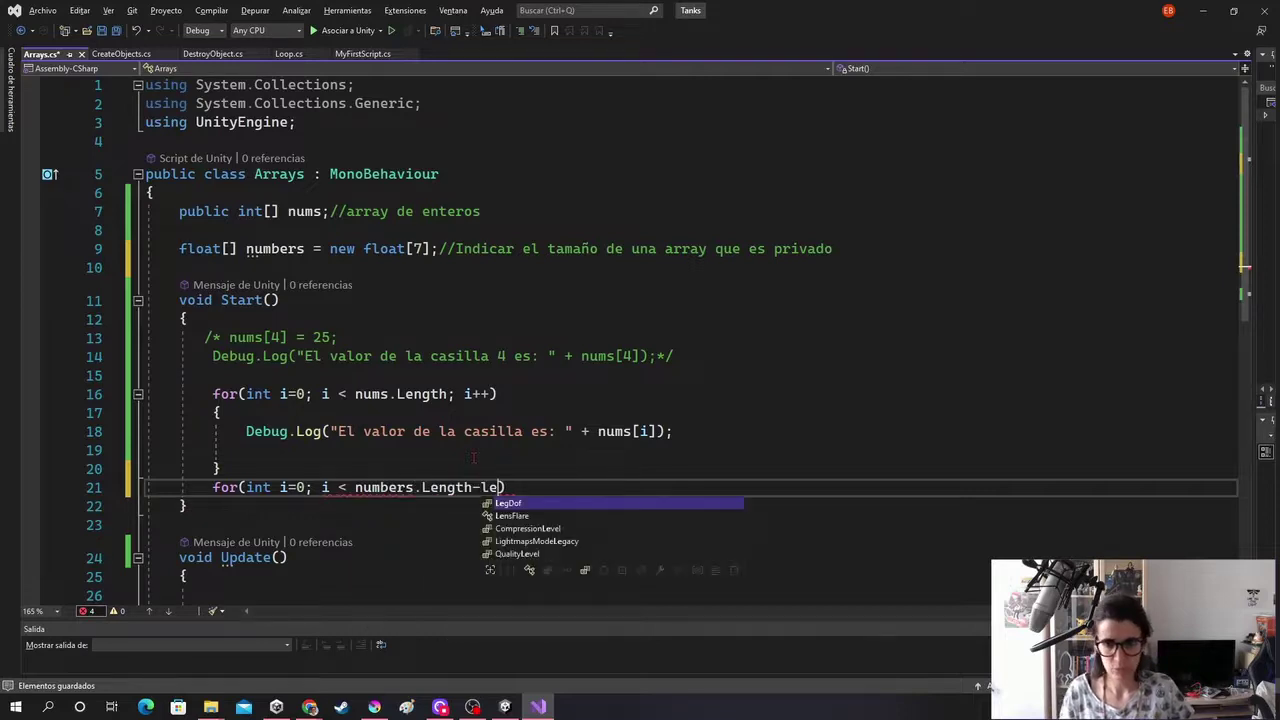
type("; i")
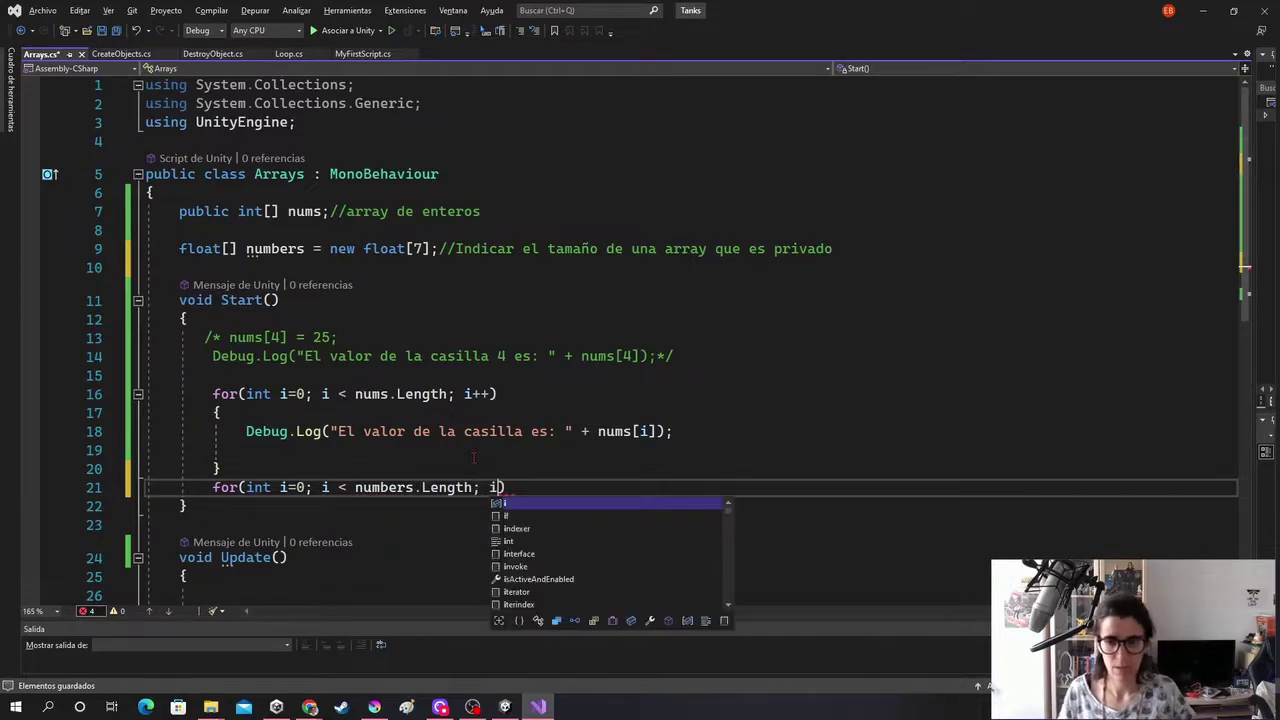
type("++")
key("Return")
type("{")
key("Return")
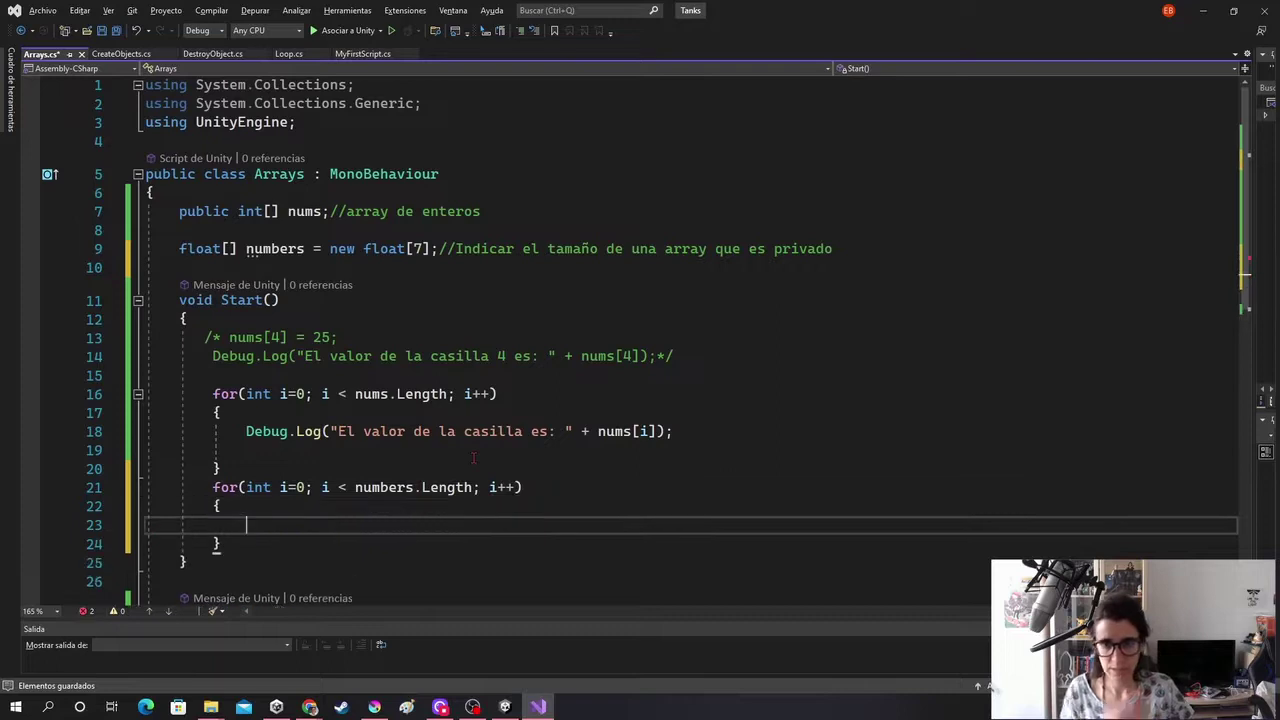
type("num")
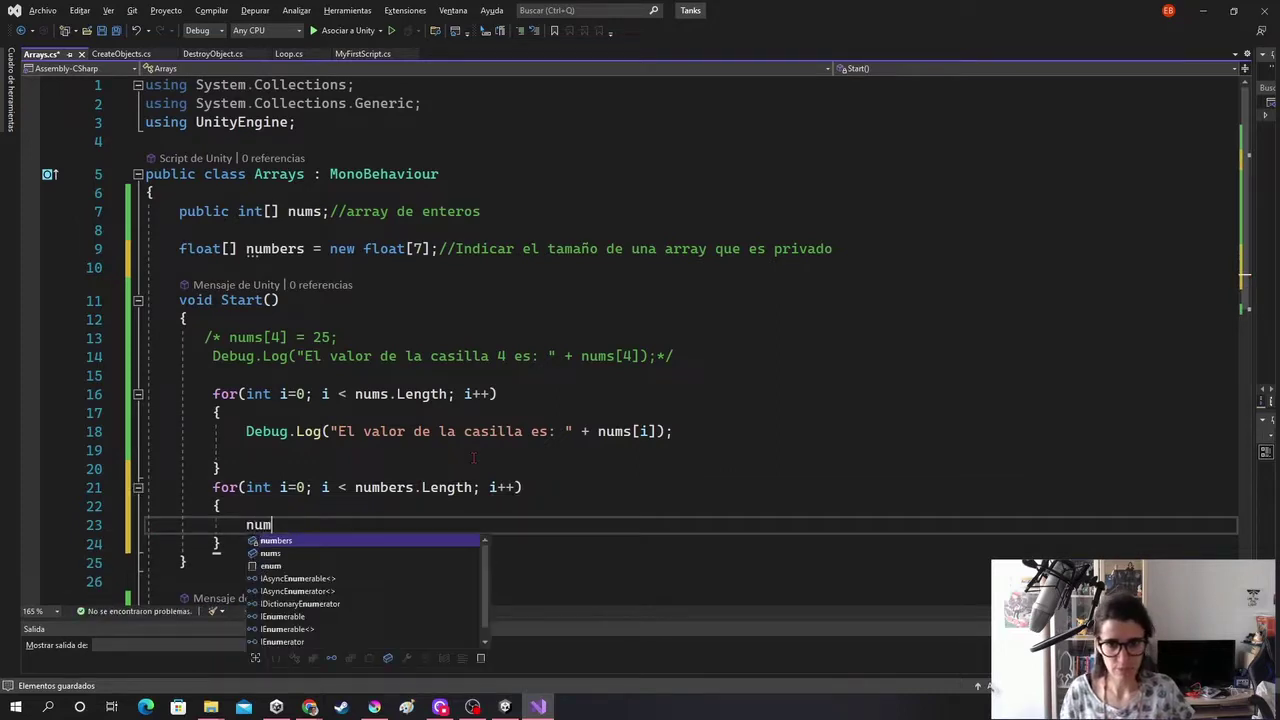
type("bers[")
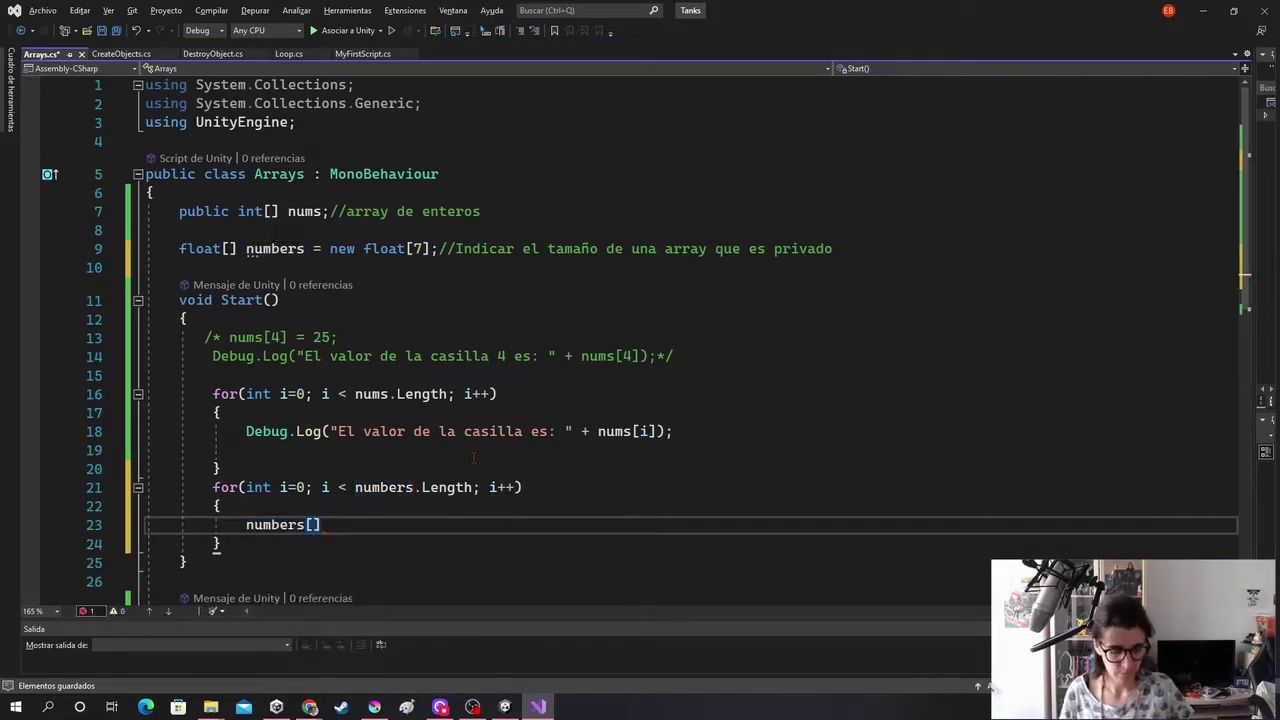
type("i] ")
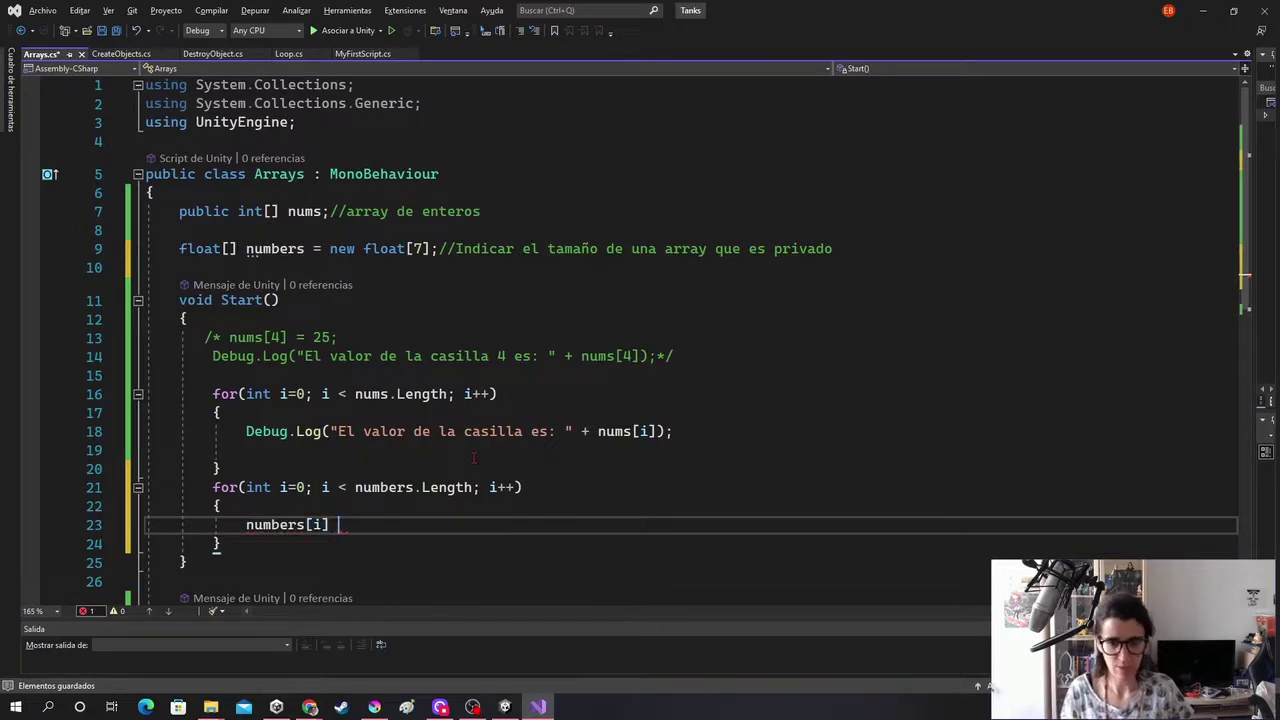
type("= 2;")
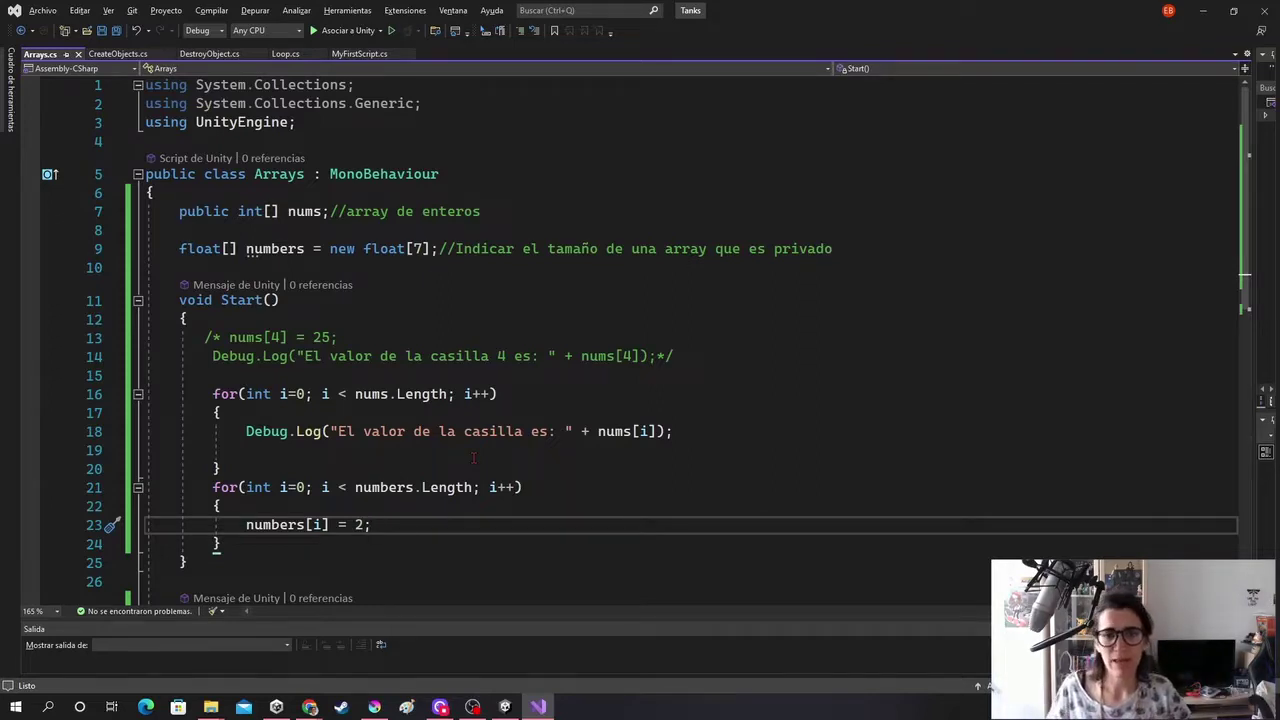
Declare public GameObject[] enemies; on the line below nums and save the script
left_click(329, 232)
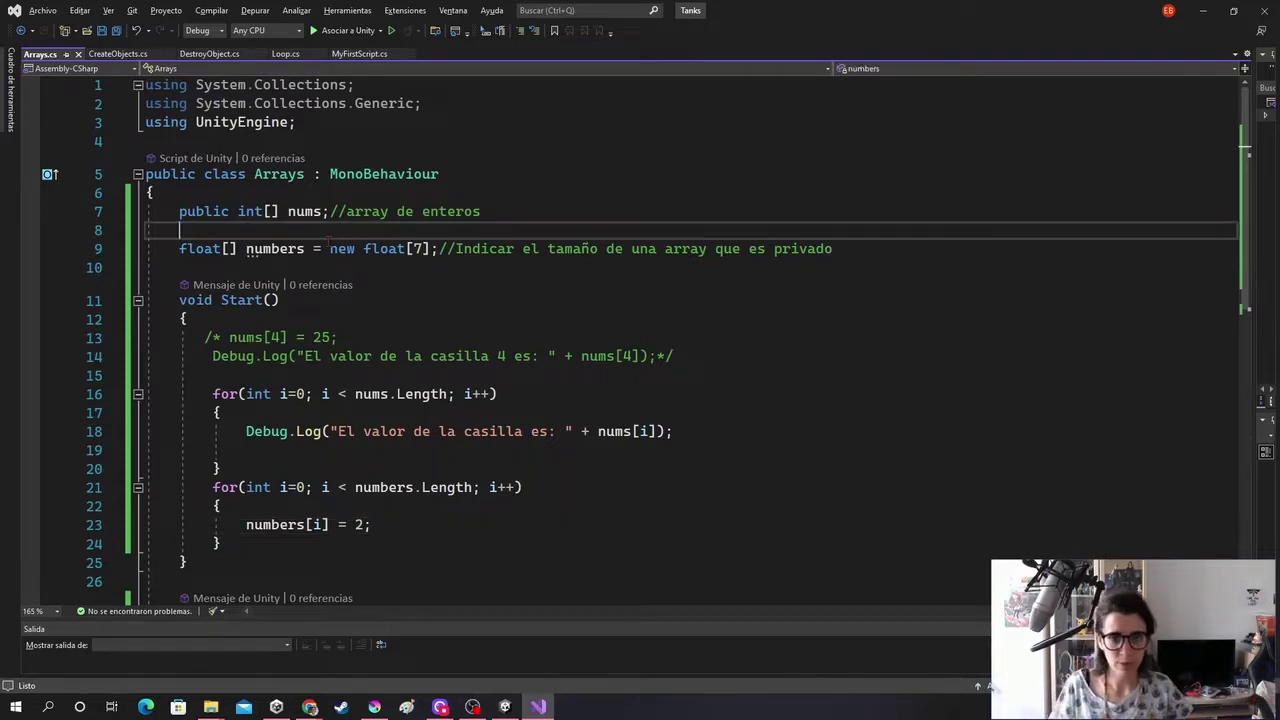
key("Return")
key("Up")
type("pu")
key("Tab")
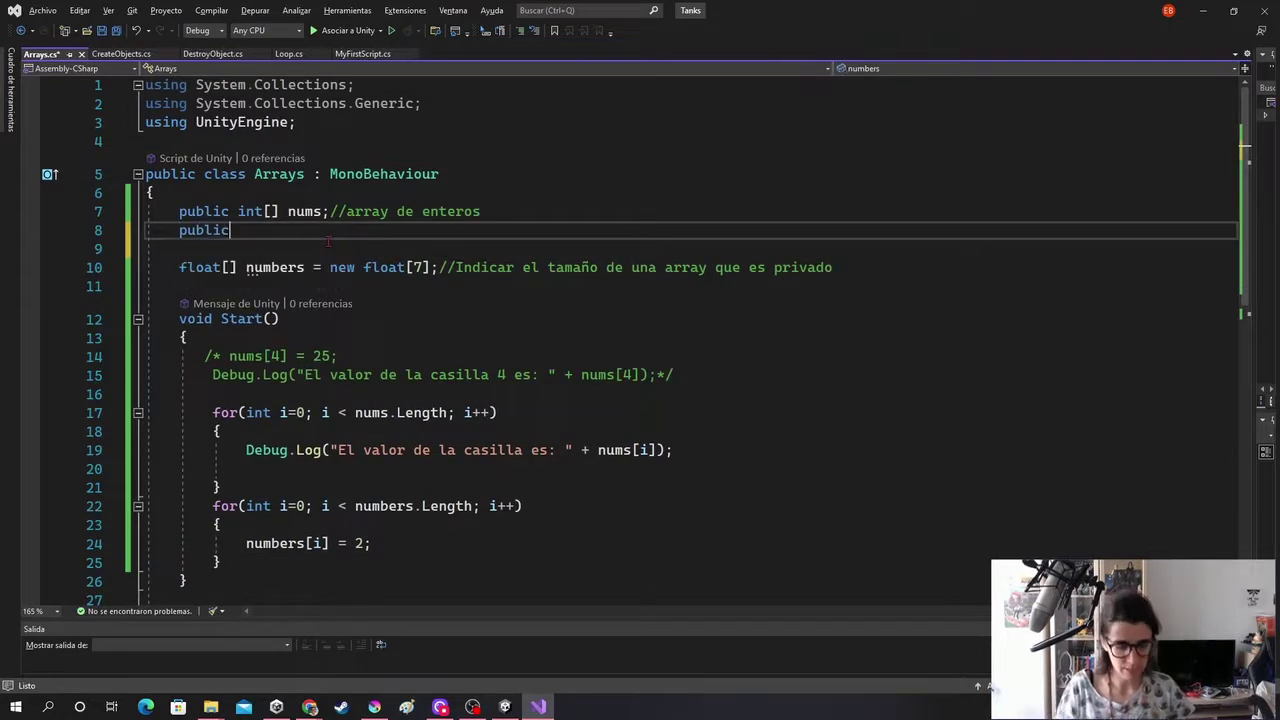
type(" Ga")
key("Tab")
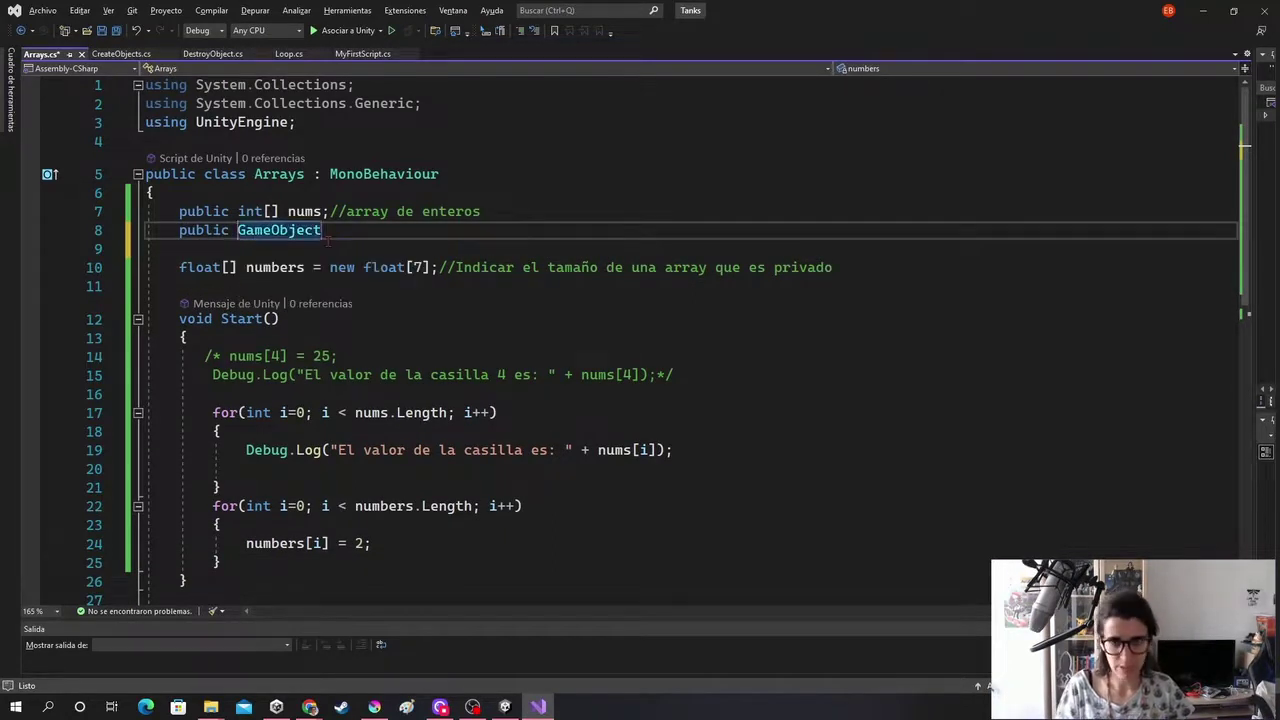
type("[] enemies;")
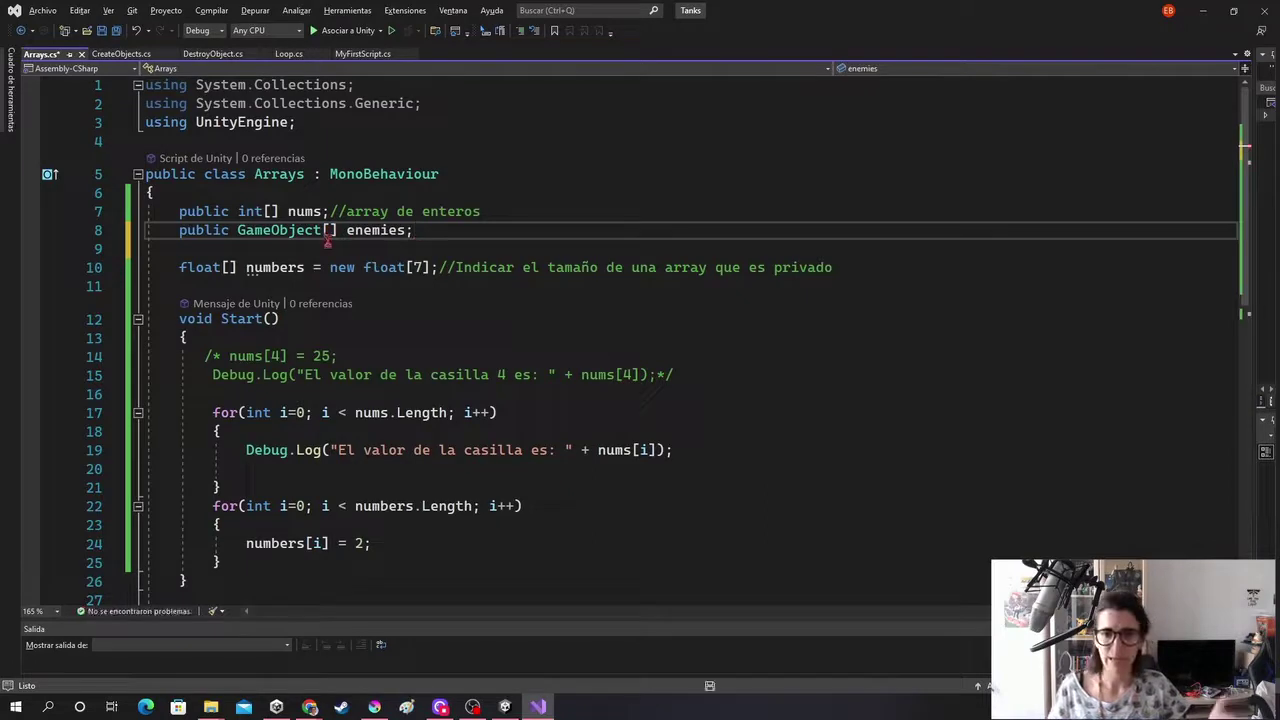
key("ctrl+s")
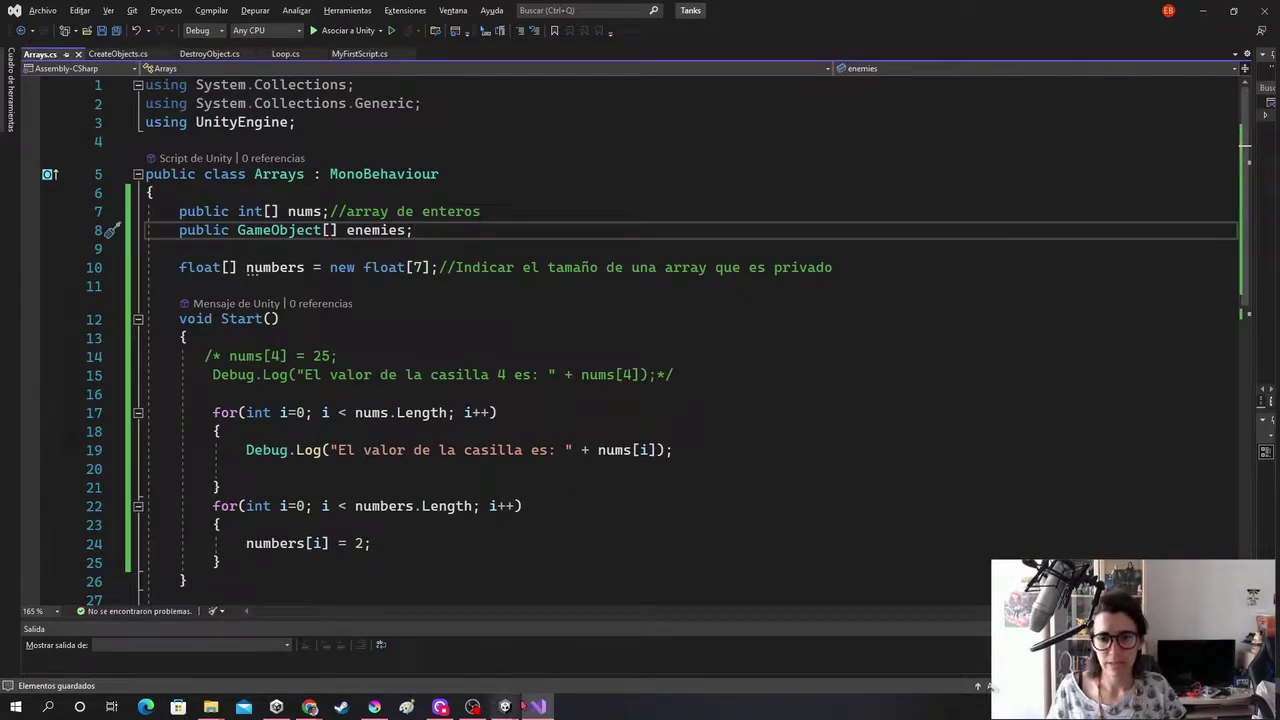
left_click(505, 707)
Set the Enemies array size to 5 in the Tank's Arrays (Script) component
left_click(465, 653)
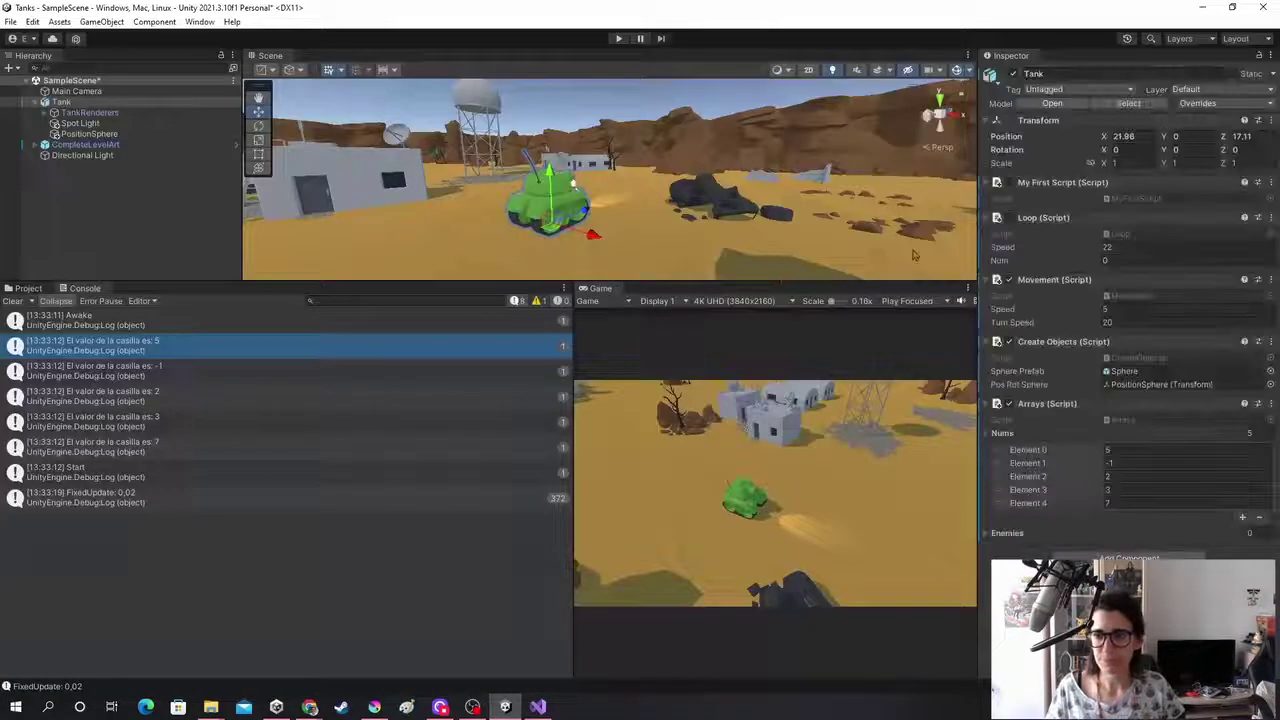
left_click(986, 533)
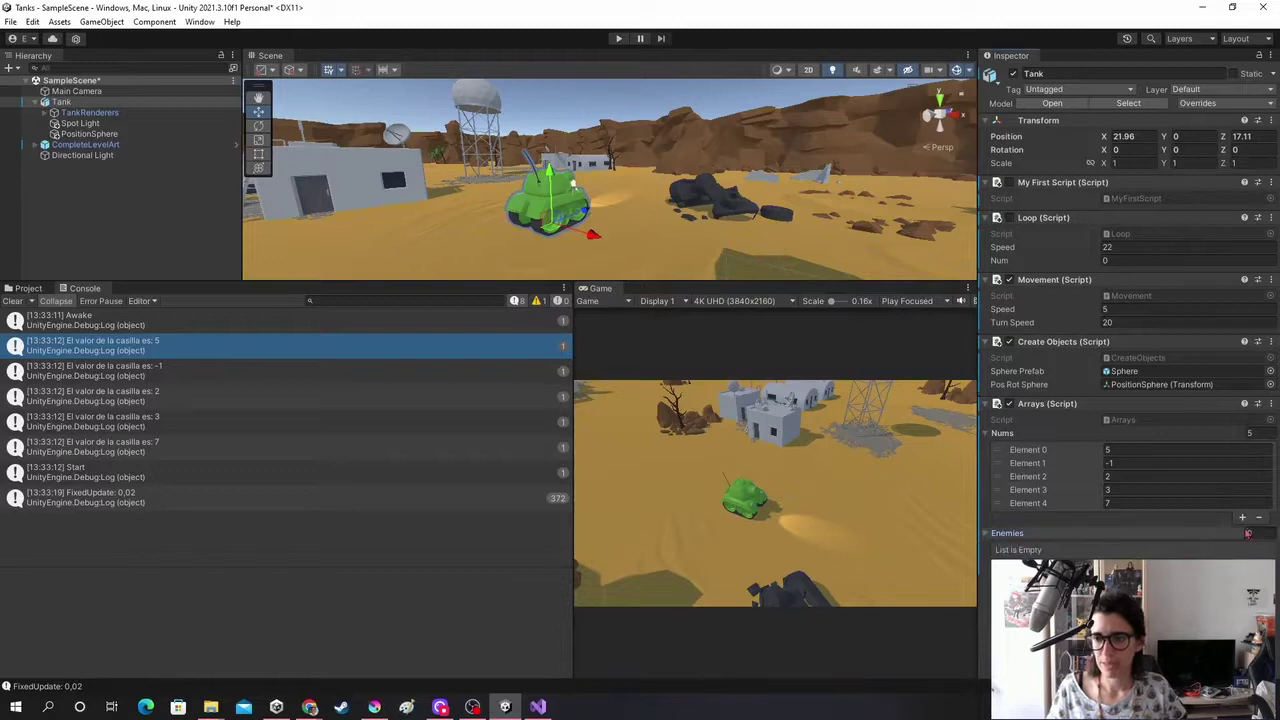
left_click(1250, 533)
type("5")
key("Return")
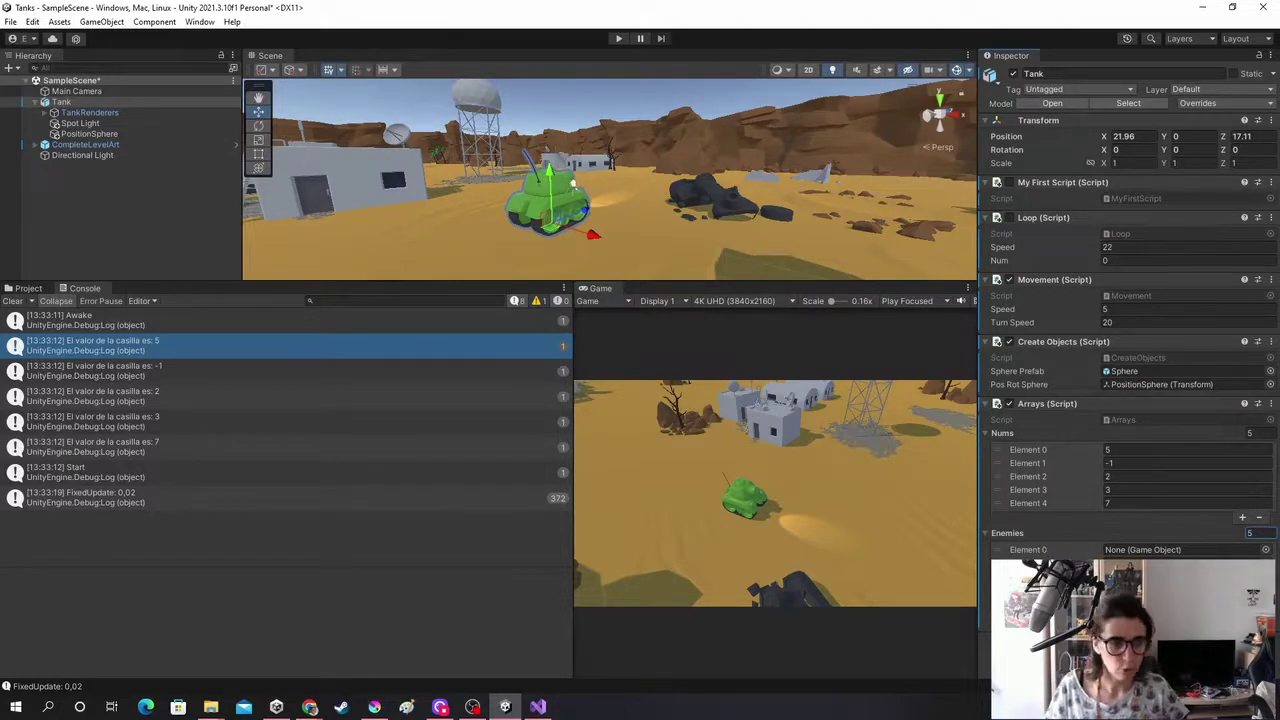
key("alt+Tab")
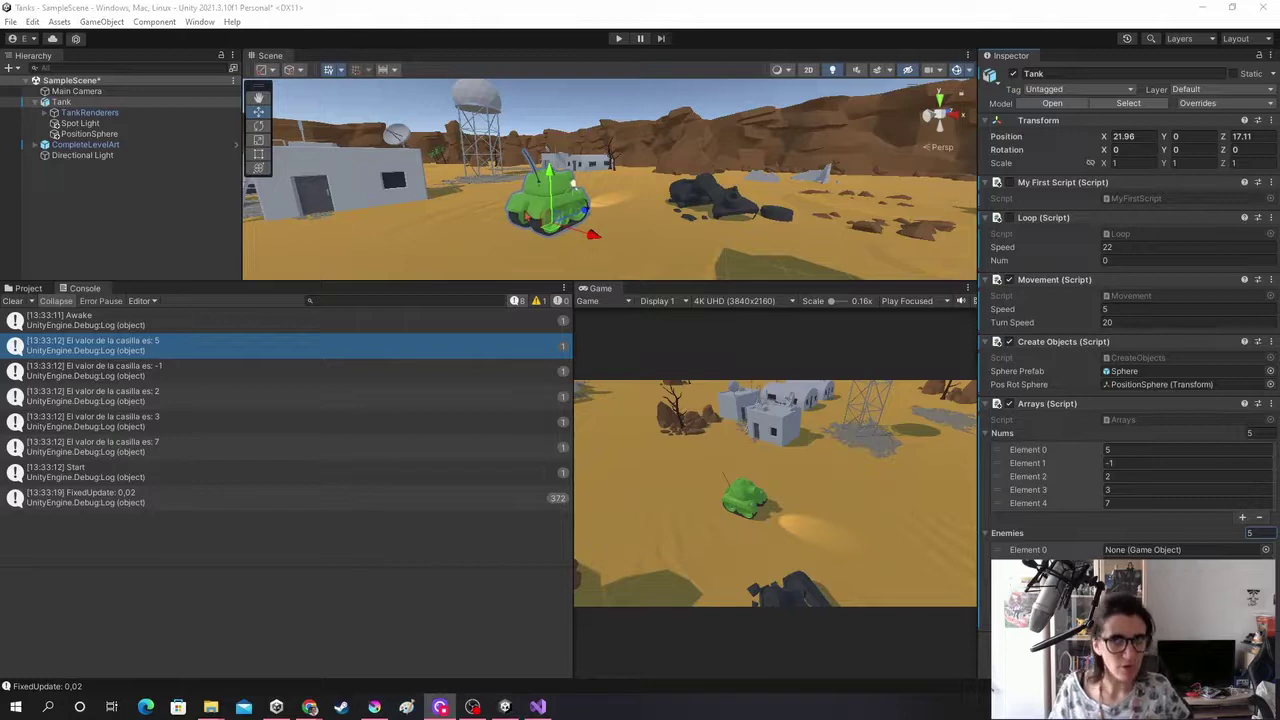